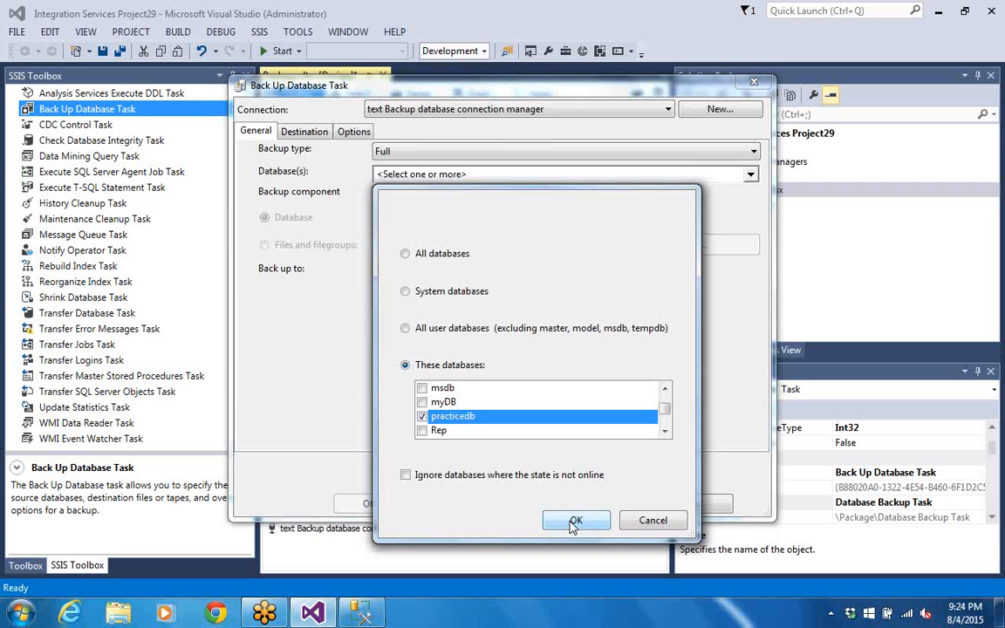
Confirm practicedb as the database for the backup and enable creating a sub-directory for each database in the destination settings.
left_click(573, 522)
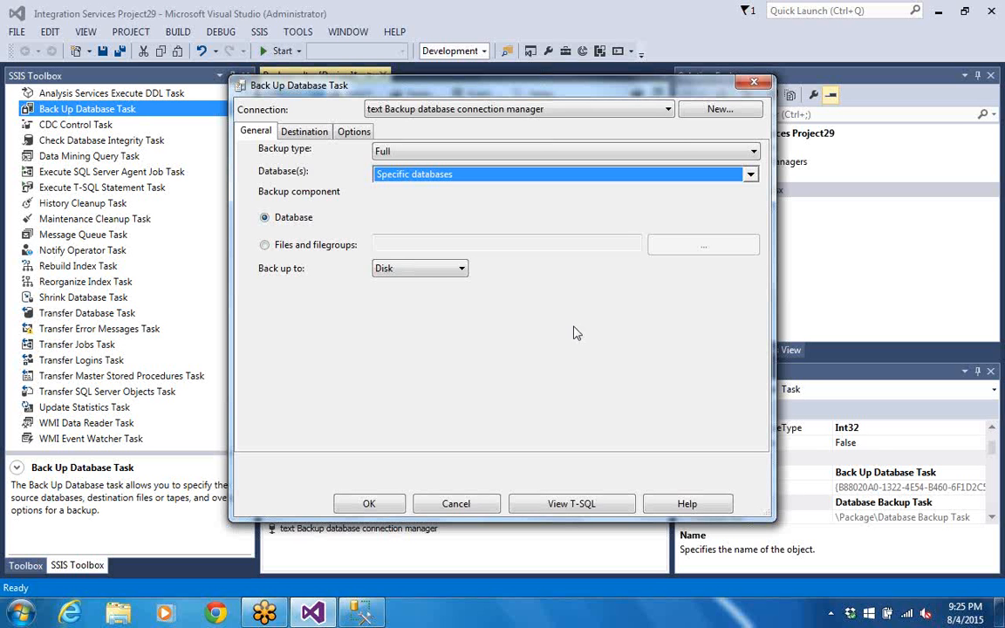
left_click(311, 133)
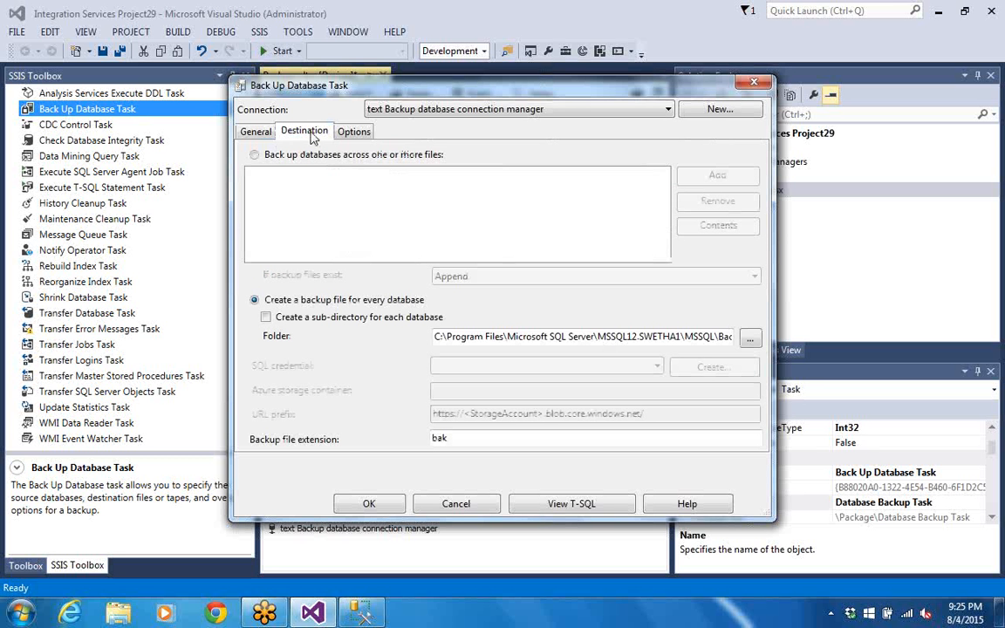
left_click(263, 132)
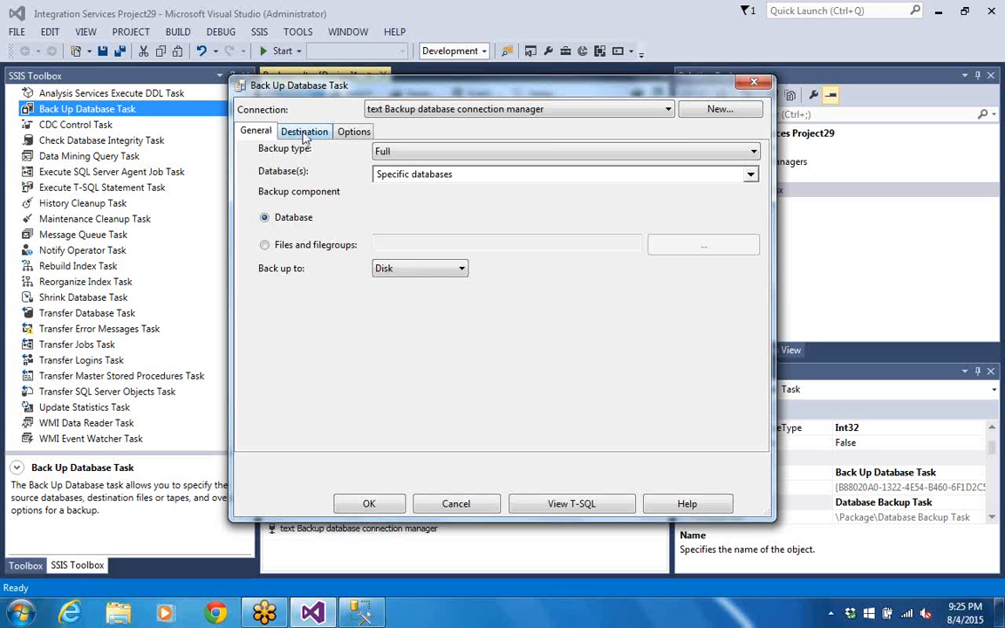
left_click(306, 138)
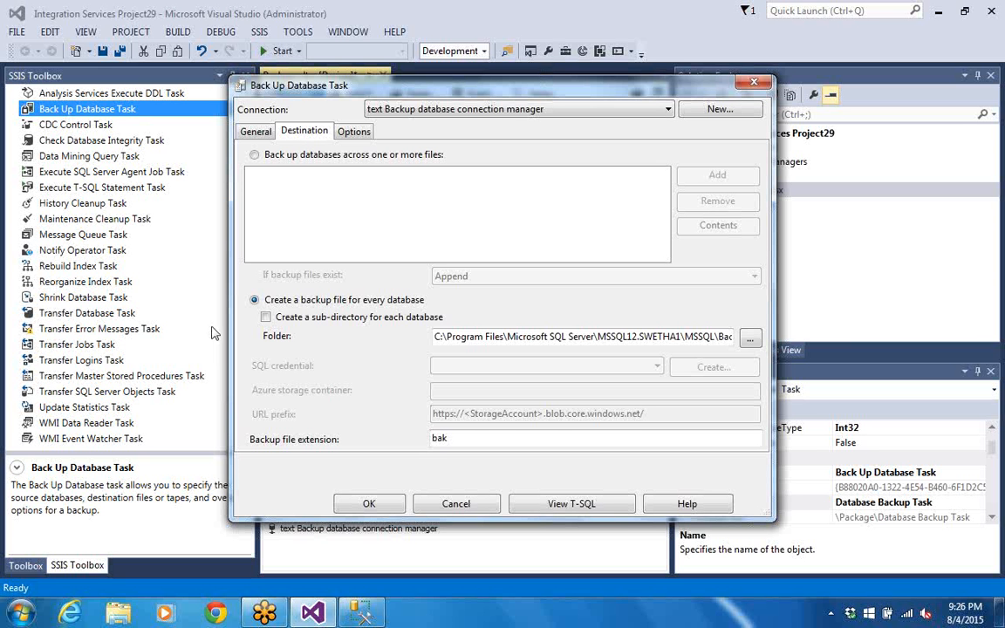
left_click(265, 320)
Switch to Windows Explorer and create a new folder at the root of Local Disk (D:).
left_click(19, 613)
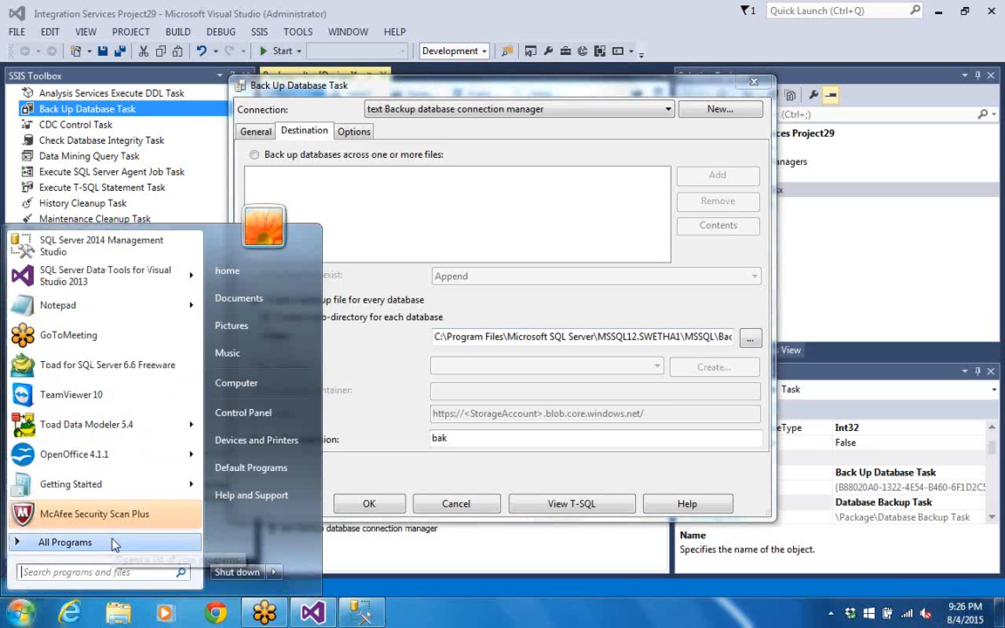
left_click(237, 384)
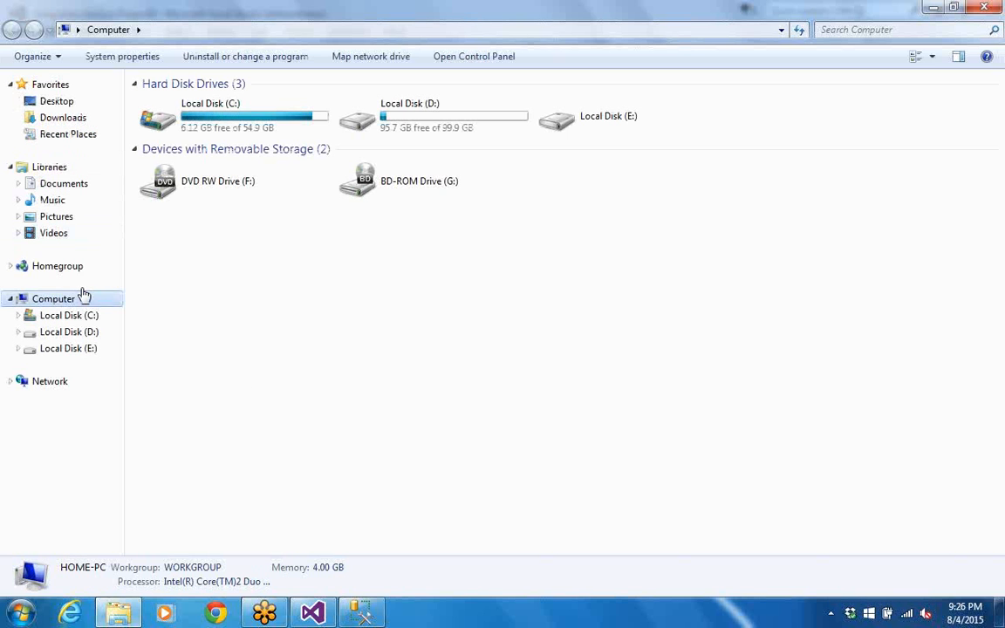
left_click(81, 335)
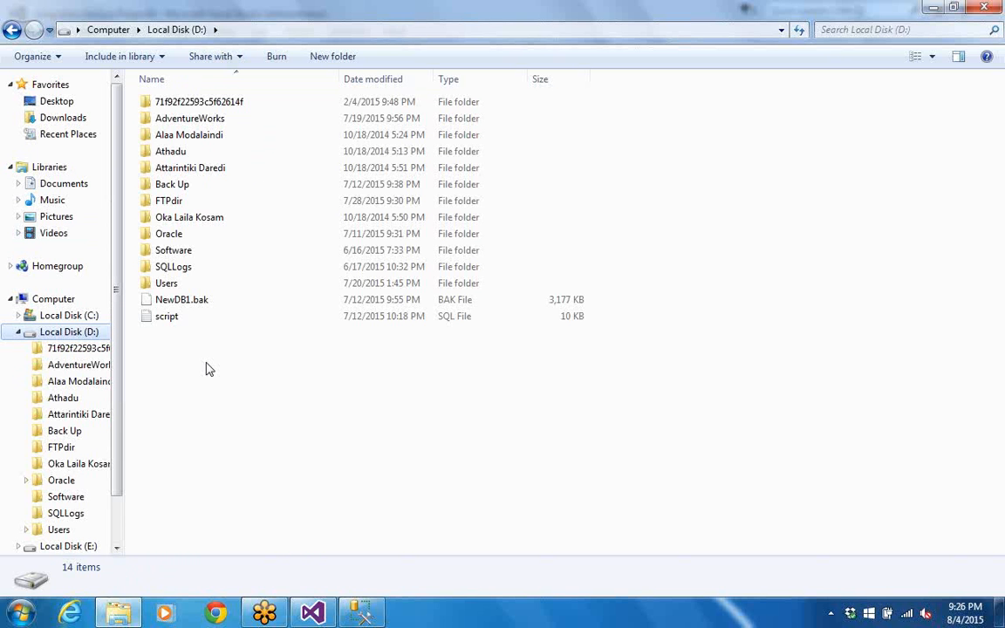
right_click(233, 347)
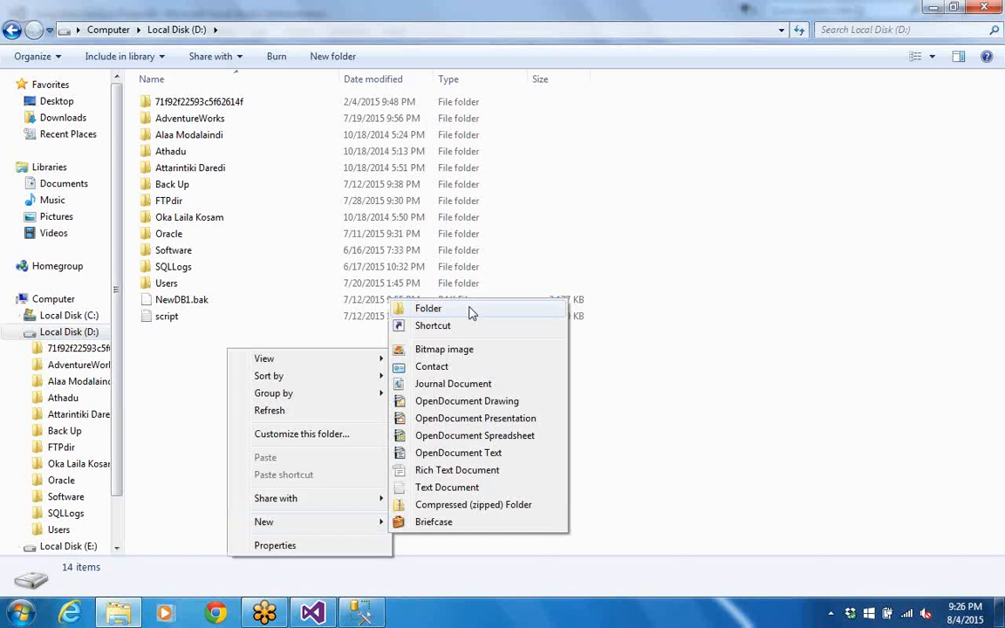
left_click(460, 310)
type("Backup Database-")
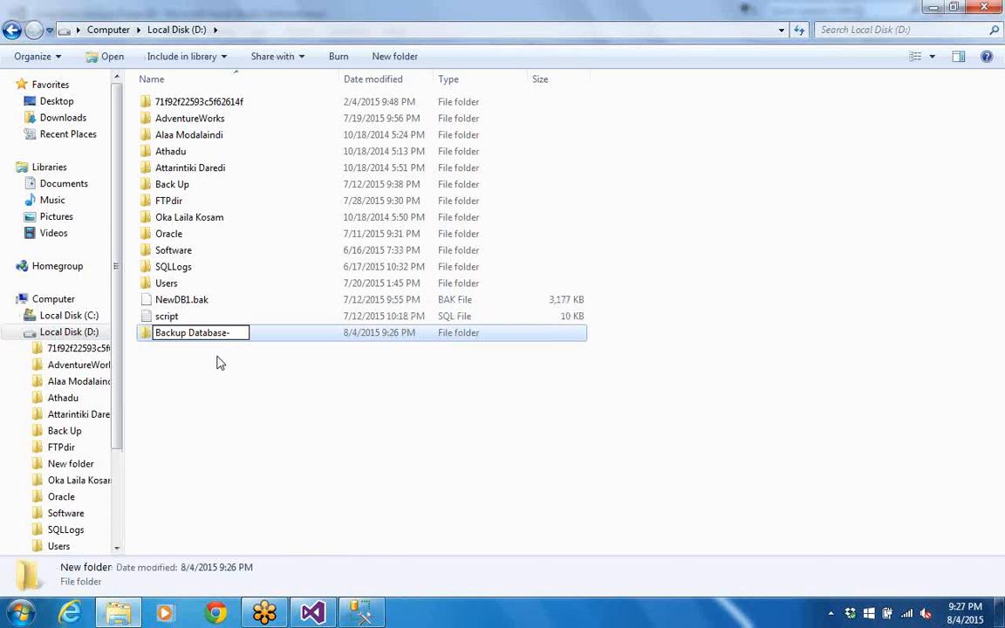
key("BackSpace")
key("BackSpace")
key("BackSpace")
key("BackSpace")
key("BackSpace")
key("BackSpace")
key("BackSpace")
key("BackSpace")
key("BackSpace")
key("BackSpace")
key("BackSpace")
key("BackSpace")
key("BackSpace")
key("BackSpace")
key("BackSpace")
key("BackSpace")
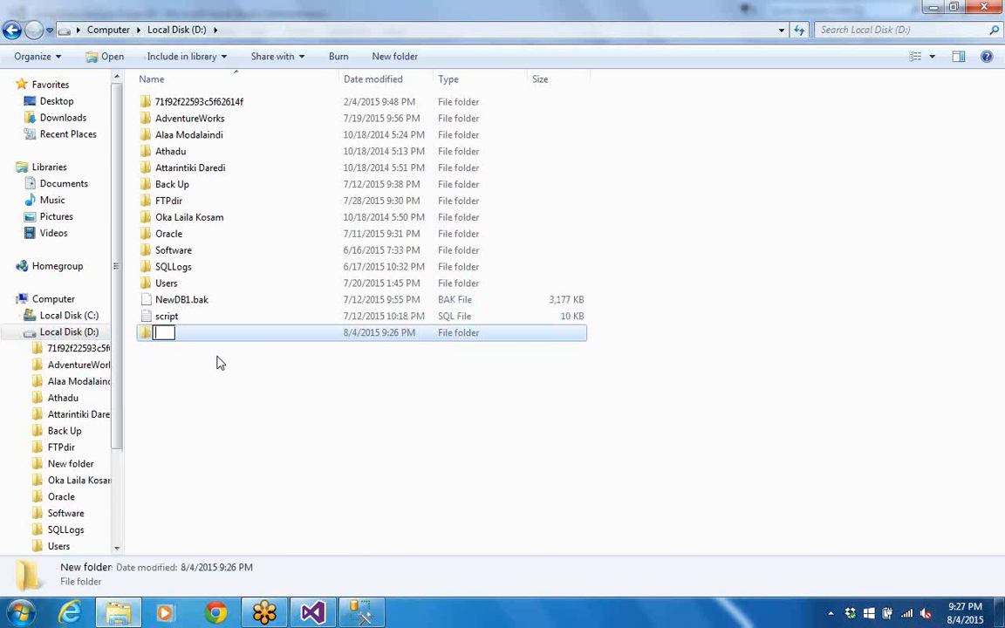
Name the new folder on D: "Database back up".
type("Database back up")
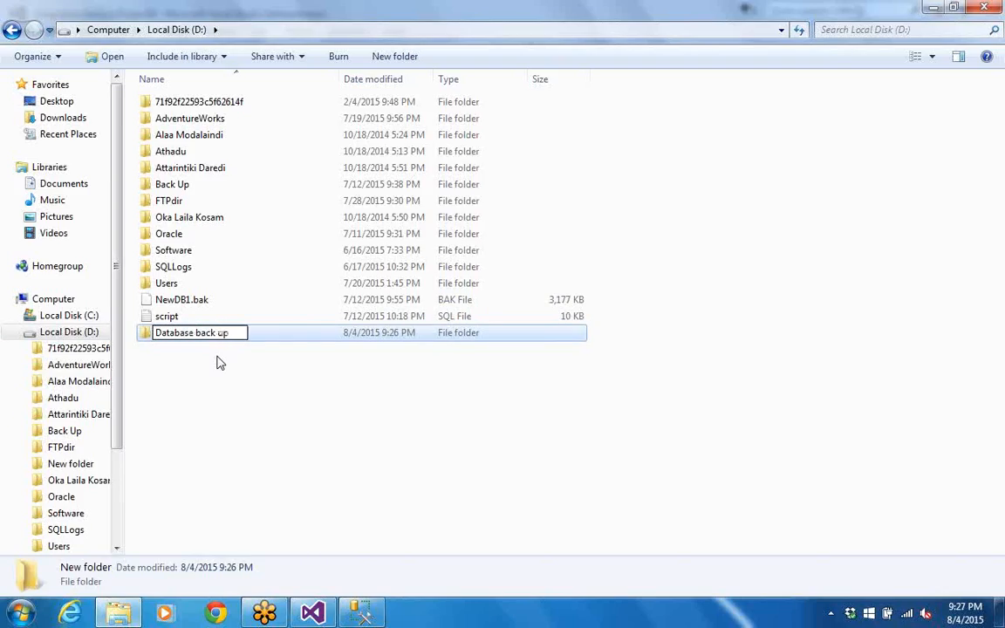
left_click(218, 362)
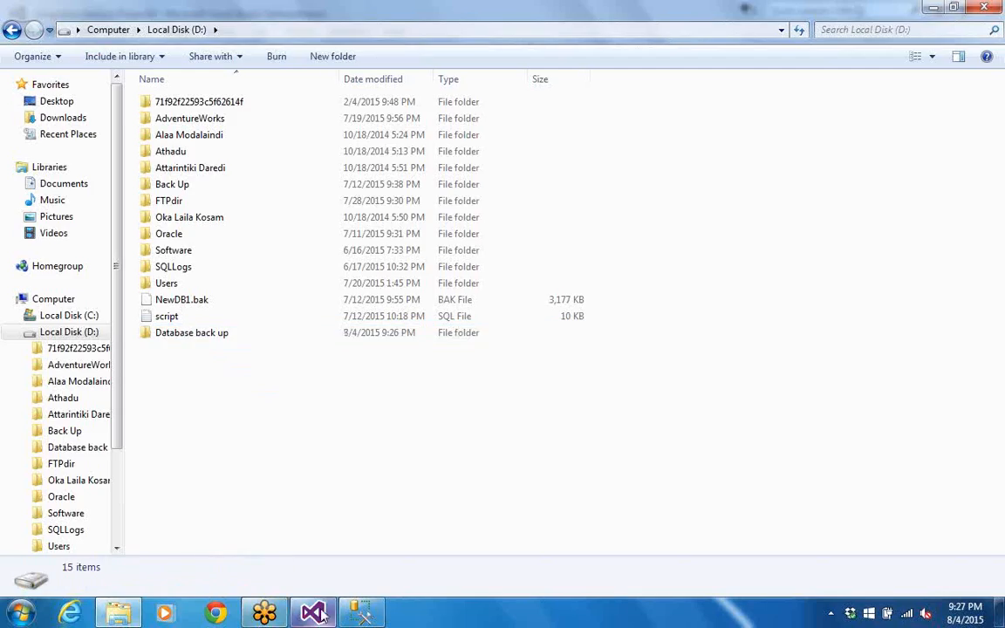
Return to Visual Studio and set the backup task's destination folder to D:\Database back up.
mouse_move(310, 621)
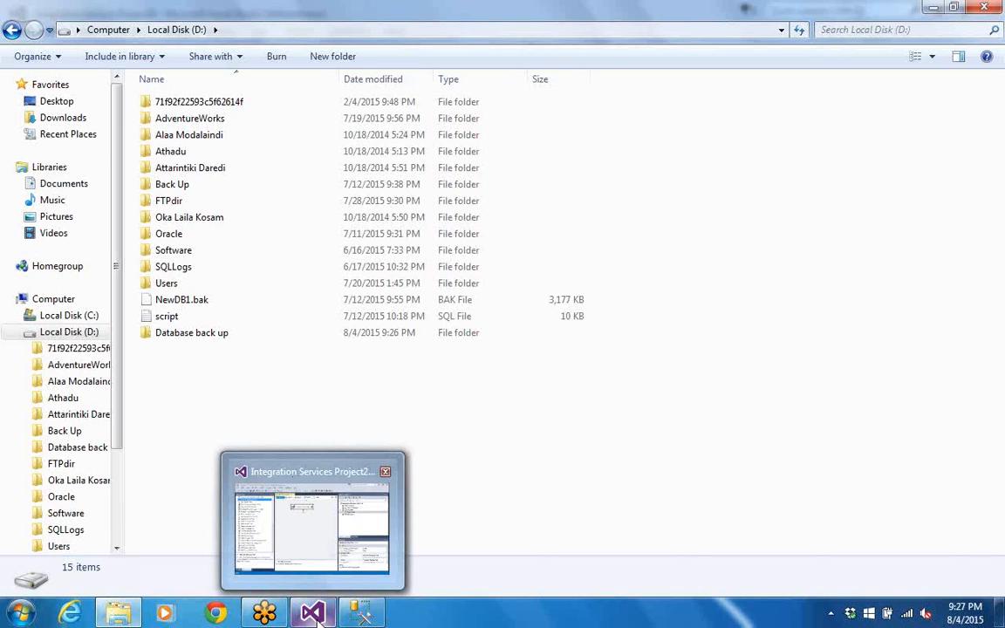
left_click(292, 549)
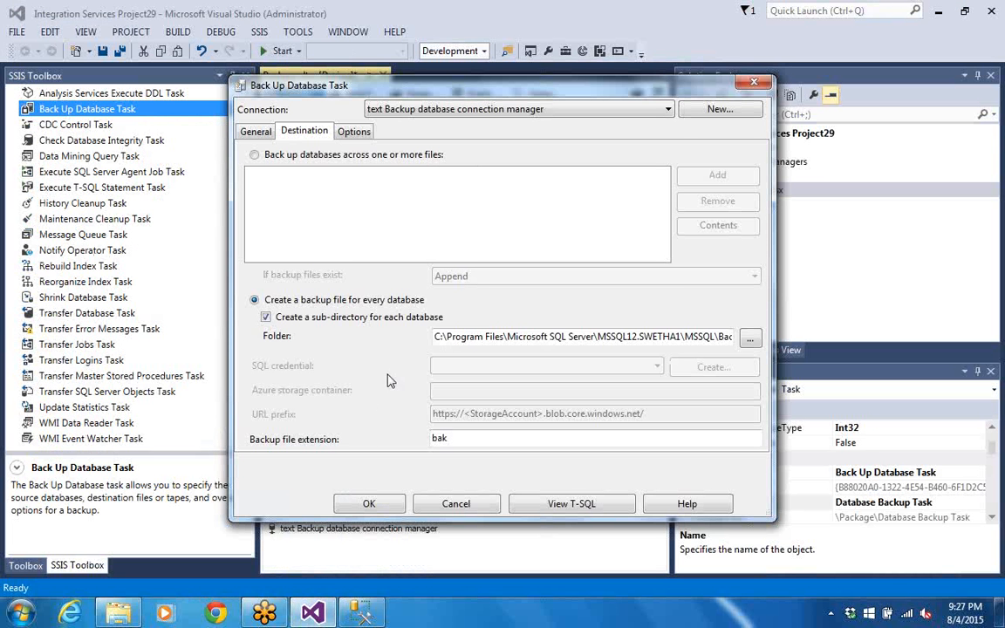
left_click(751, 338)
left_click(385, 128)
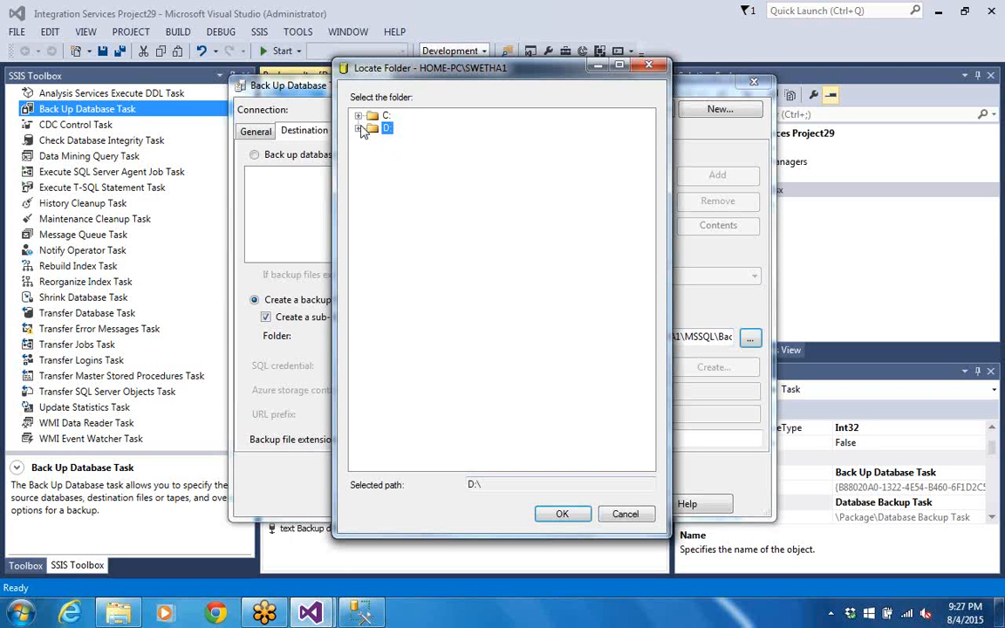
left_click(359, 129)
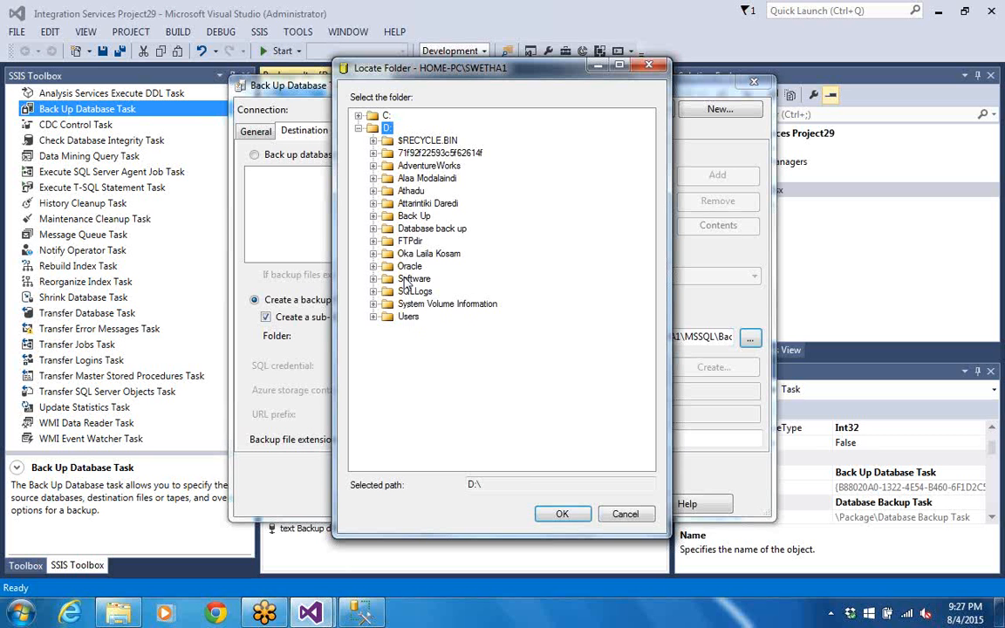
left_click(374, 228)
left_click(416, 230)
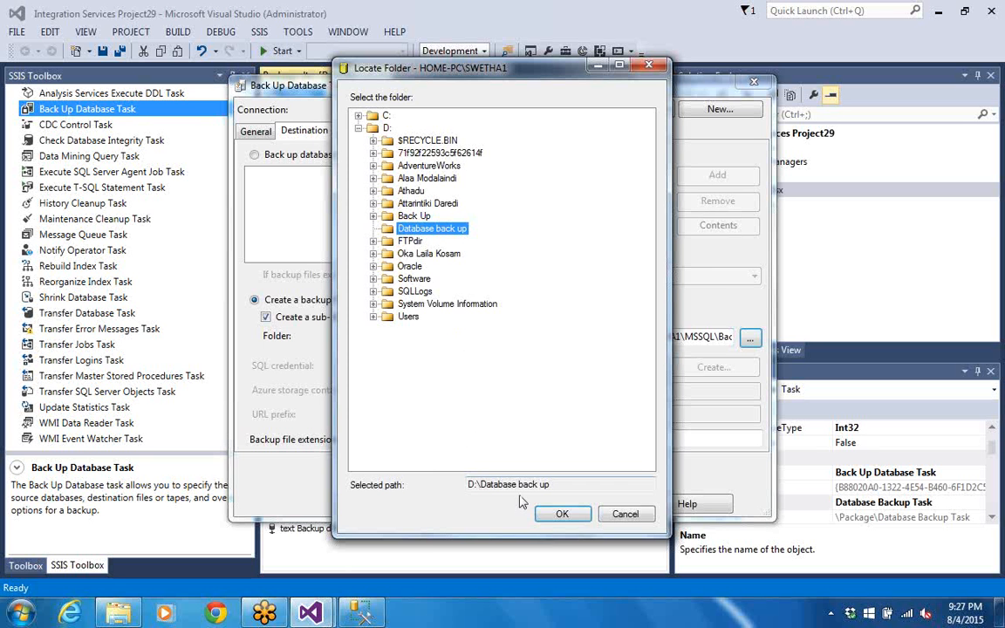
left_click(562, 514)
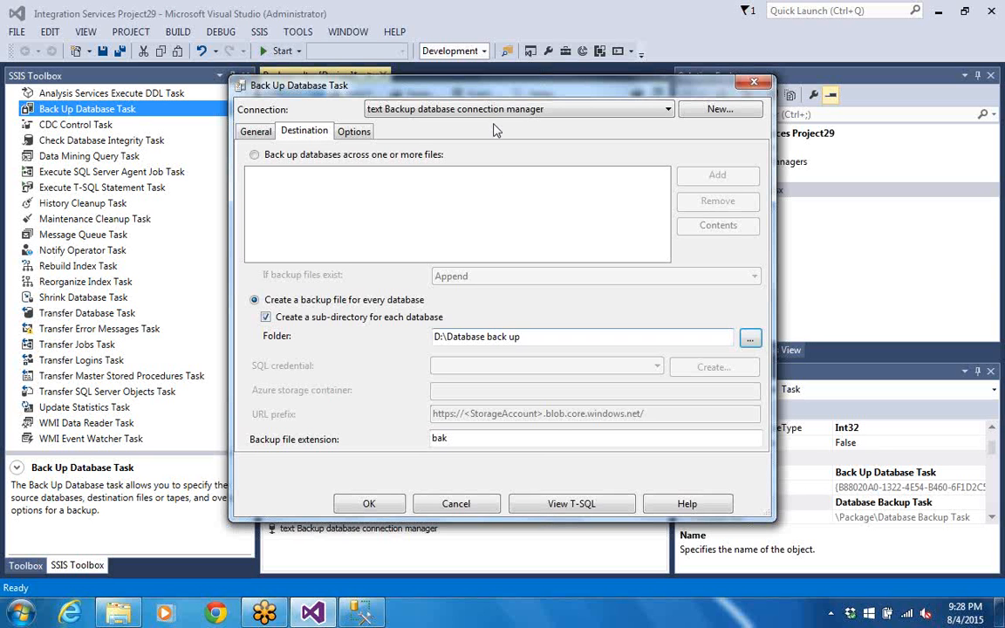
Set the task's backup compression to Compress backup, leaving backup set expiry turned off.
left_click(356, 138)
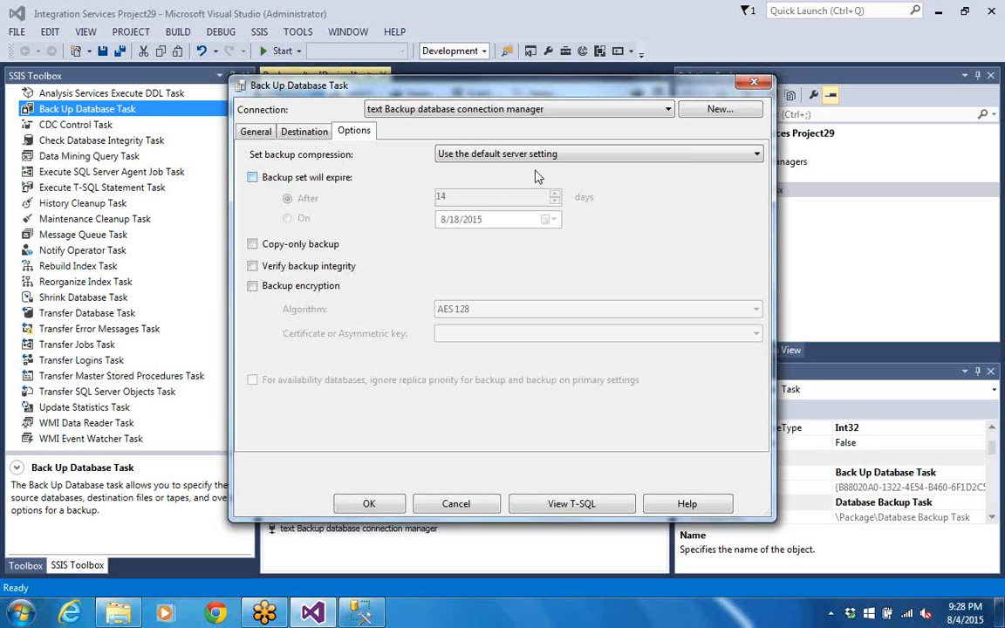
left_click(315, 178)
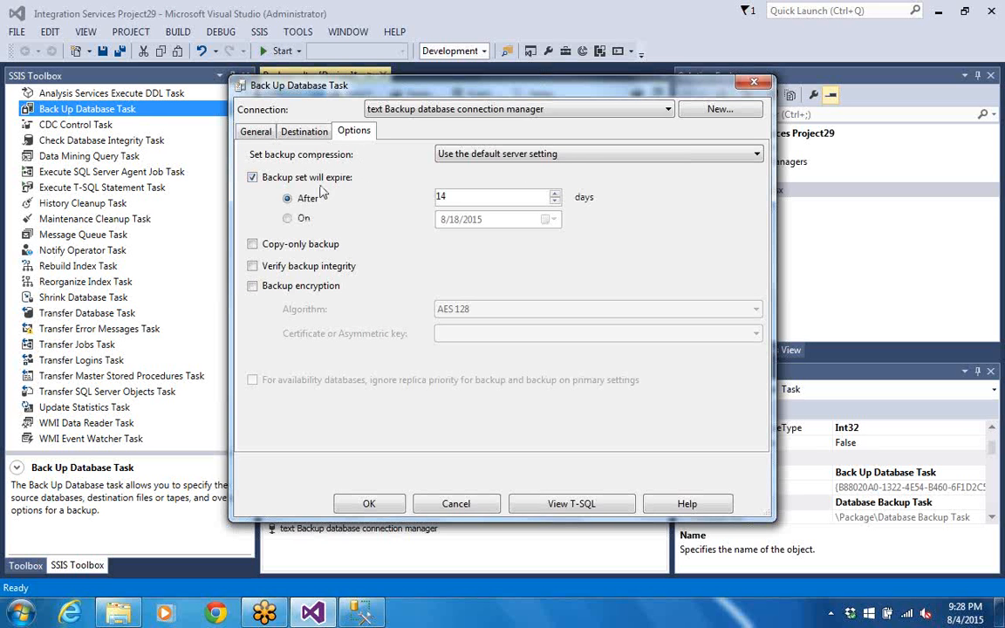
left_click(252, 177)
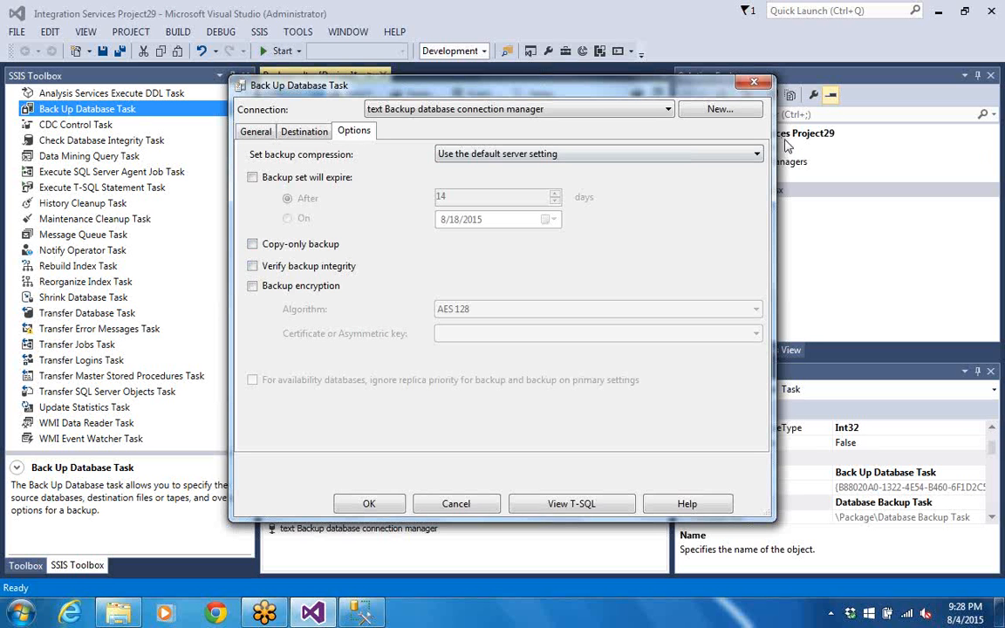
left_click(757, 156)
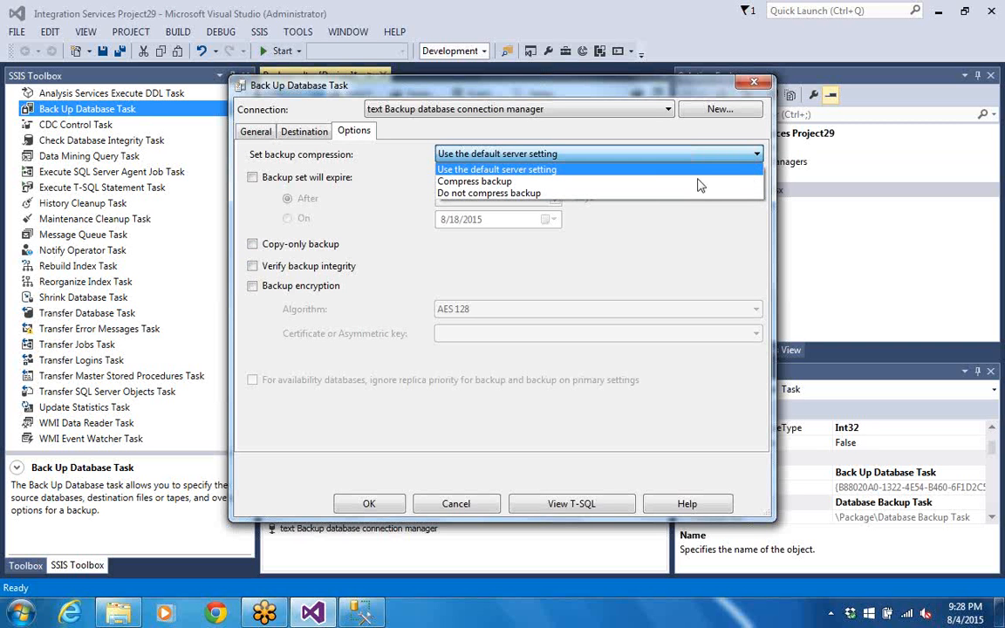
left_click(510, 183)
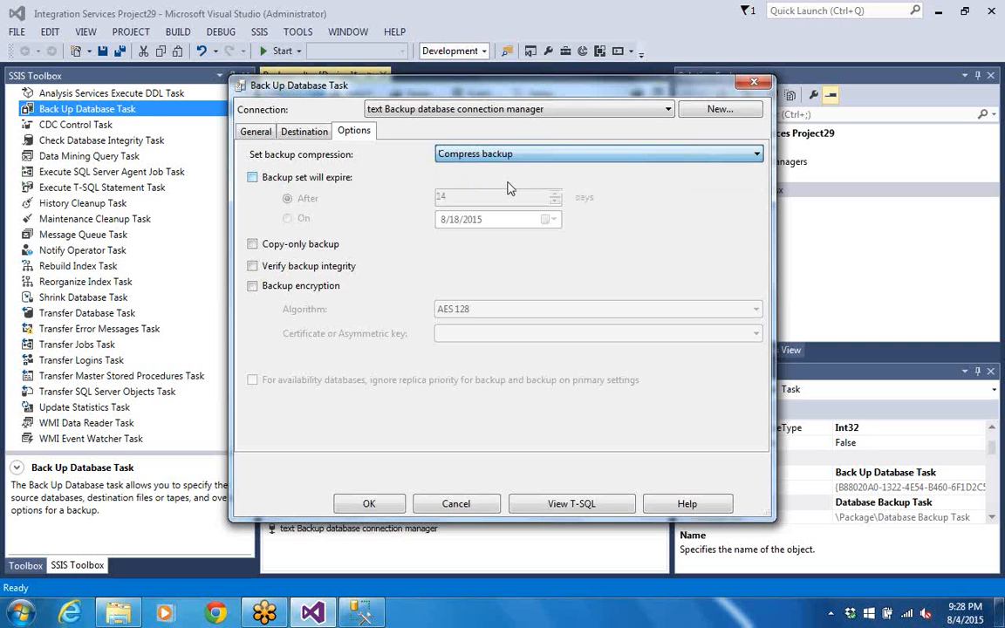
Enable copy-only backup and backup integrity verification without encryption, and accept the Back Up Database Task settings.
left_click(253, 245)
left_click(253, 266)
left_click(253, 287)
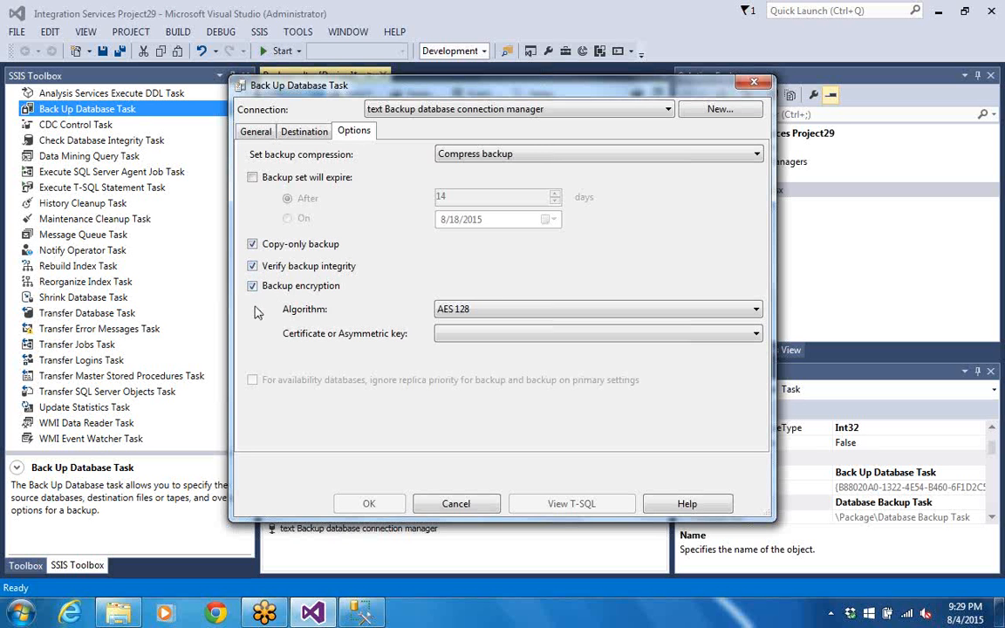
left_click(252, 285)
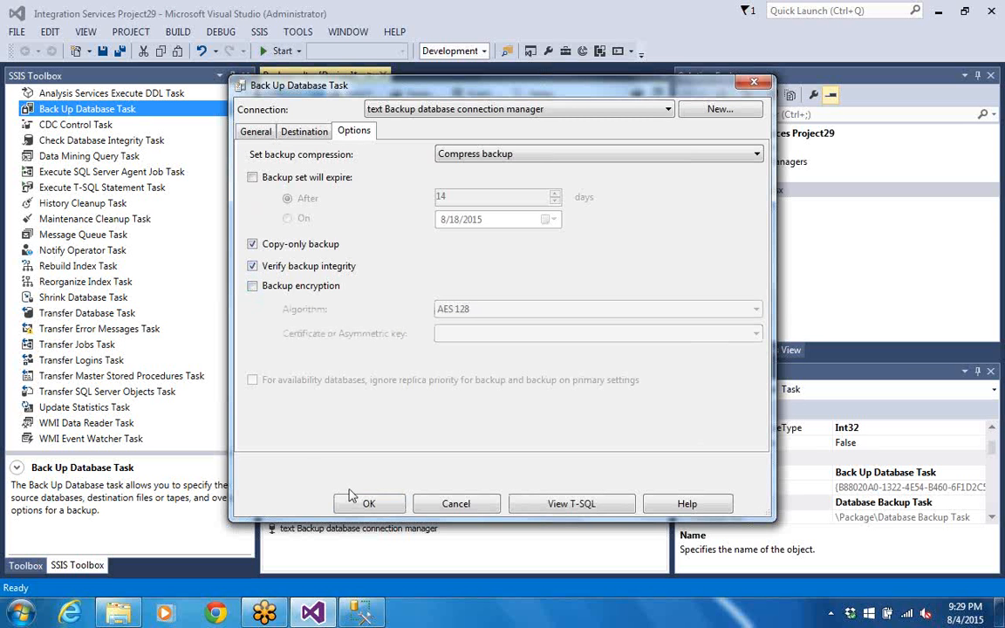
left_click(369, 506)
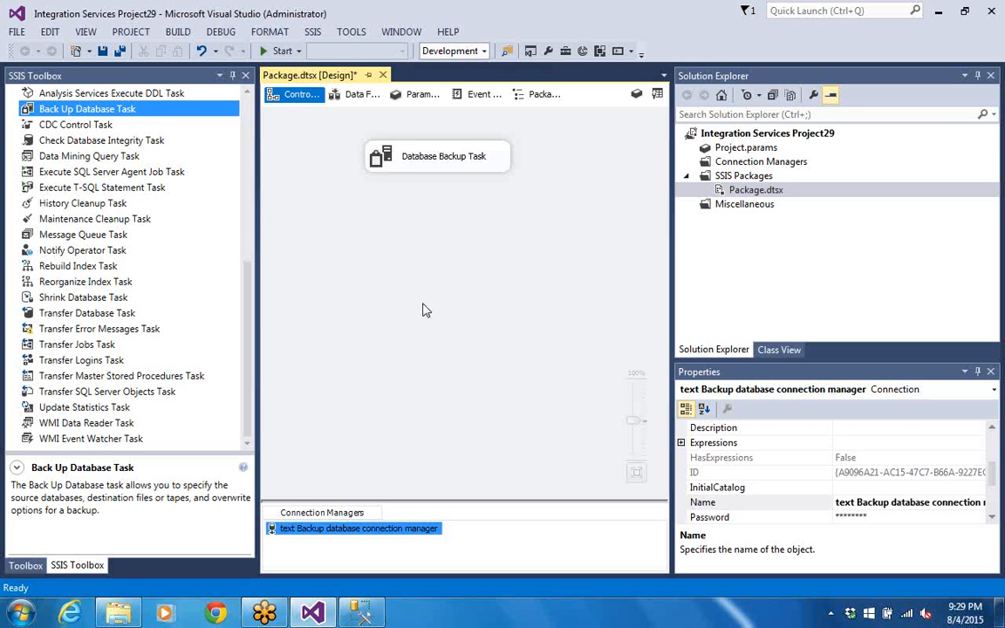
Run the package with the Database Backup Task, and stop debugging once it completes.
left_click(264, 53)
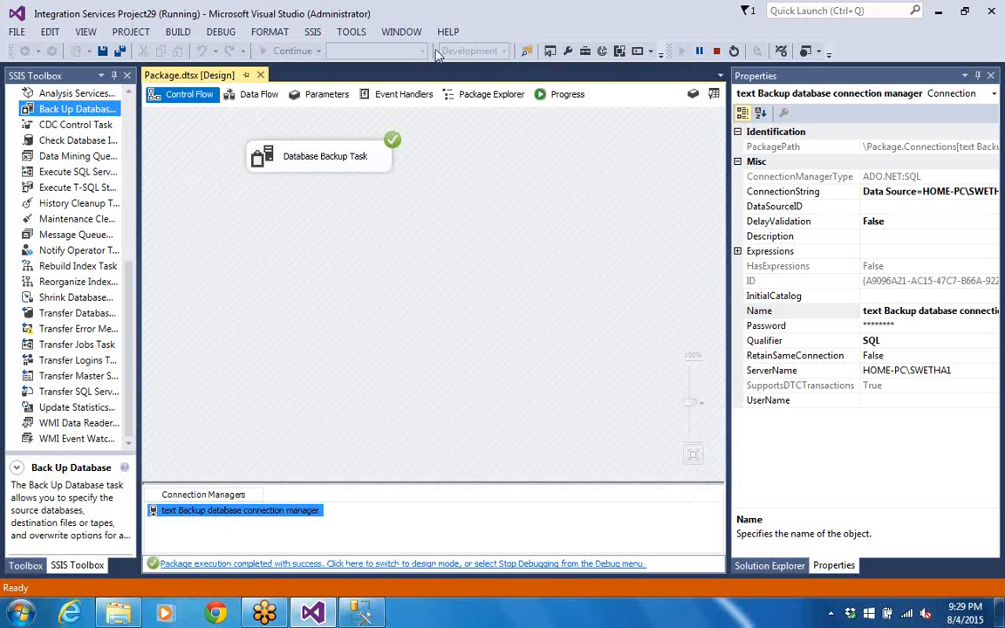
left_click(715, 51)
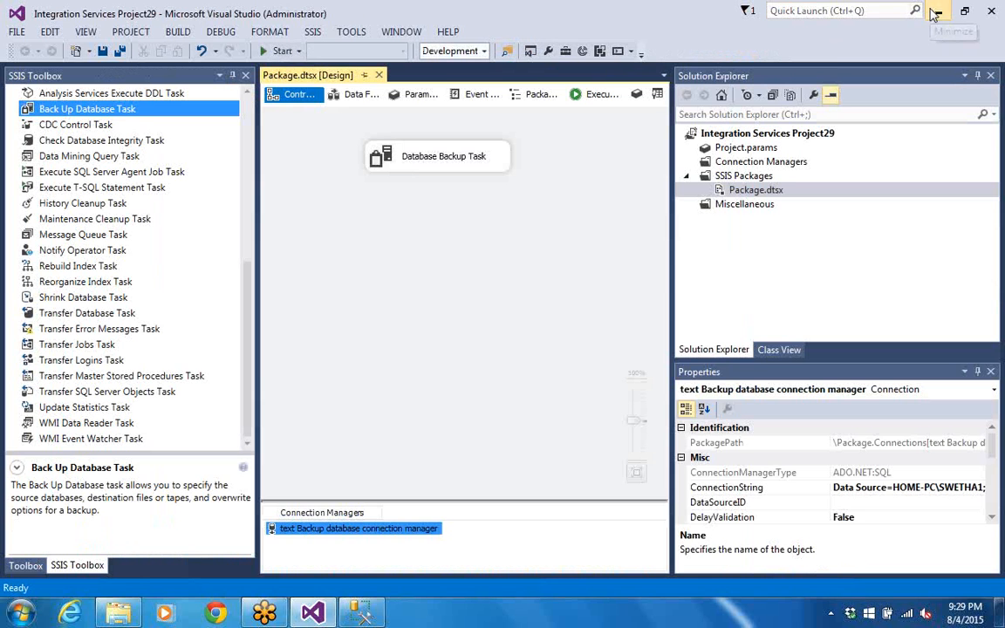
Inspect the practicedb subfolder inside D:\Database back up for the backup file, and close the Explorer window.
left_click(937, 11)
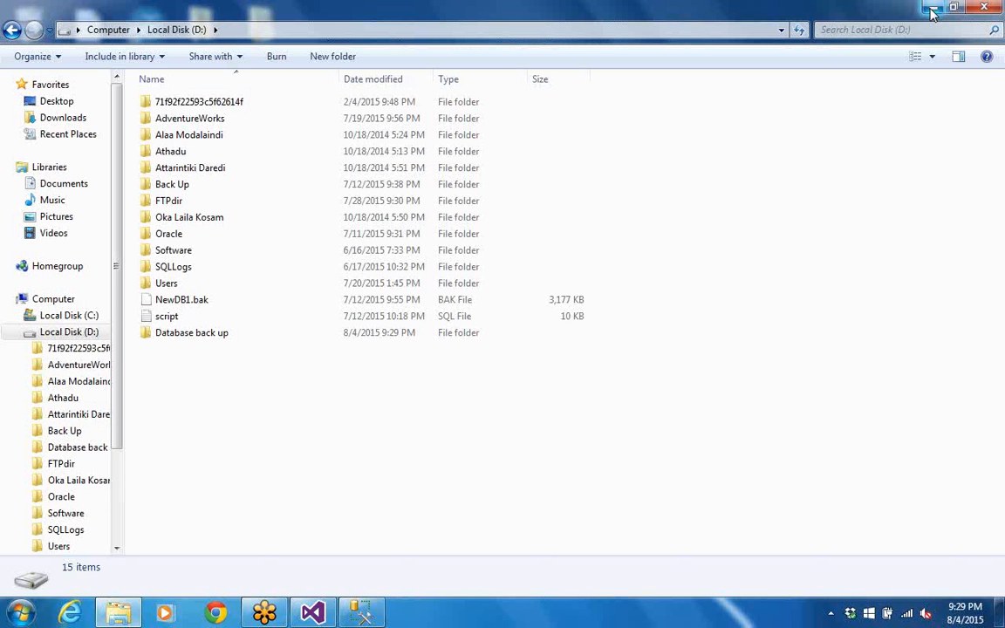
right_click(210, 337)
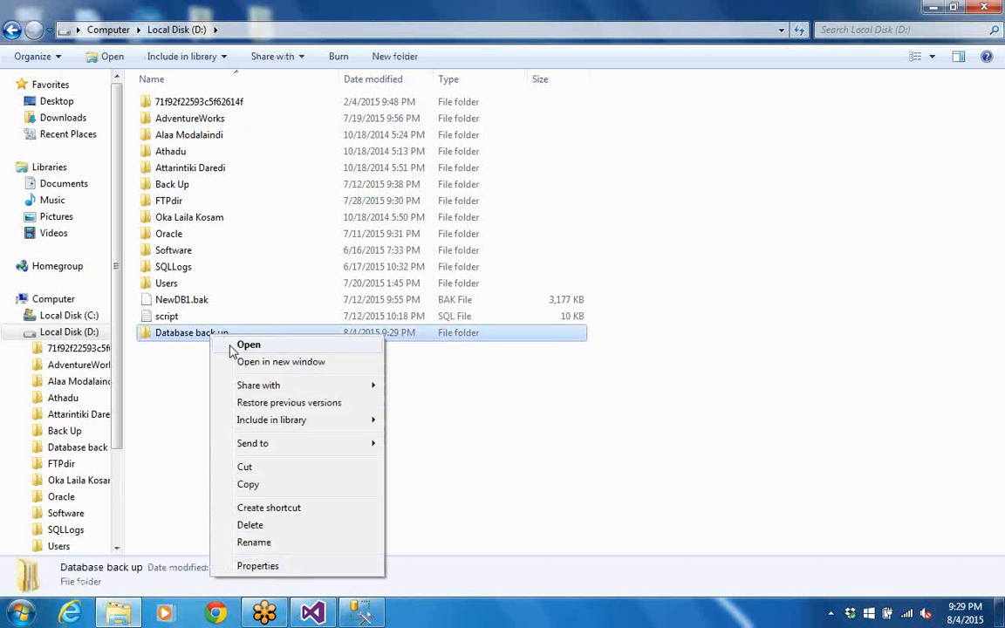
left_click(231, 345)
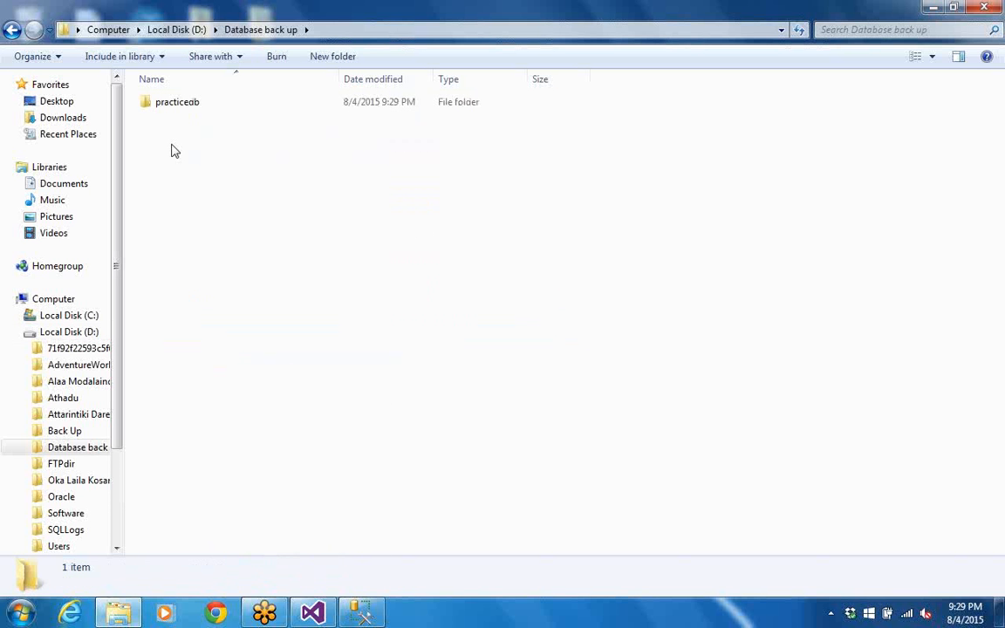
left_click(173, 104)
right_click(173, 104)
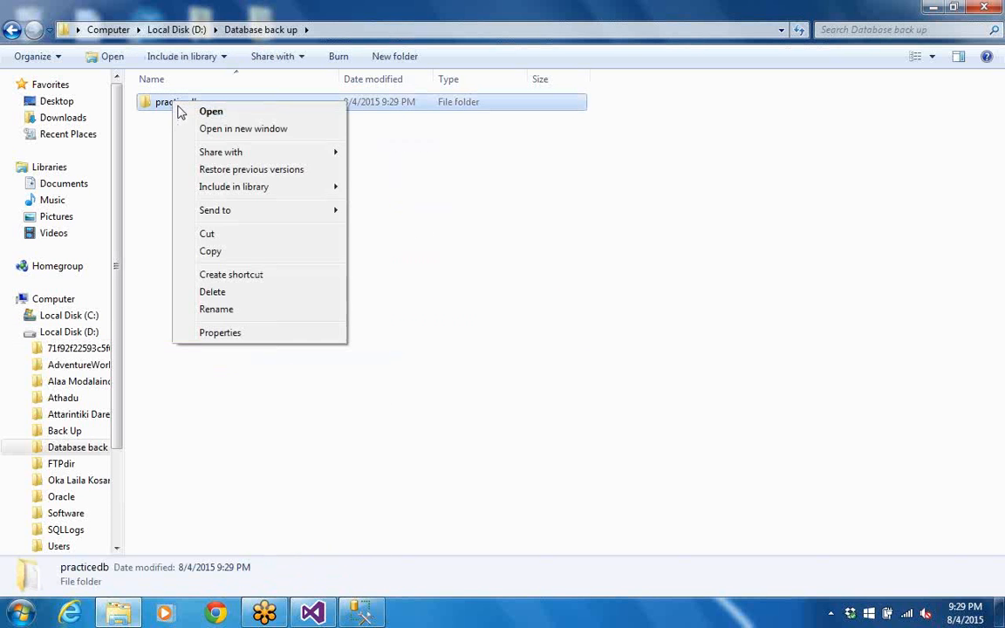
left_click(234, 117)
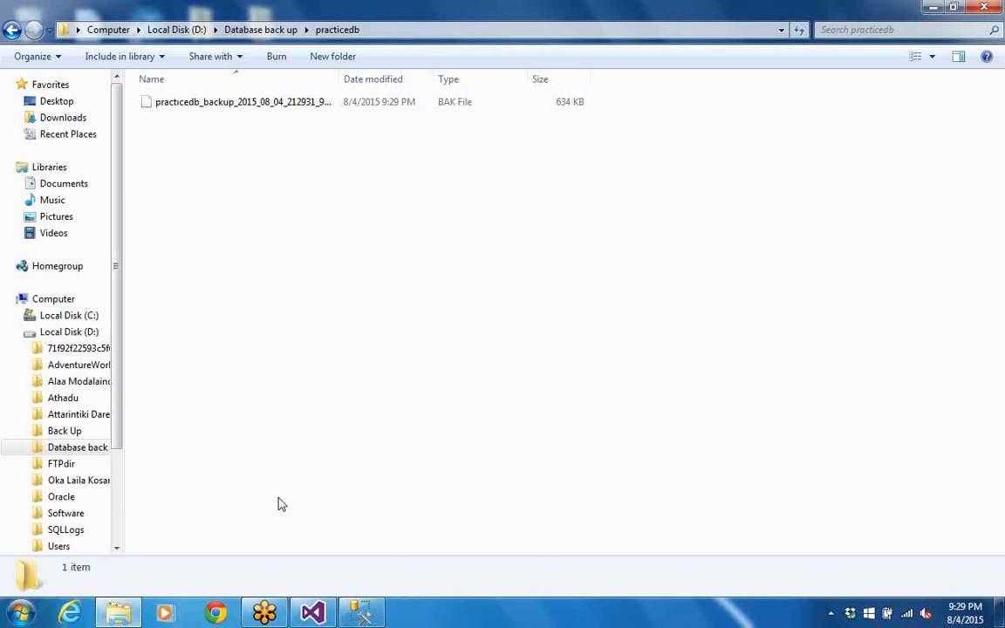
left_click(983, 9)
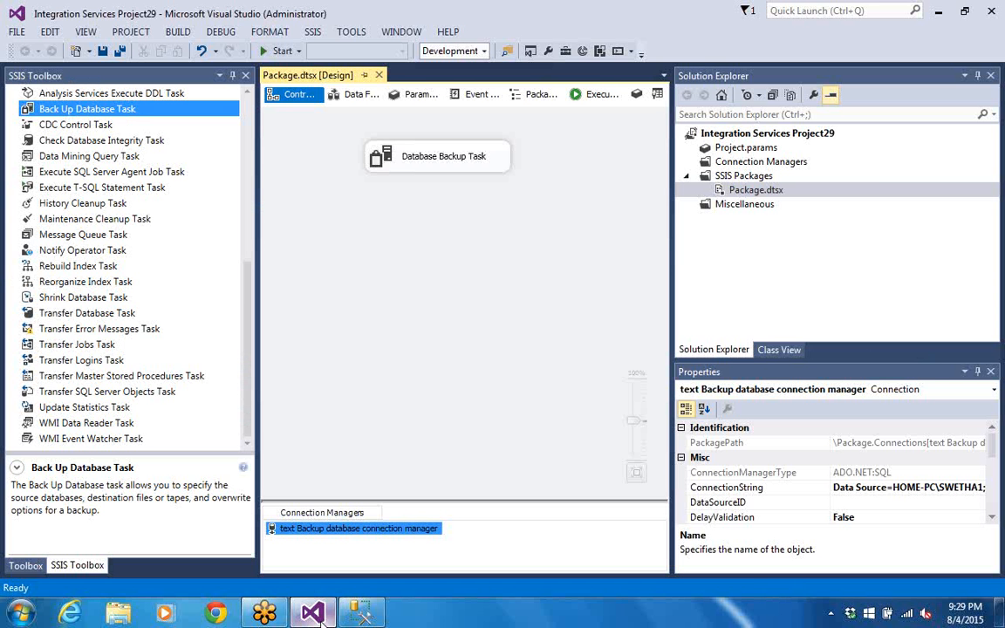
Run the package with the Database Backup Task again, stop debugging, and minimize the development environment.
left_click(276, 50)
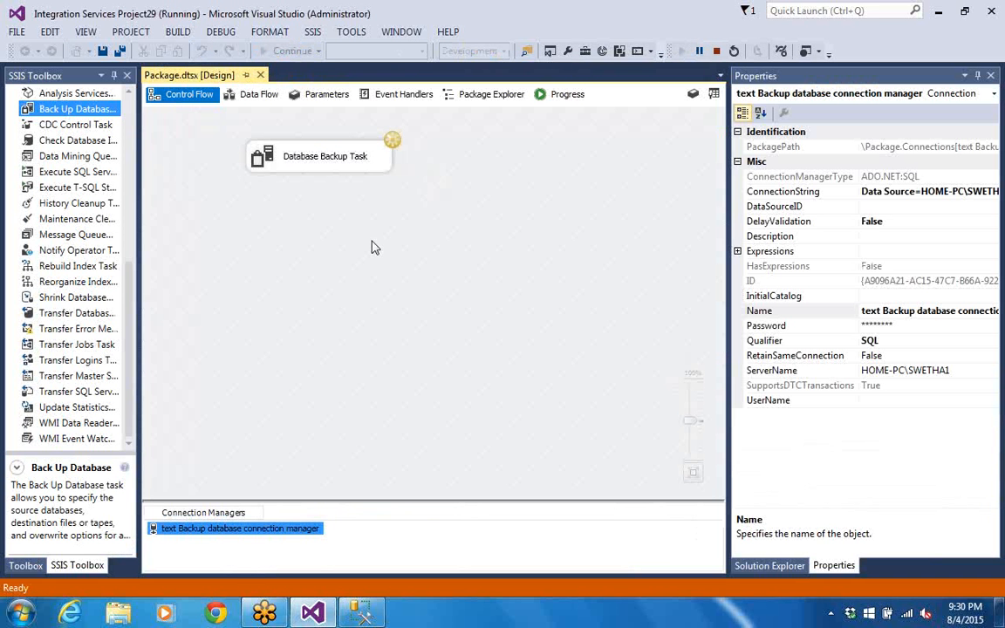
left_click(717, 51)
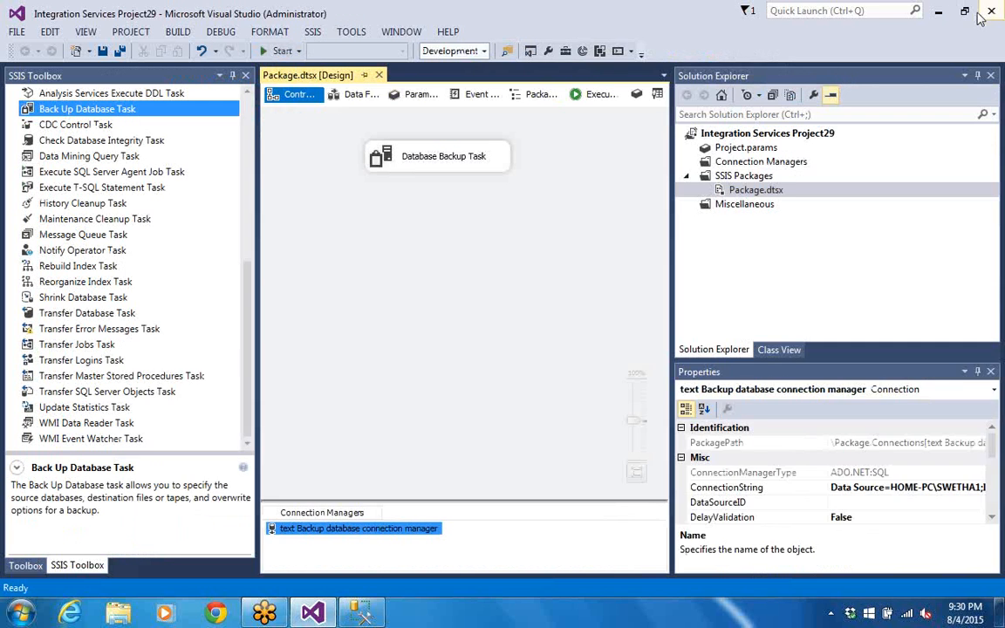
left_click(939, 11)
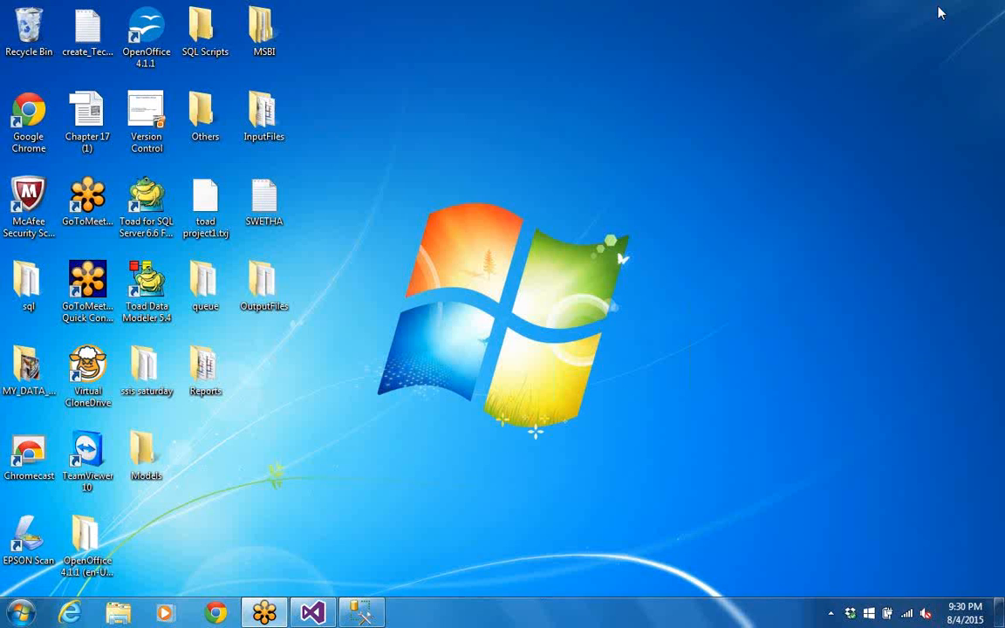
Examine the backup files in the practicedb subfolder of D:\Database back up, widening the Name column to show full file names.
left_click(20, 614)
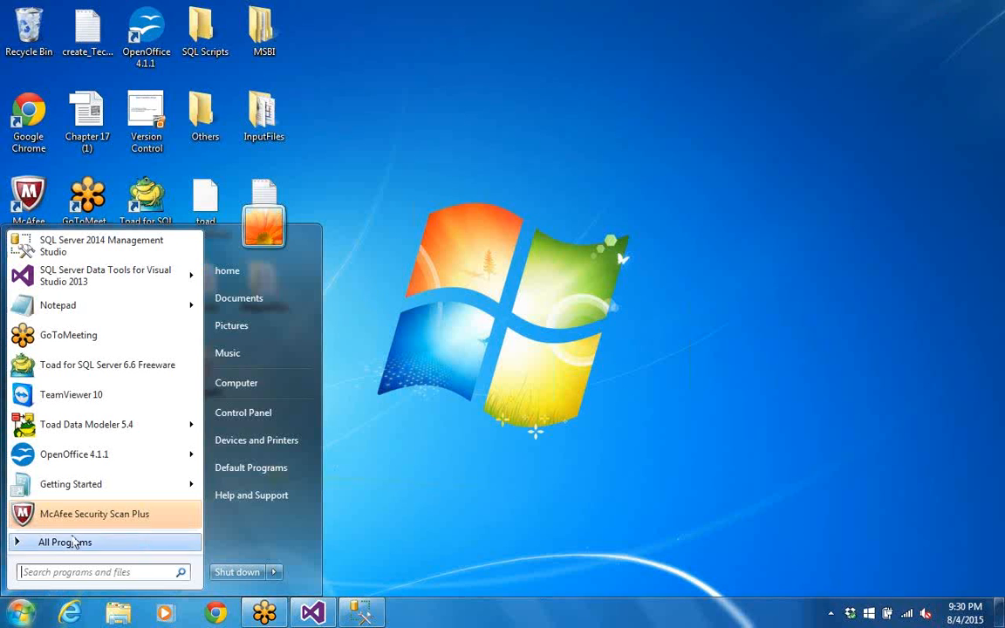
left_click(243, 385)
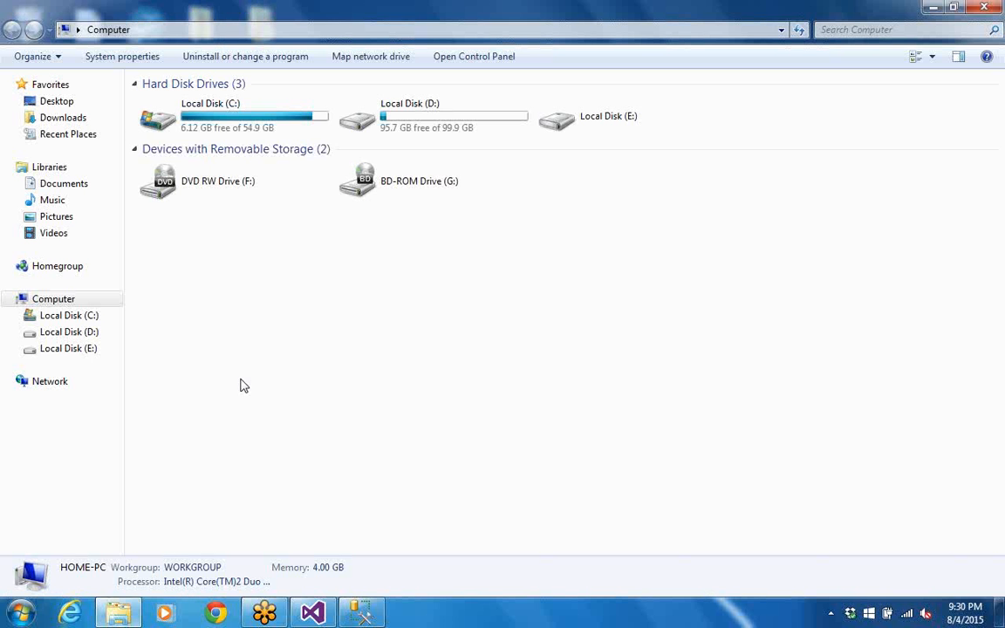
left_click(460, 127)
double_click(460, 128)
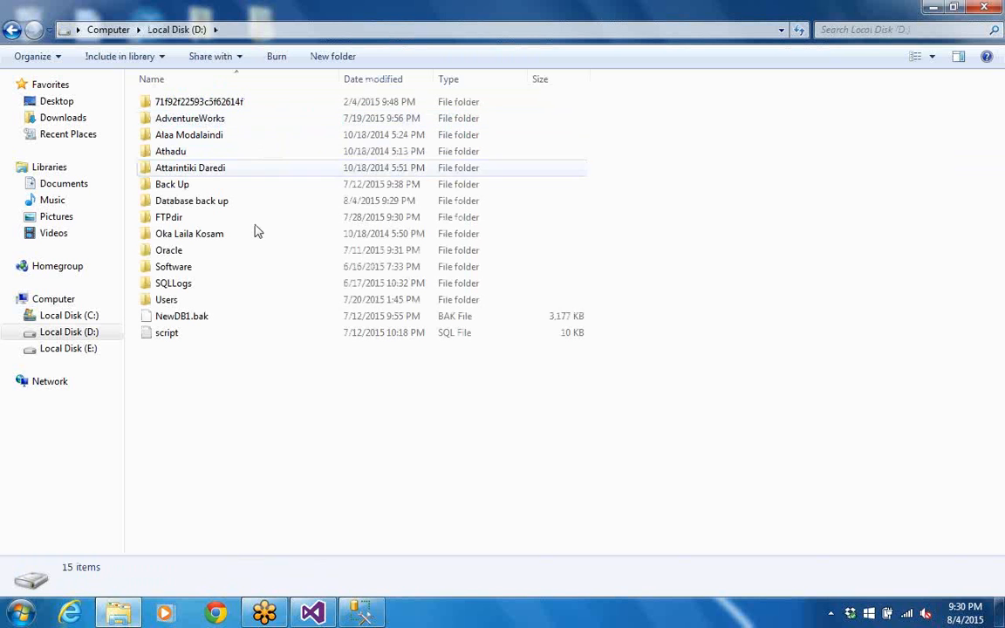
right_click(186, 192)
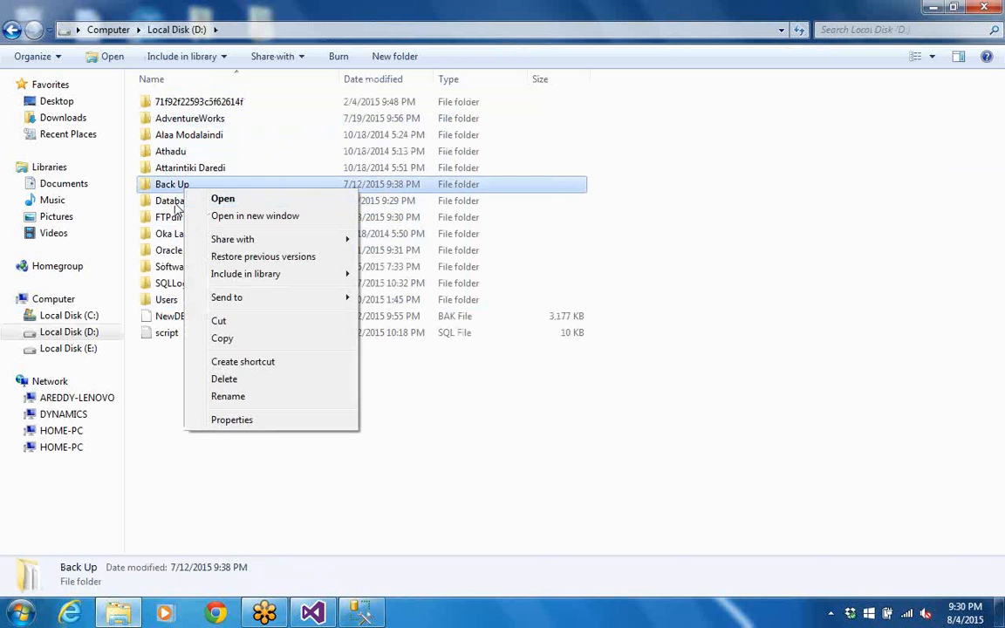
left_click(177, 207)
right_click(177, 207)
left_click(192, 216)
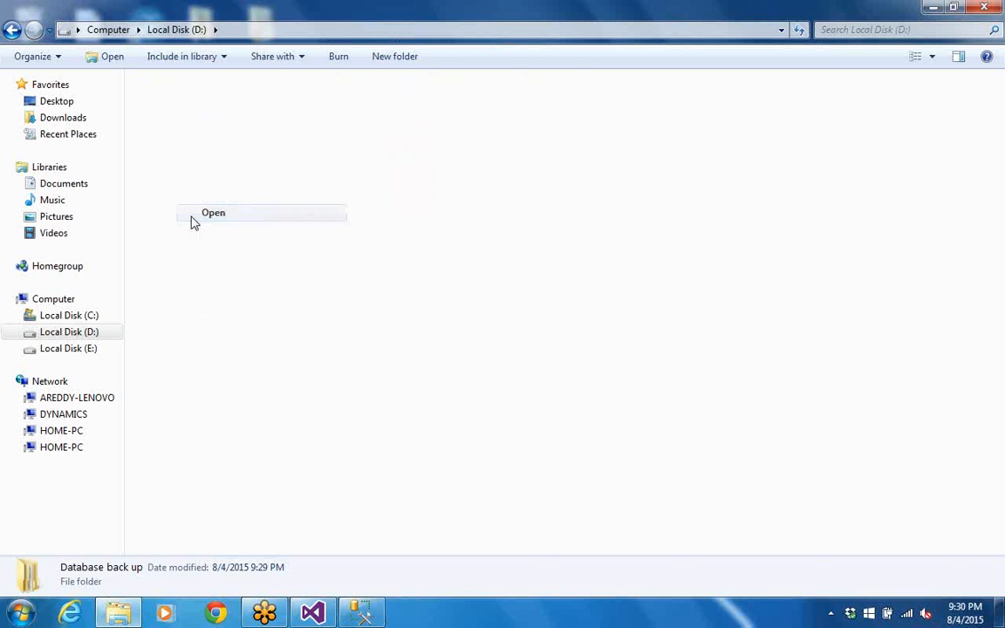
right_click(180, 104)
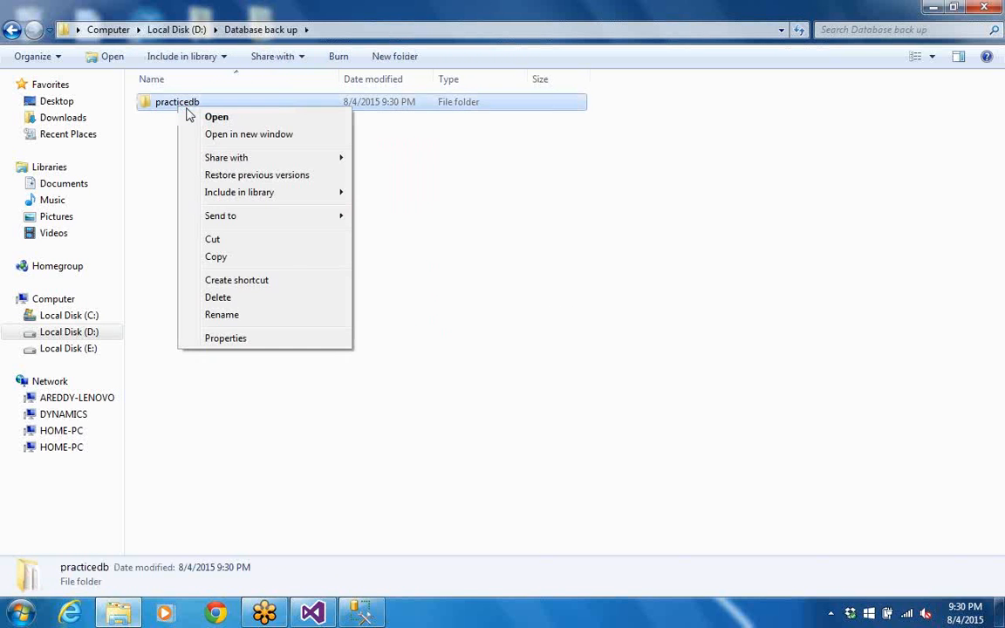
left_click(191, 118)
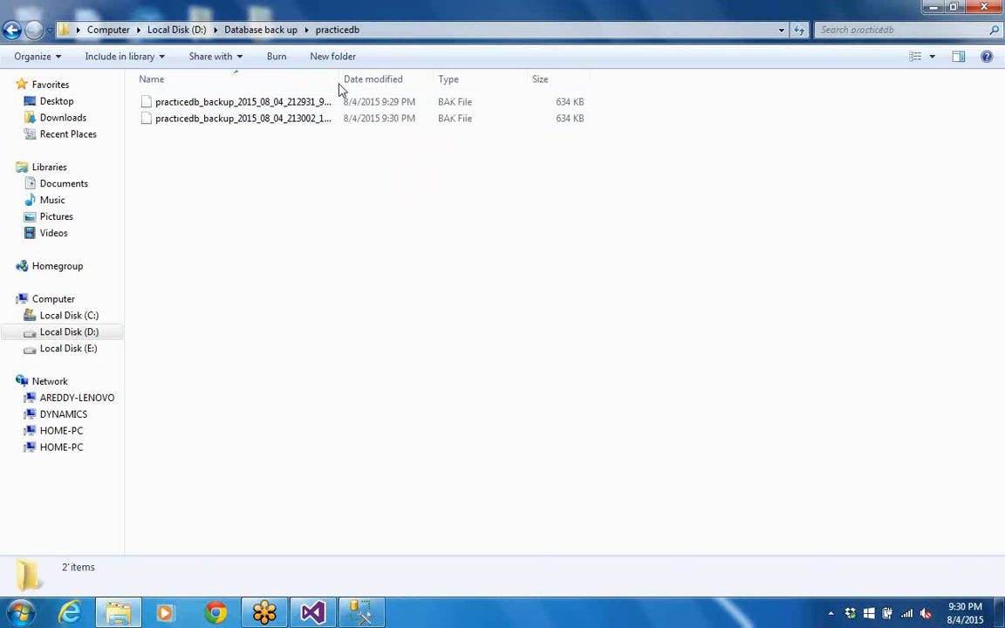
left_click_drag(339, 80, 412, 78)
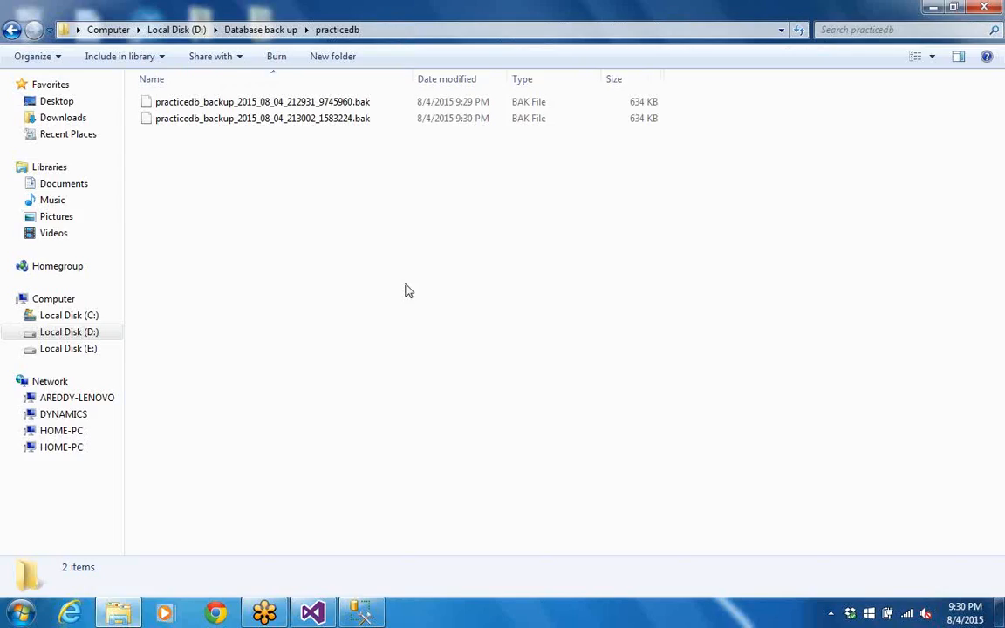
Return to Visual Studio and widen the package design area by narrowing the Solution Explorer and Properties panes.
left_click(314, 615)
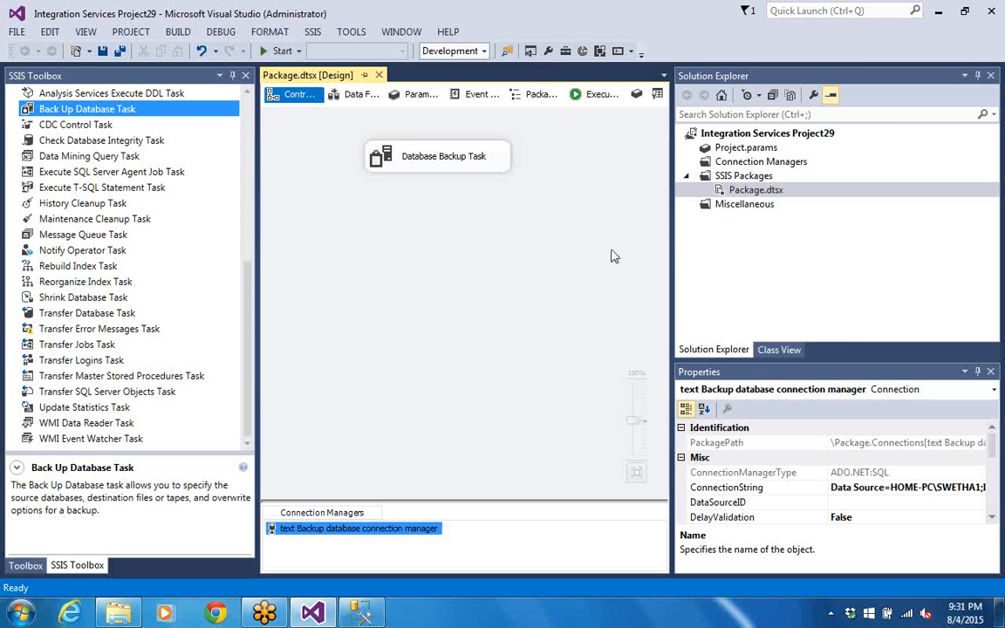
left_click_drag(674, 272, 770, 274)
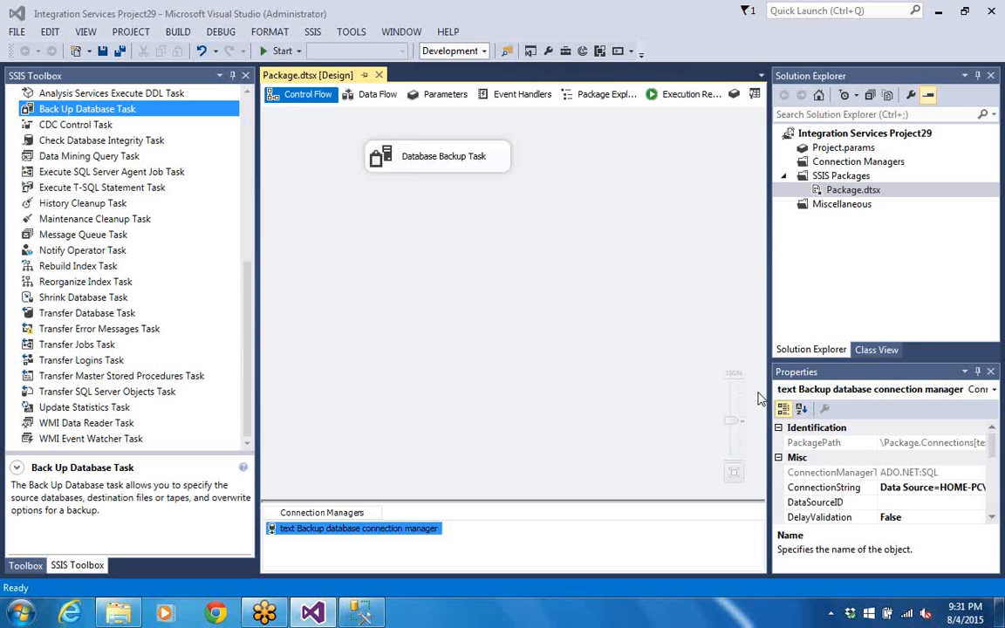
left_click_drag(768, 398, 823, 399)
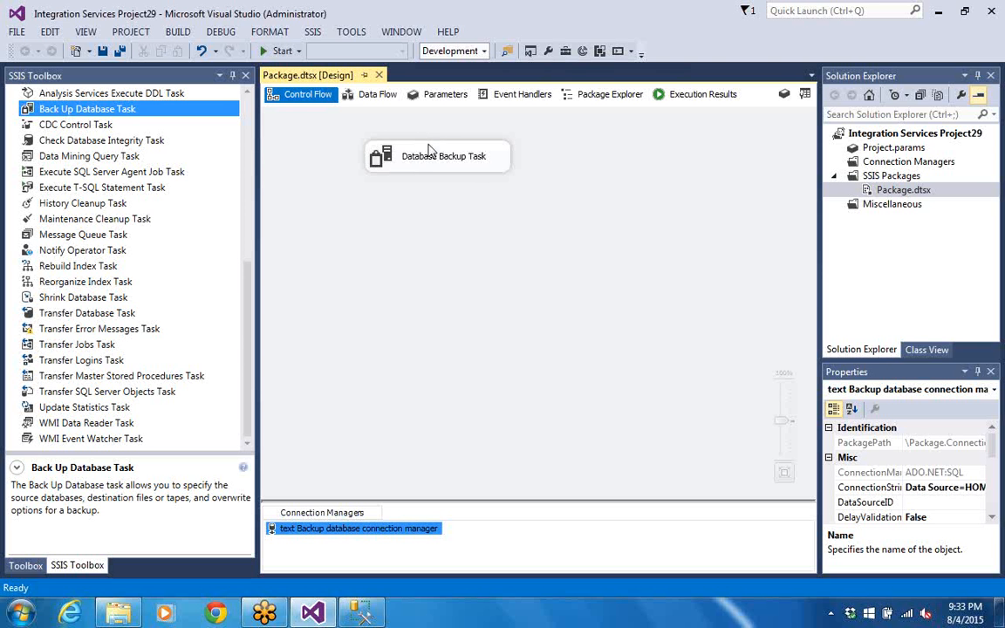
Review the general settings of the Database Backup Task, and close its editor without changes.
left_click(429, 154)
right_click(429, 153)
left_click(443, 171)
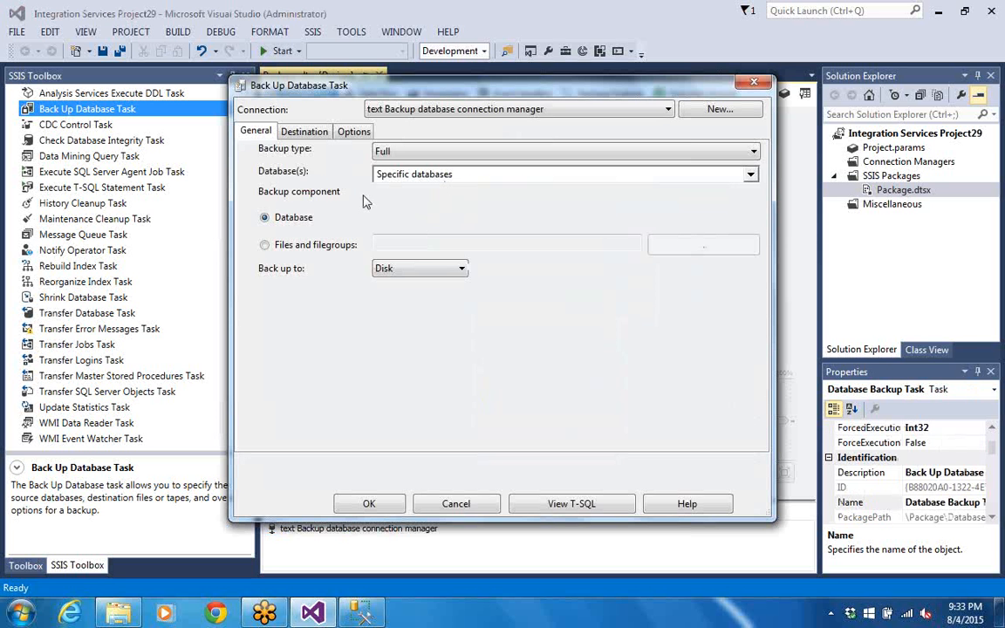
left_click(754, 84)
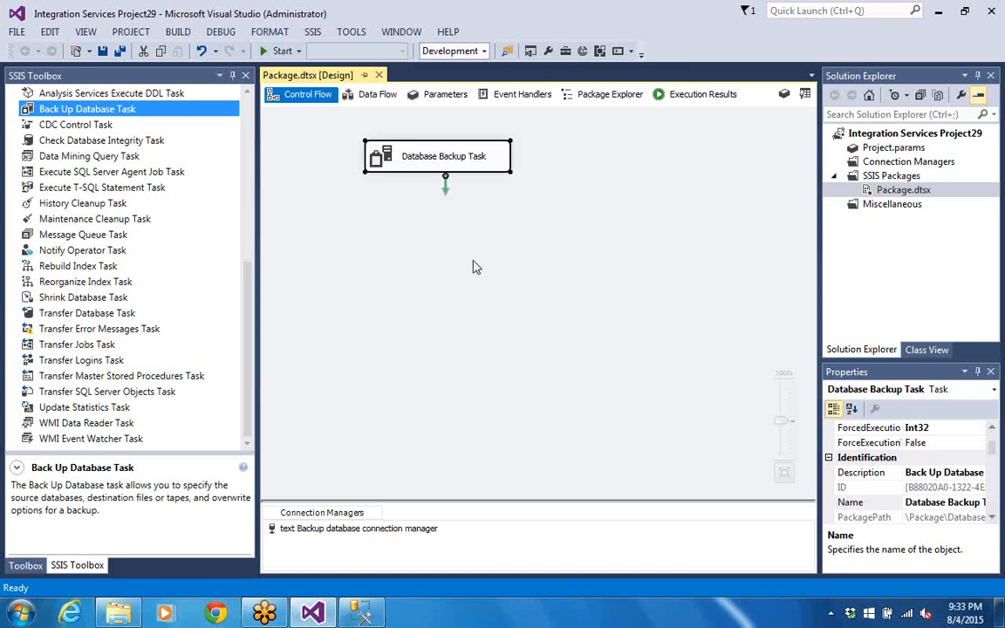
Try backing up databases across one or more files as the Database Backup Task's destination, and view the choices for existing backup files.
right_click(462, 164)
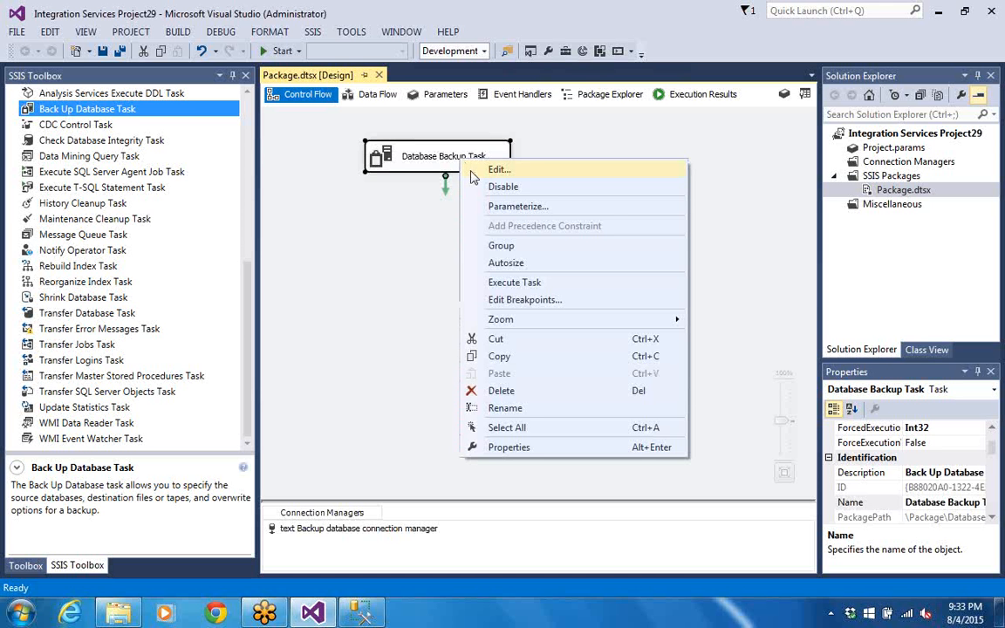
left_click(470, 170)
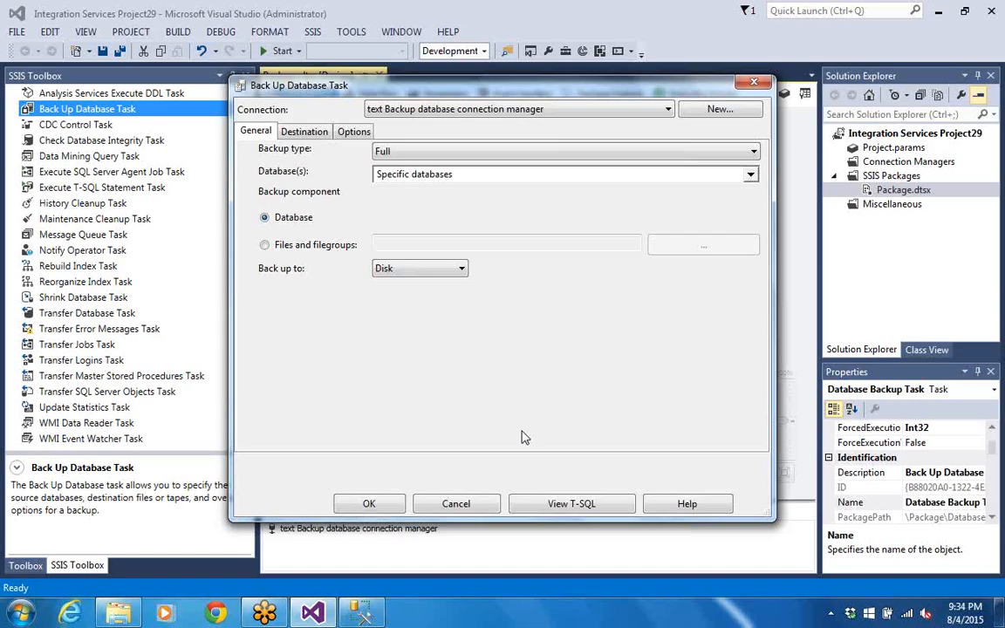
left_click(305, 132)
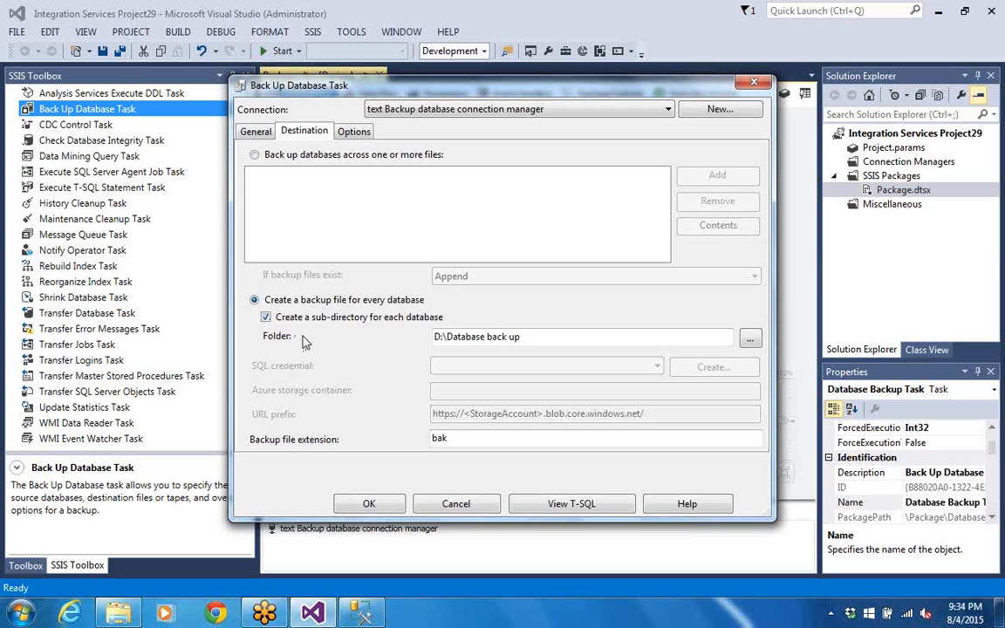
left_click(266, 319)
left_click(254, 156)
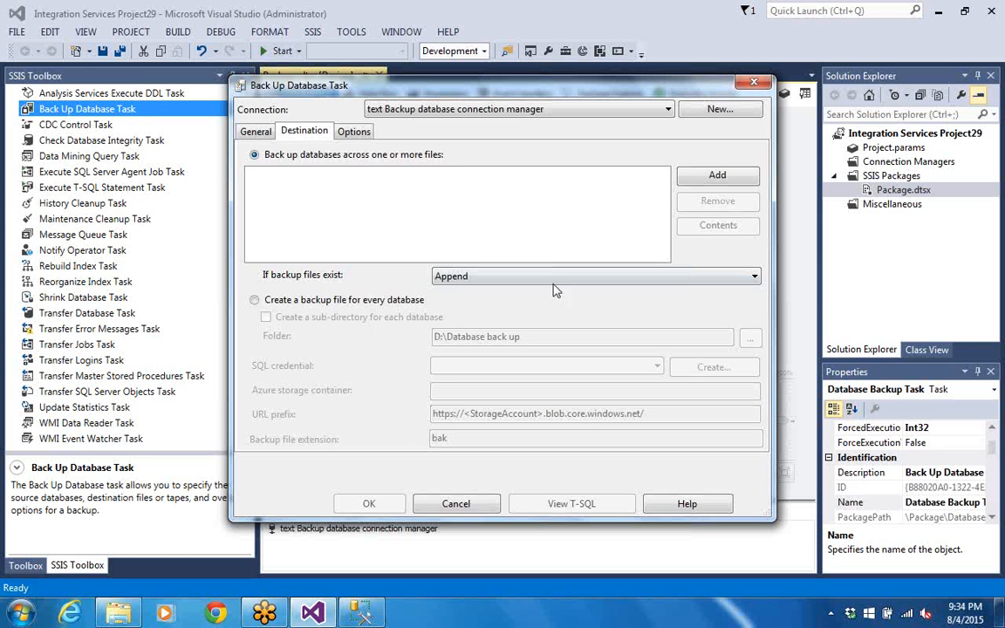
left_click(356, 130)
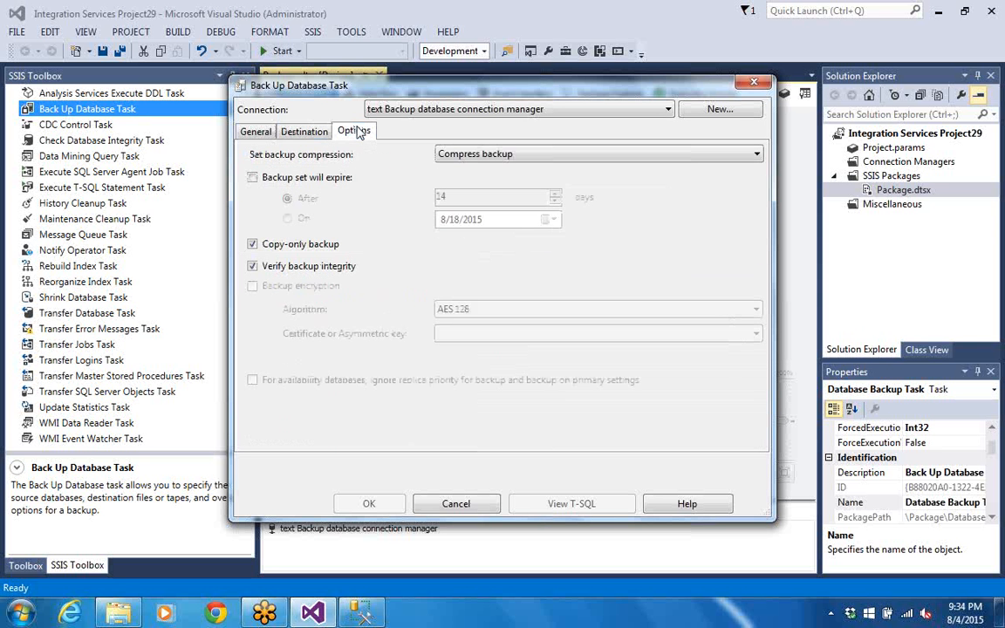
left_click(314, 133)
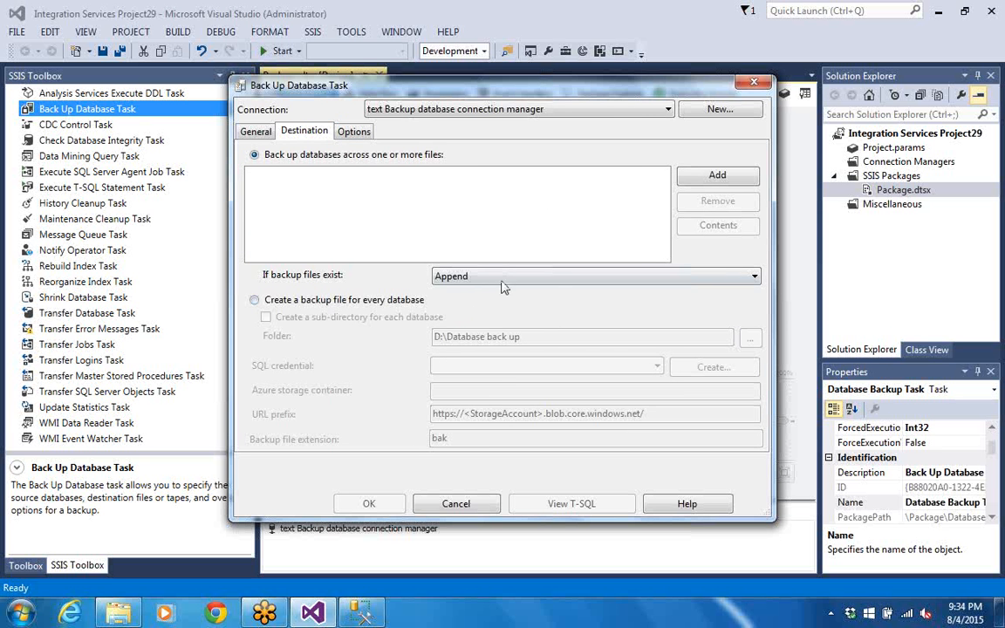
left_click(755, 278)
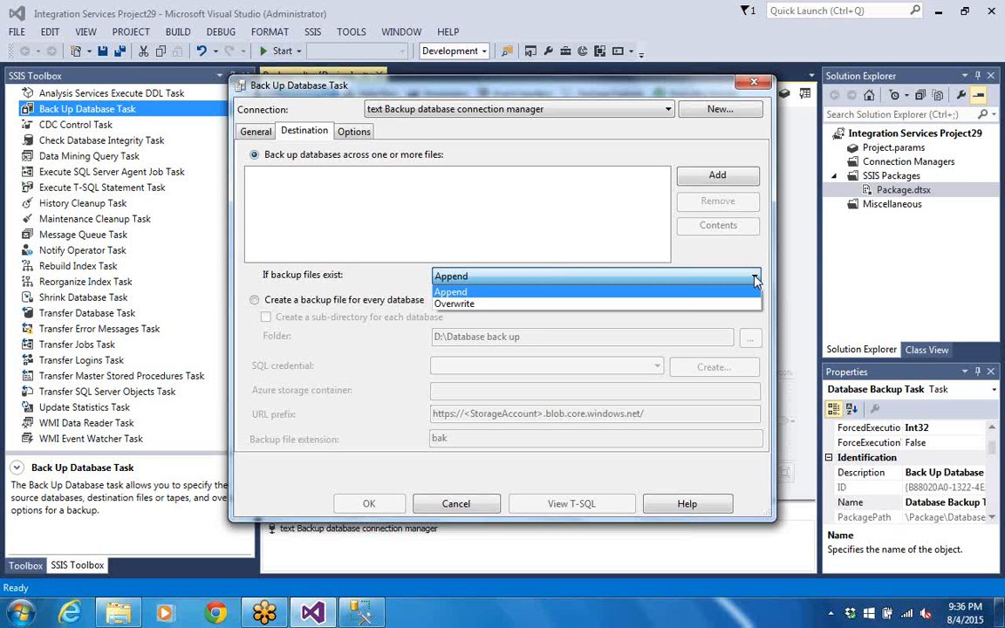
left_click(557, 219)
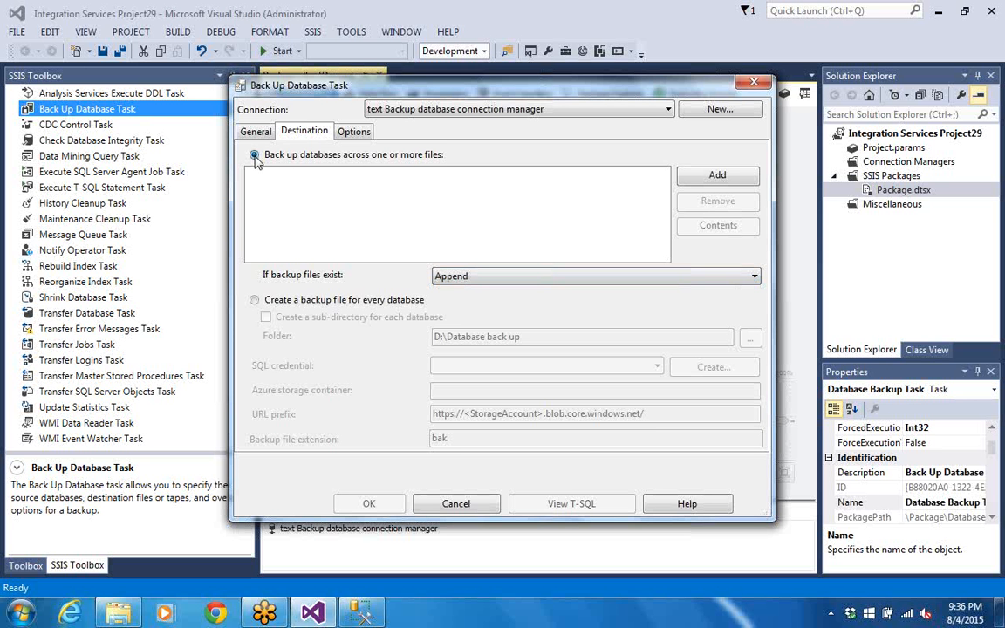
Switch the destination back to one backup file per database with sub-directories, and close the task editor without saving.
left_click(255, 301)
left_click(266, 317)
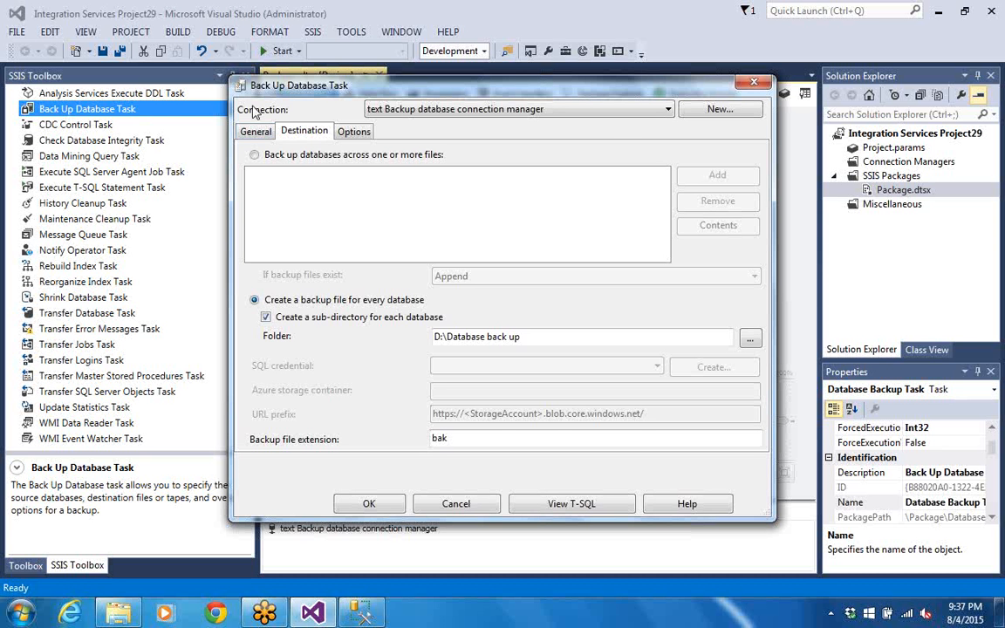
left_click(756, 85)
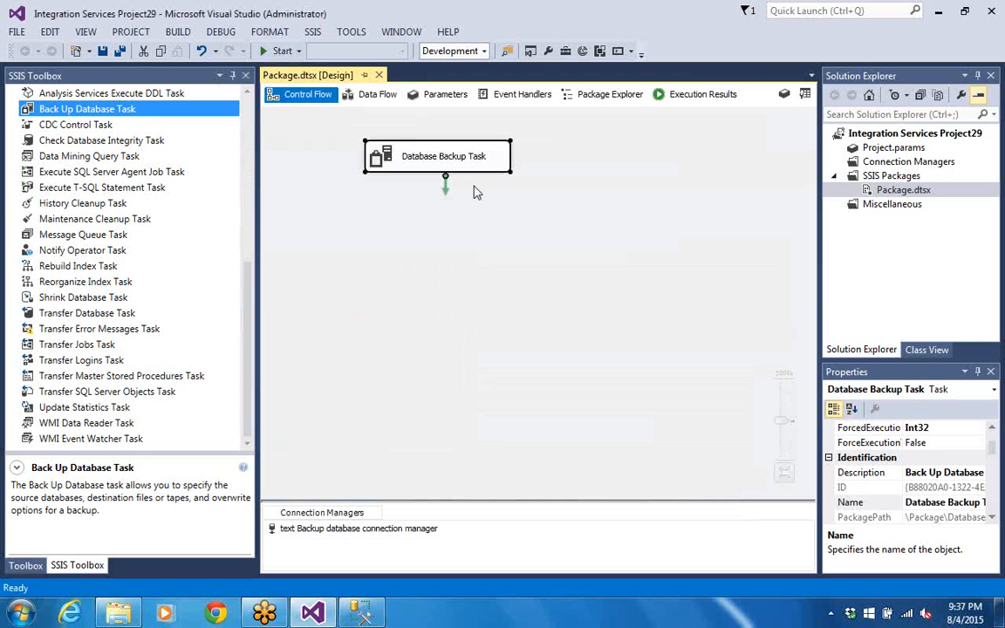
Delete the practicedb folder from D:\Database back up, close the Explorer window and refresh the desktop.
left_click(938, 12)
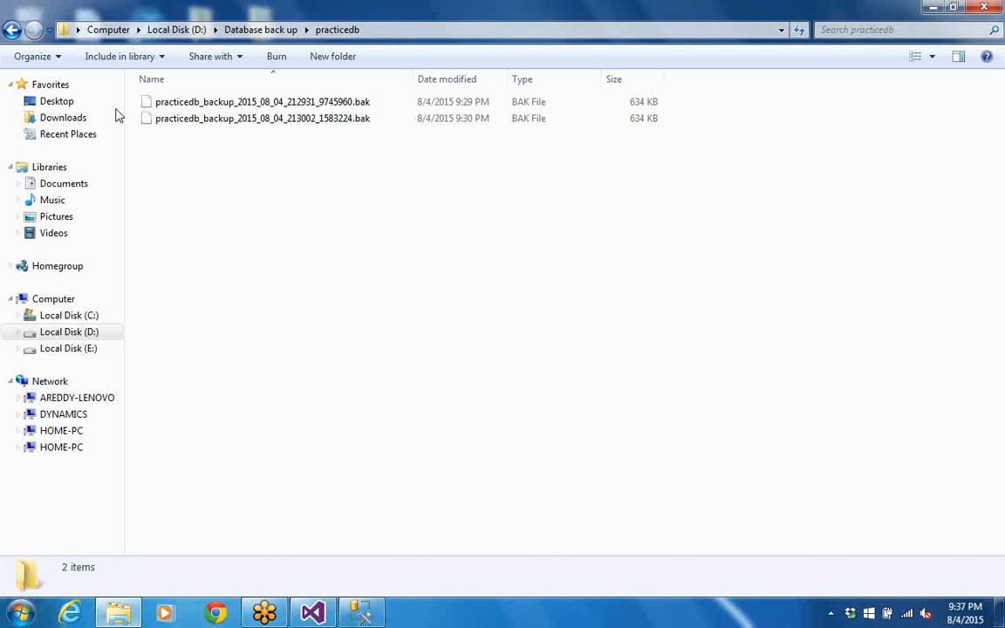
left_click(12, 32)
right_click(160, 101)
left_click(302, 289)
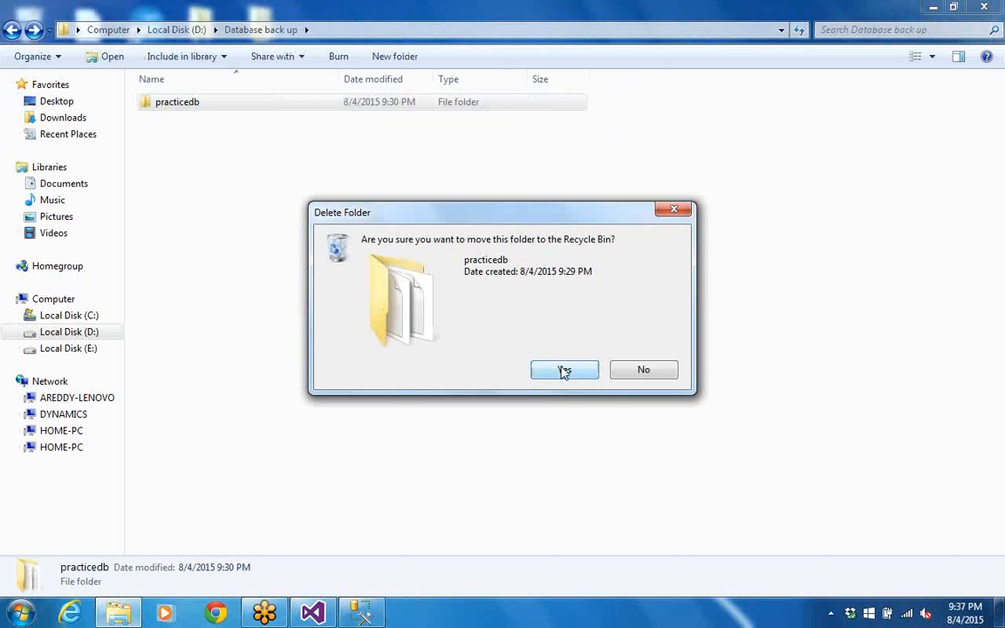
left_click(564, 371)
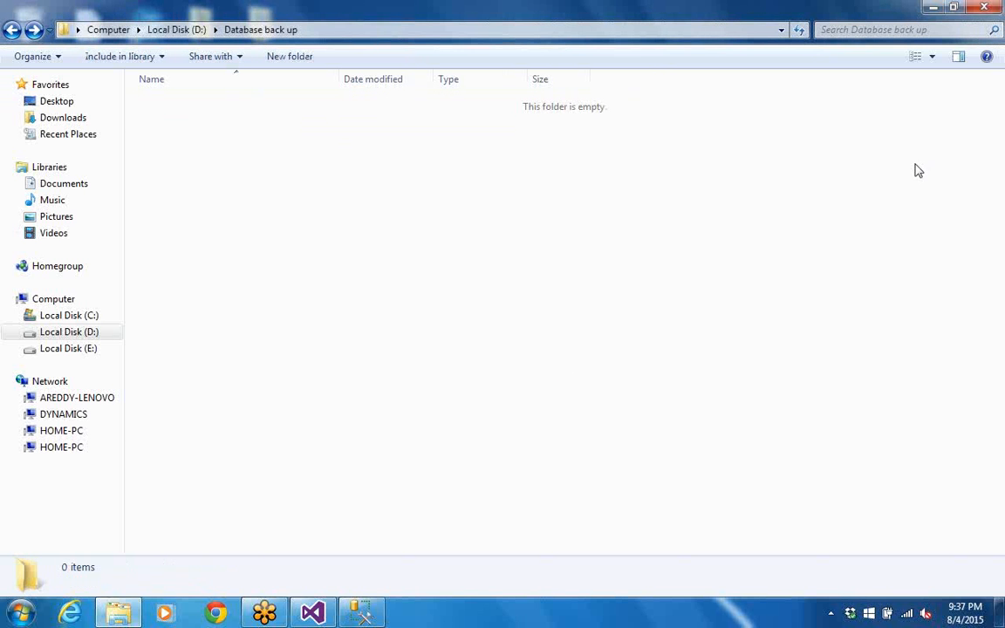
left_click(982, 9)
right_click(610, 118)
left_click(630, 157)
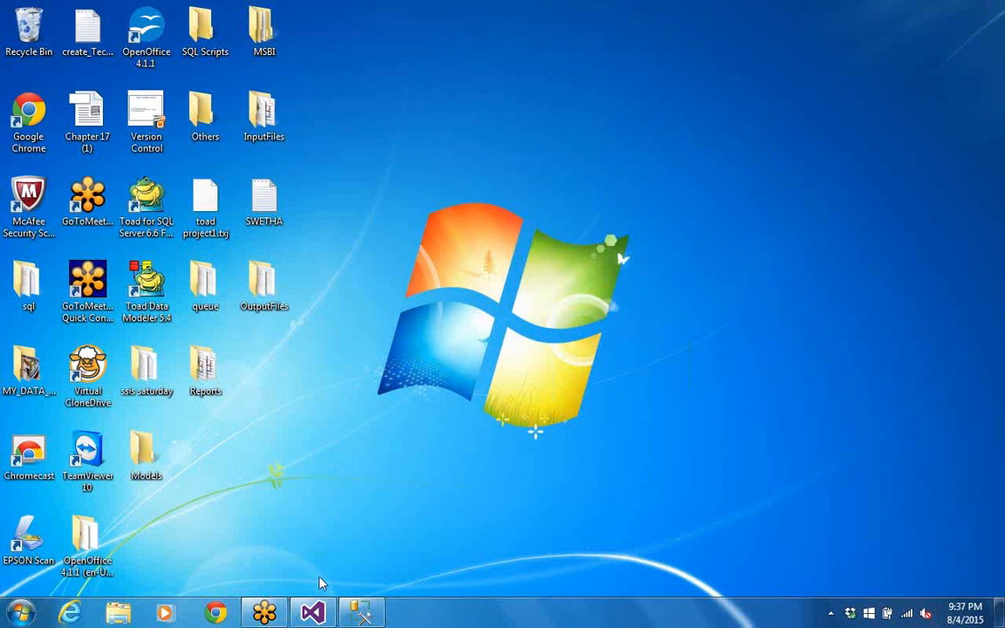
Delete the Database Backup Task from the package's control flow in Visual Studio.
left_click(312, 614)
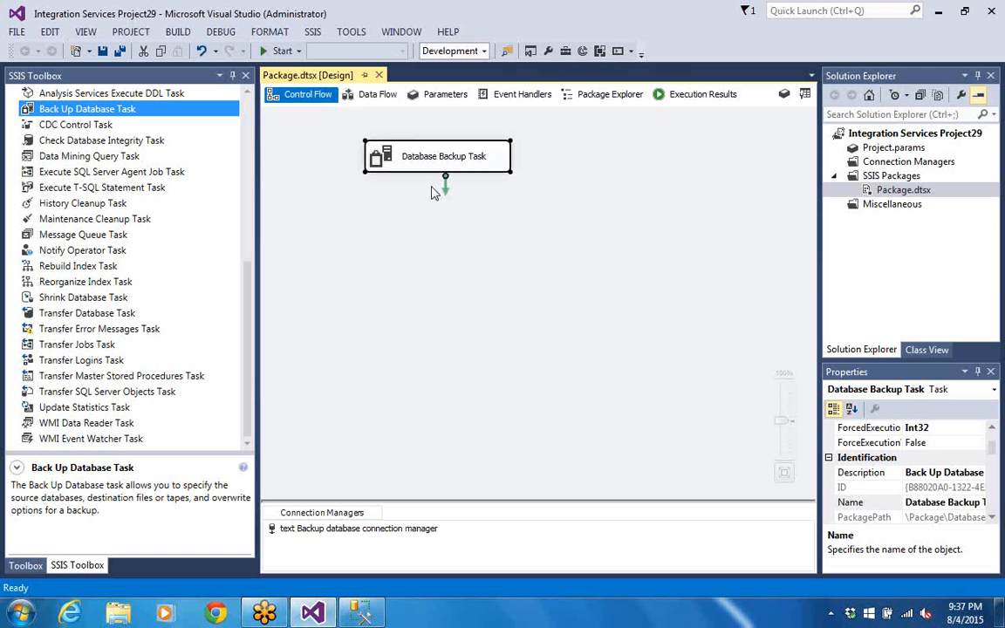
right_click(448, 157)
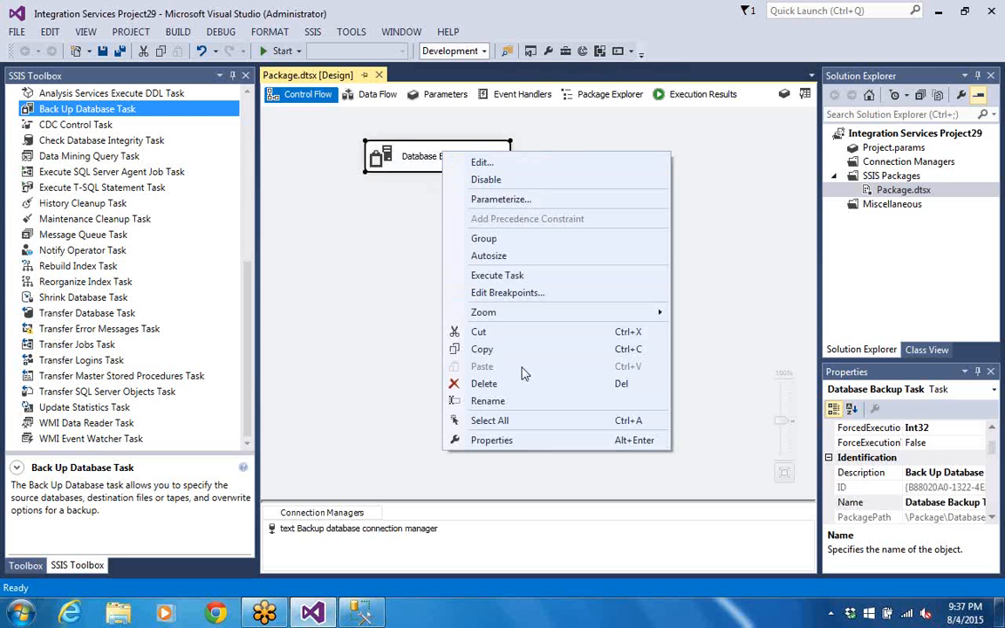
left_click(475, 384)
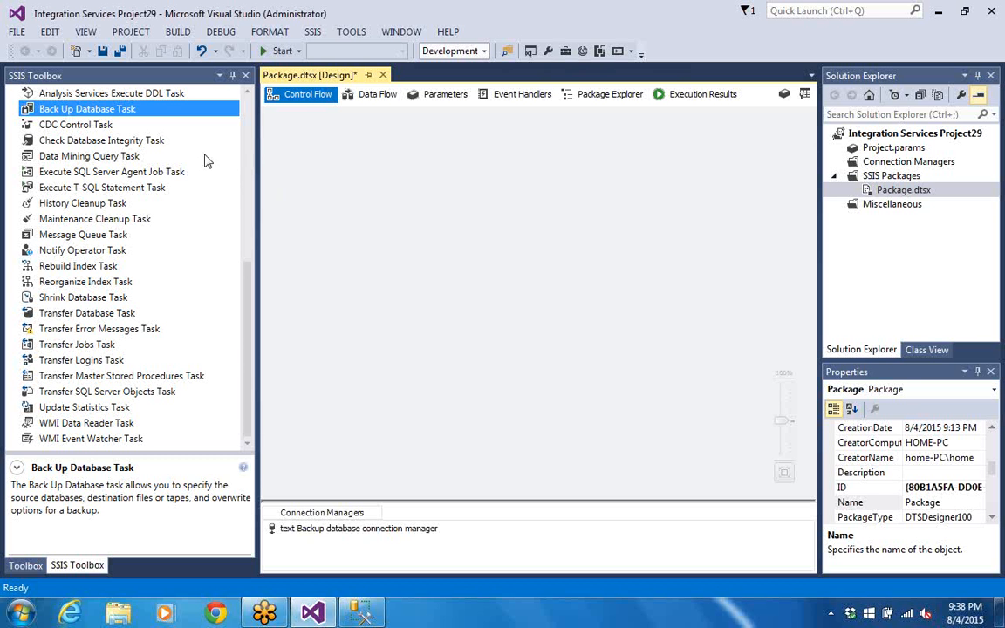
Add a new Back Up Database Task to the empty control flow and open it for editing.
left_click_drag(108, 103, 406, 159)
left_click(387, 225)
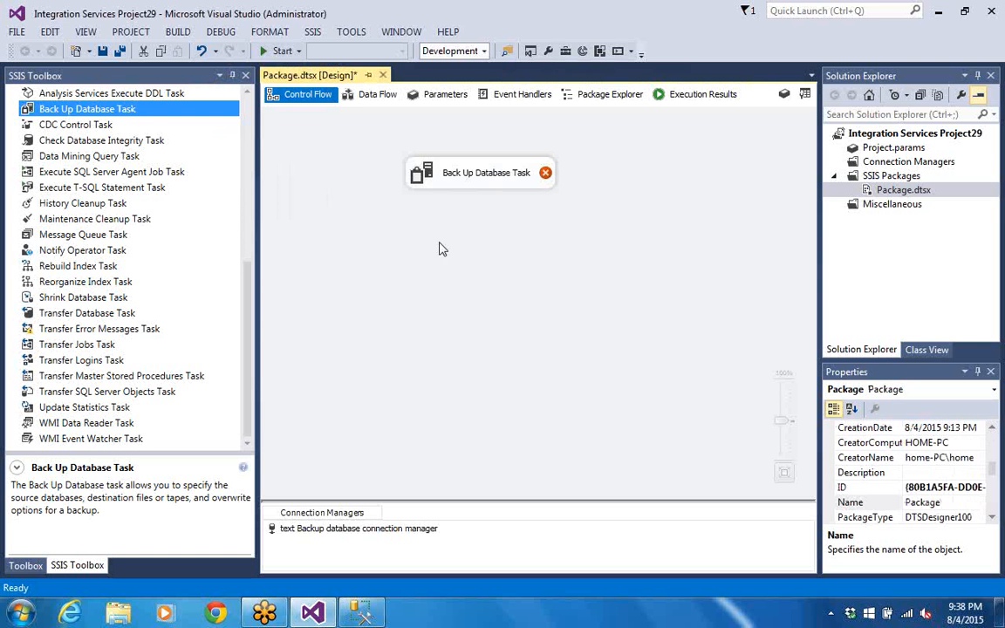
right_click(454, 171)
left_click(499, 181)
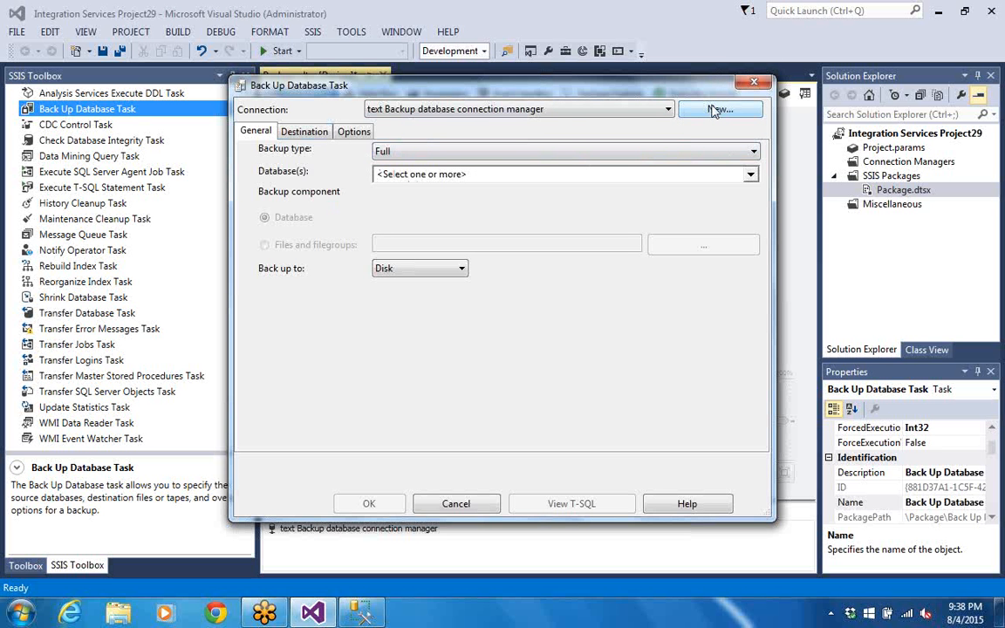
Switch the backup type to Differential, to Transaction Log, and back to Full.
left_click(756, 153)
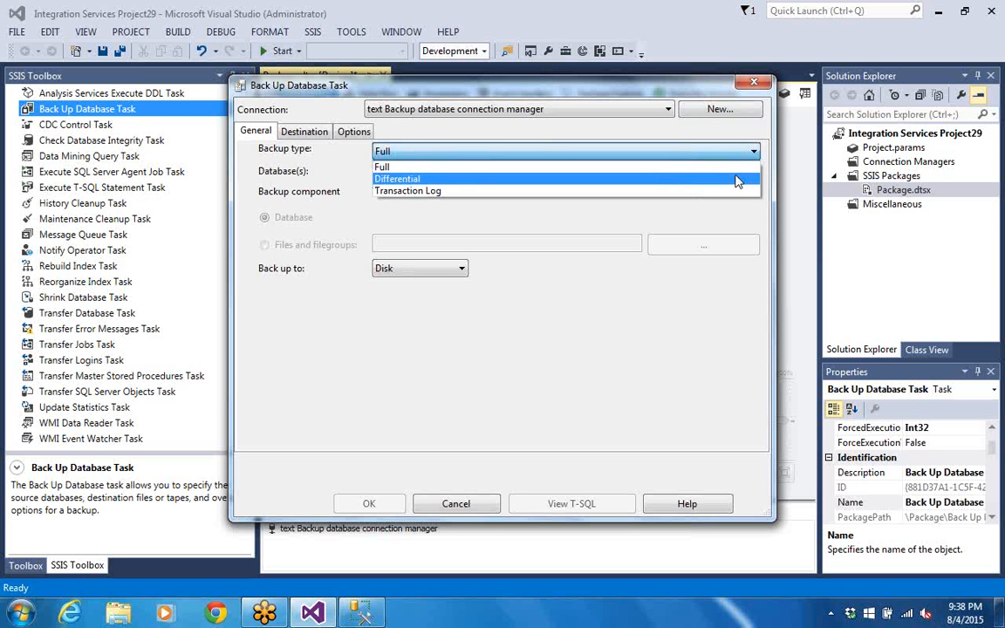
left_click(737, 179)
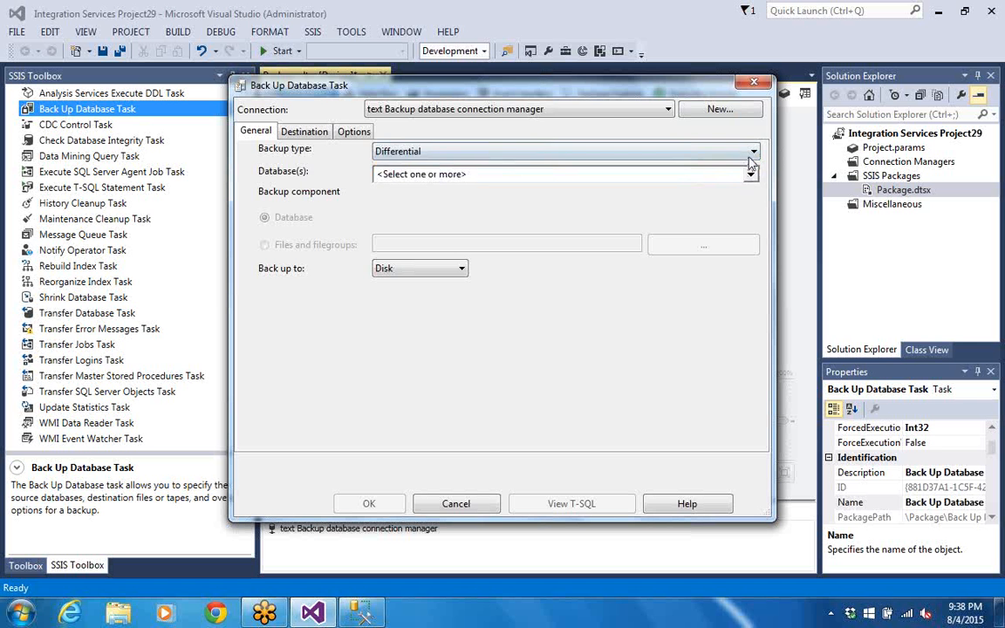
left_click(752, 151)
left_click(749, 191)
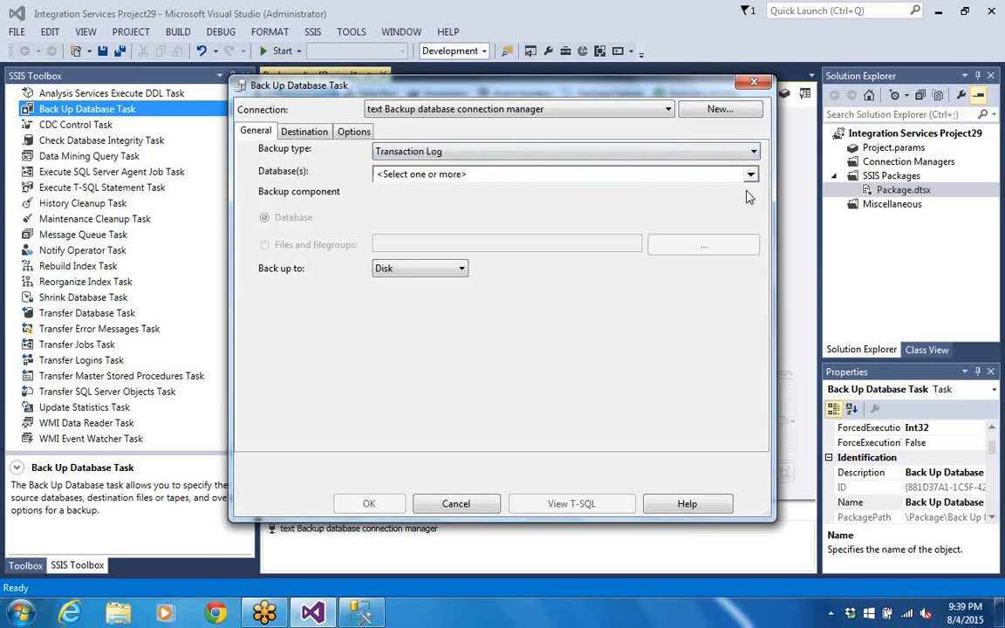
left_click(752, 151)
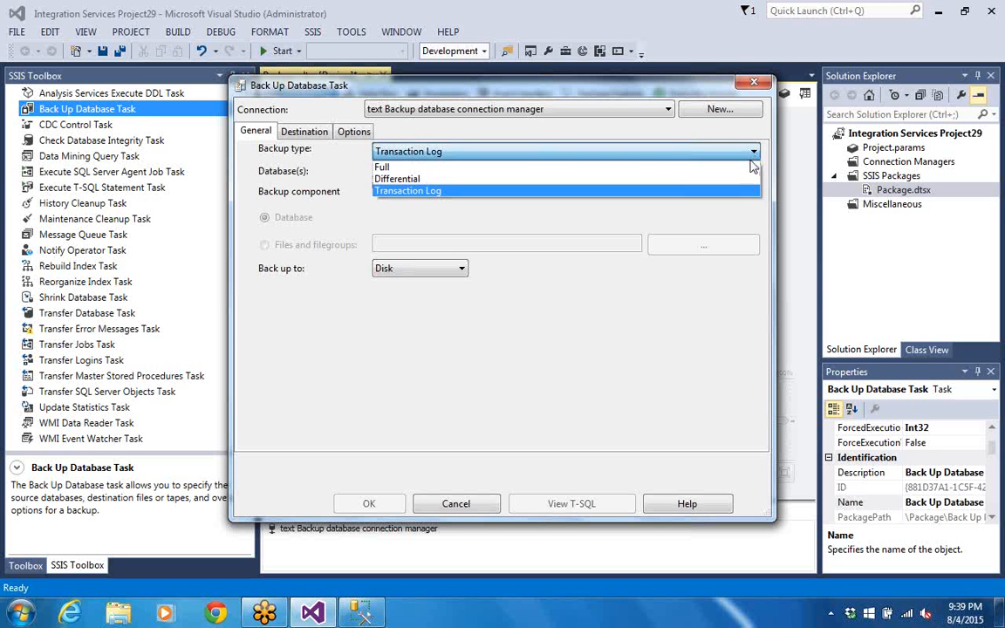
left_click(750, 165)
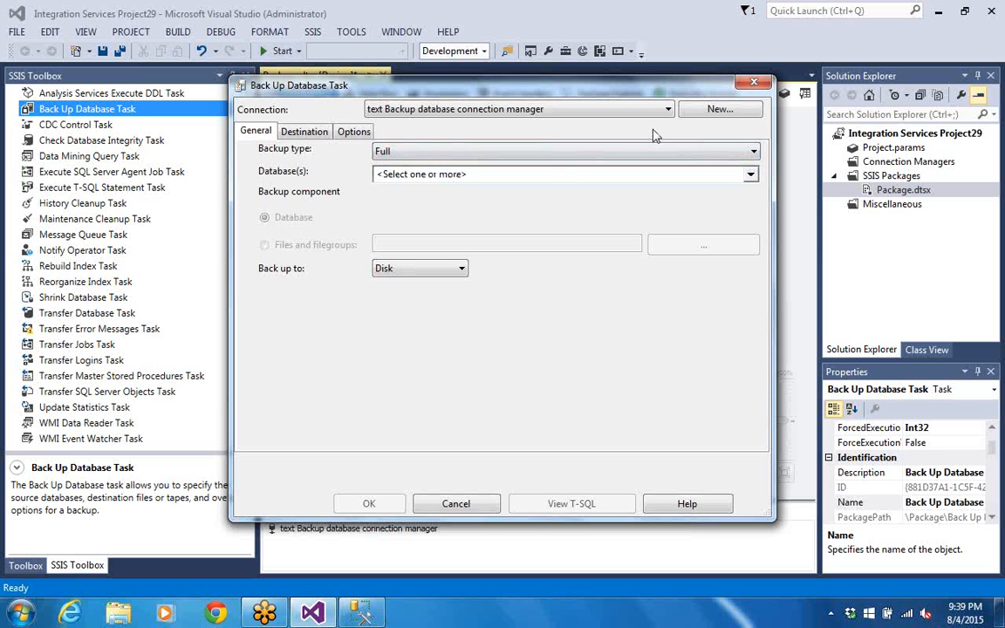
Create a new connection named "database connection manager" for the task, pointing to the server HOME-PC\SWETHA1.
left_click(720, 110)
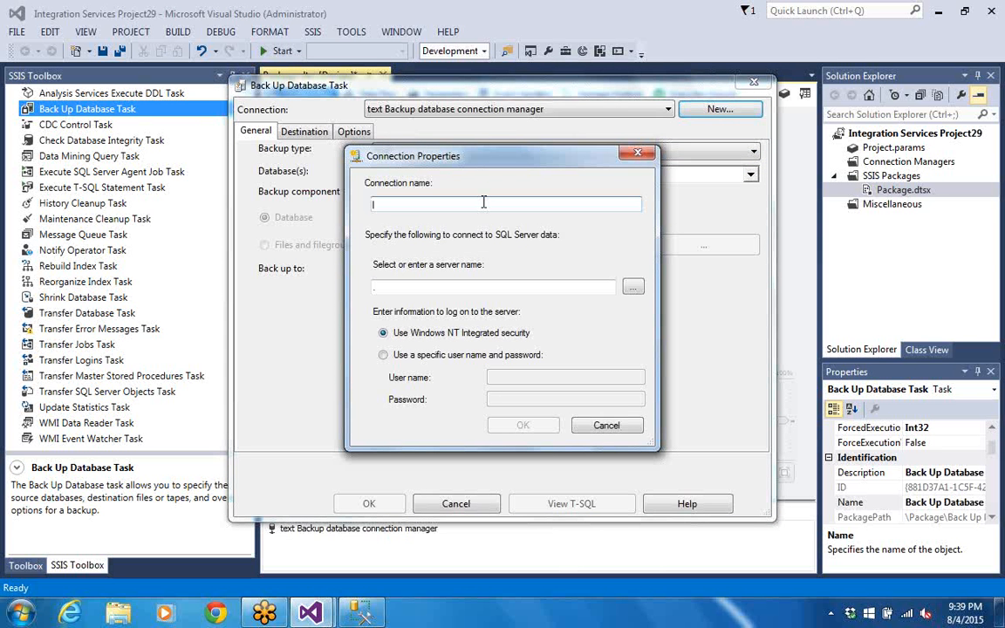
type("data")
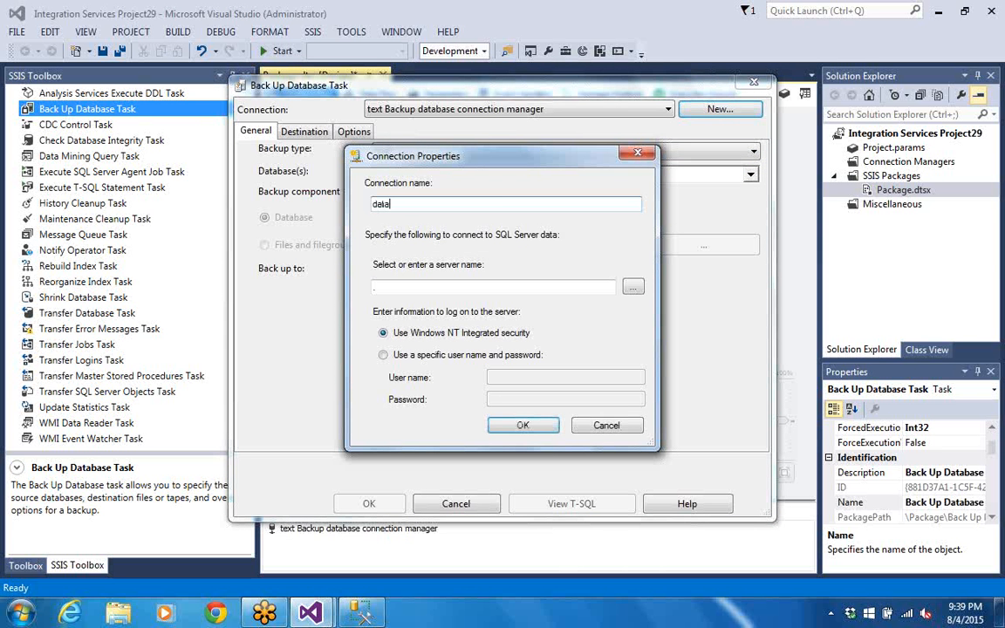
type("base connection maneger")
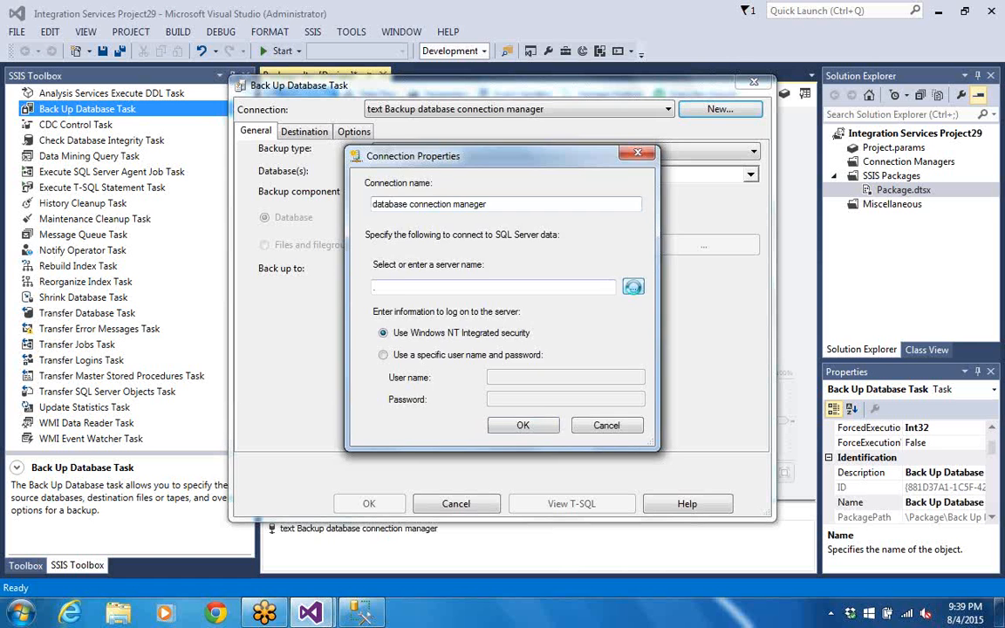
left_click(634, 288)
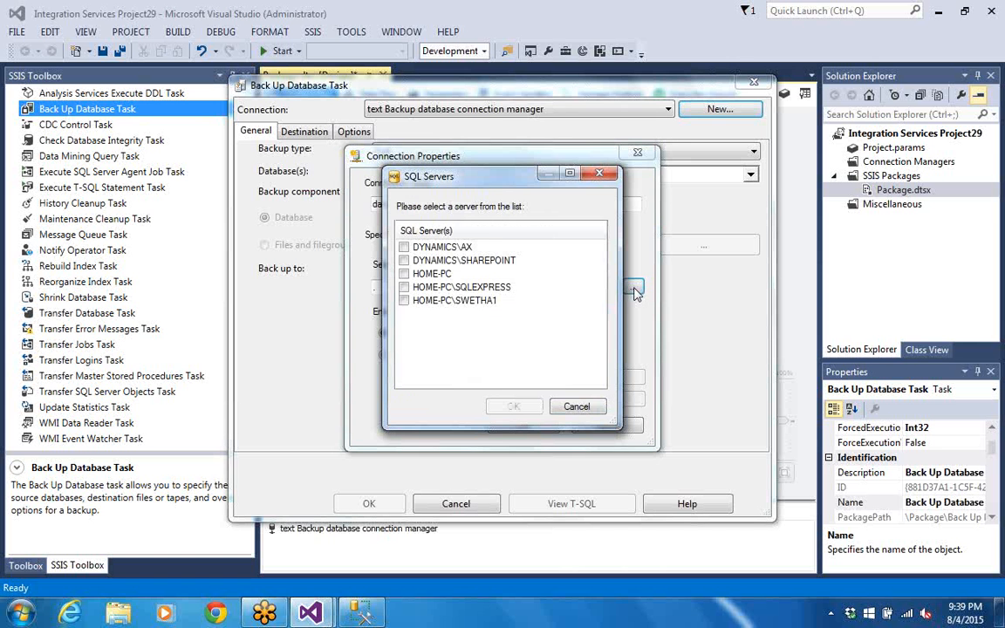
left_click(403, 300)
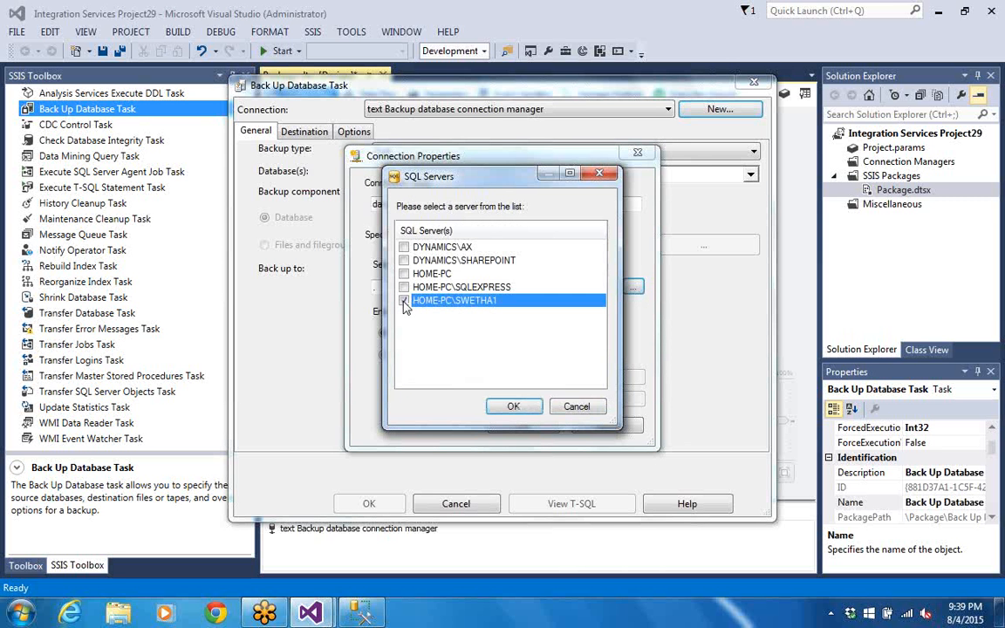
left_click(513, 407)
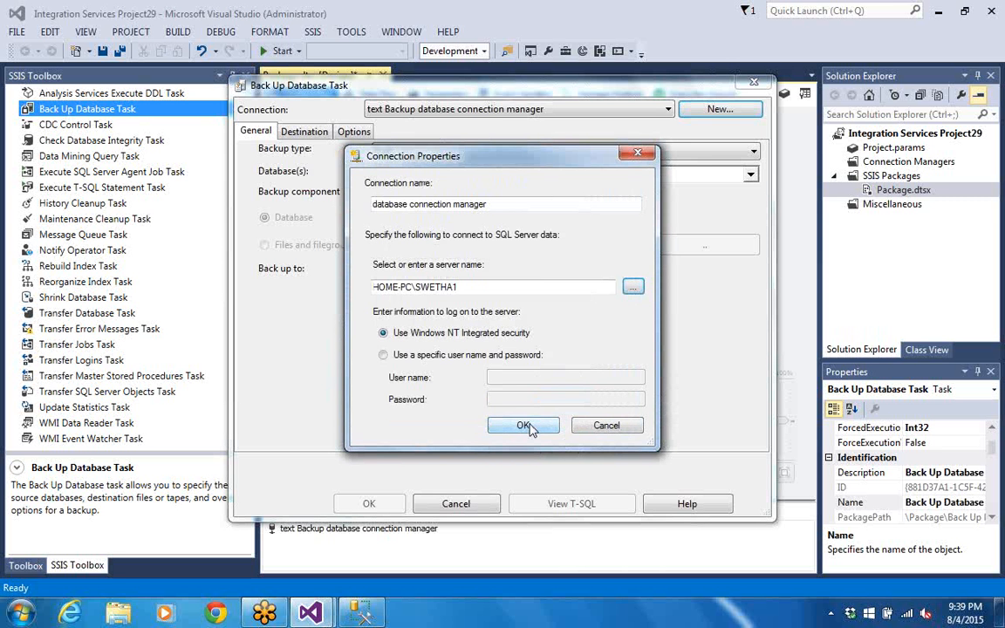
left_click(526, 425)
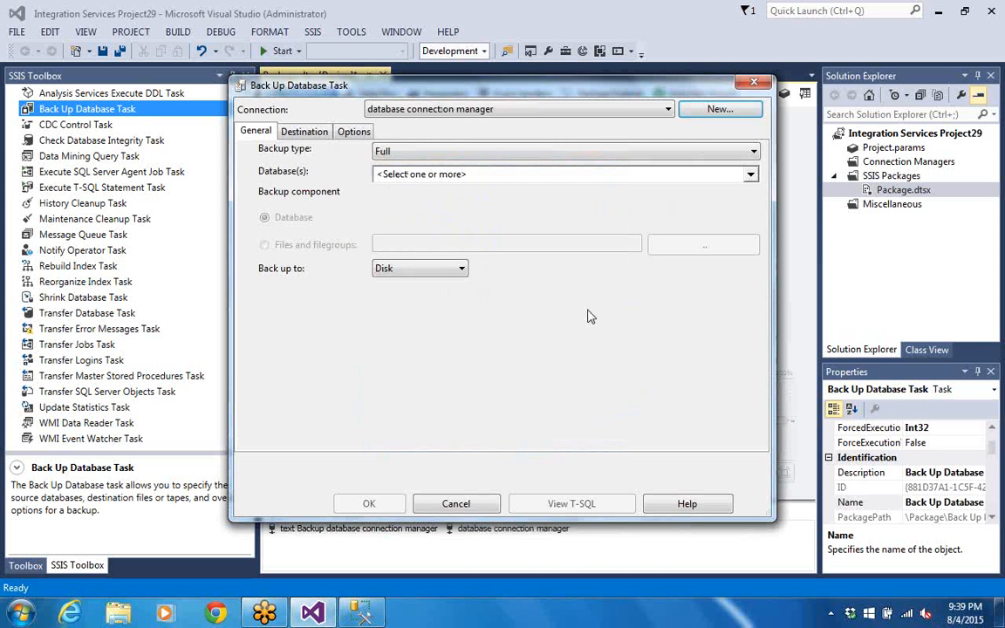
Set the backup destination folder to D:\Database back up, with a sub-directory for each database.
left_click(322, 136)
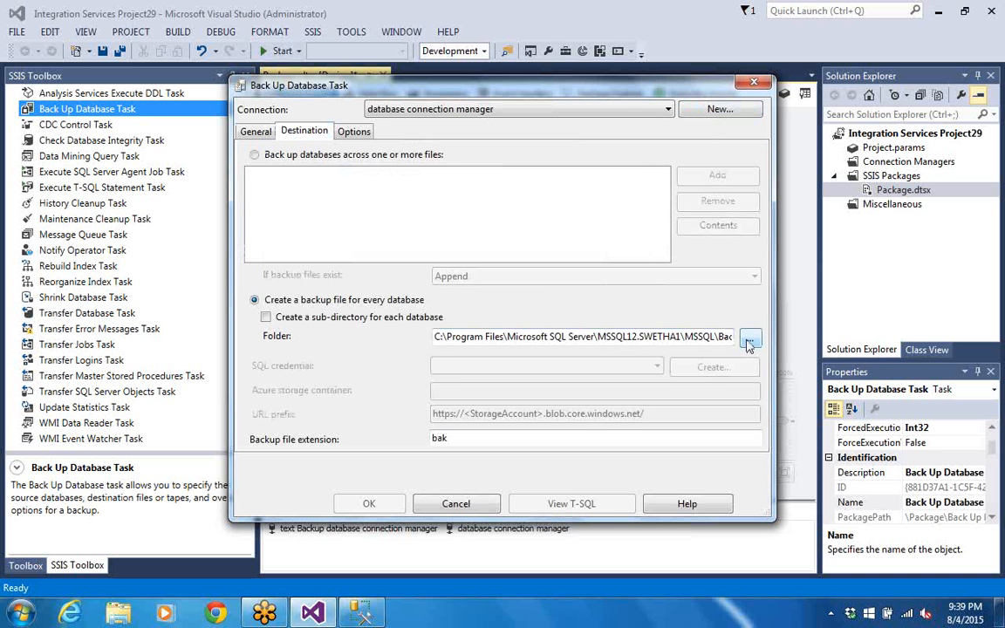
left_click(265, 317)
left_click(750, 340)
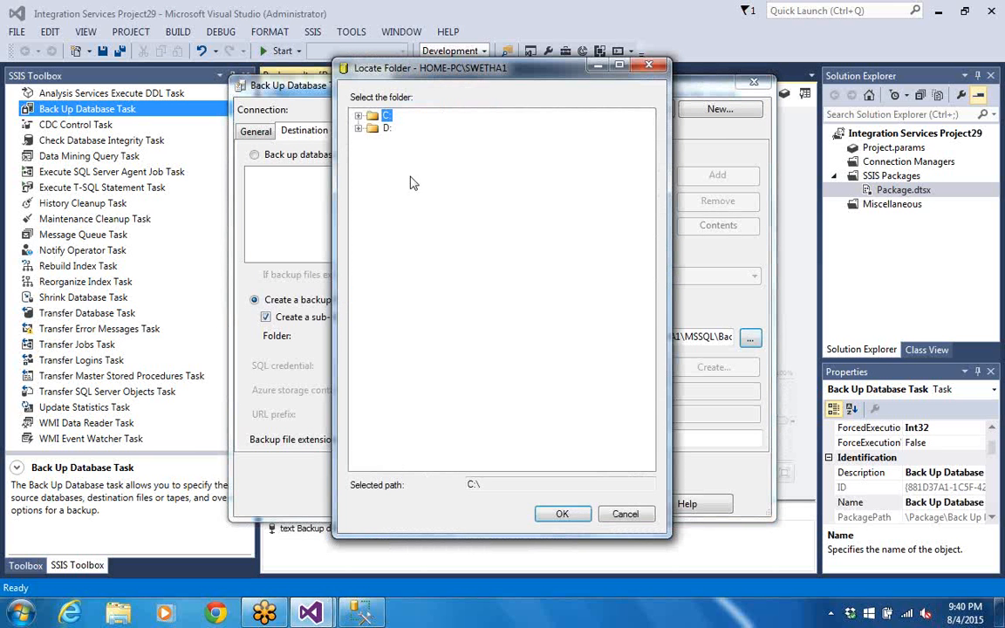
left_click(357, 128)
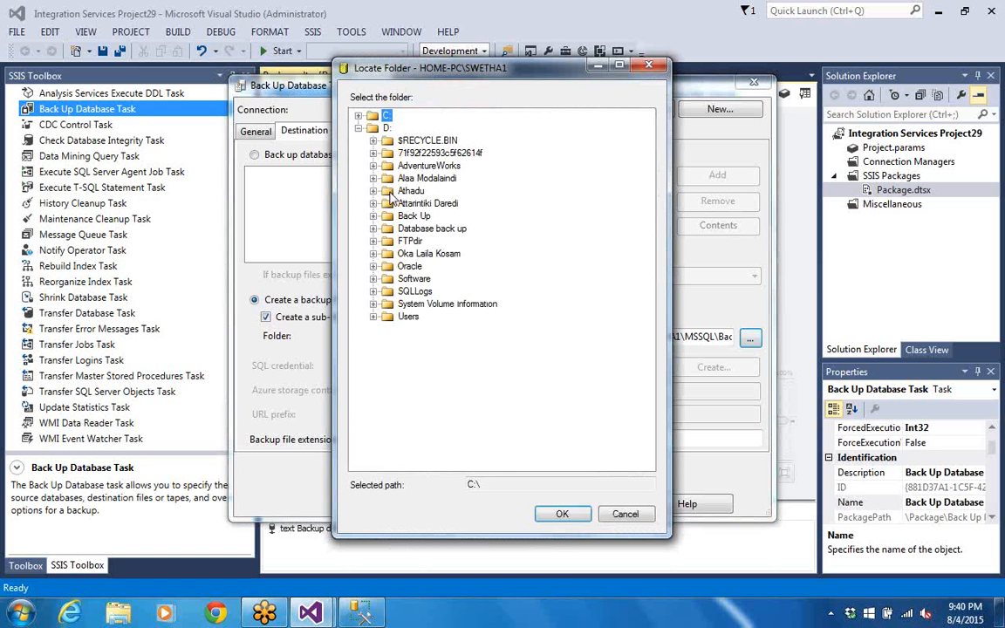
left_click(416, 228)
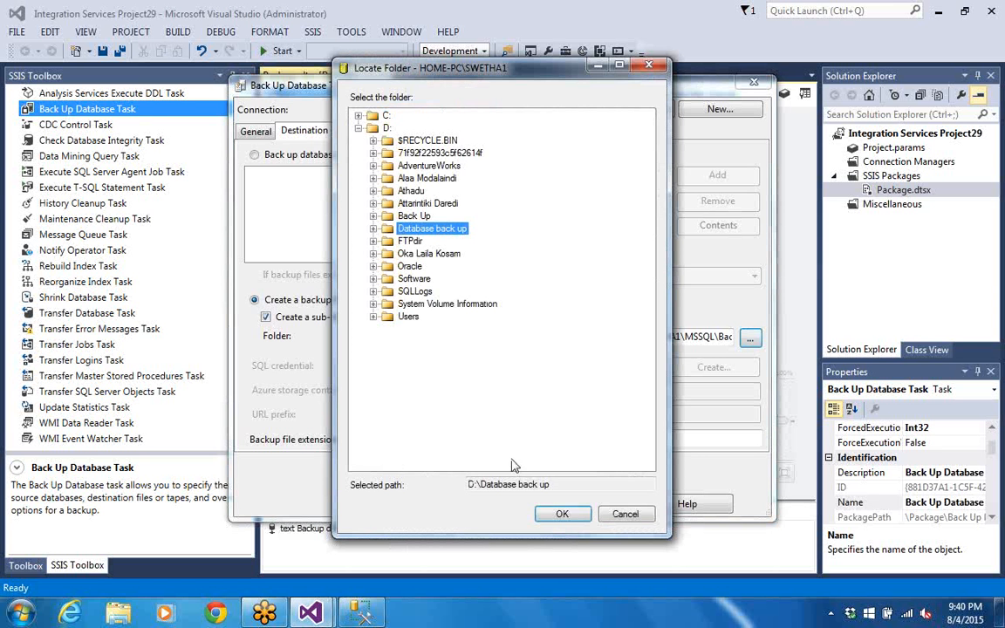
left_click(563, 515)
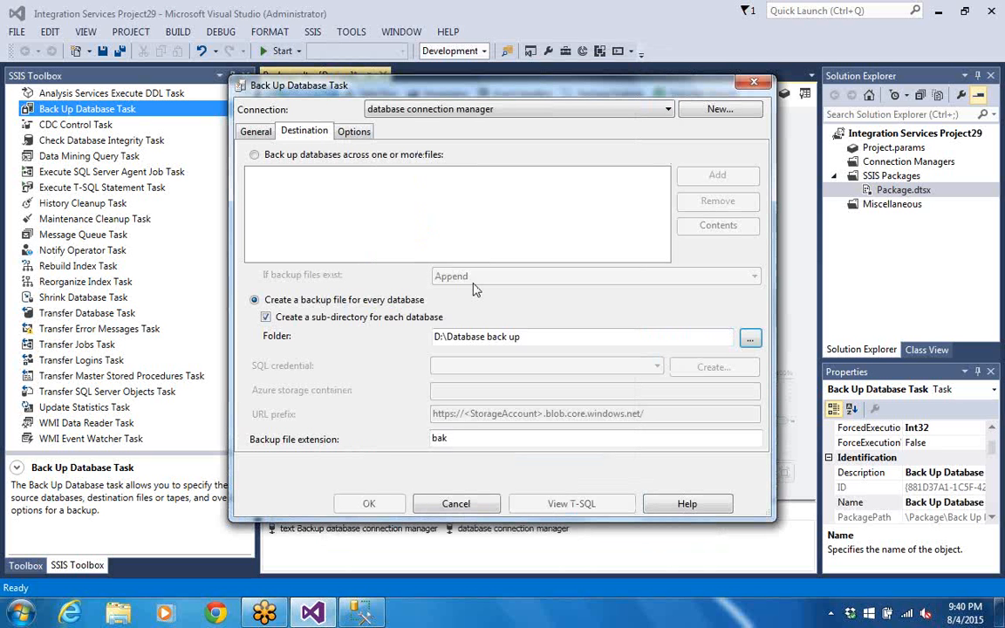
Choose swethadb as the only specific database for the full backup.
left_click(354, 133)
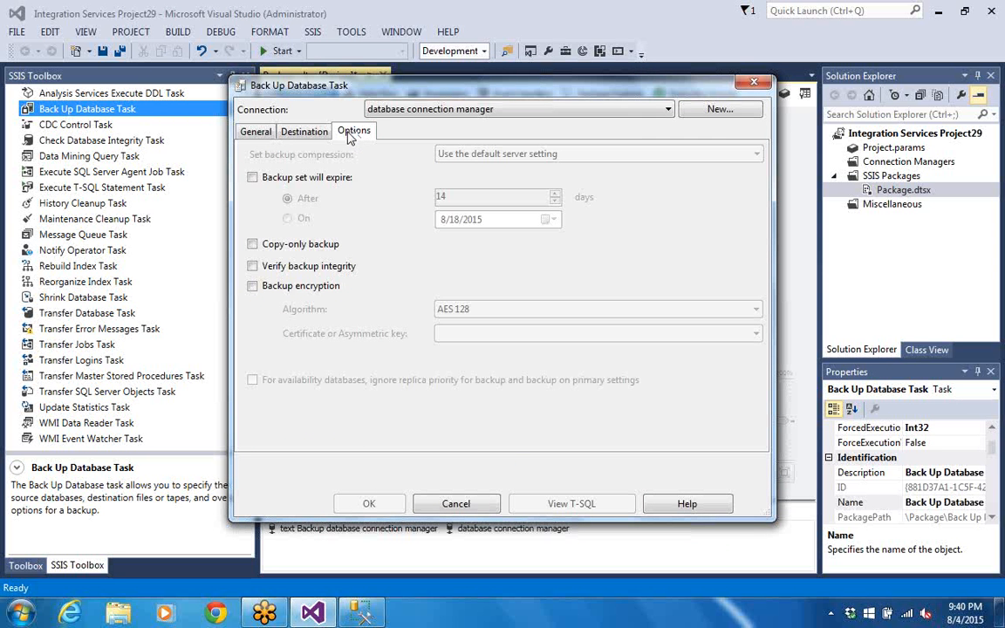
left_click(265, 136)
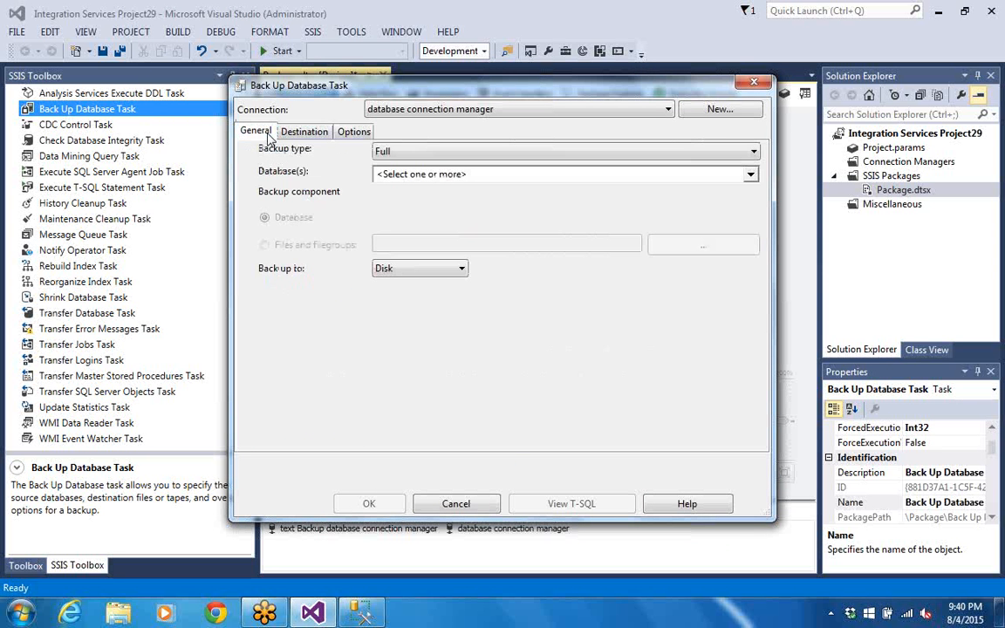
left_click(752, 175)
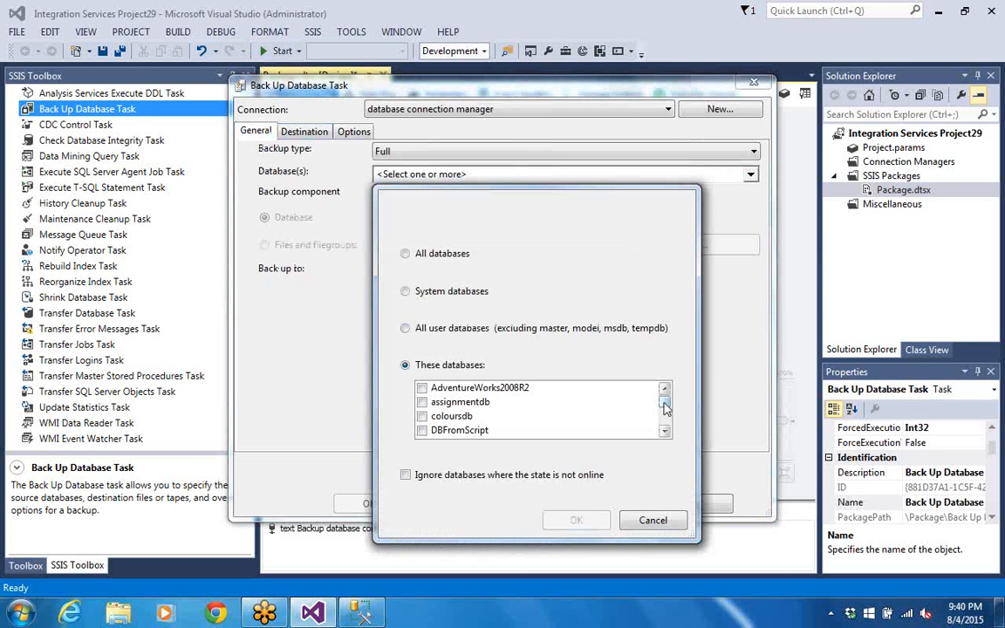
left_click(665, 415)
left_click_drag(665, 411, 665, 414)
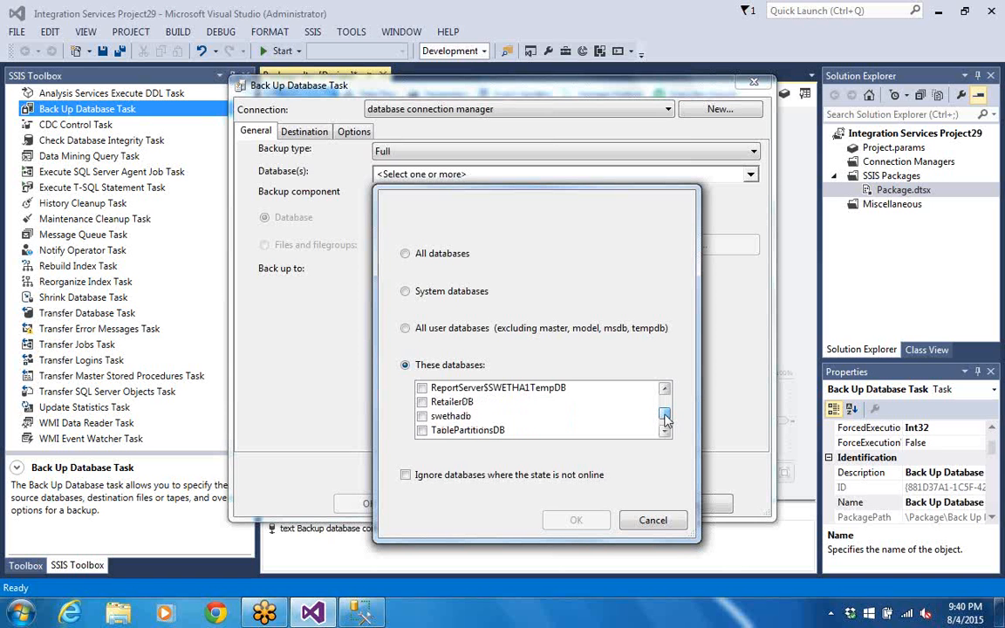
left_click(422, 417)
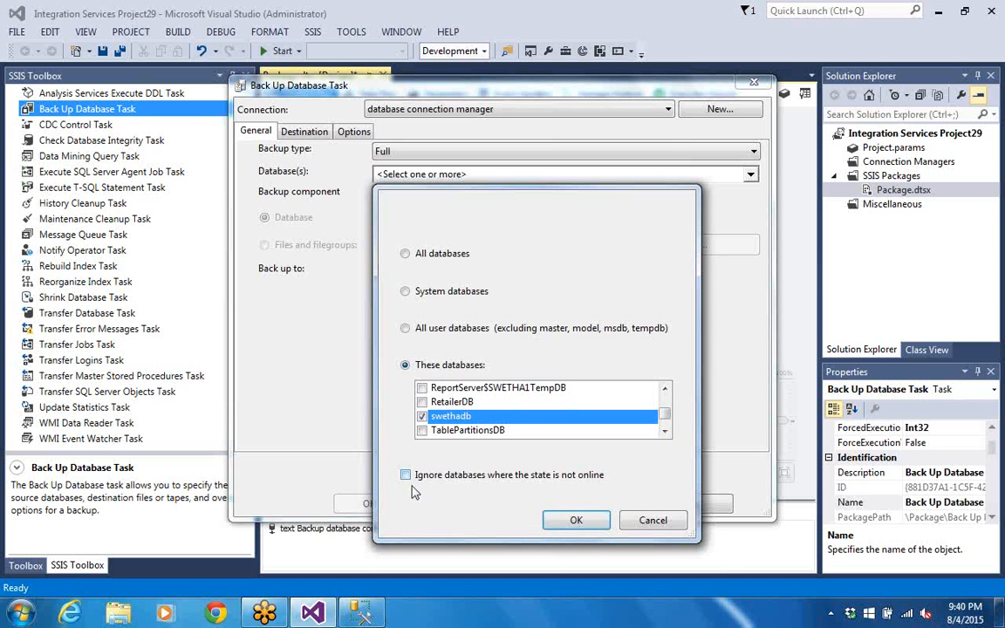
left_click(576, 520)
Enable copy-only backup and backup integrity verification for the task.
left_click(353, 130)
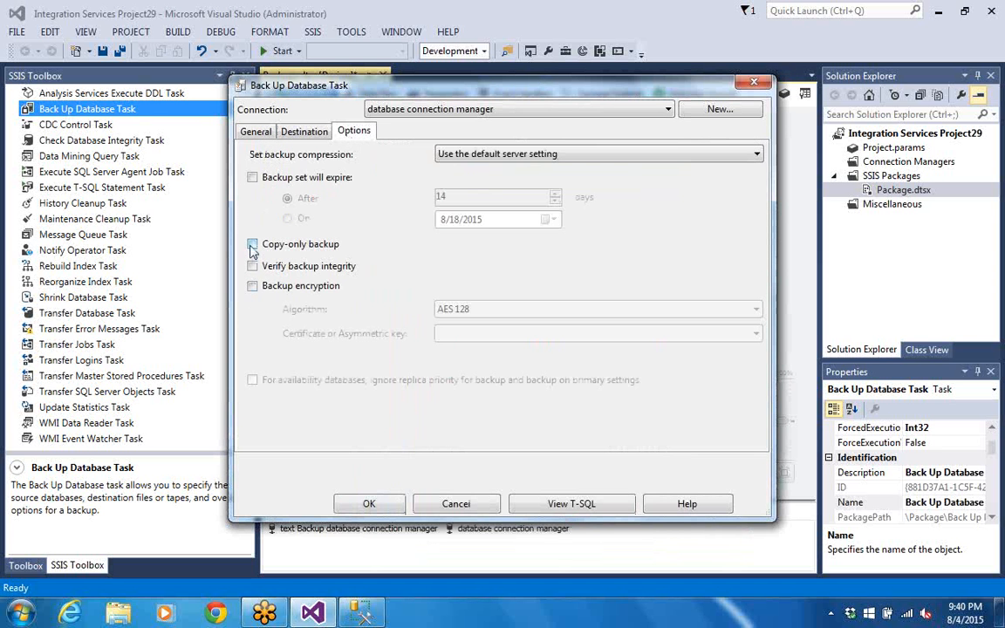
left_click(252, 245)
left_click(252, 266)
Review the chosen database, destination folder and backup options, and save the backup task's settings.
left_click(257, 133)
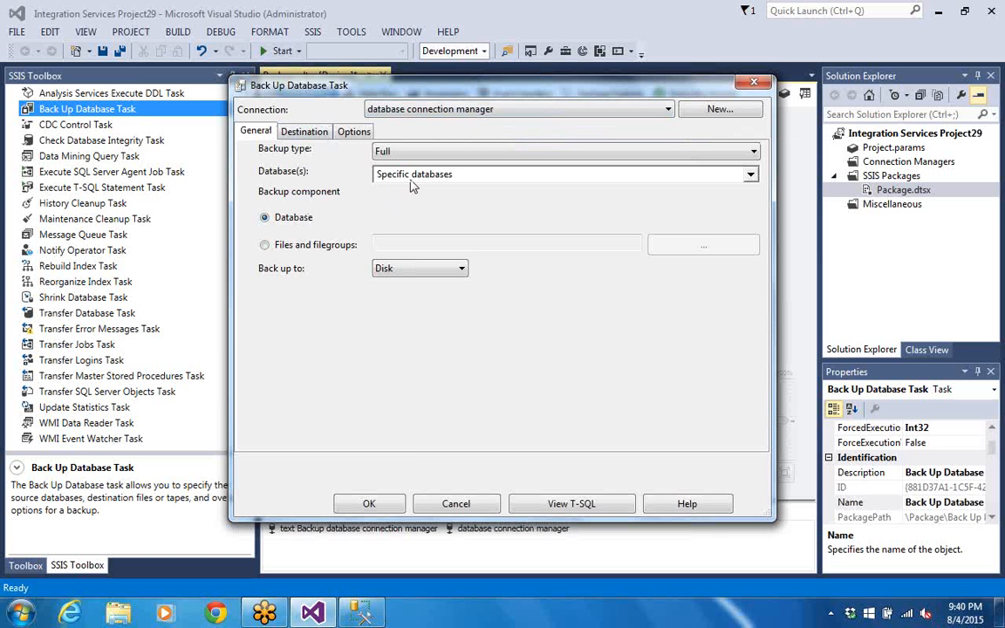
left_click(750, 173)
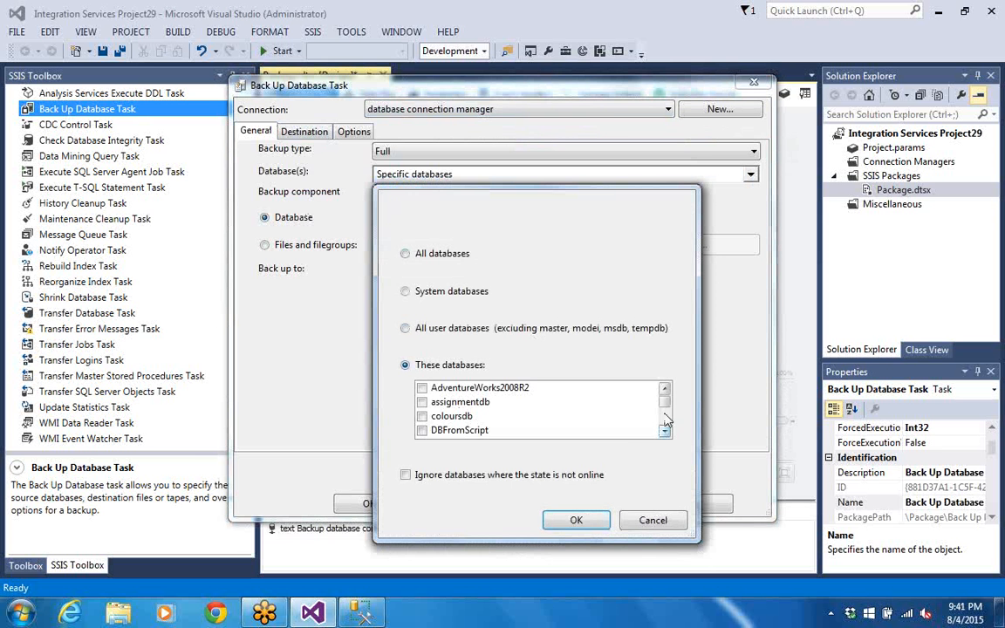
mouse_move(664, 401)
left_mouse_down()
mouse_move(666, 426)
mouse_move(665, 413)
left_mouse_up()
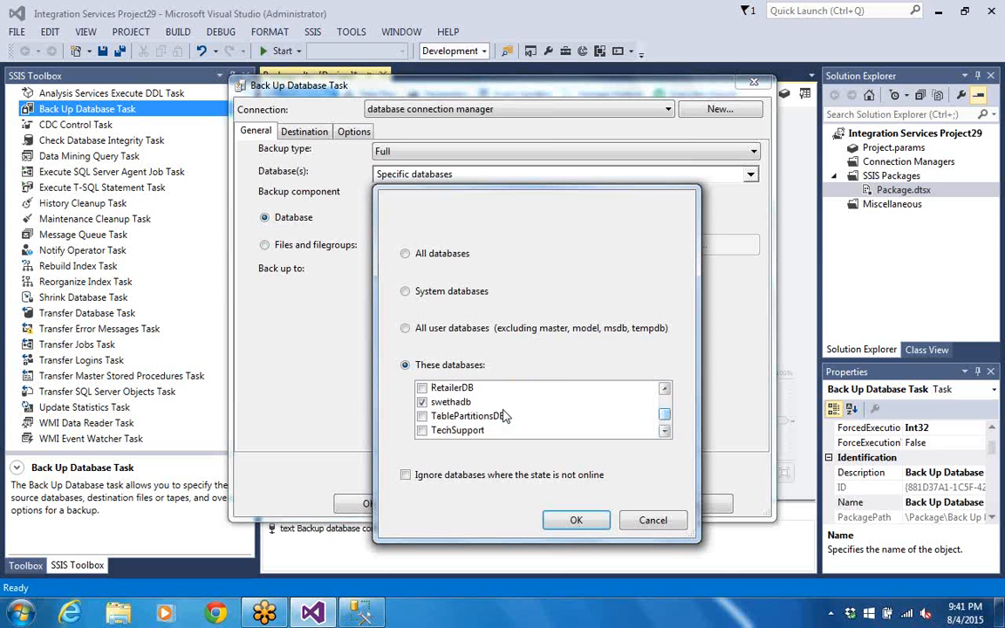
left_click(576, 520)
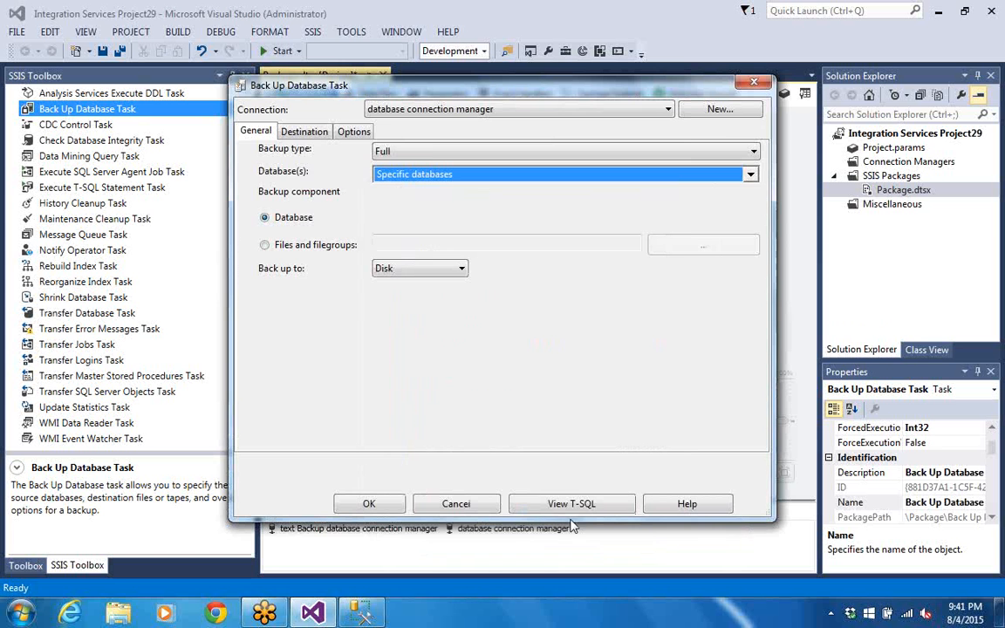
left_click(297, 138)
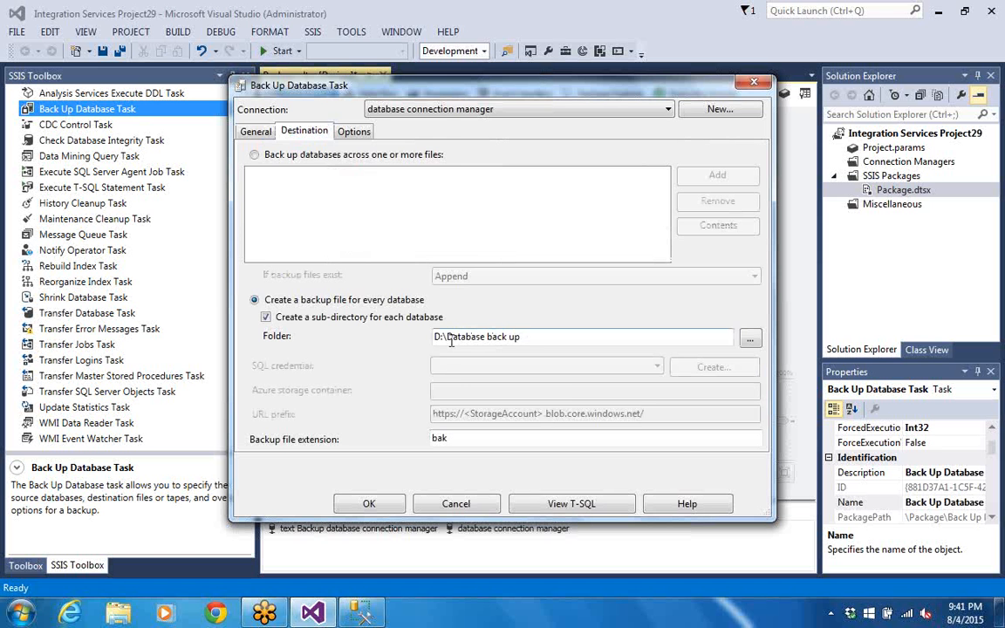
left_click(354, 131)
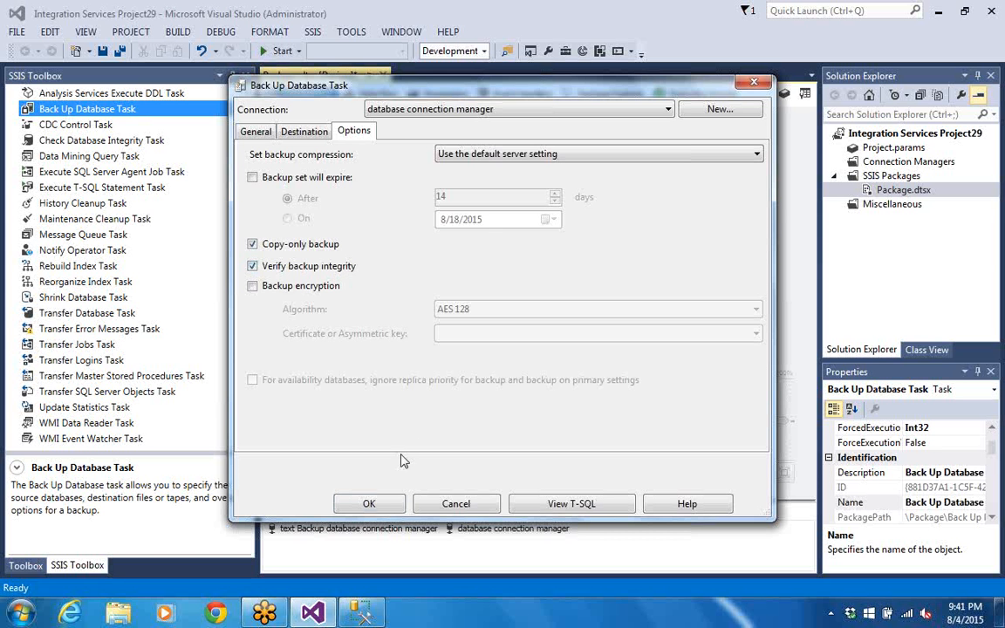
left_click(369, 504)
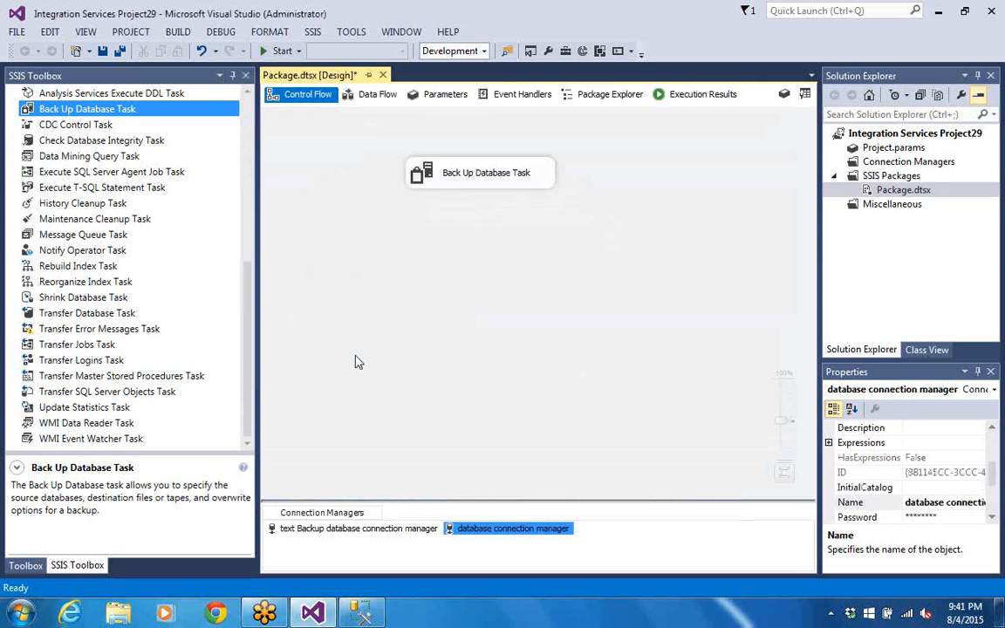
Run the package to back up swethadb, and stop debugging.
left_click(277, 51)
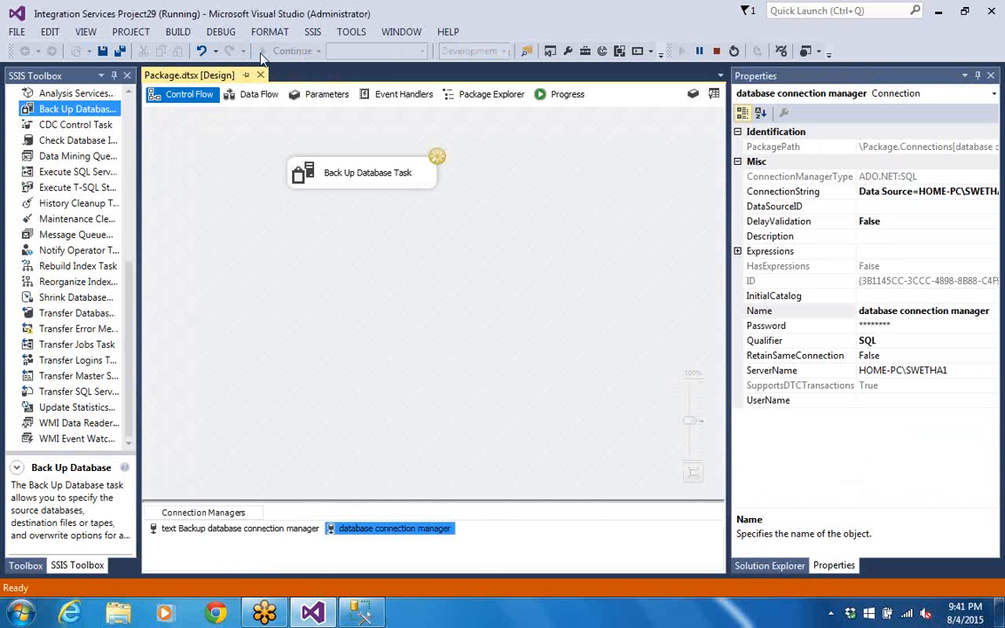
left_click(716, 52)
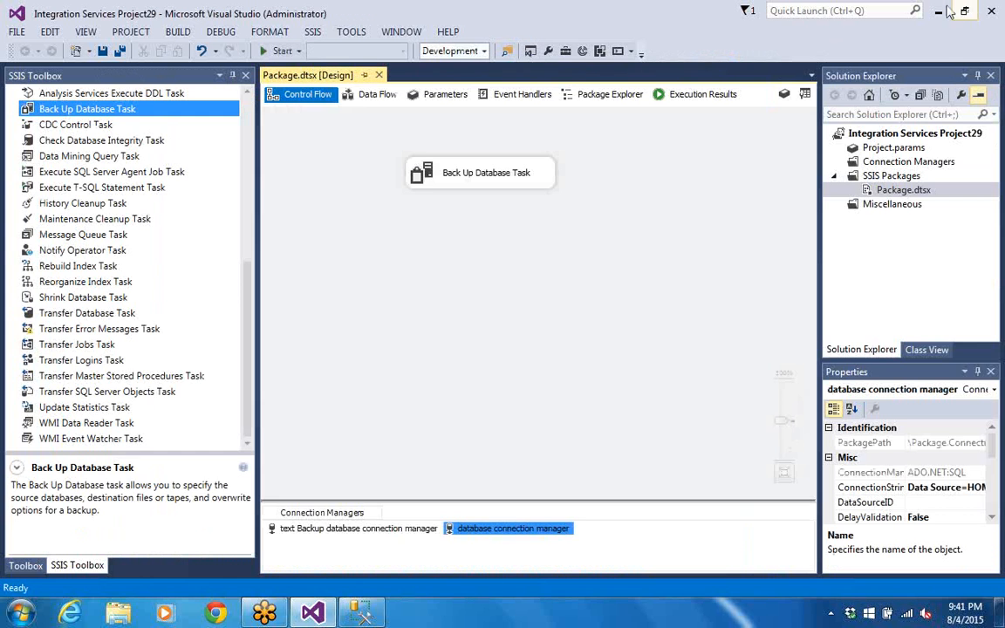
In Windows Explorer, open the swethadb folder inside D:\Database back up and widen the Name column to check the backup file's full name.
left_click(938, 12)
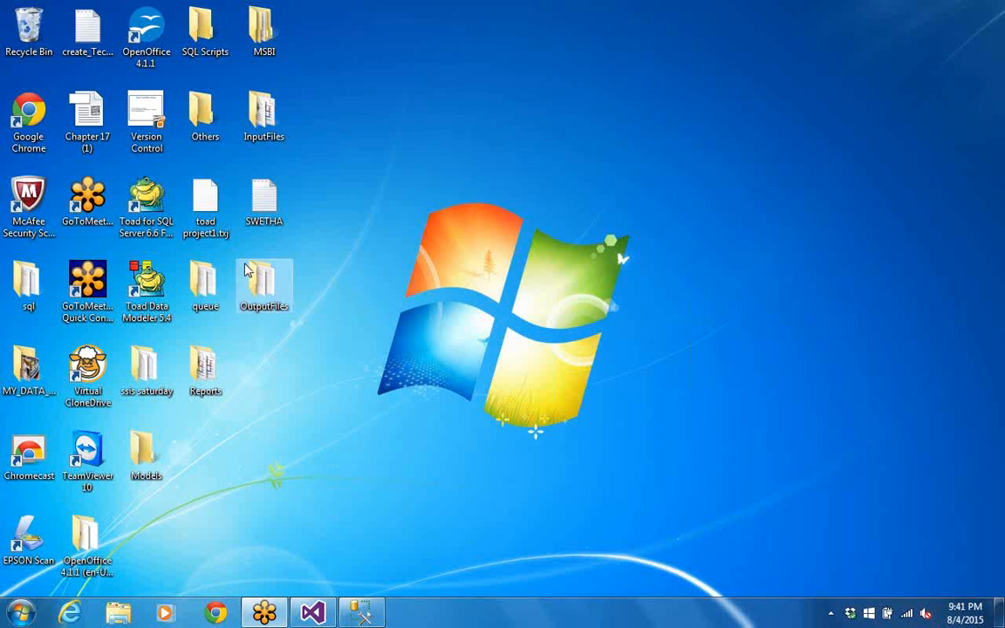
key("super")
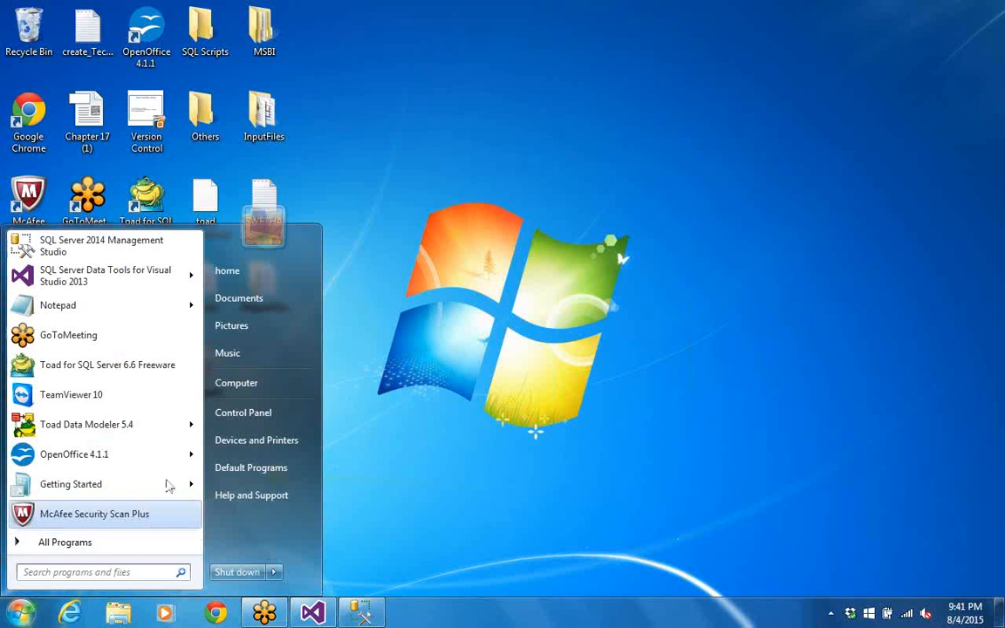
left_click(270, 393)
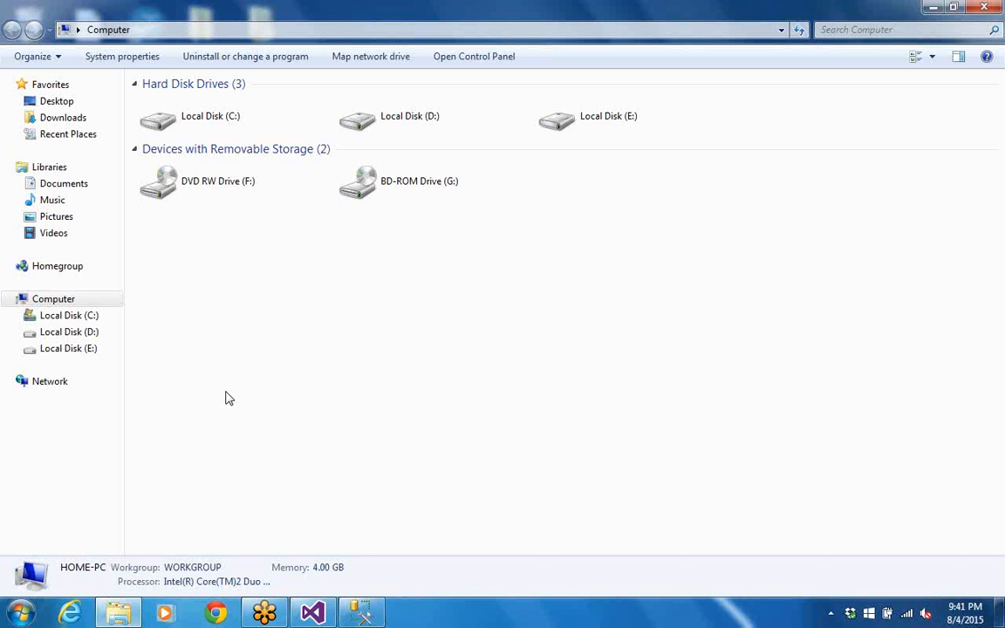
left_click(419, 129)
double_click(418, 129)
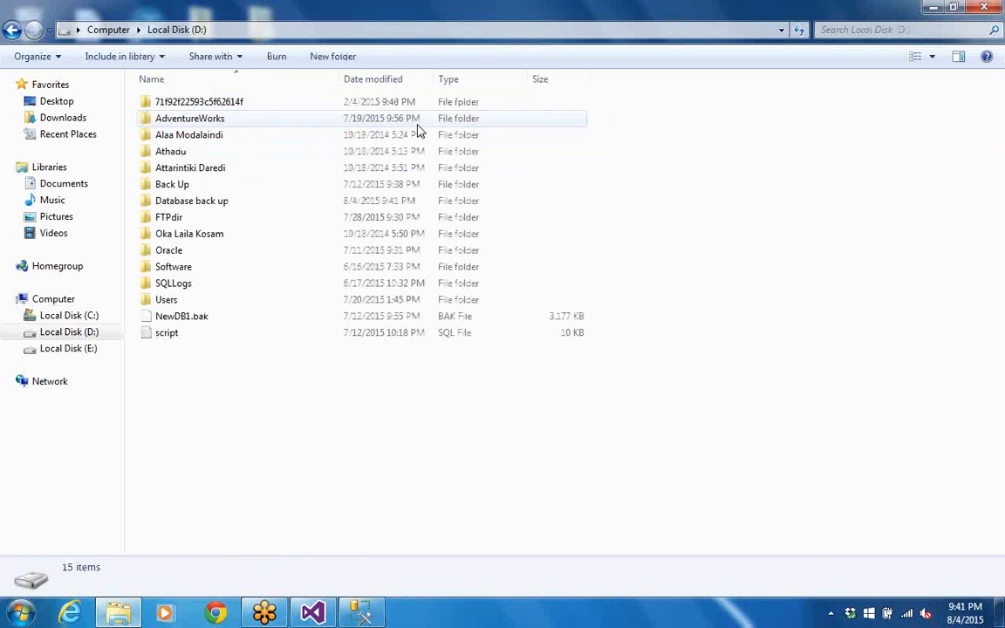
right_click(195, 204)
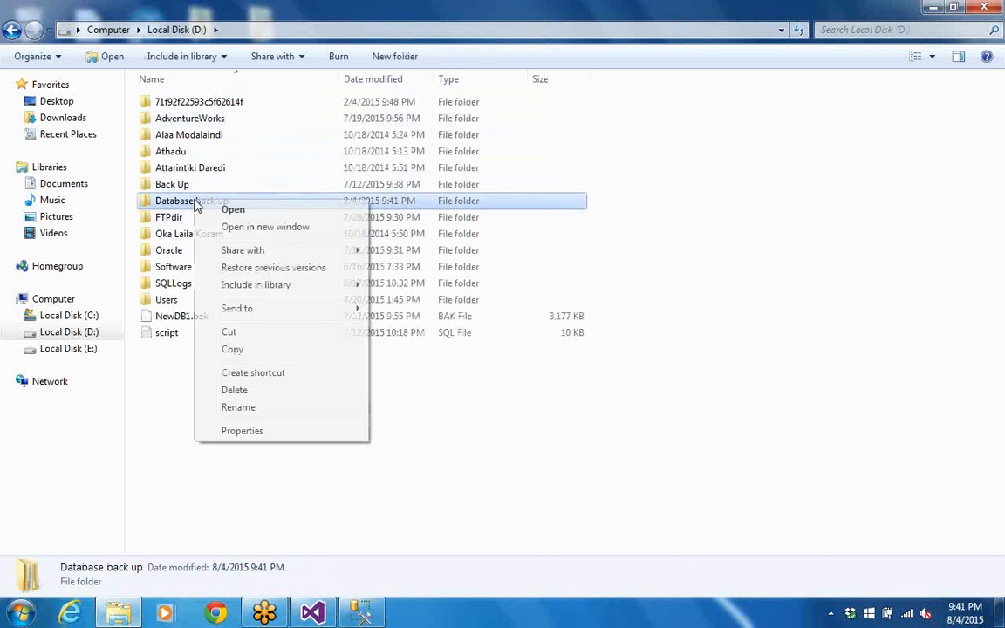
left_click(207, 209)
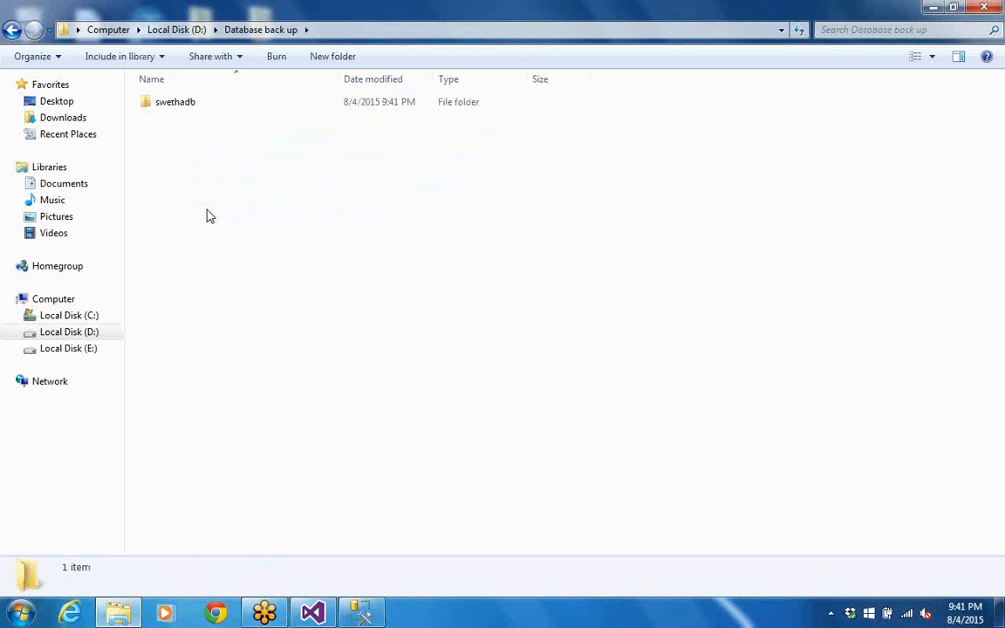
right_click(184, 104)
left_click(221, 112)
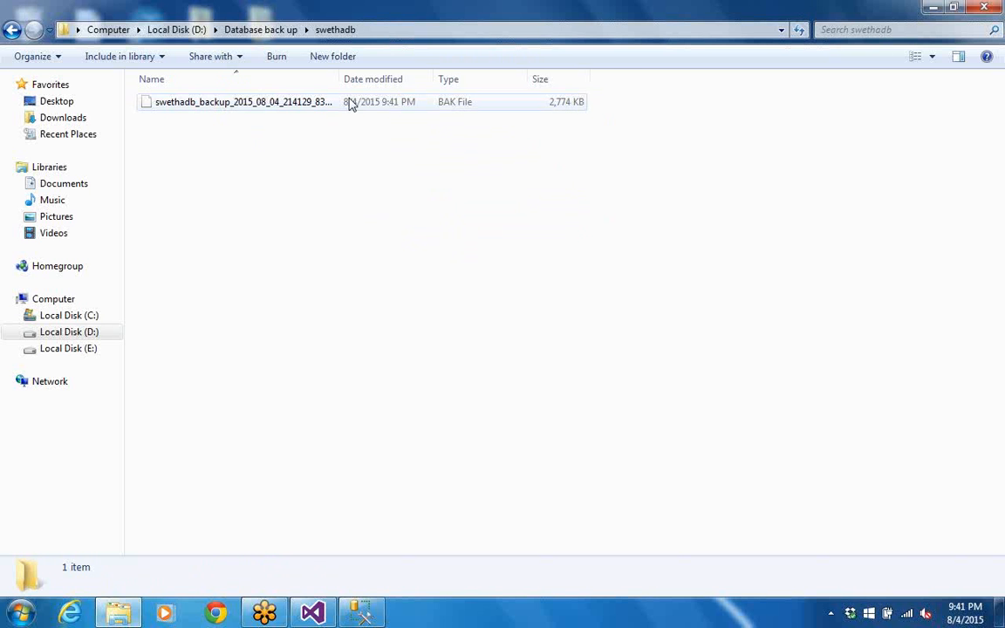
left_click_drag(337, 81, 415, 81)
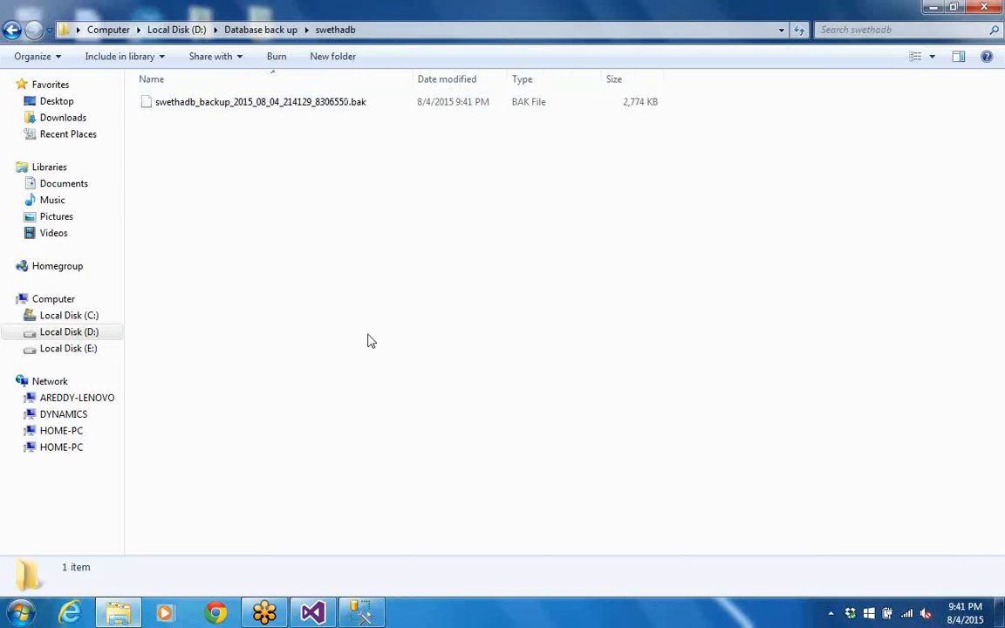
left_click(981, 8)
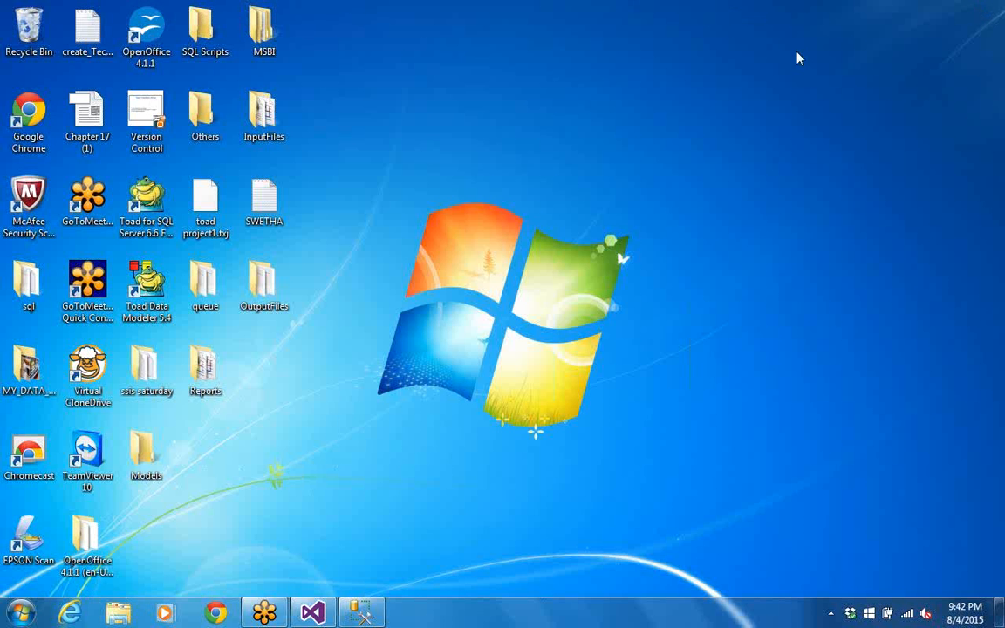
Return to Visual Studio and rename the Integration Services project as backup database task.
left_click(318, 614)
left_click(422, 405)
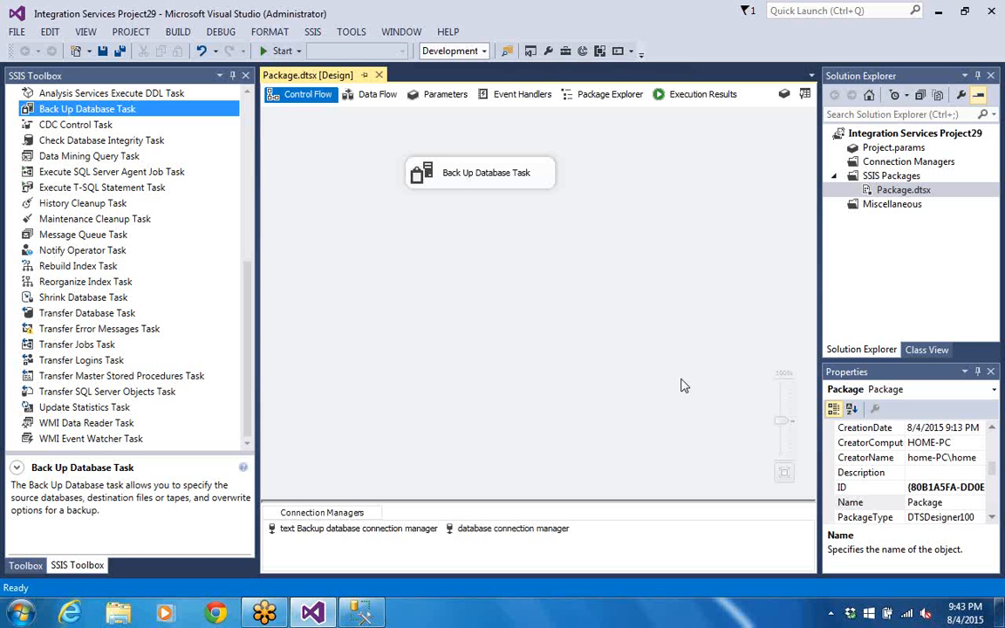
right_click(885, 135)
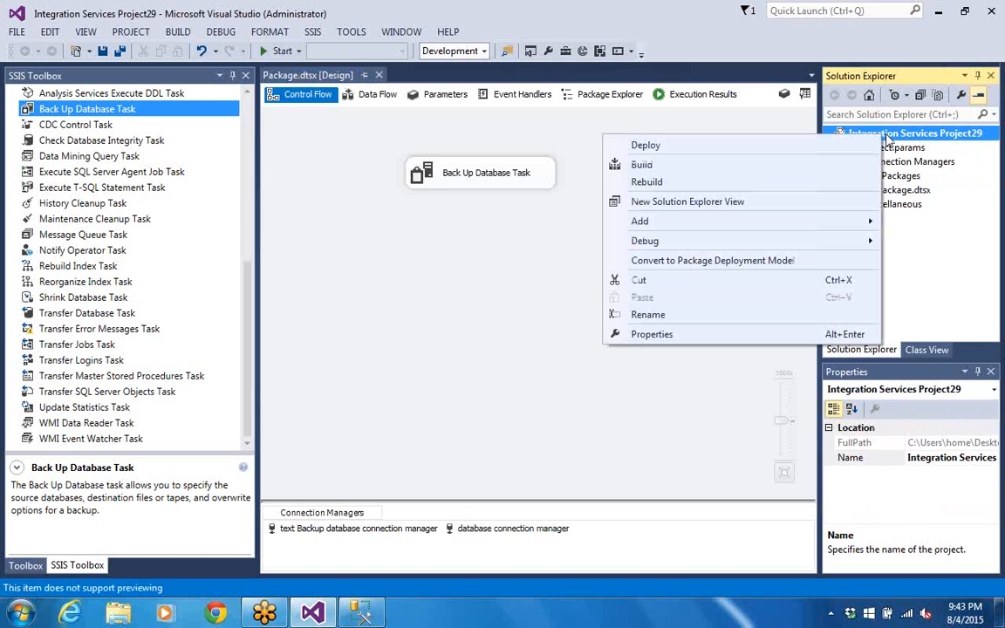
left_click(730, 314)
type("ba")
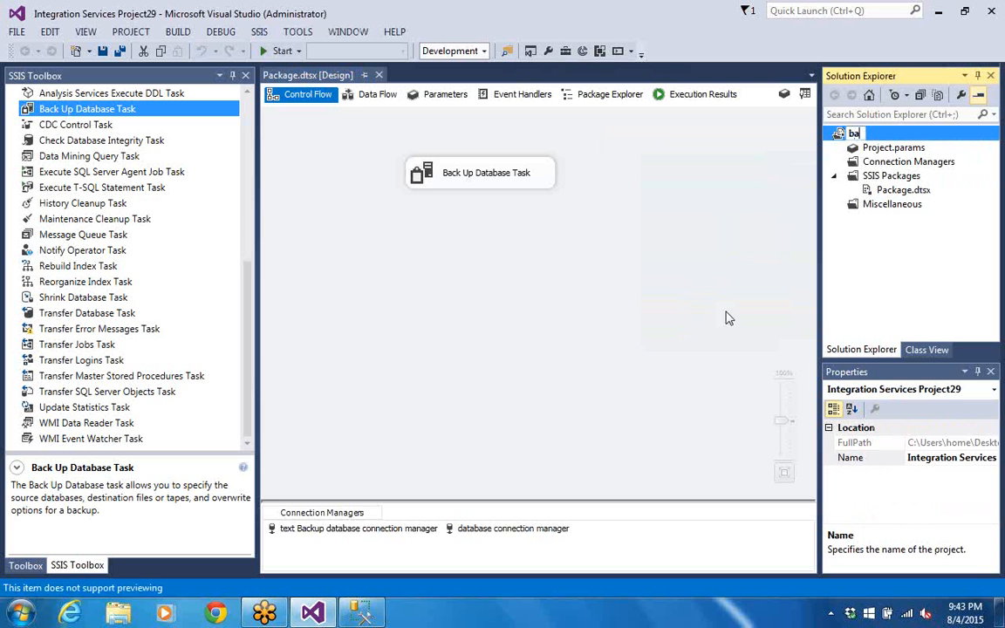
type("ckup database")
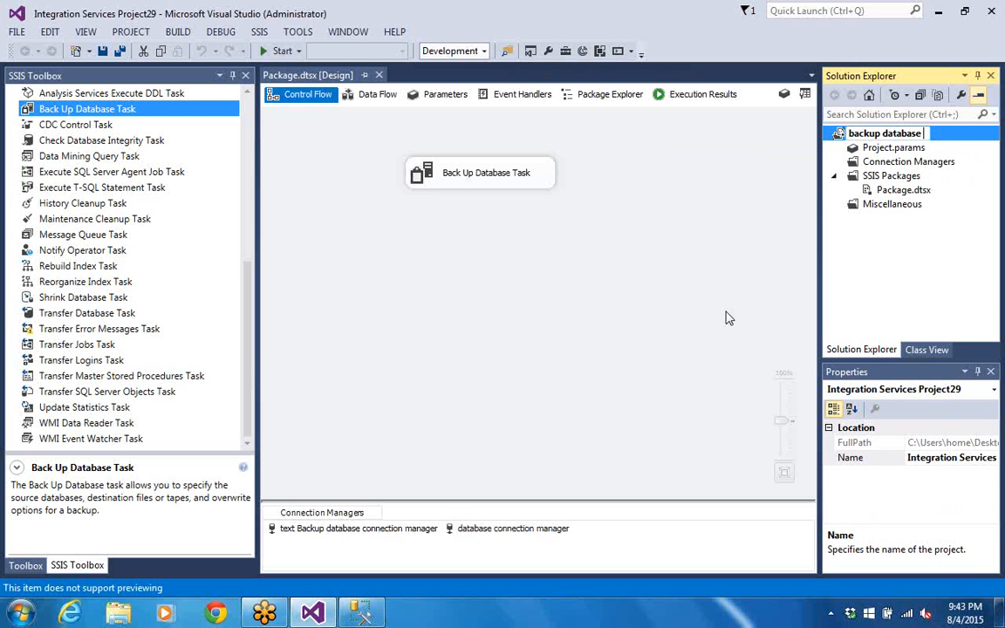
type(" task")
left_click(715, 299)
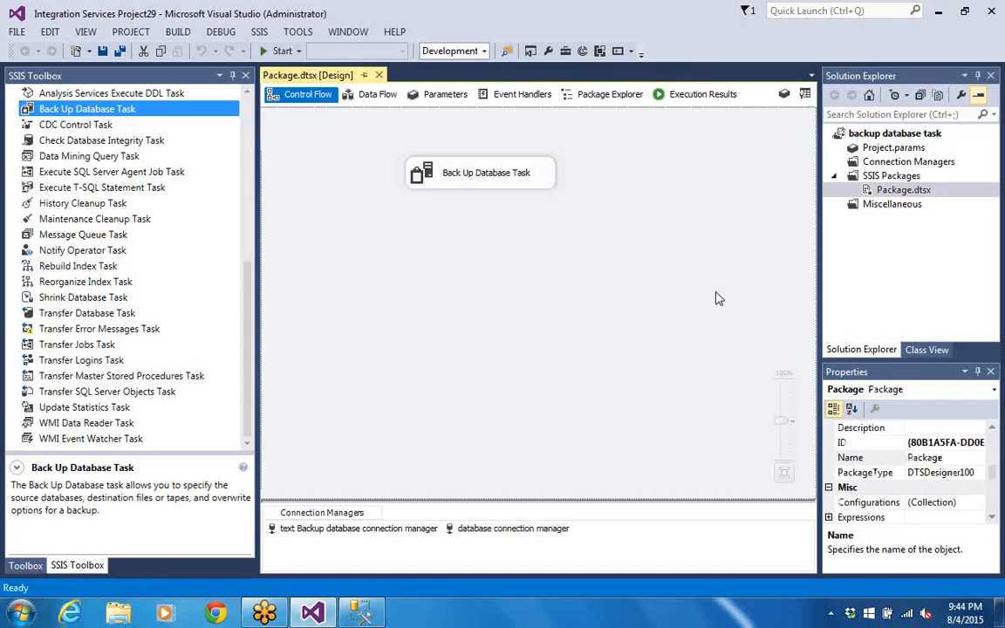
Run the package again to produce another swethadb backup, and stop debugging.
left_click(717, 298)
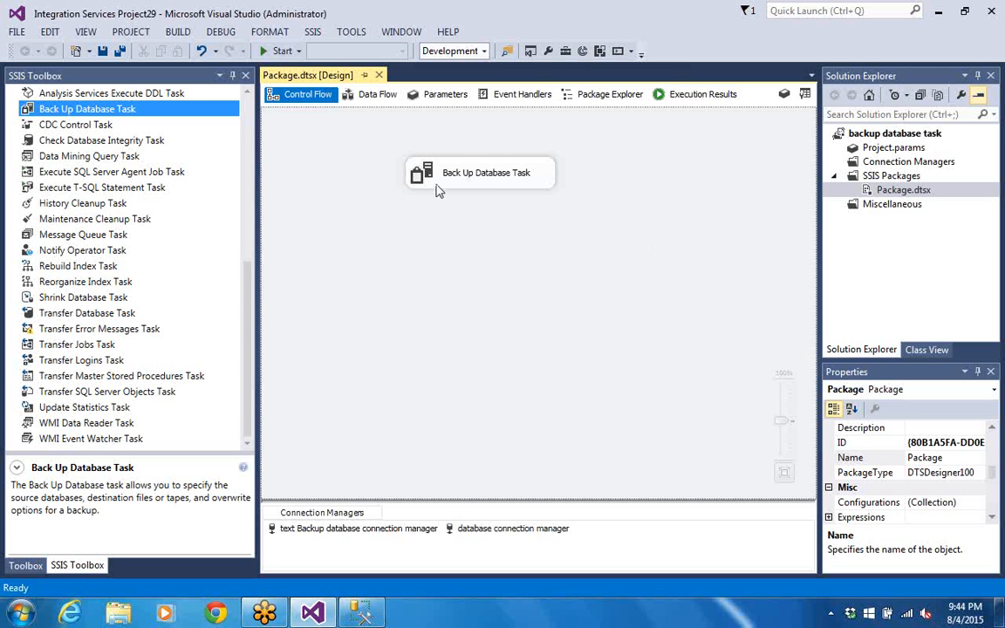
left_click(265, 51)
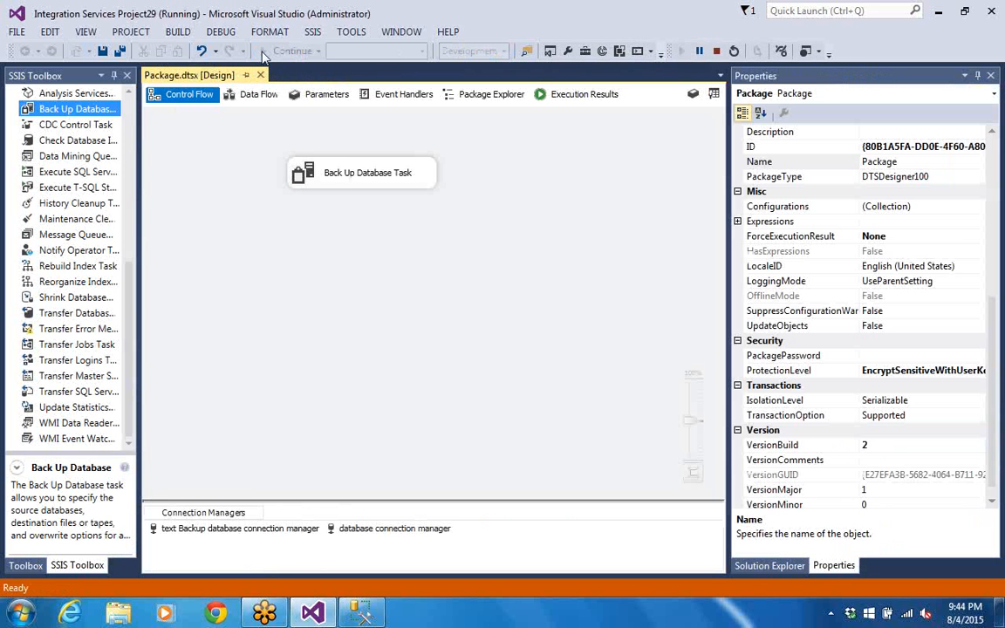
left_click(716, 50)
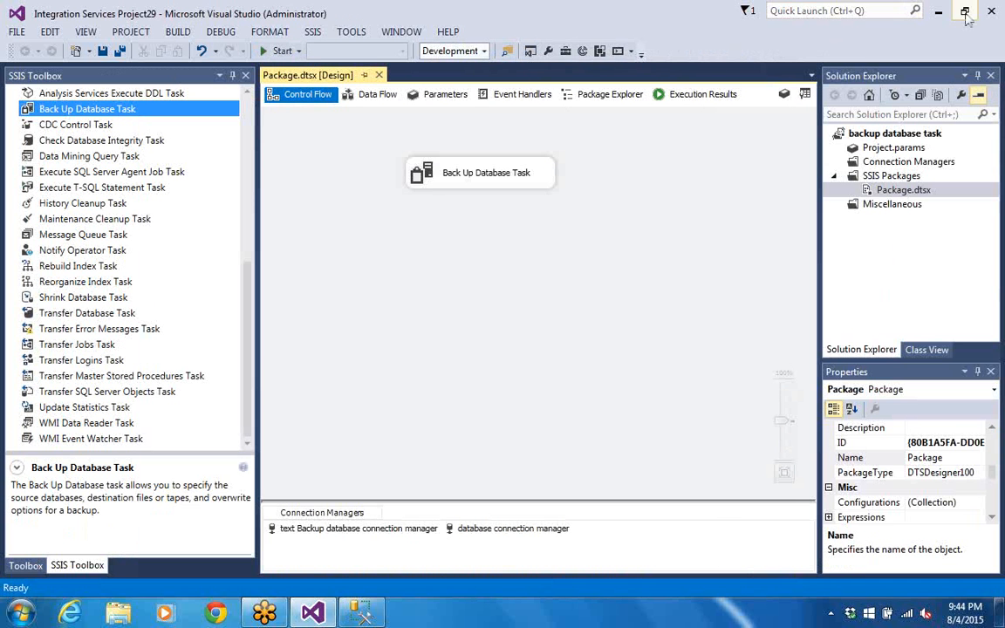
Check the swethadb folder inside D:\Database back up for the new backup file, and close Windows Explorer.
left_click(937, 11)
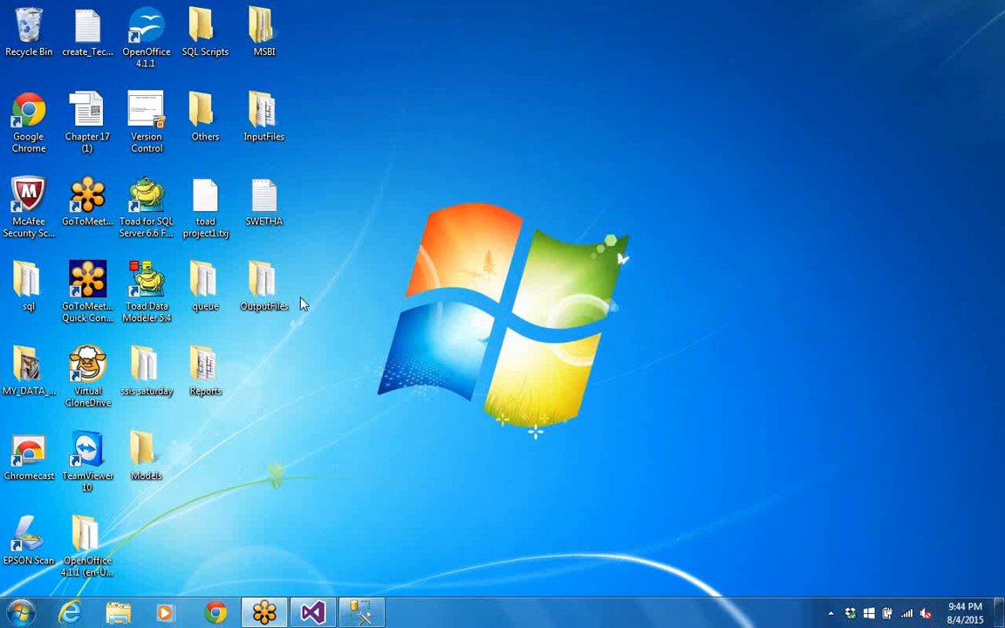
left_click(21, 612)
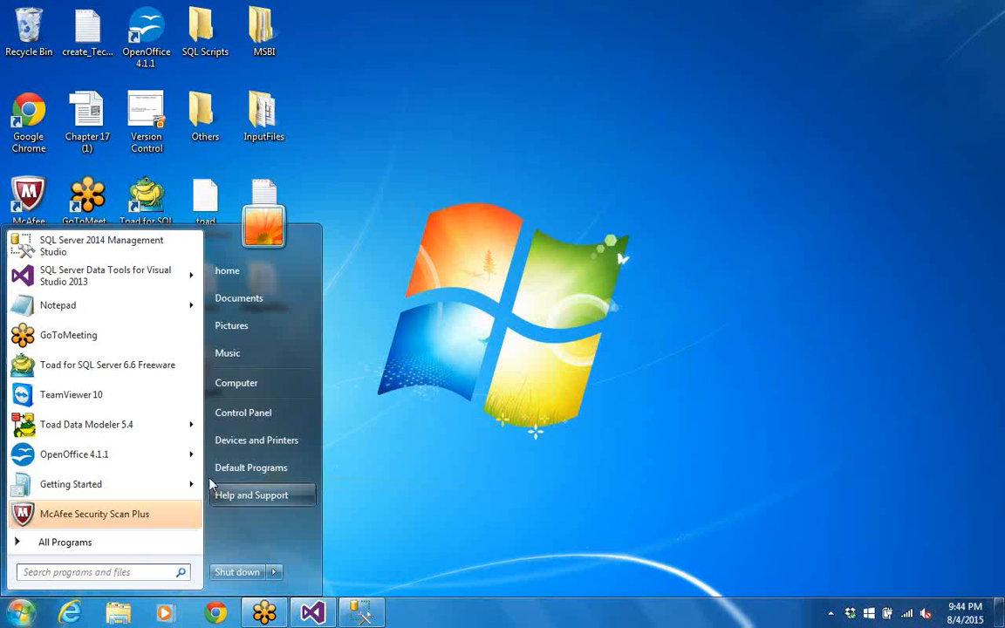
left_click(223, 385)
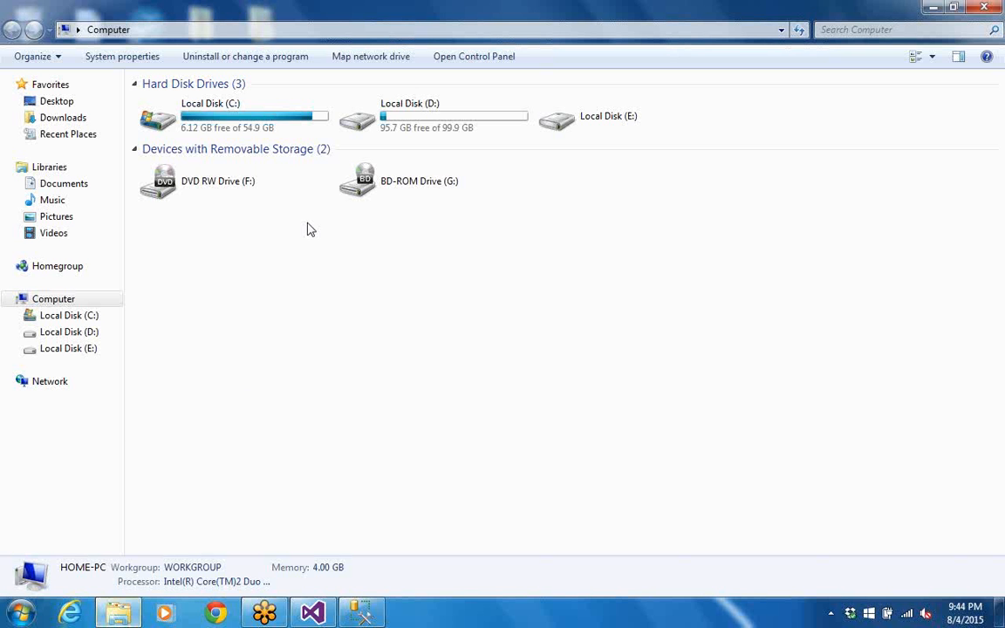
double_click(406, 106)
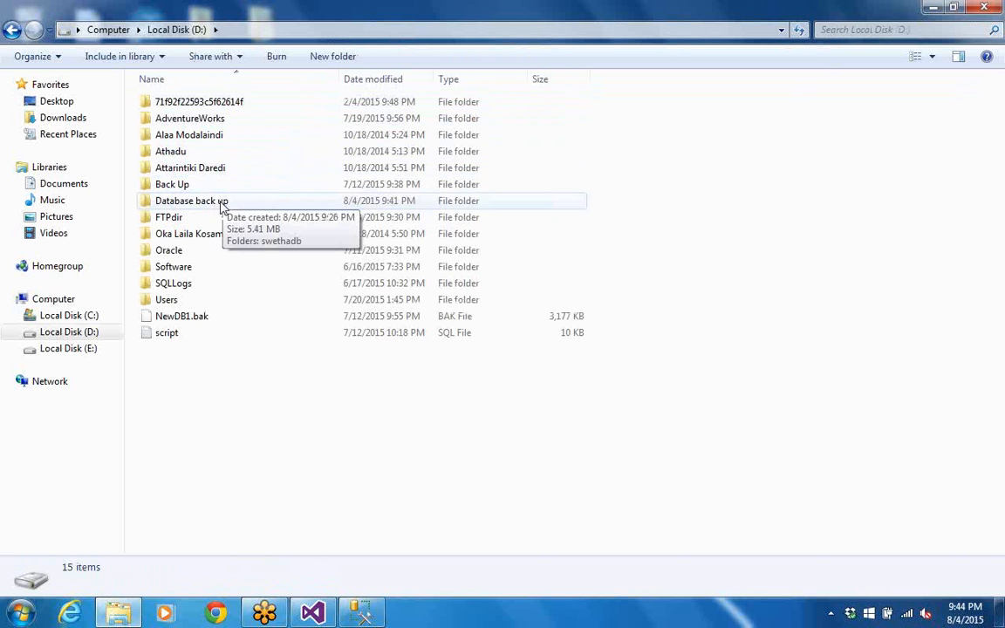
right_click(229, 203)
left_click(233, 212)
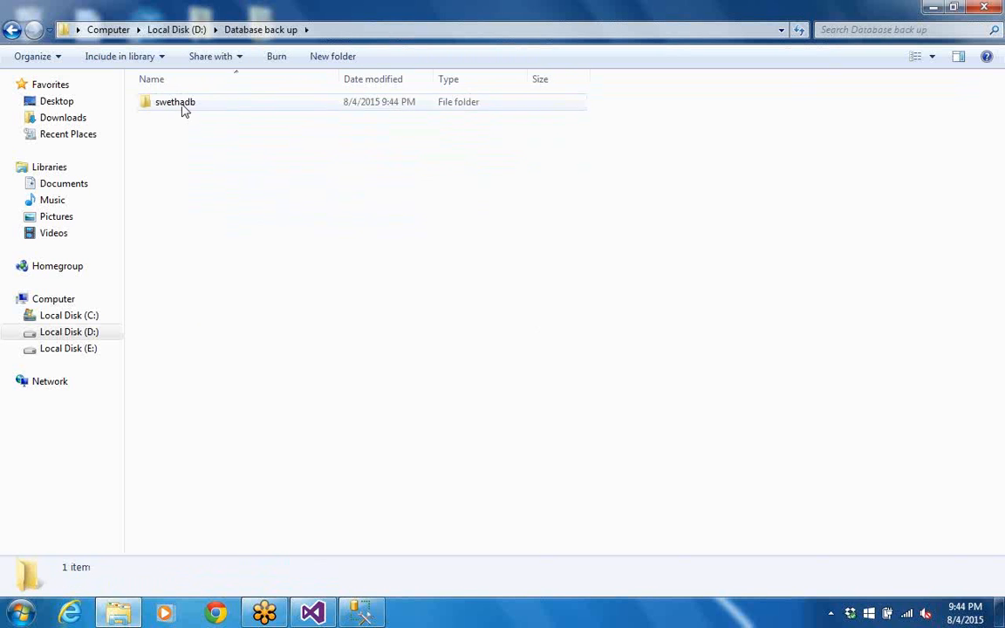
left_click(184, 107)
right_click(184, 107)
left_click(201, 116)
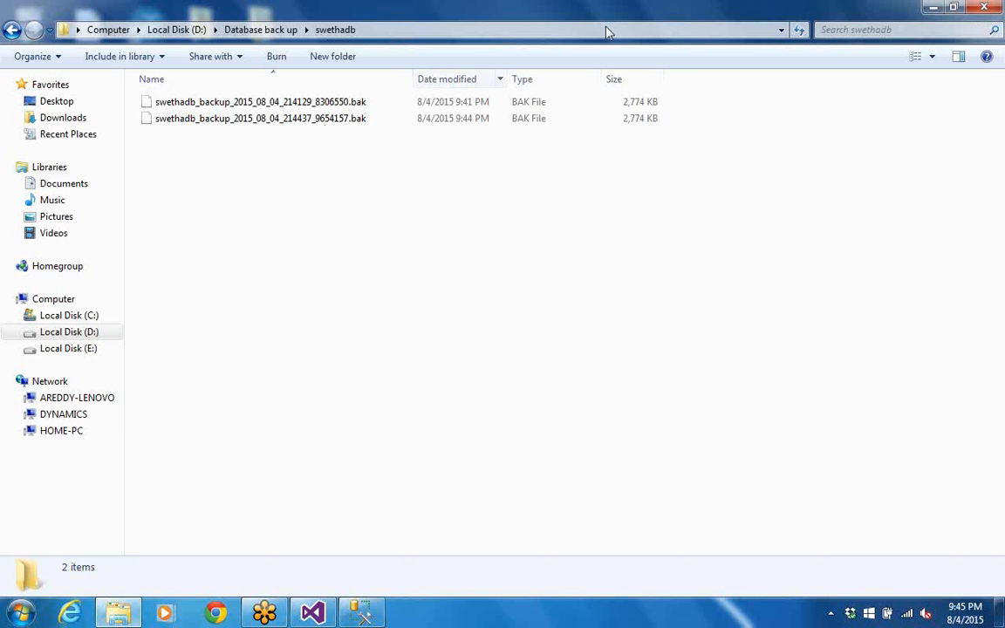
left_click(985, 9)
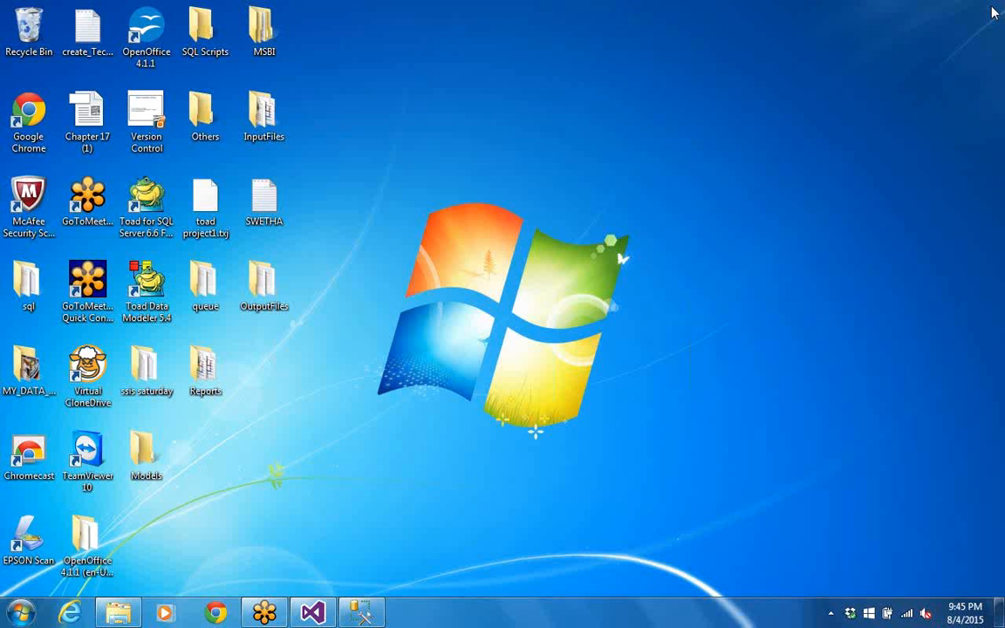
Switch to Visual Studio, examine the available backup types in the Back Up Database Task's settings, and cancel without saving.
left_click(314, 615)
left_click(489, 184)
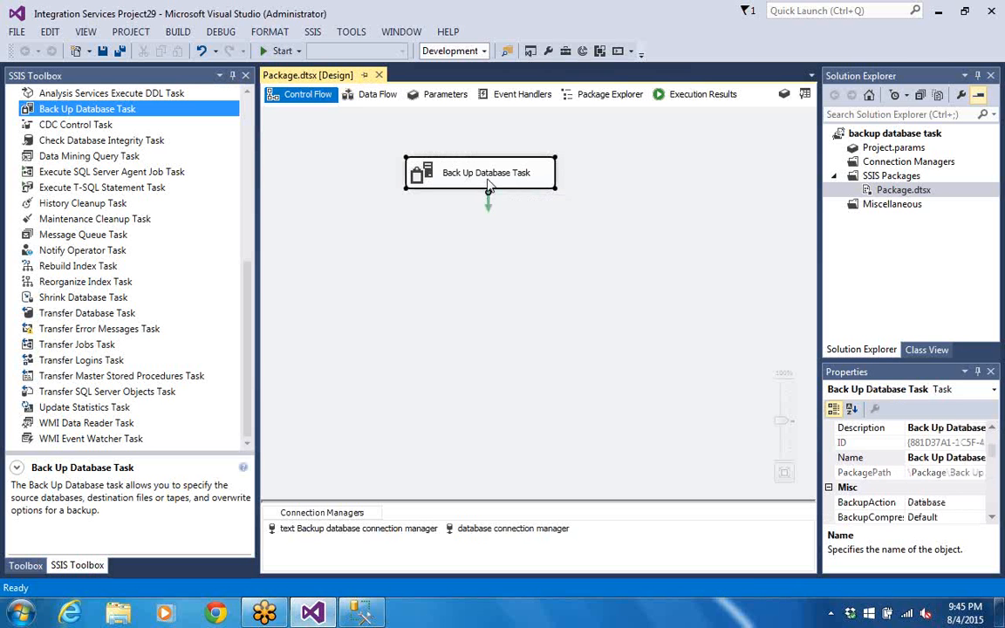
right_click(488, 185)
left_click(513, 194)
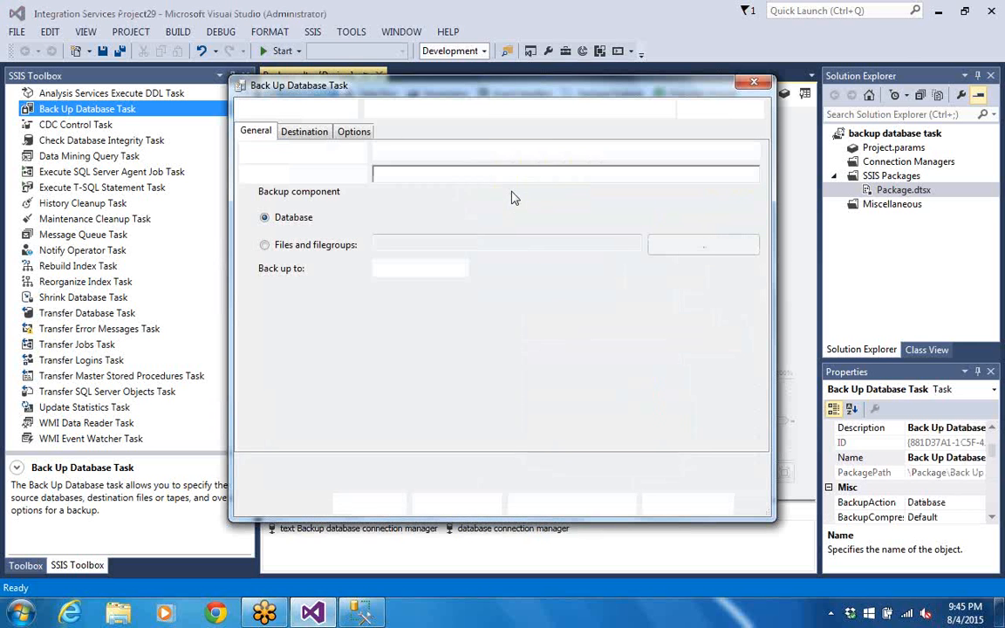
left_click(754, 155)
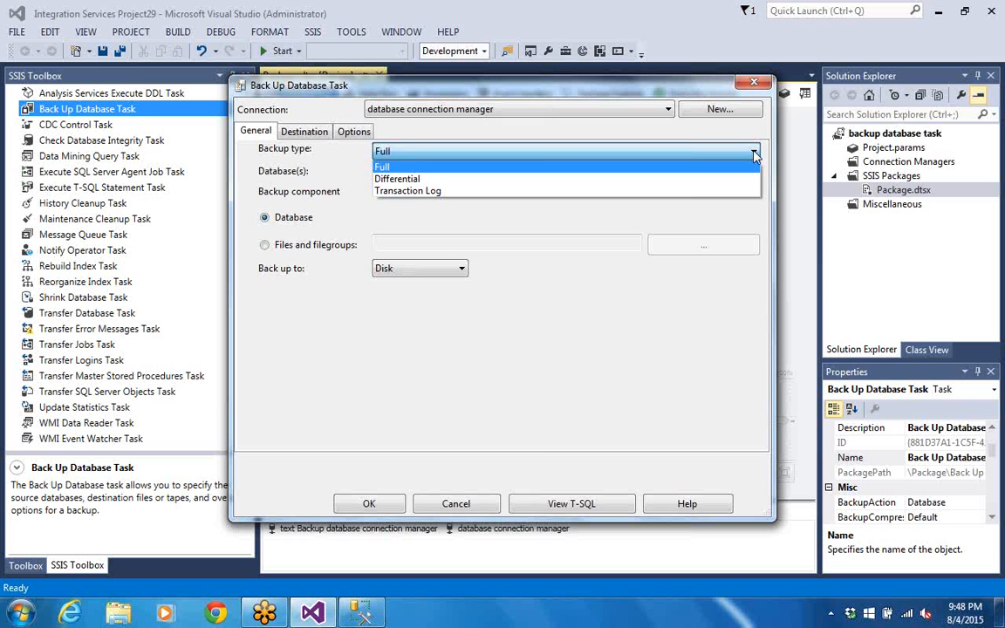
left_click(592, 332)
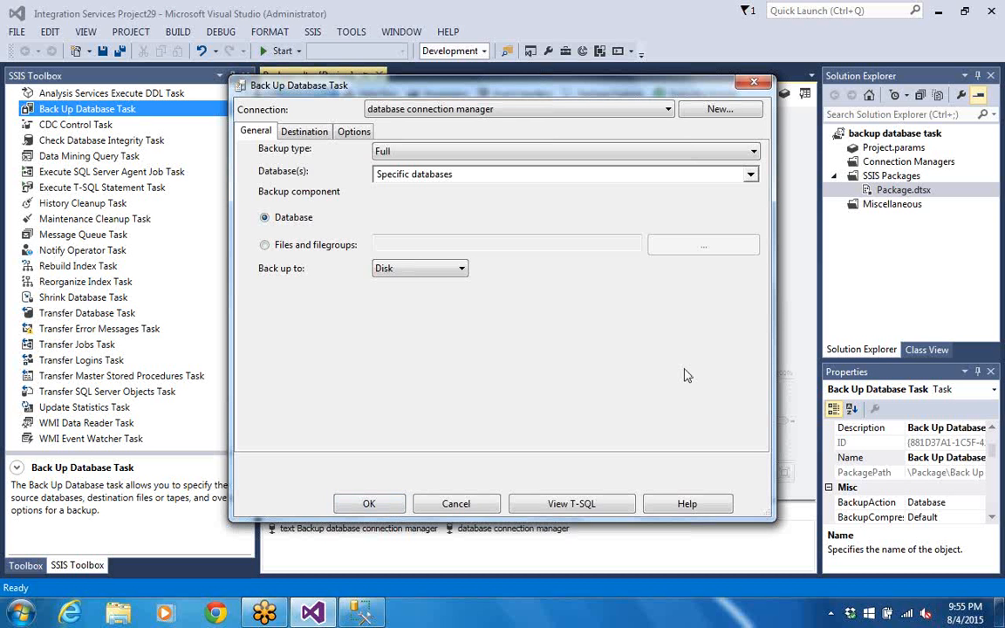
left_click(755, 155)
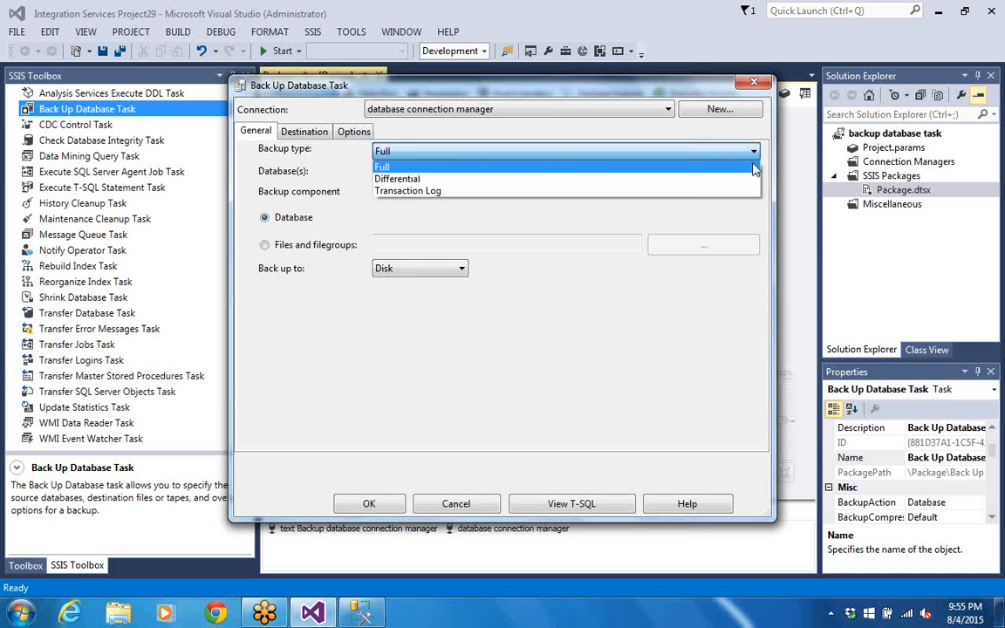
left_click(755, 167)
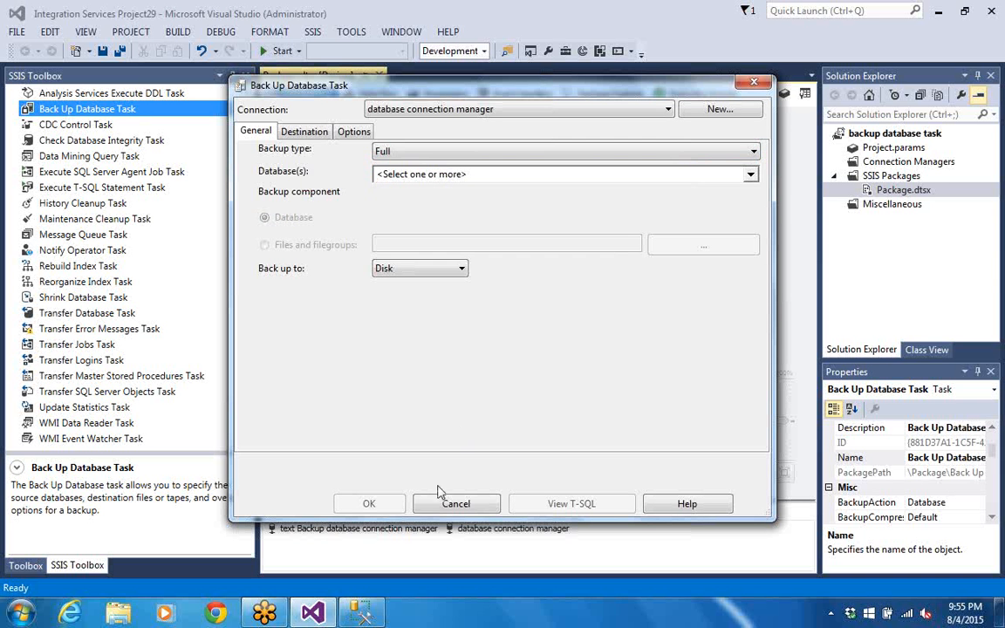
left_click(455, 505)
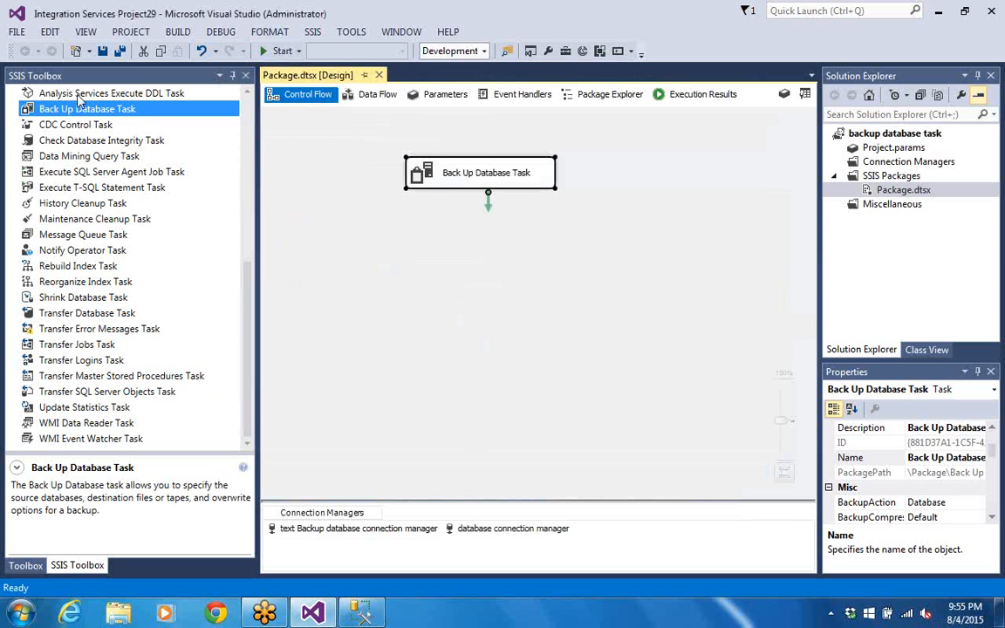
left_click(17, 32)
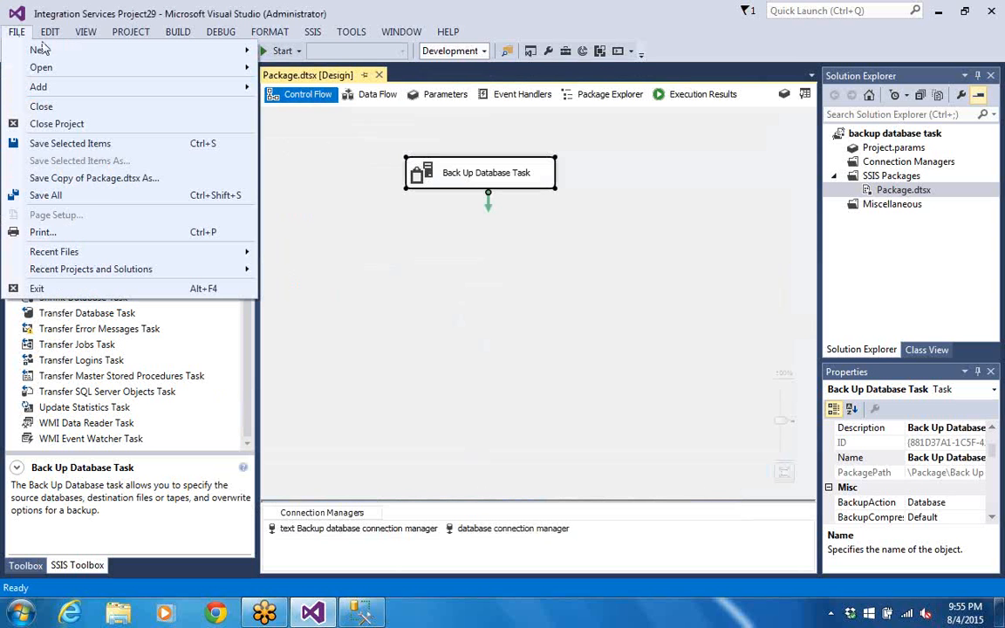
left_click(16, 32)
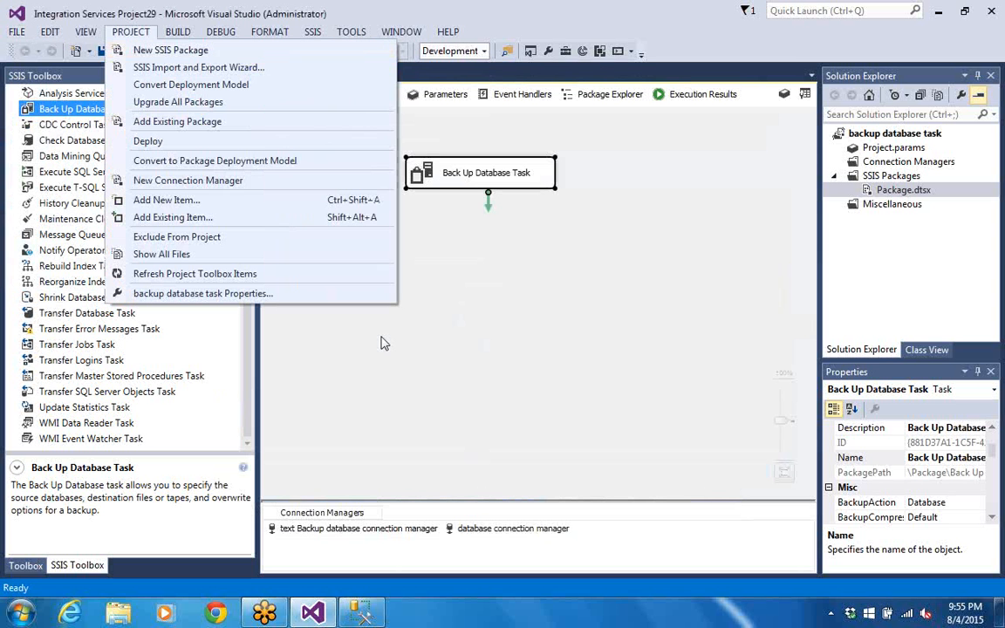
left_click(386, 408)
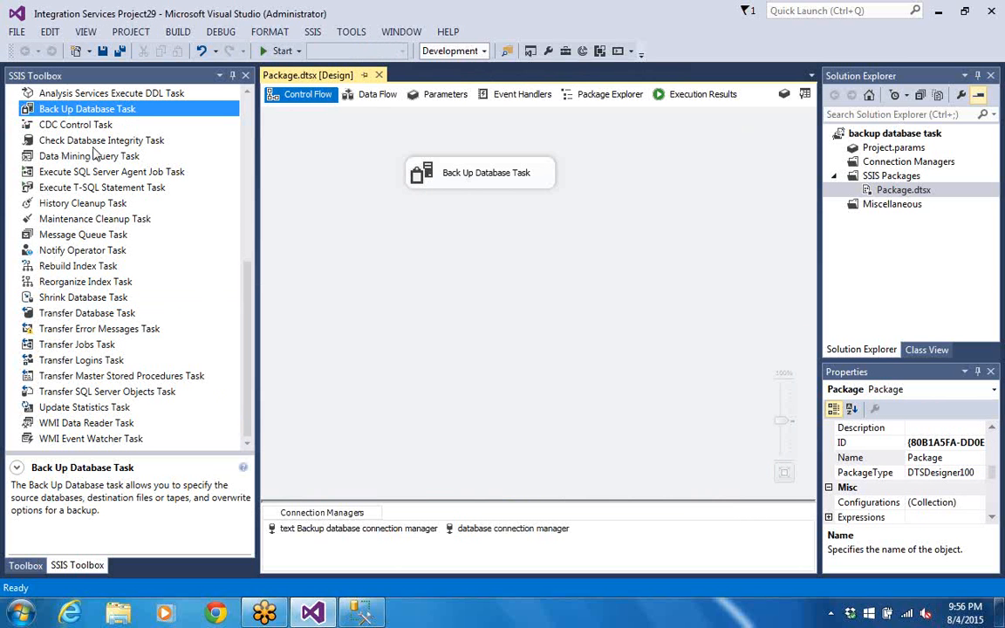
Create a new Integration Services project named check database integrity task, and close the Getting Started window.
left_click(17, 31)
mouse_move(31, 54)
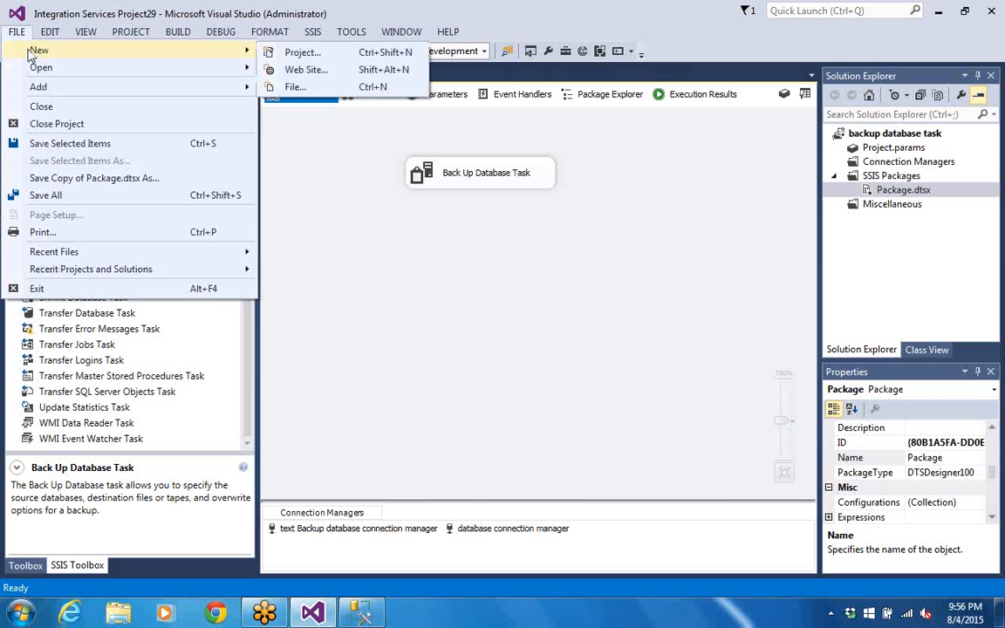
left_click(290, 53)
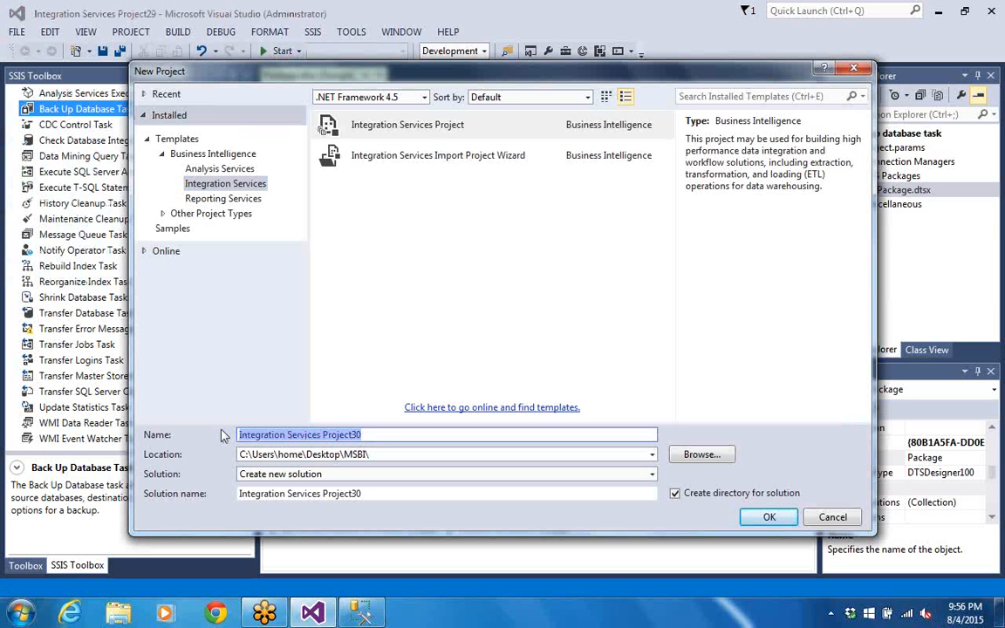
type("ch")
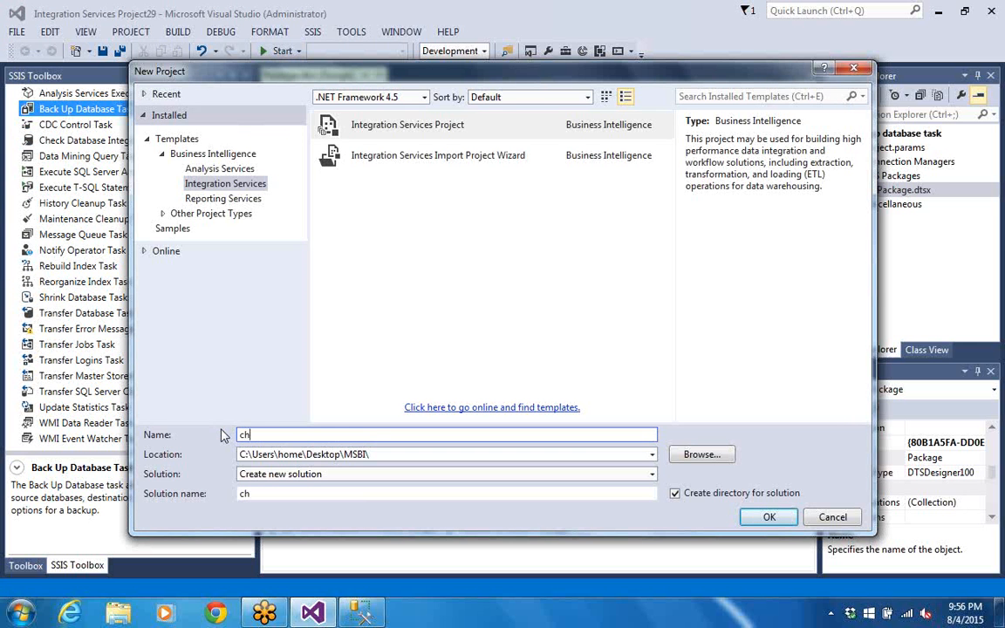
type("eck database int")
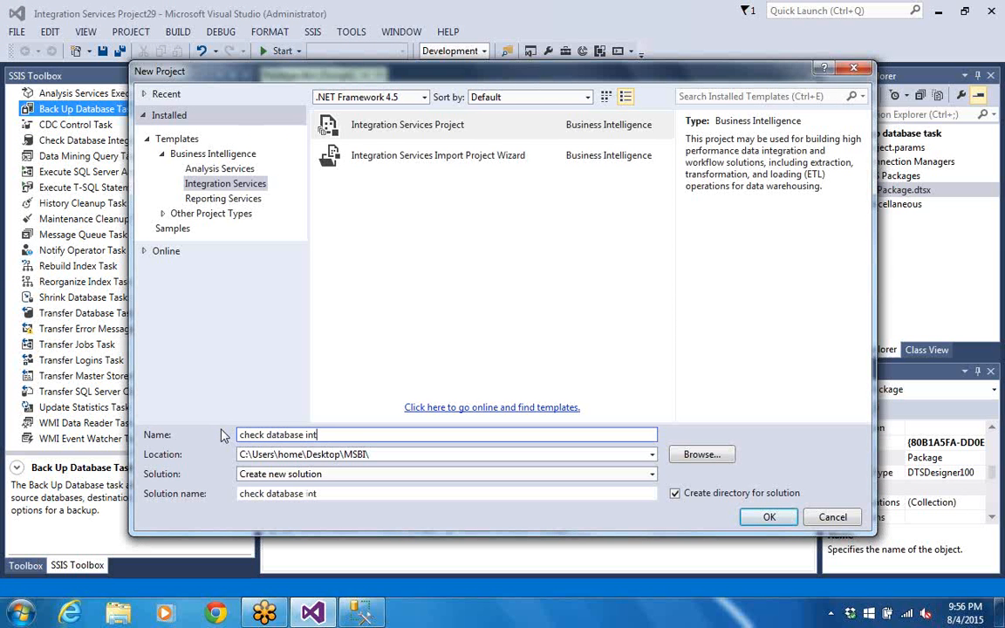
type("egrity task")
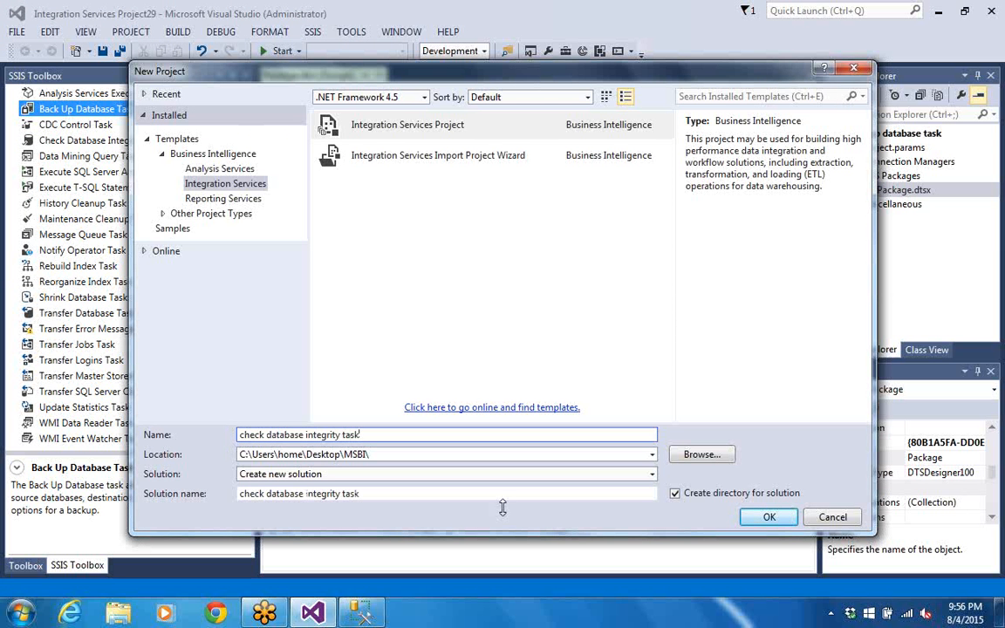
left_click(779, 520)
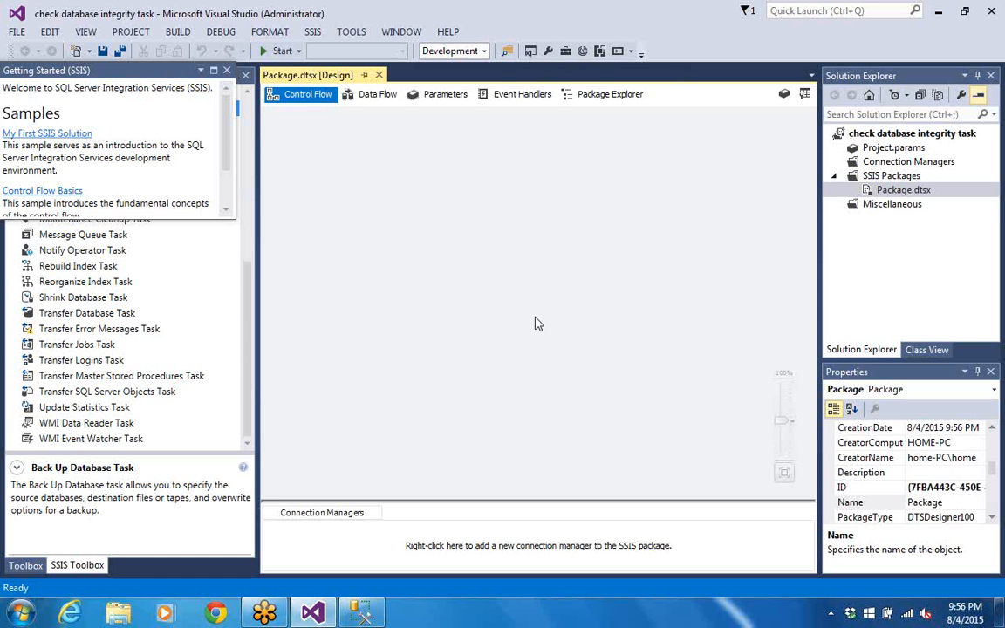
left_click(226, 70)
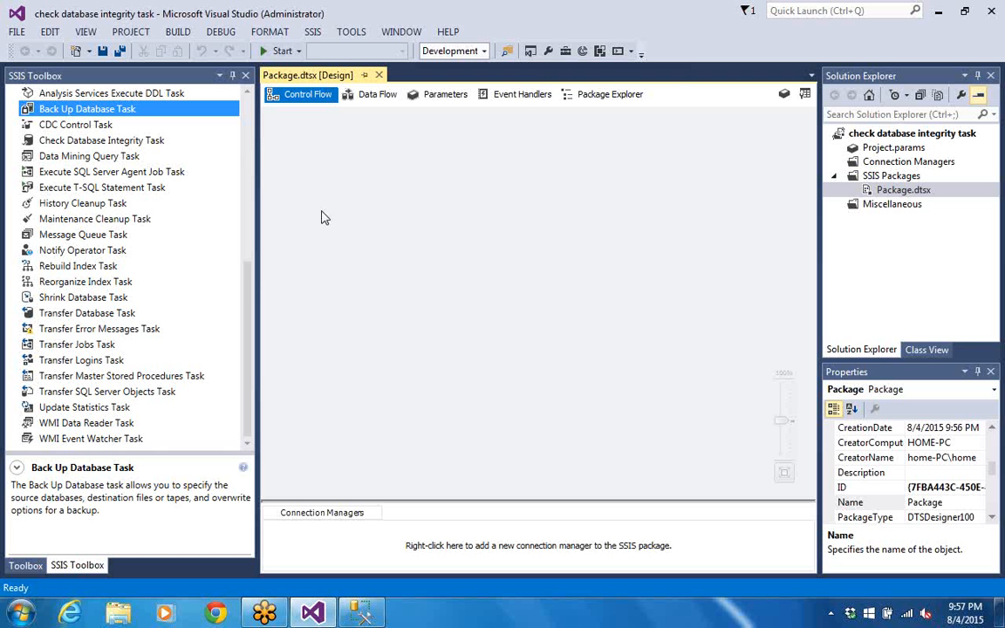
Add a Check Database Integrity Task to the package's control flow.
left_click(122, 142)
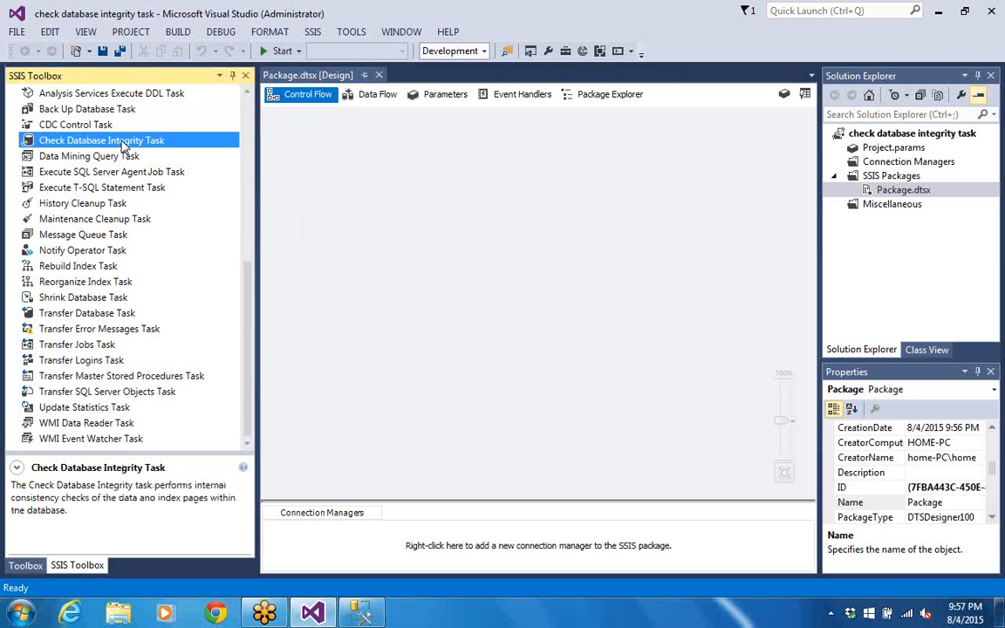
left_click_drag(121, 144, 390, 137)
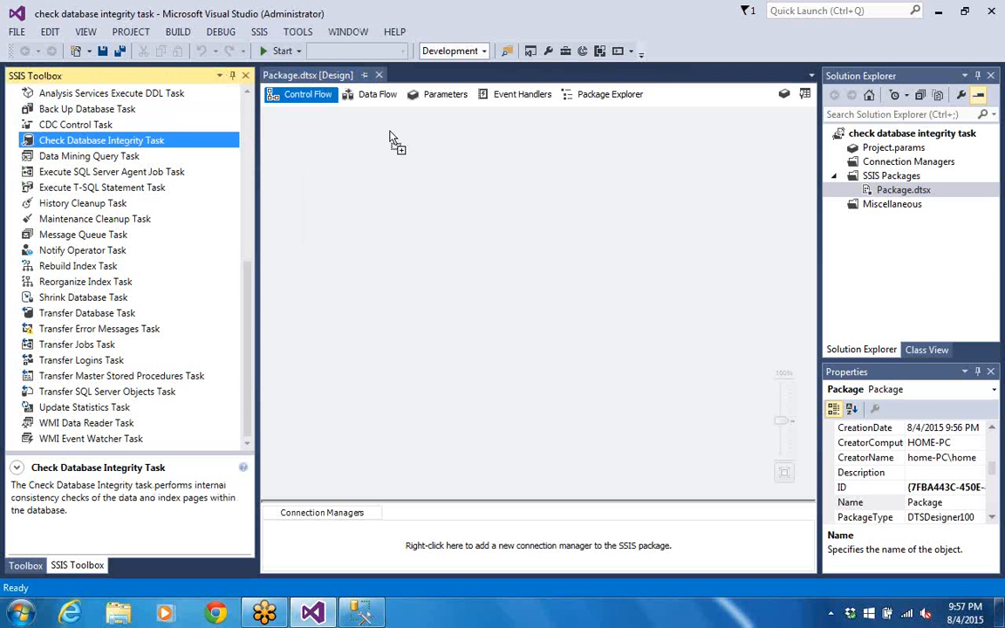
left_click(467, 262)
left_click(489, 154)
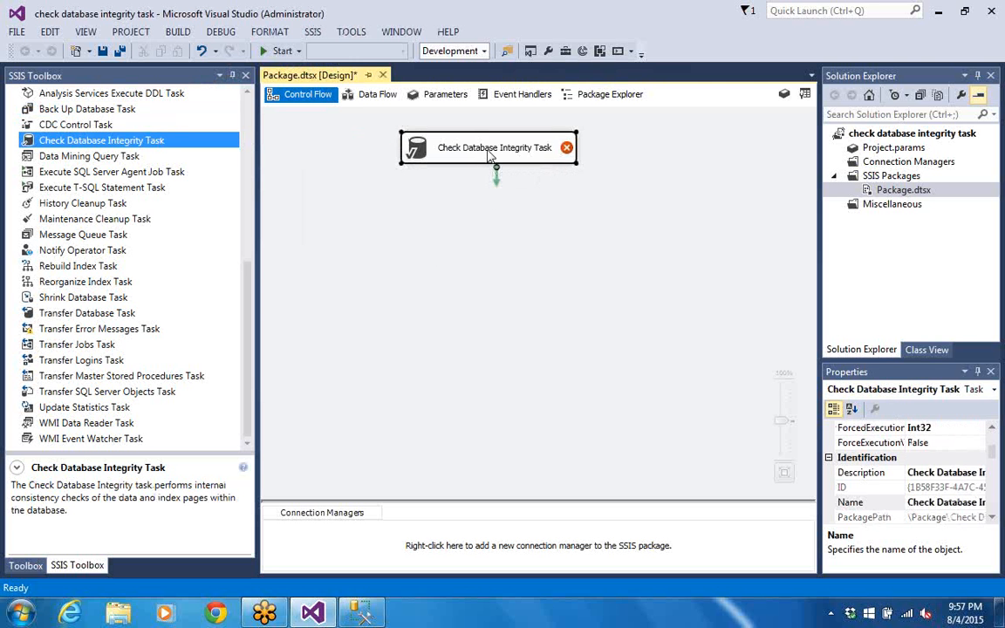
left_click(490, 154)
right_click(489, 154)
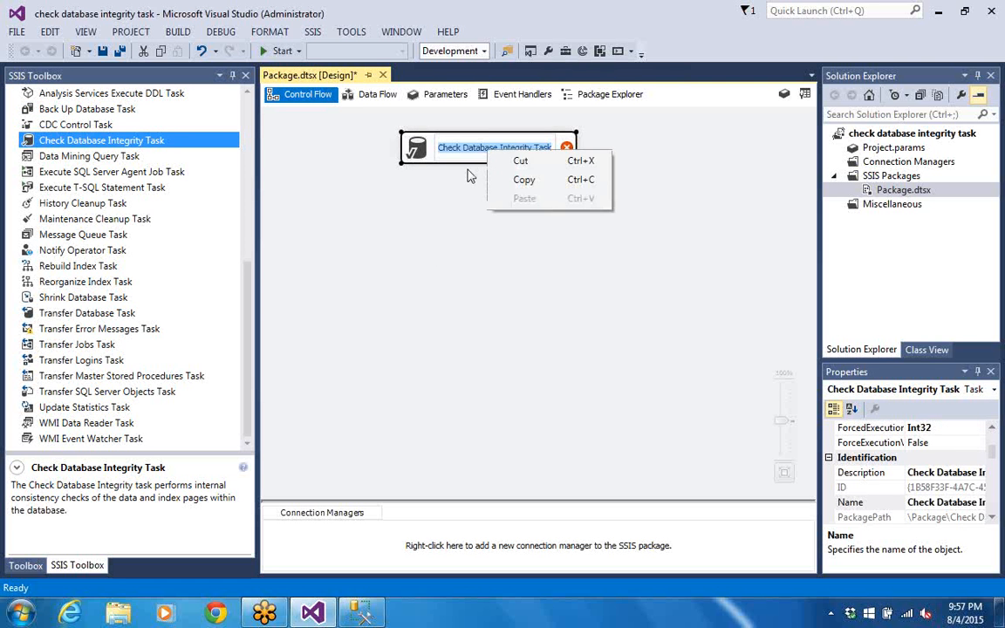
left_click(469, 169)
left_click(473, 154)
double_click(473, 154)
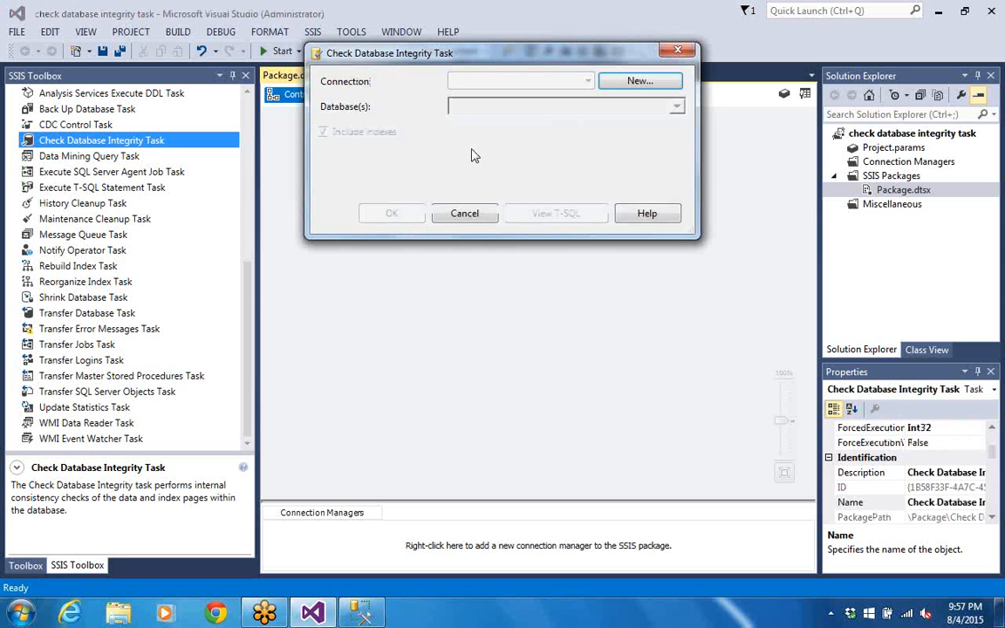
left_click(450, 214)
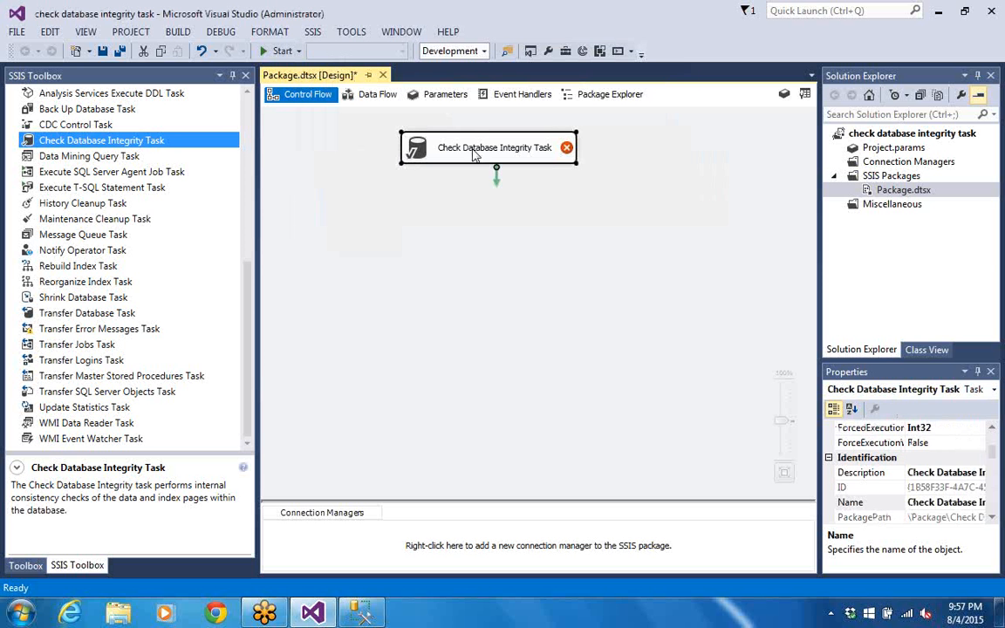
left_click(474, 214)
double_click(480, 150)
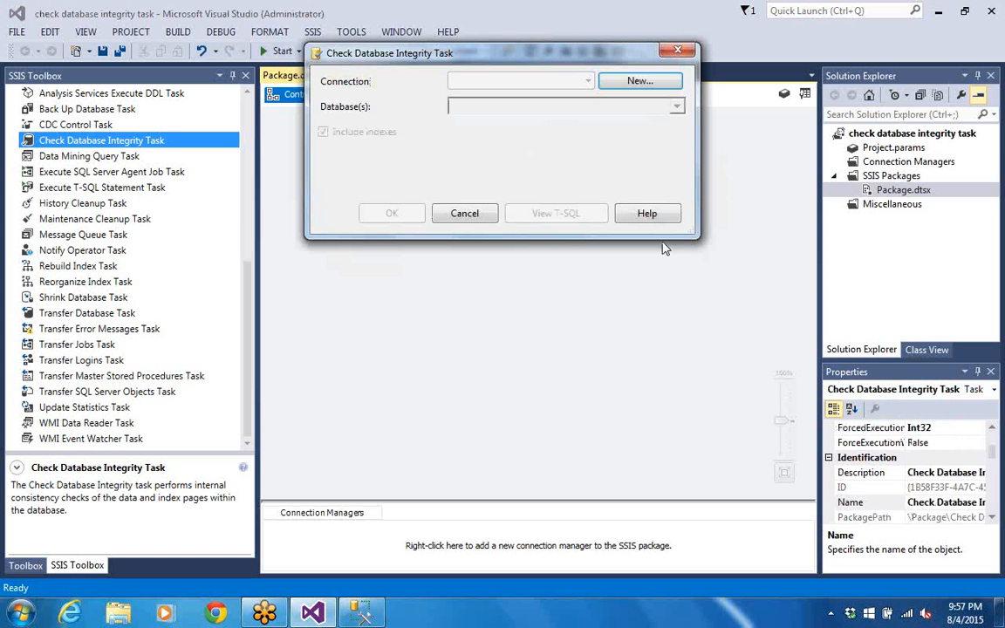
left_click(465, 214)
left_click(490, 150)
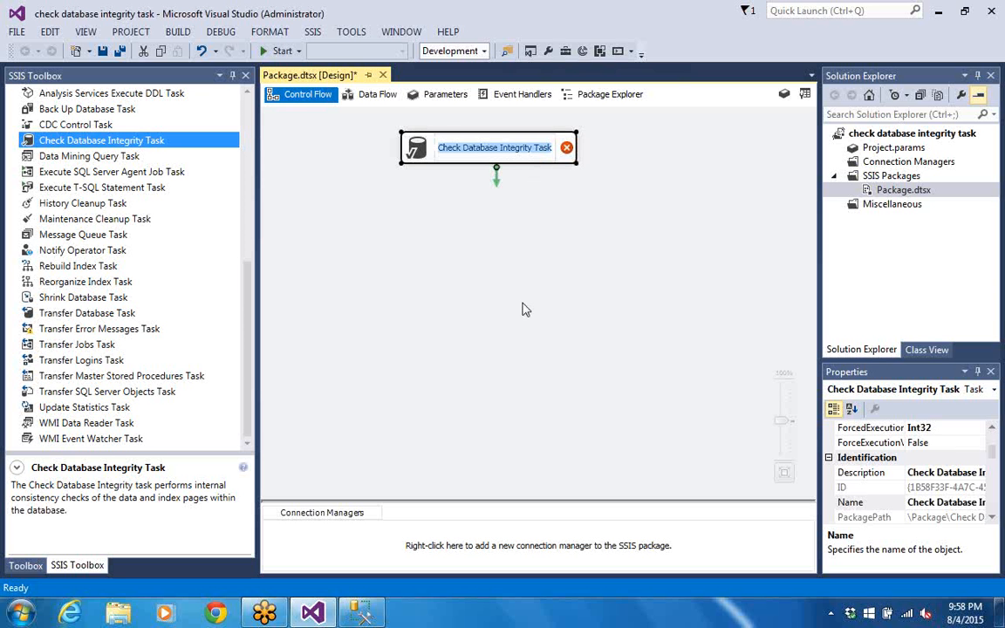
Examine the connection manager types available to the project, and cancel without adding one.
left_click(864, 163)
right_click(864, 163)
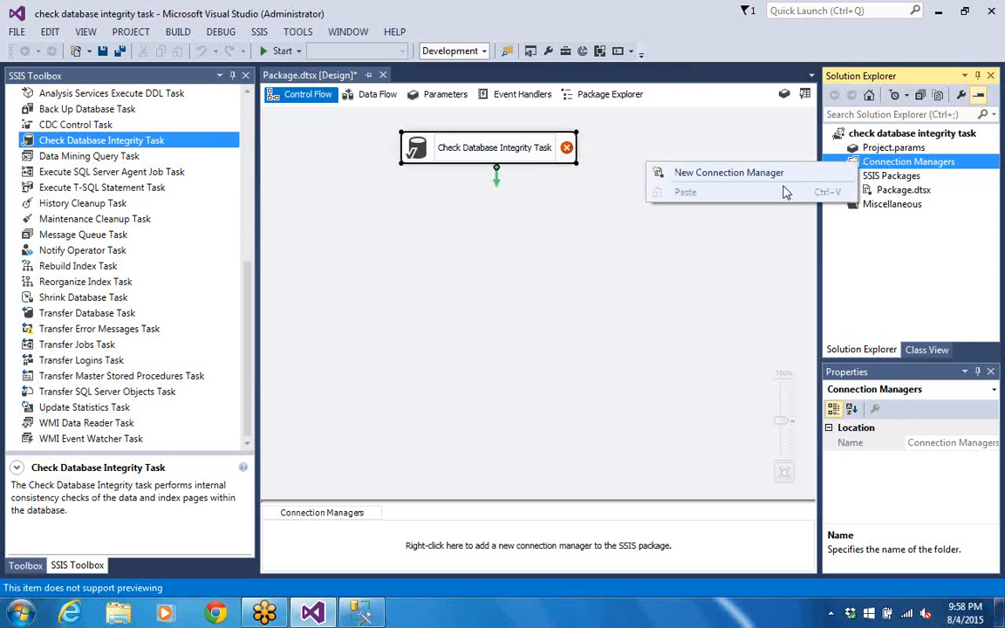
left_click(708, 171)
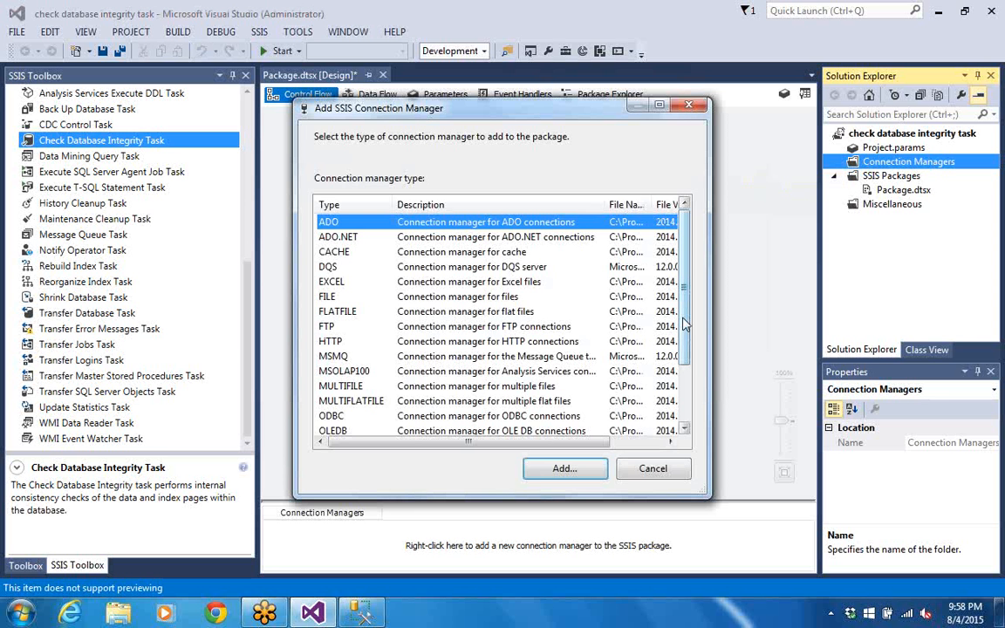
left_click_drag(686, 326, 690, 385)
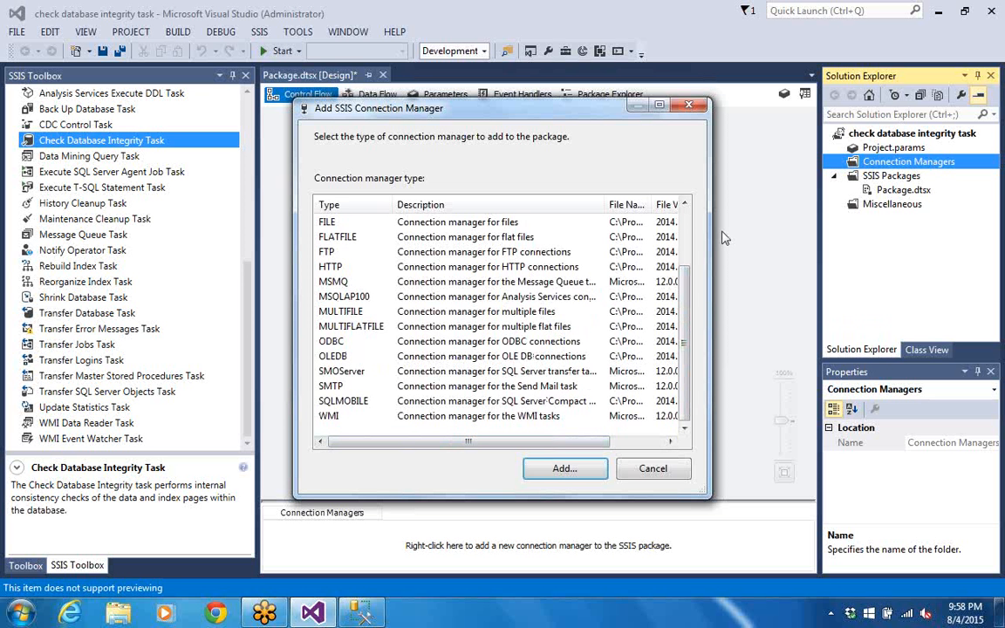
left_click(685, 205)
left_click(685, 205)
left_click(686, 205)
left_click(686, 205)
left_click(686, 205)
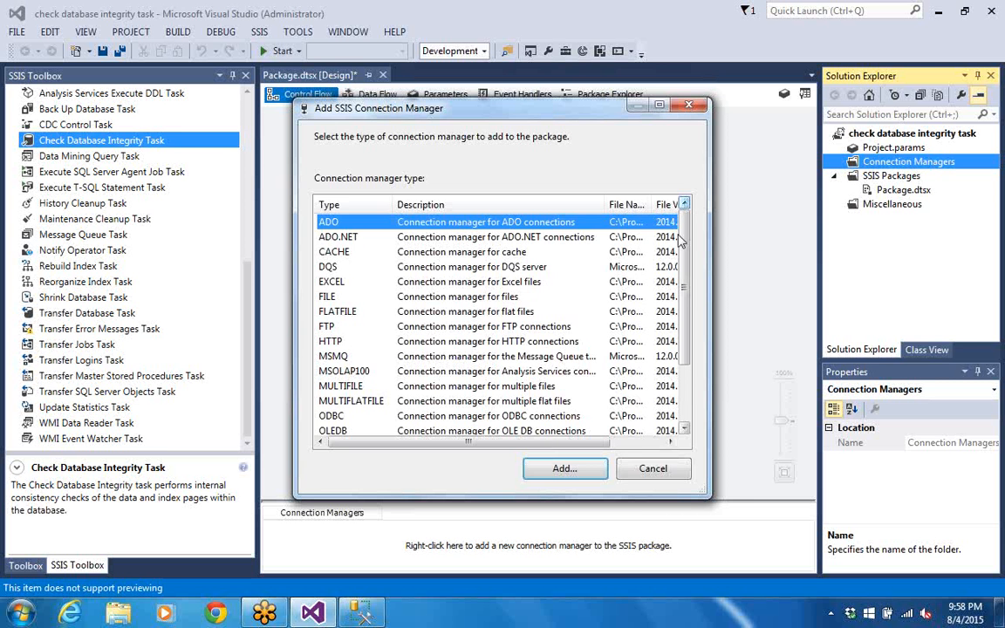
left_click(652, 467)
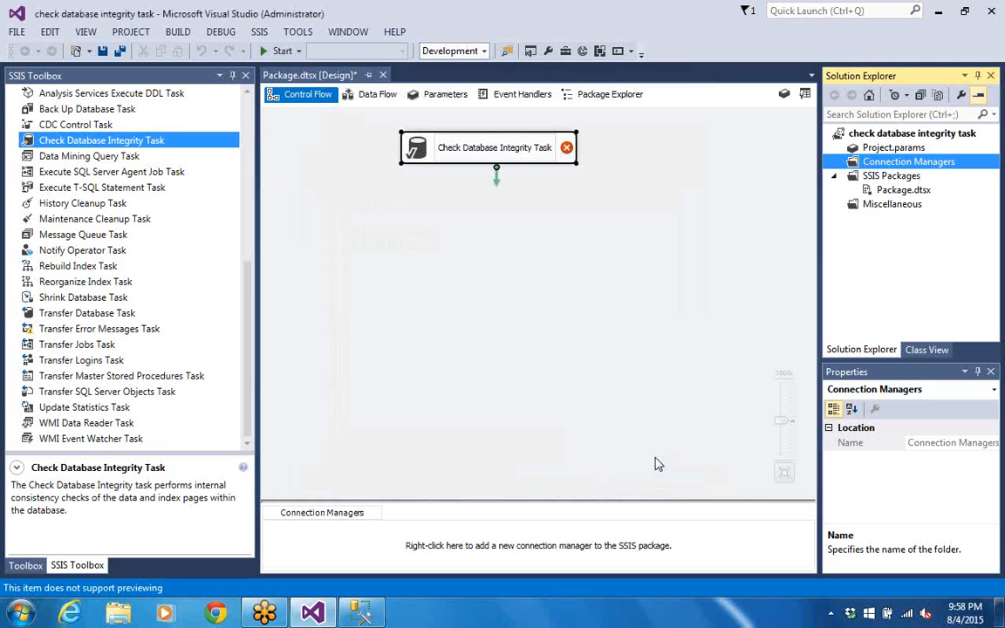
left_click(663, 309)
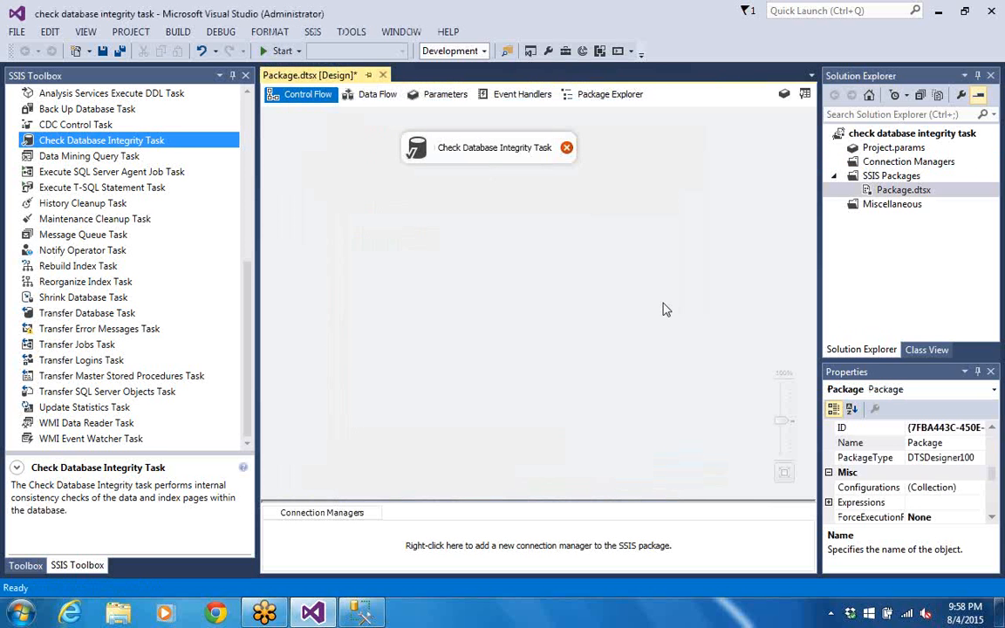
Create a connection named Database integrity check connection to server HOME-PC\SWETHA1 for the Check Database Integrity Task.
right_click(504, 150)
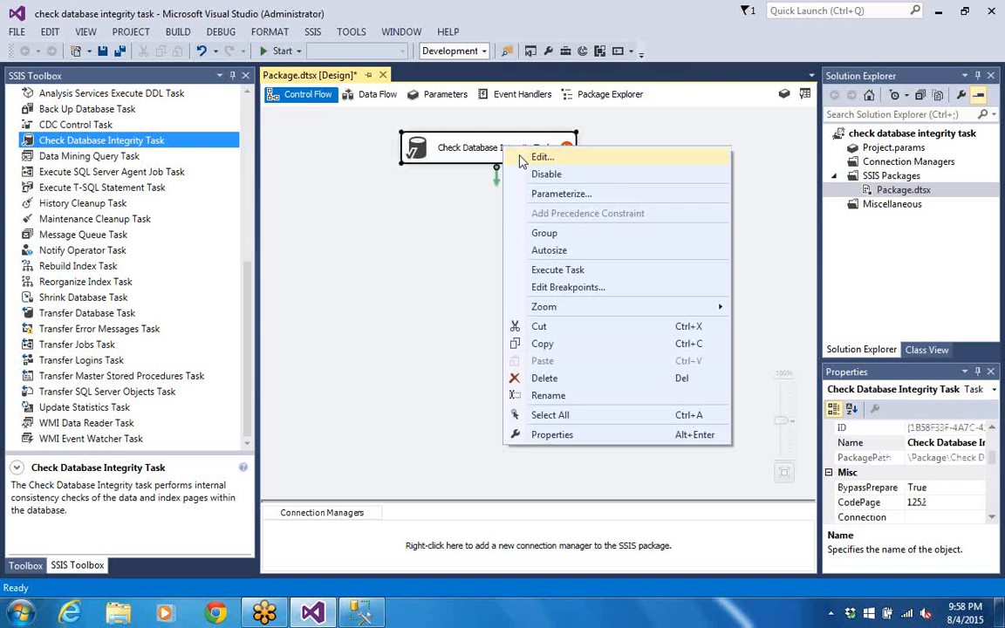
left_click(541, 157)
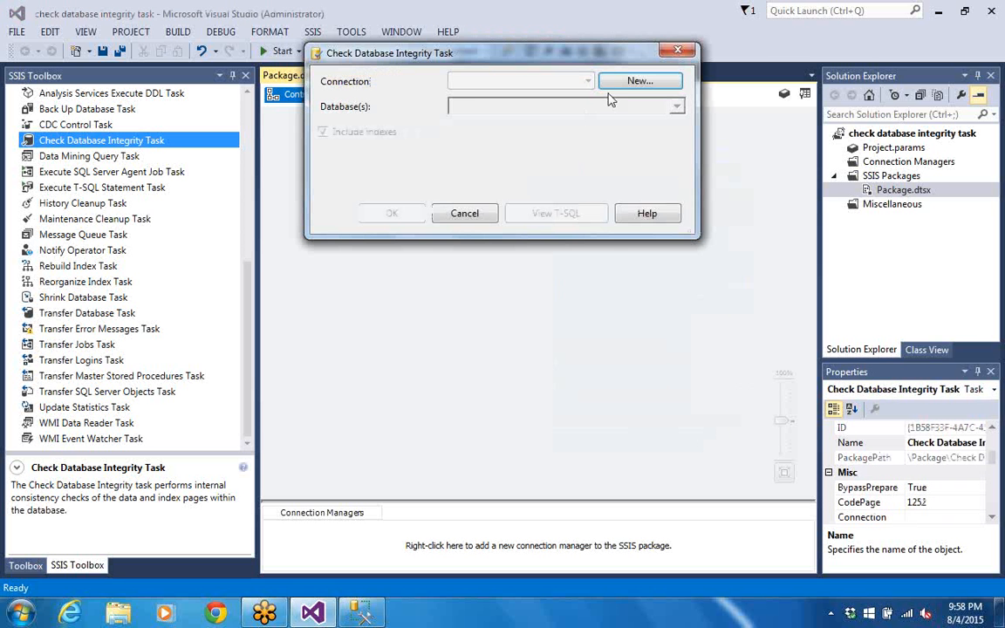
left_click(625, 84)
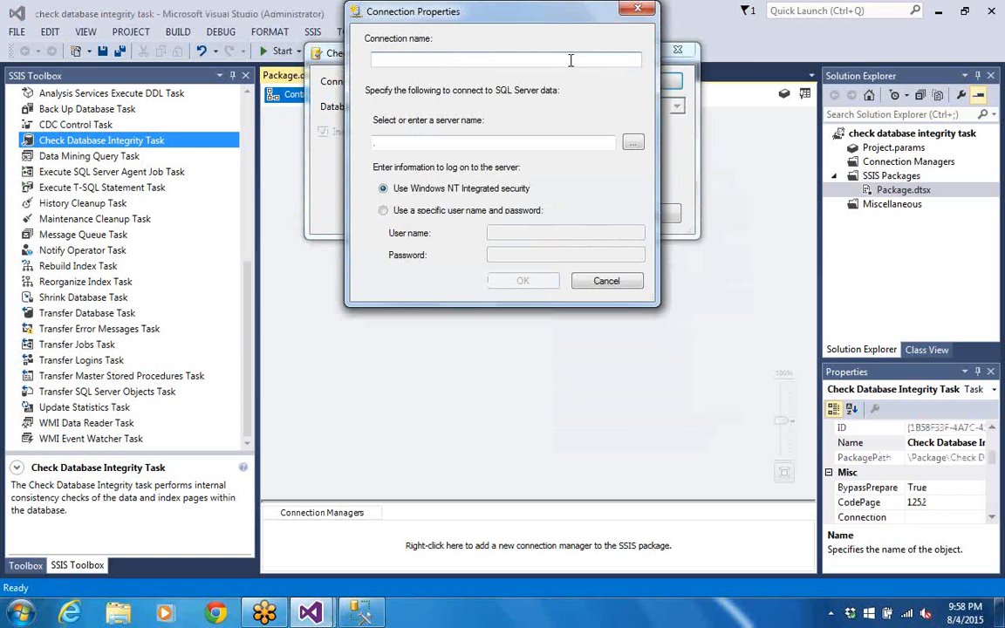
type("Data")
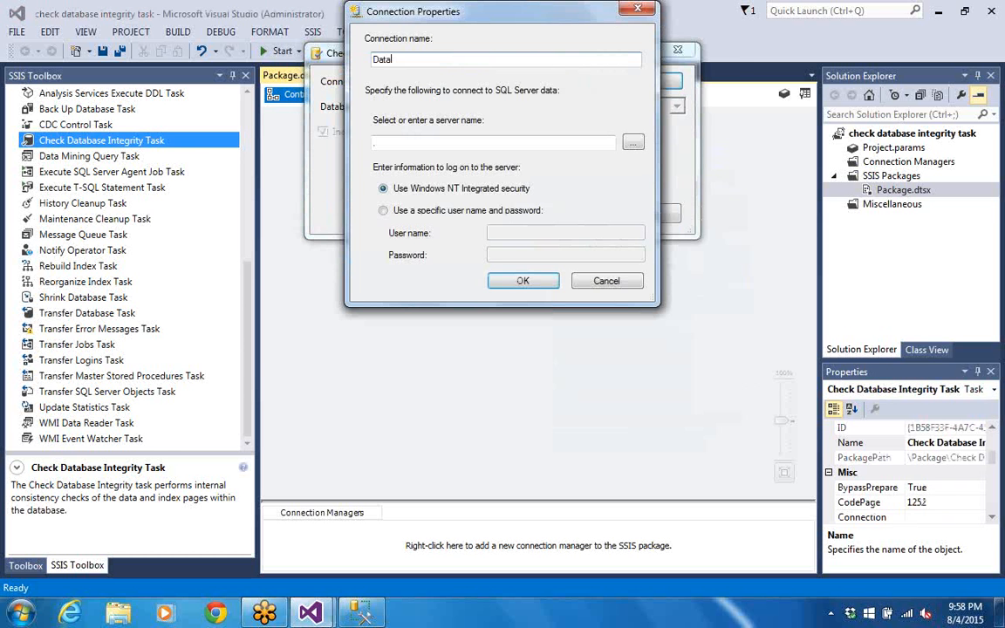
type("base integrity check conhection")
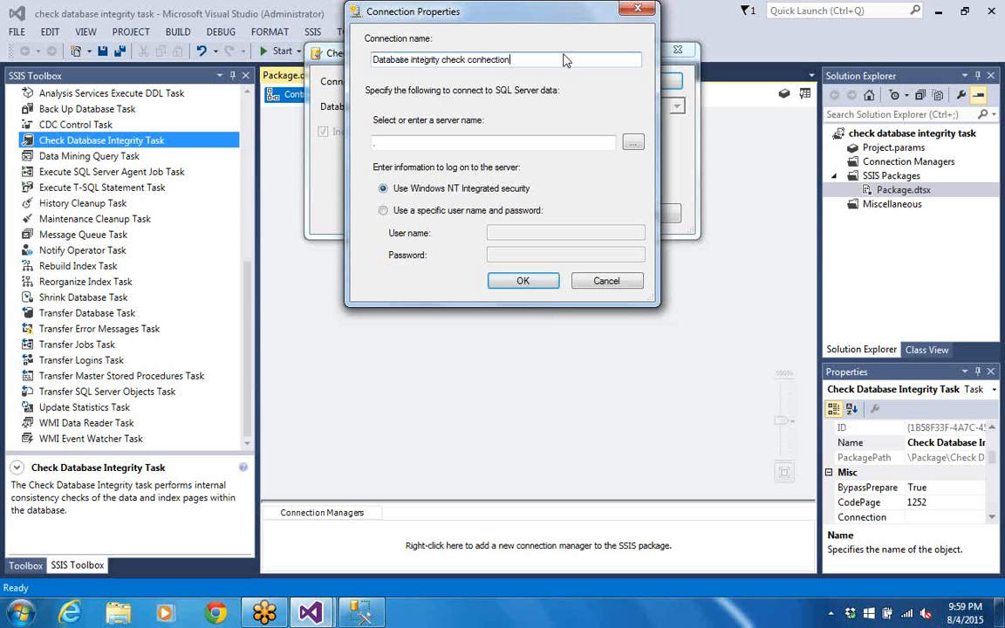
left_click(630, 143)
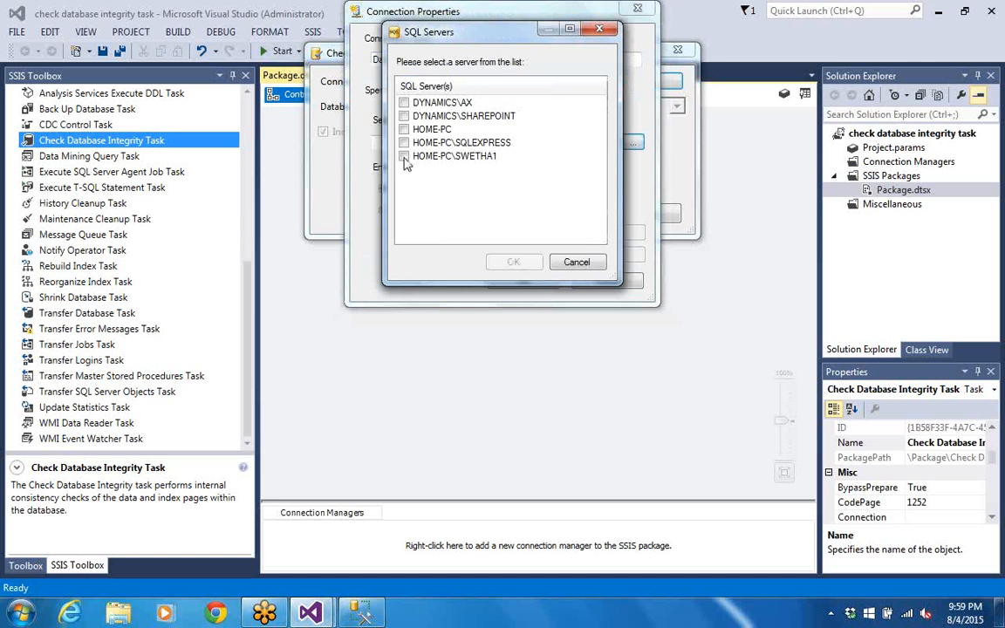
left_click(403, 156)
left_click(512, 262)
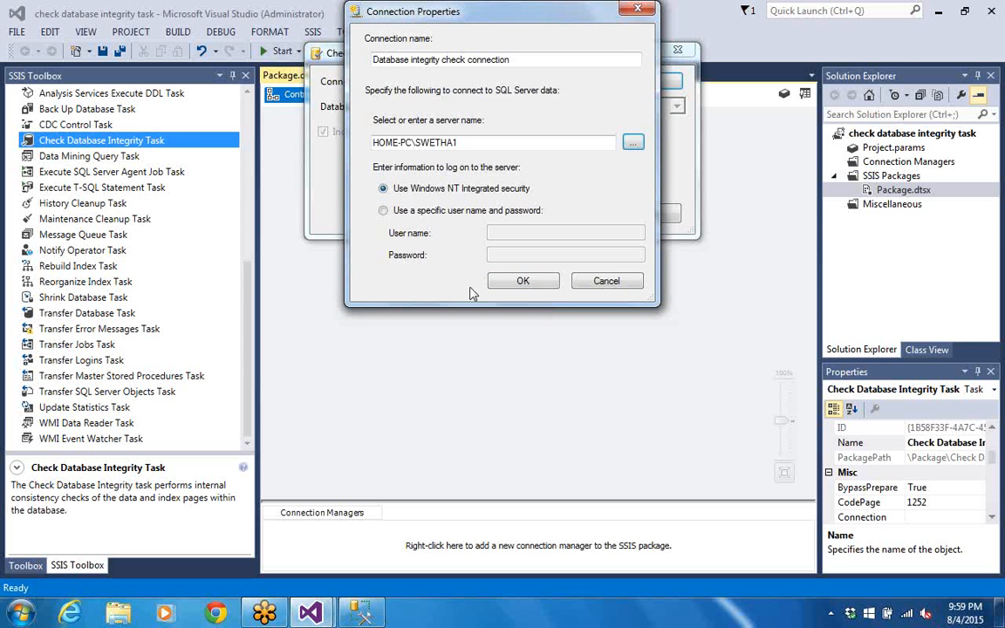
left_click(522, 281)
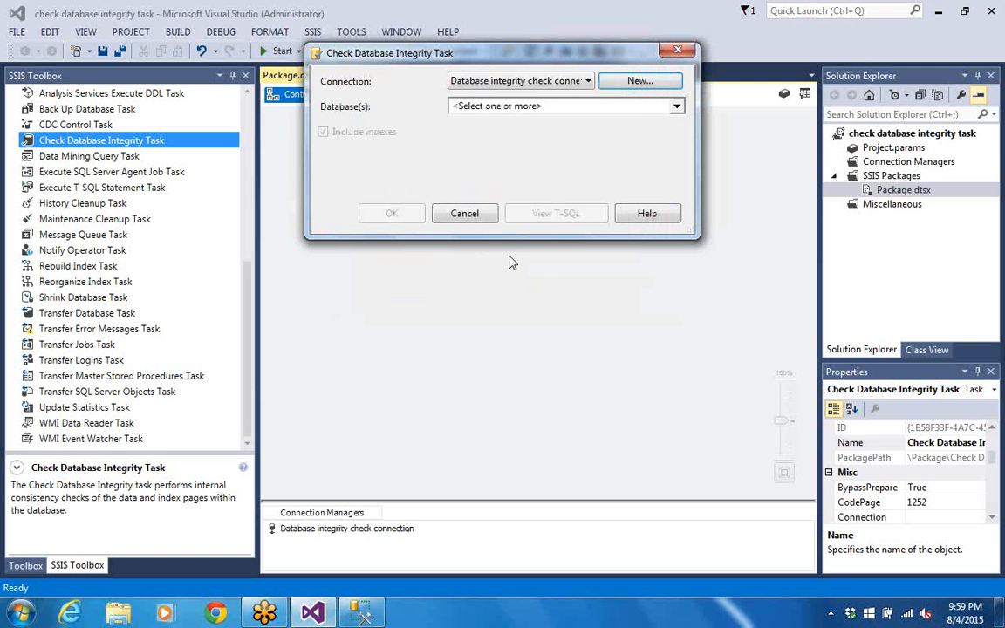
Select swethadb as the database the integrity task checks, and save the task's settings.
left_click(676, 106)
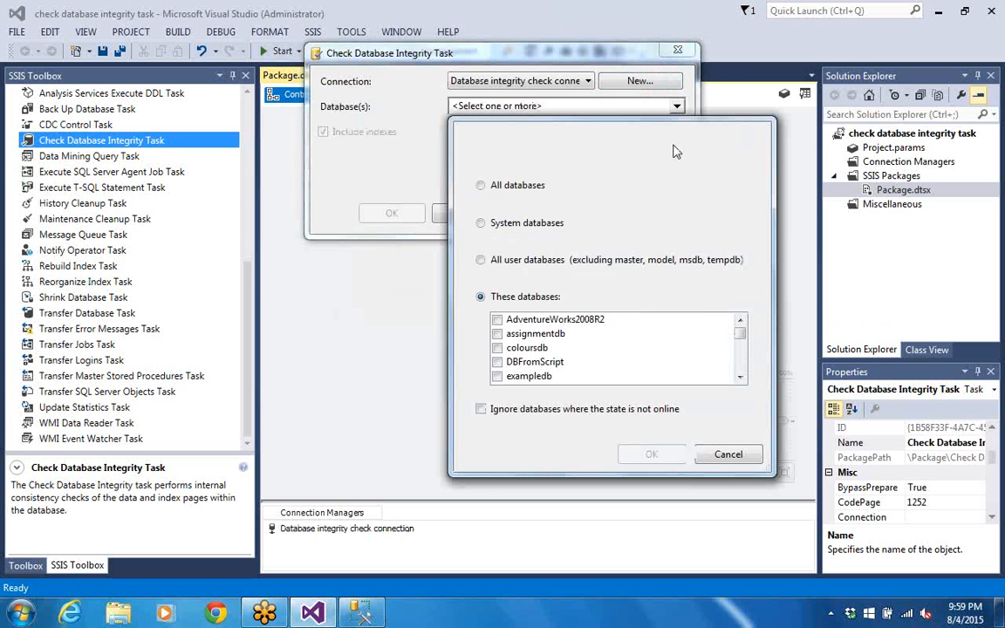
left_click_drag(742, 338, 742, 366)
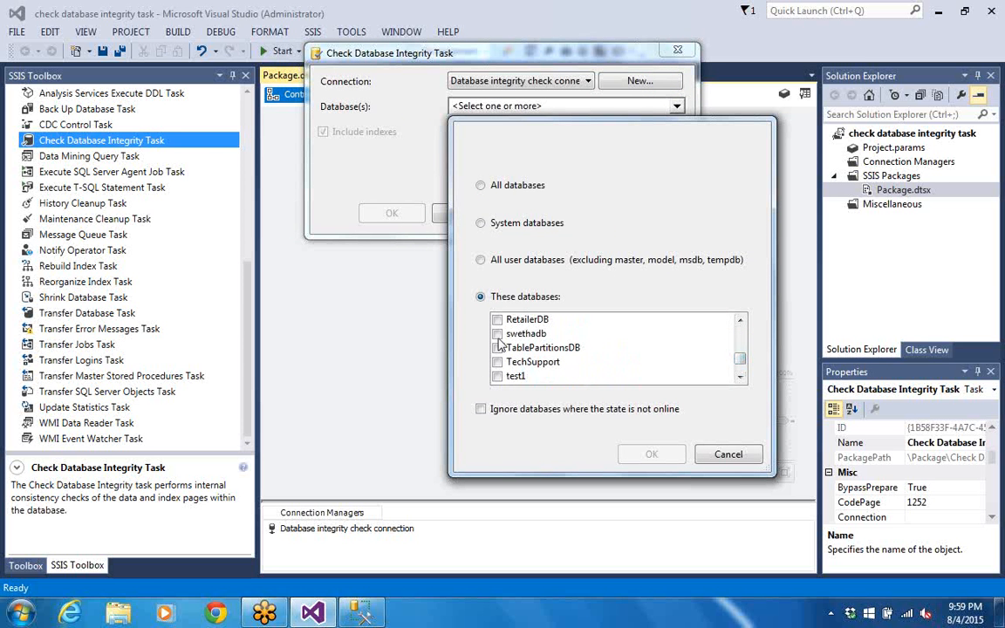
left_click(497, 334)
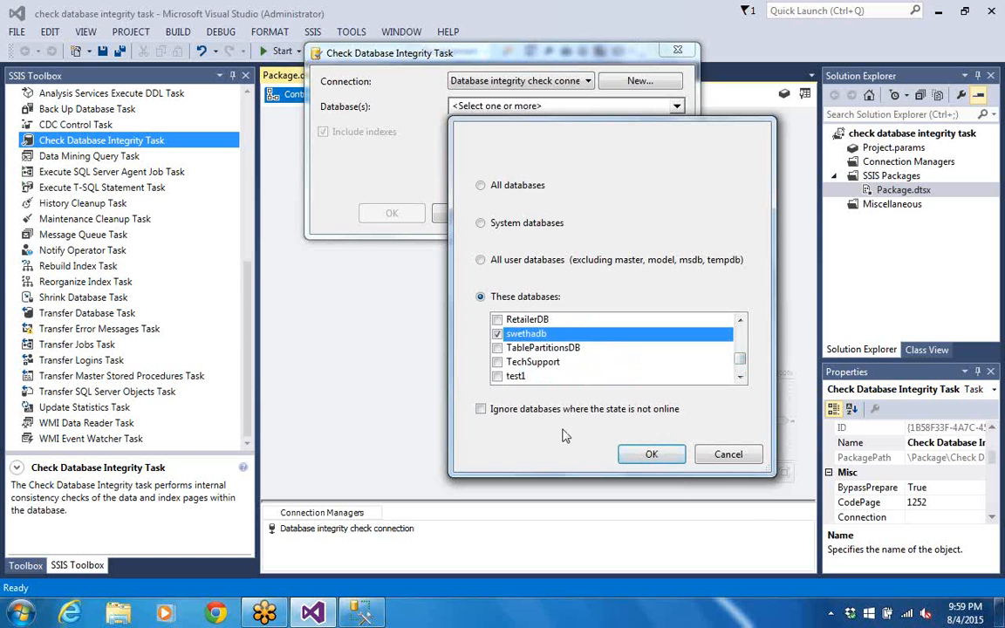
left_click(651, 454)
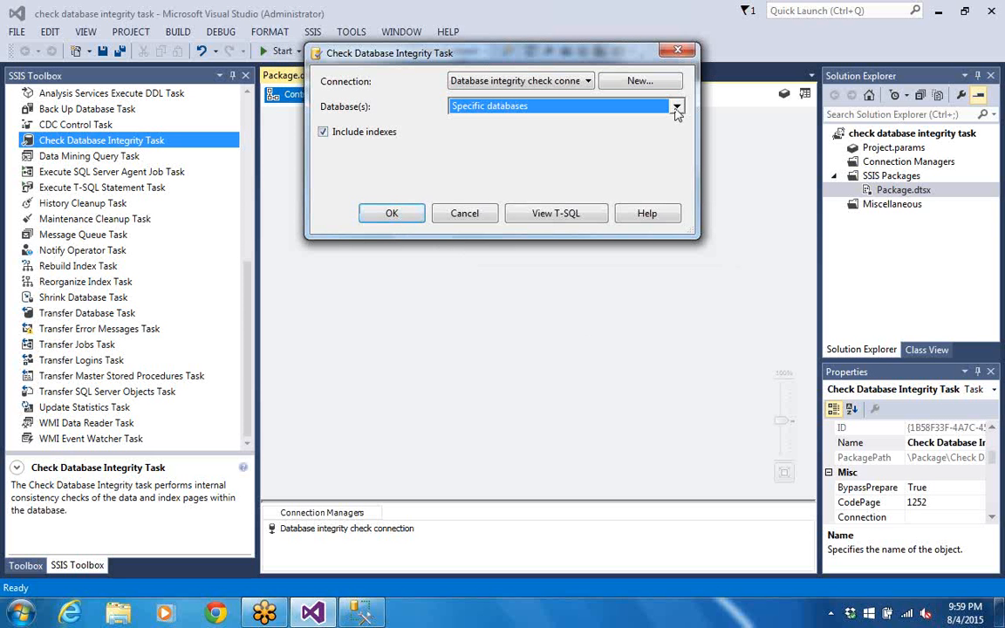
left_click(392, 218)
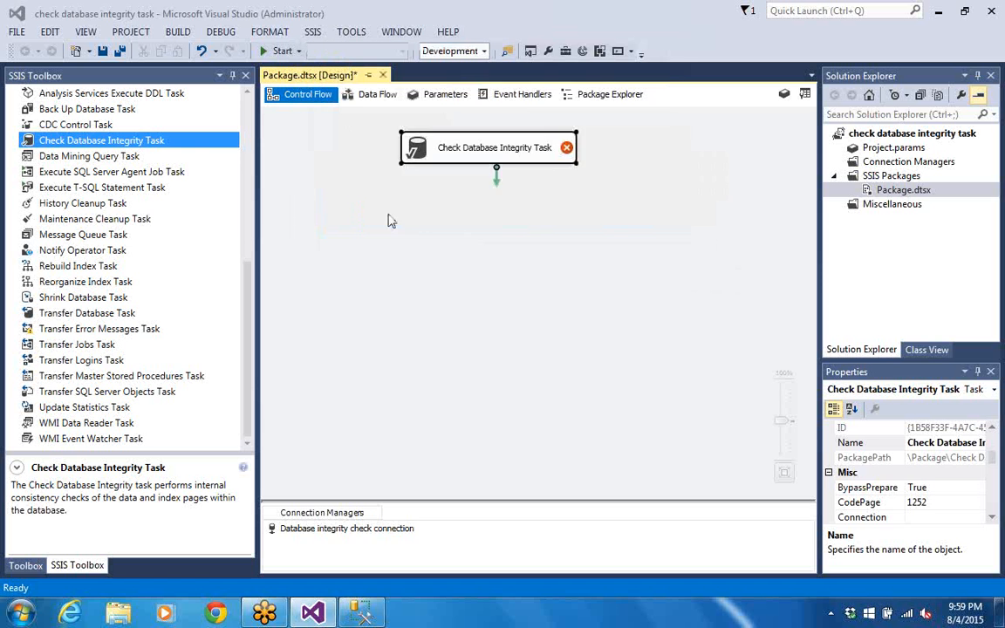
Review the T-SQL generated for the Check Database Integrity Task, and save the task's settings.
right_click(460, 145)
left_click(498, 153)
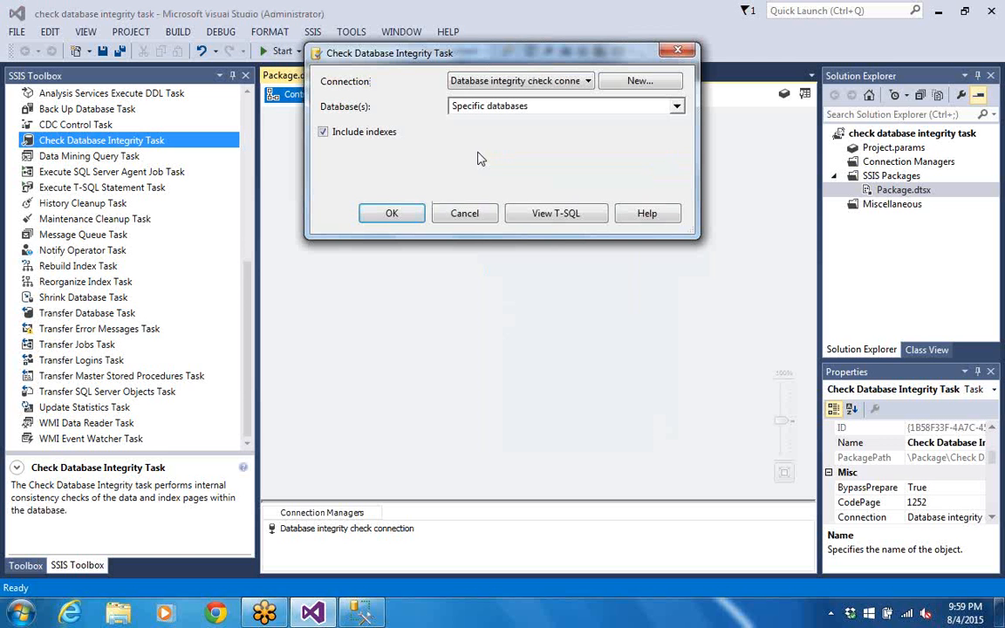
left_click(533, 226)
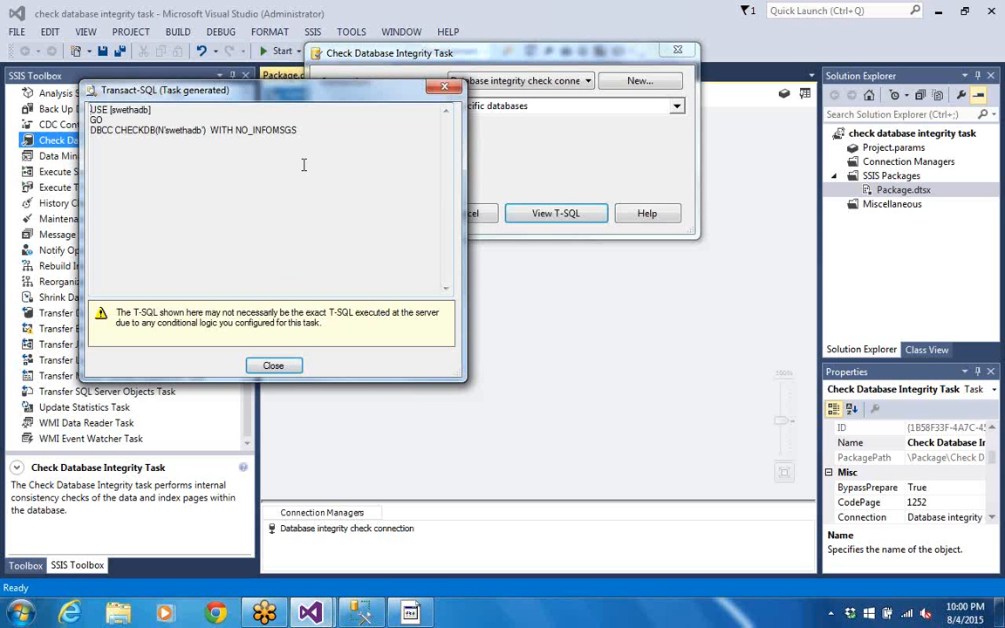
left_click(272, 367)
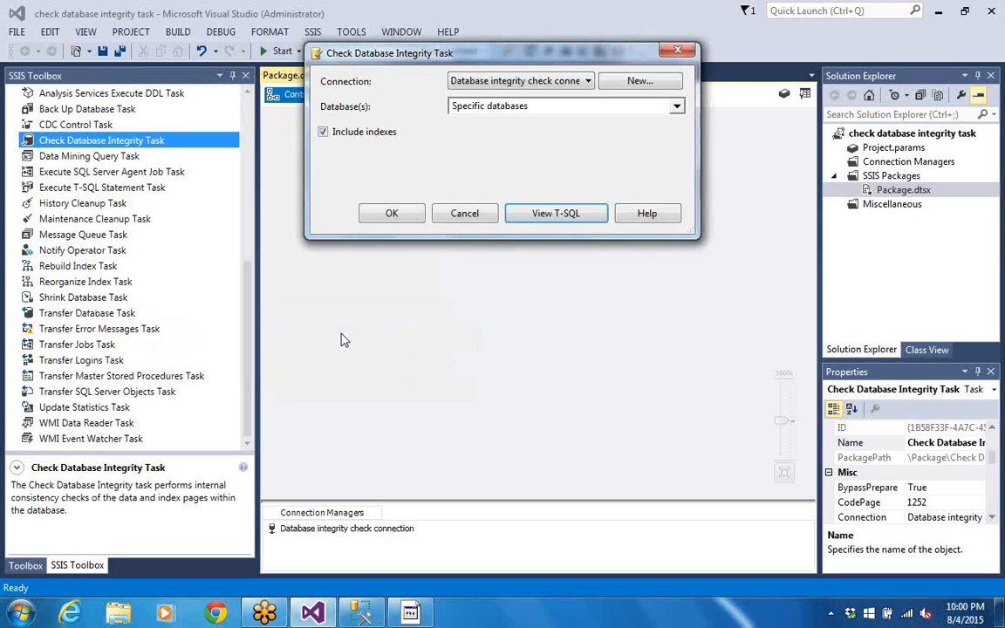
left_click(397, 215)
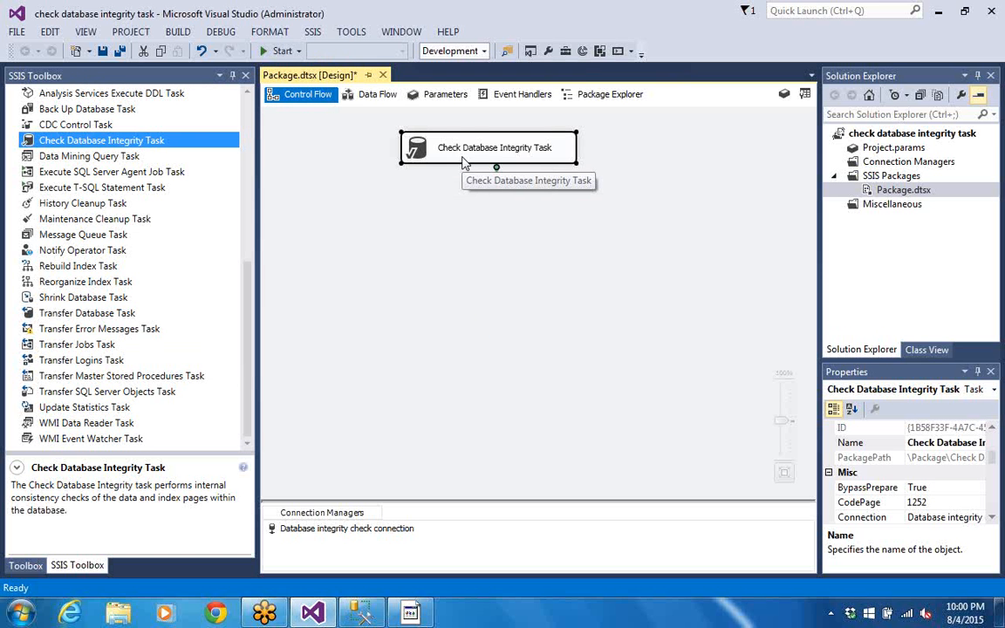
right_click(475, 162)
left_click(484, 171)
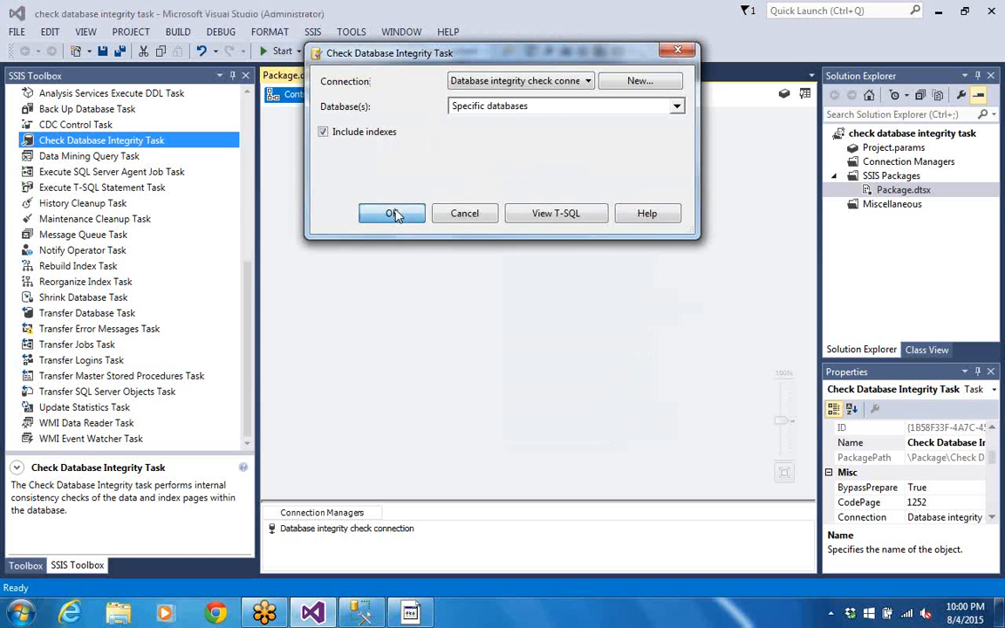
left_click(394, 214)
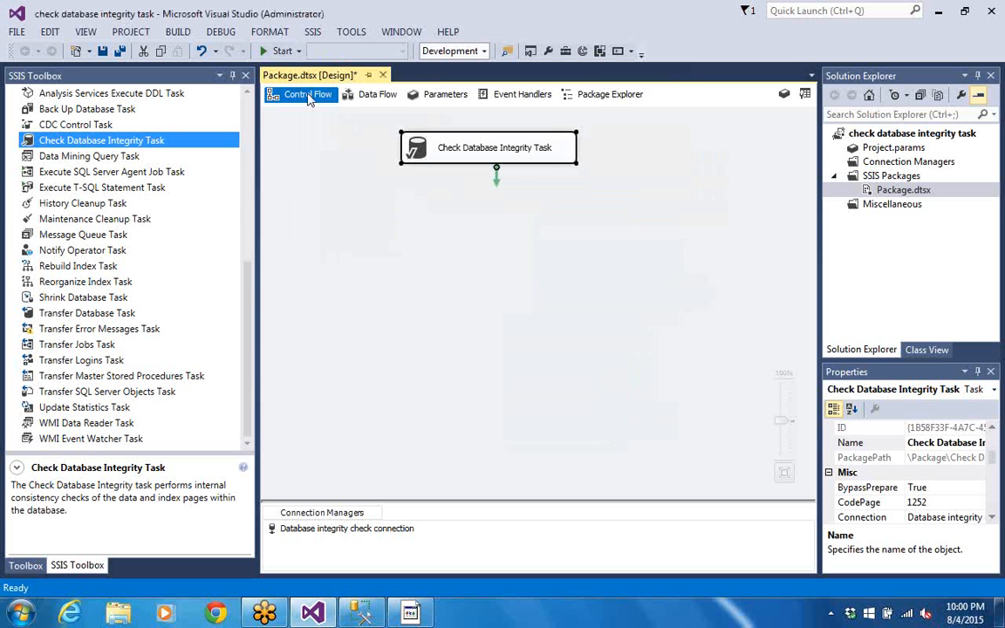
Run the package, and review its execution results after stopping the debugging session.
left_click(259, 49)
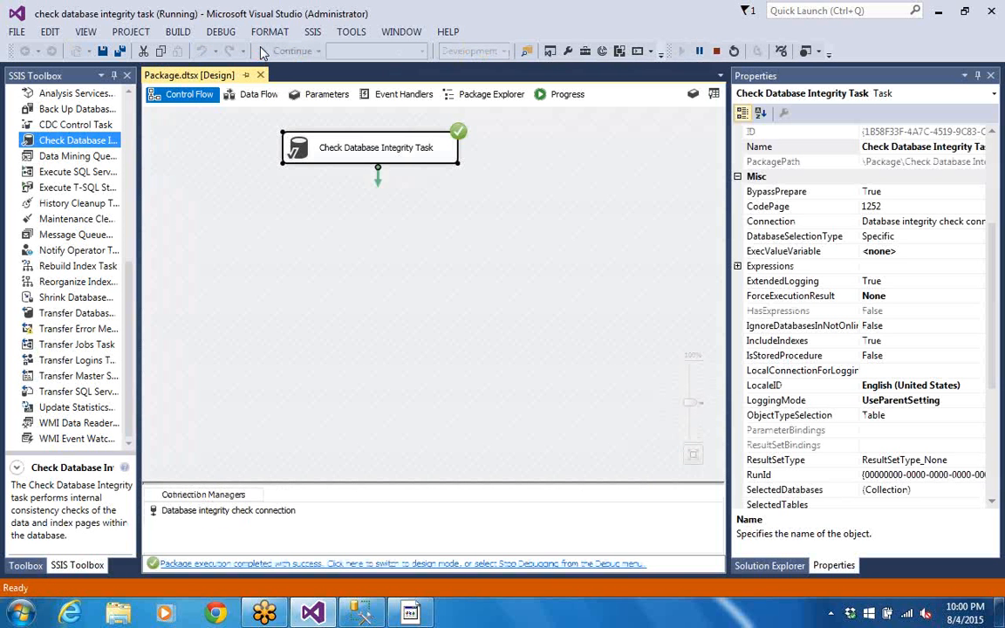
left_click(716, 51)
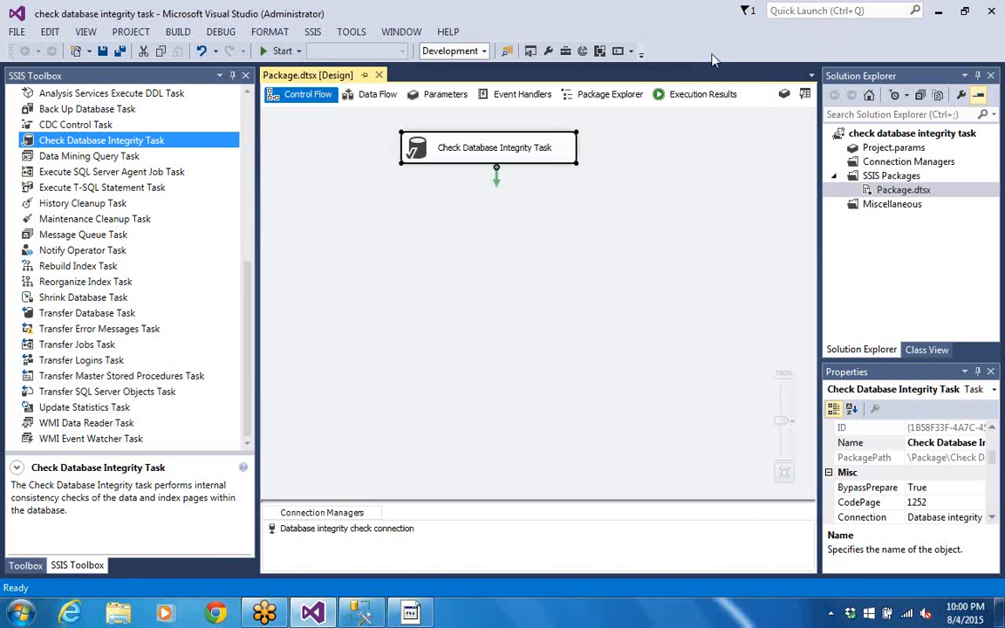
left_click(666, 96)
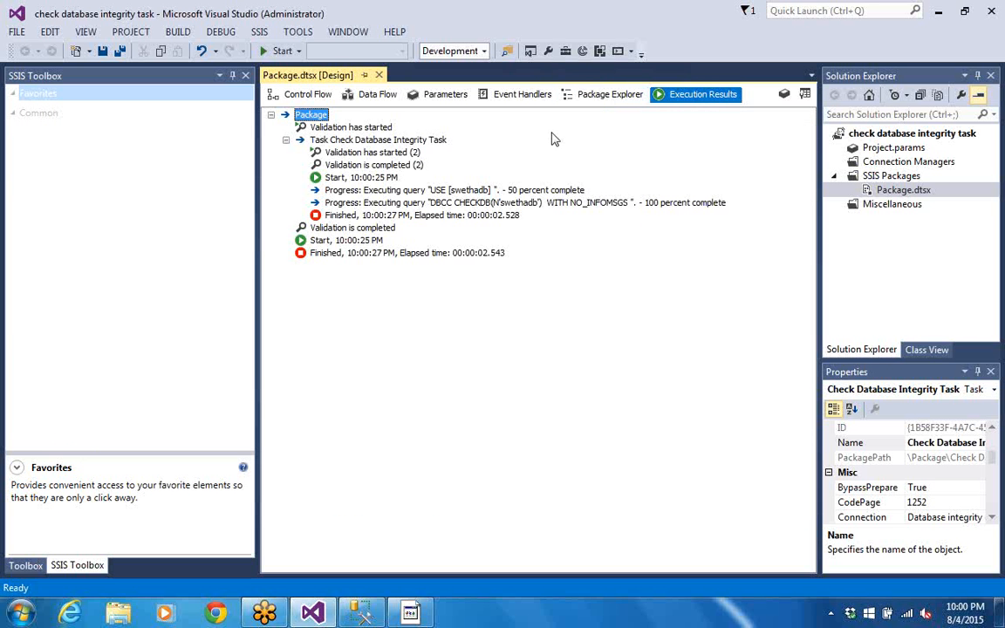
left_click(304, 101)
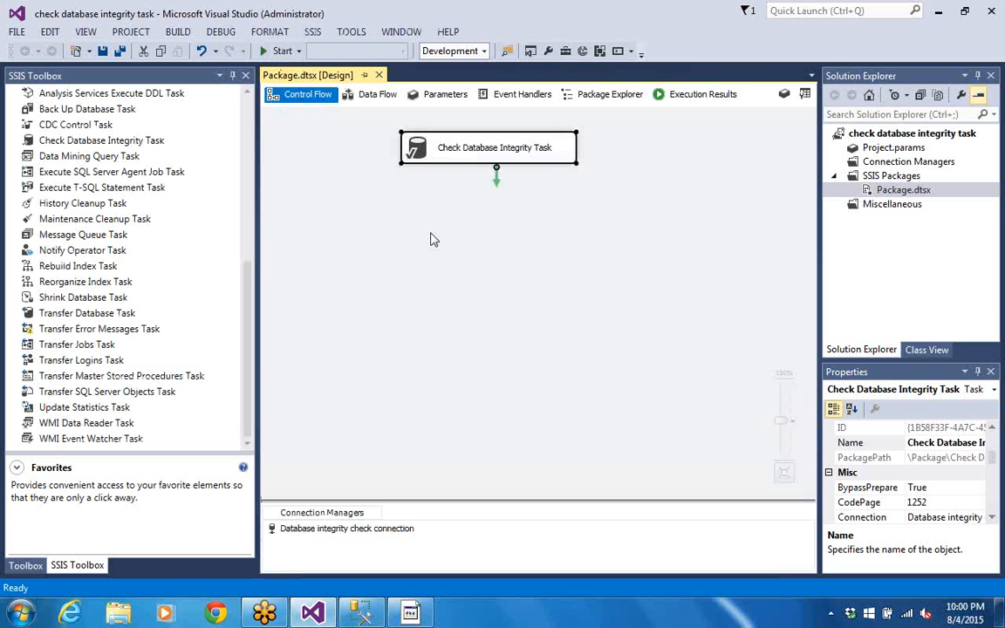
Reopen the Check Database Integrity Task and examine its DBCC CHECKDB statement for swethadb again.
right_click(486, 150)
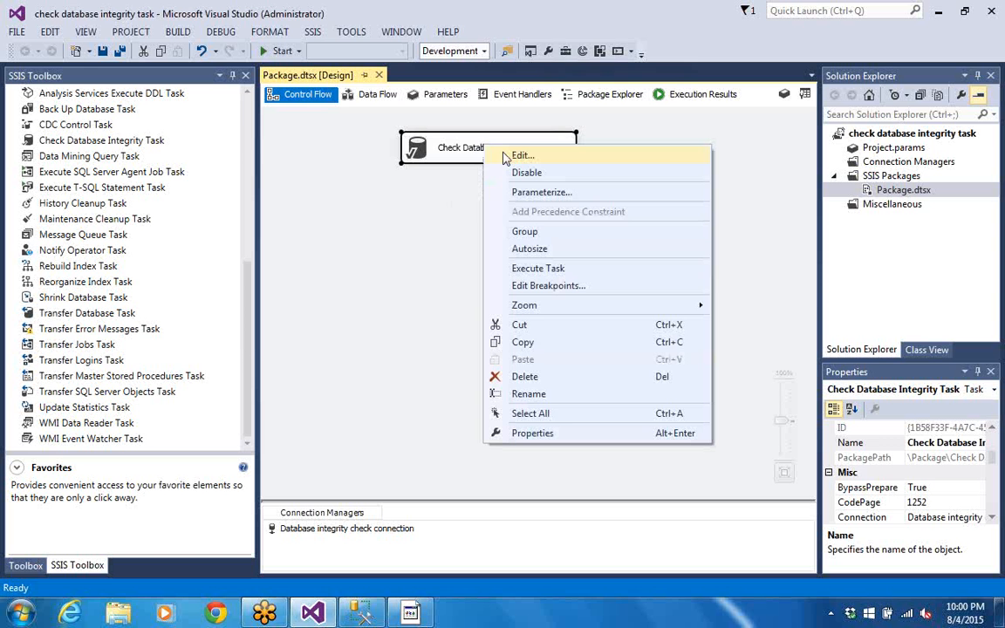
left_click(506, 156)
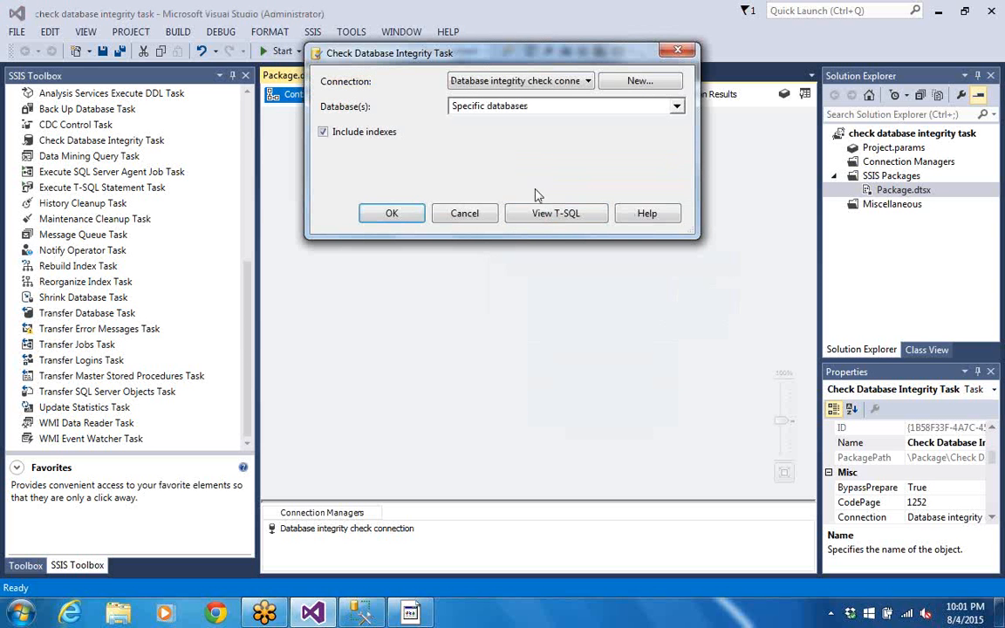
left_click(559, 217)
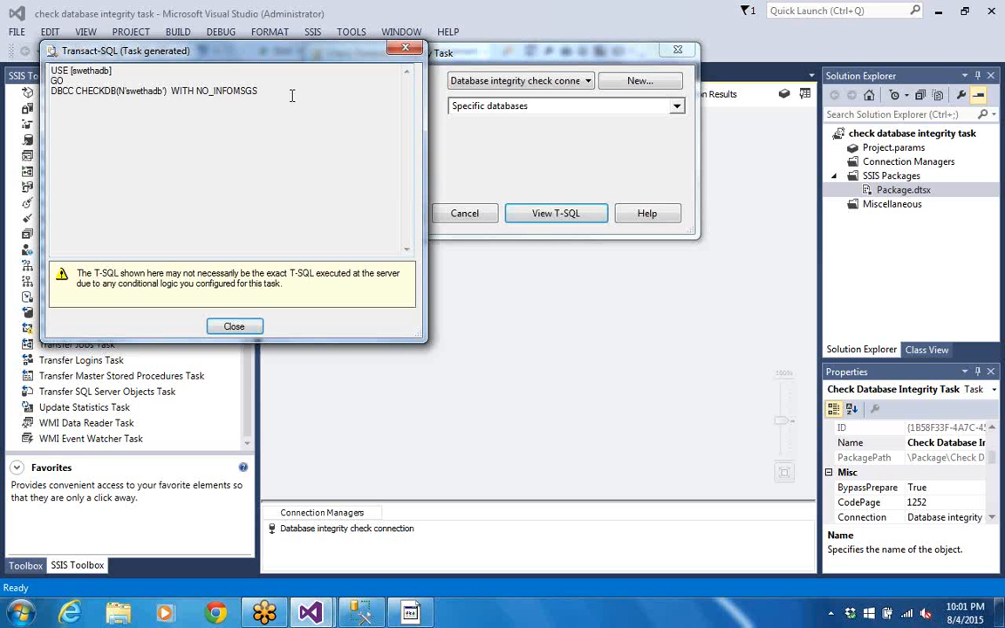
left_click(233, 323)
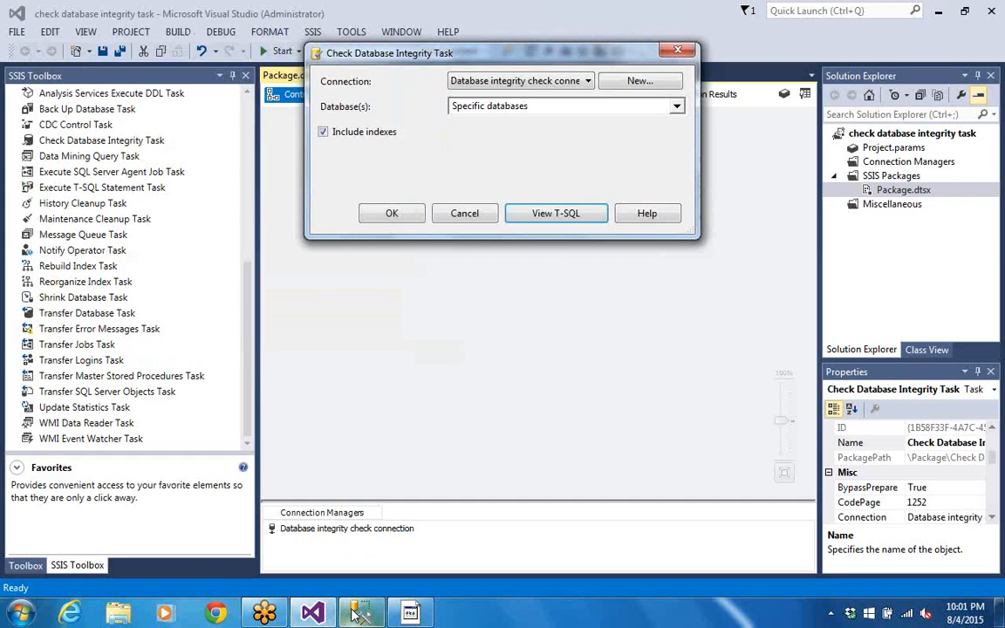
Switch to SQL Server Management Studio and create a new query that targets the swethadb database.
left_click(361, 613)
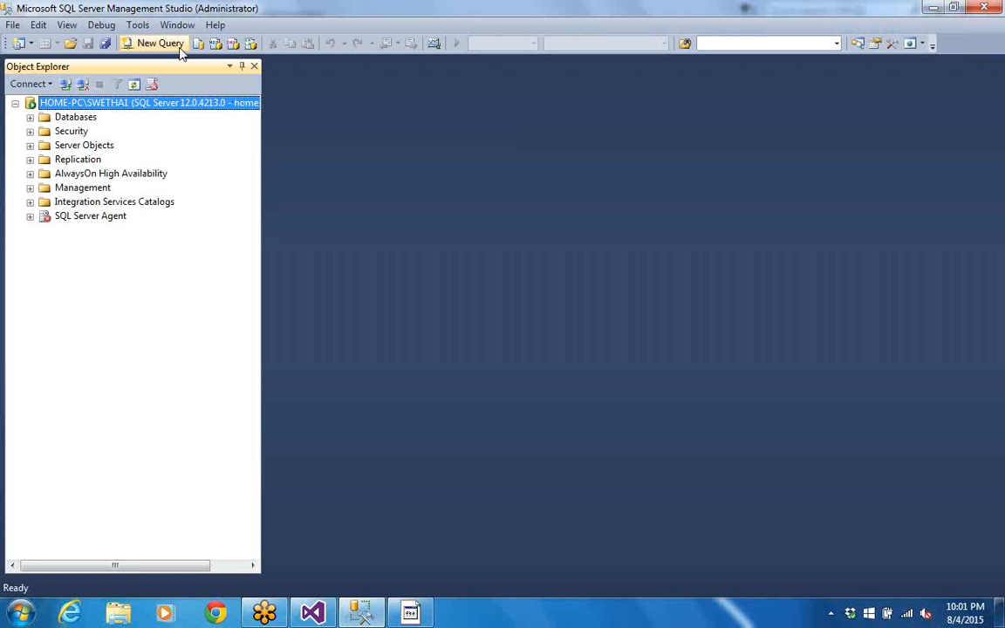
left_click(175, 45)
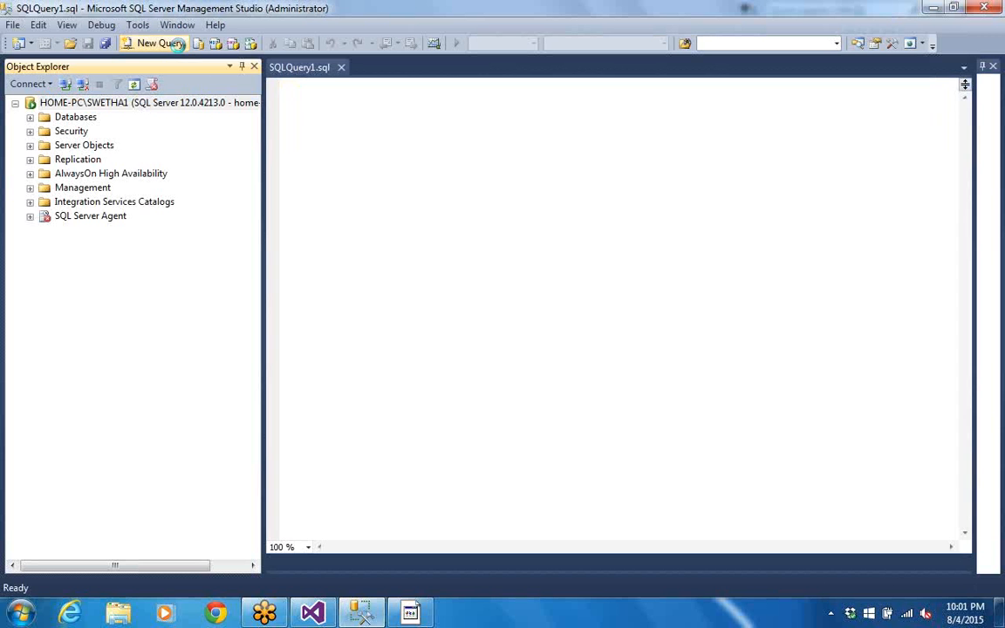
left_click(173, 63)
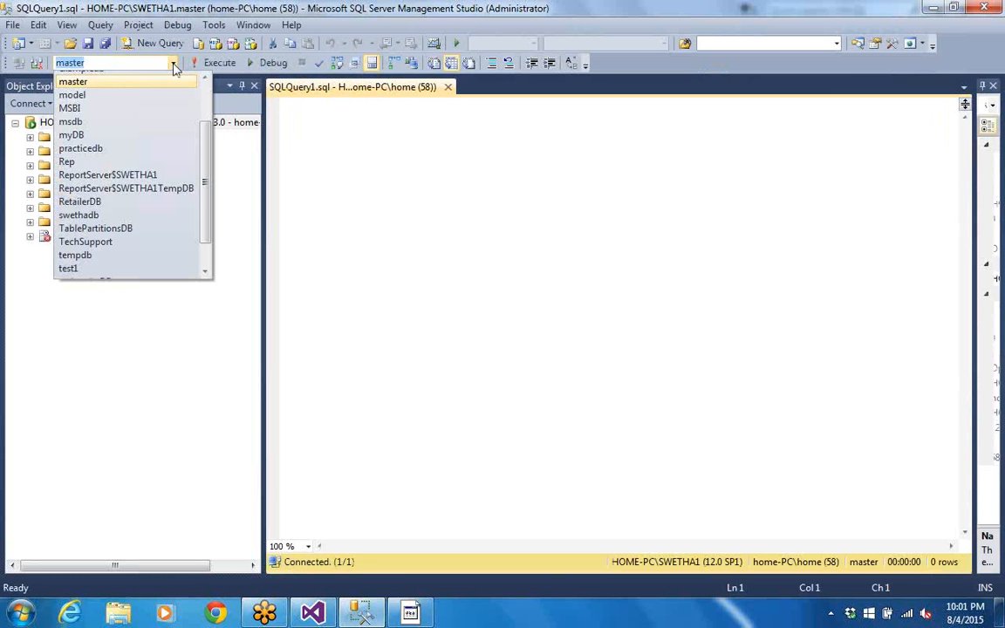
left_click(105, 221)
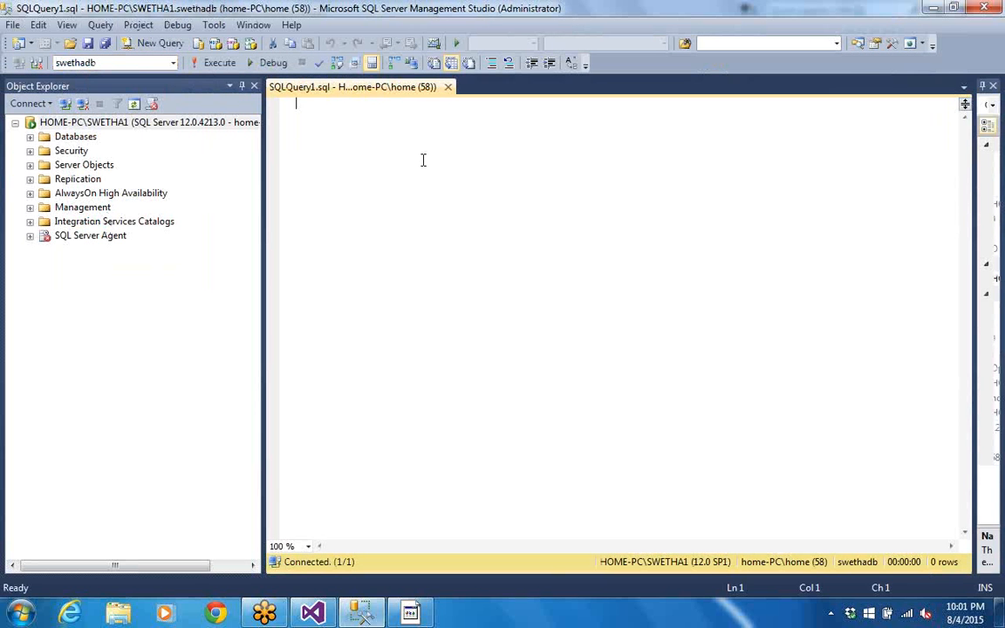
type("select ")
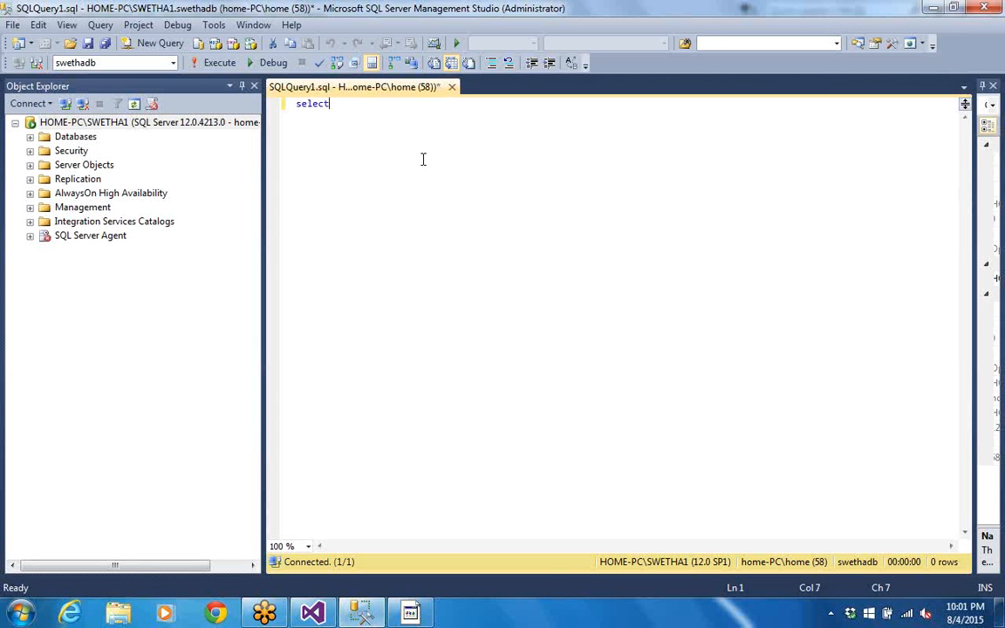
type("* from")
key("BackSpace")
key("BackSpace")
key("BackSpace")
key("BackSpace")
key("BackSpace")
key("BackSpace")
key("BackSpace")
key("BackSpace")
key("BackSpace")
key("BackSpace")
key("BackSpace")
key("BackSpace")
key("BackSpace")
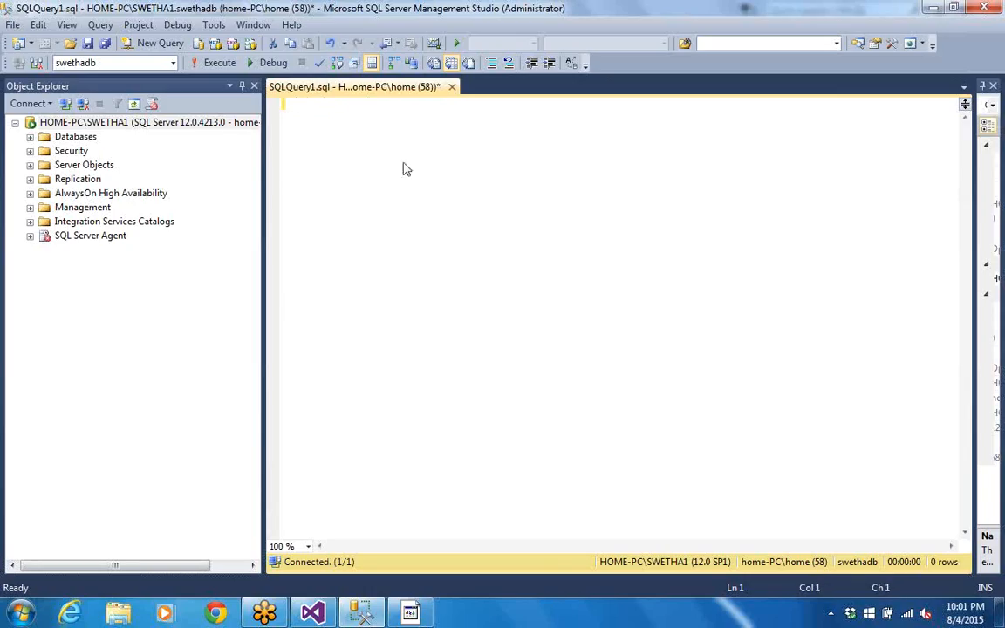
Browse the objects of swethadb in Object Explorer, and switch back to Visual Studio to save the integrity task's settings.
left_click(31, 137)
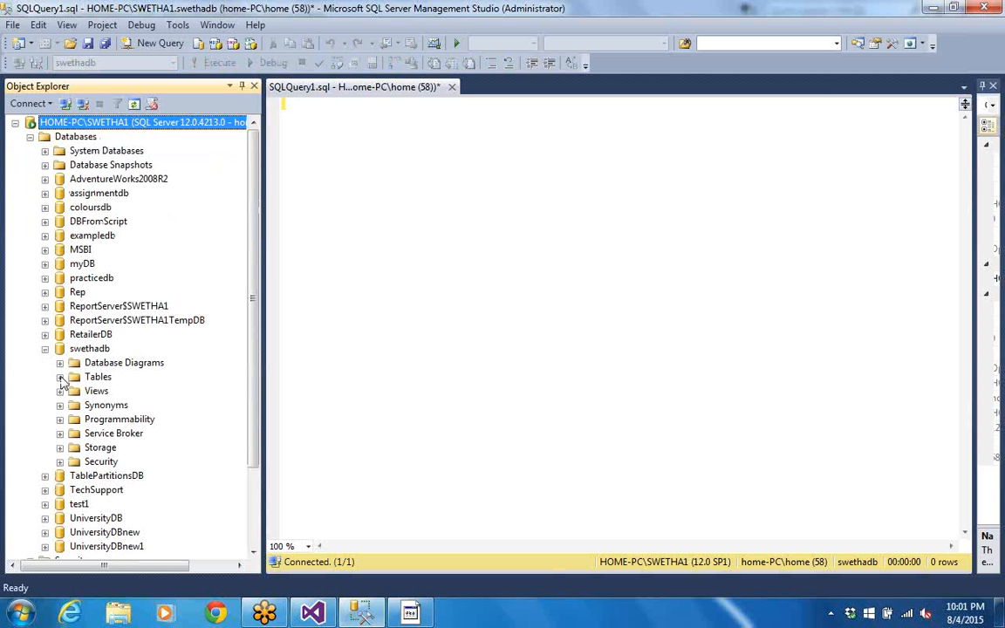
left_click(60, 378)
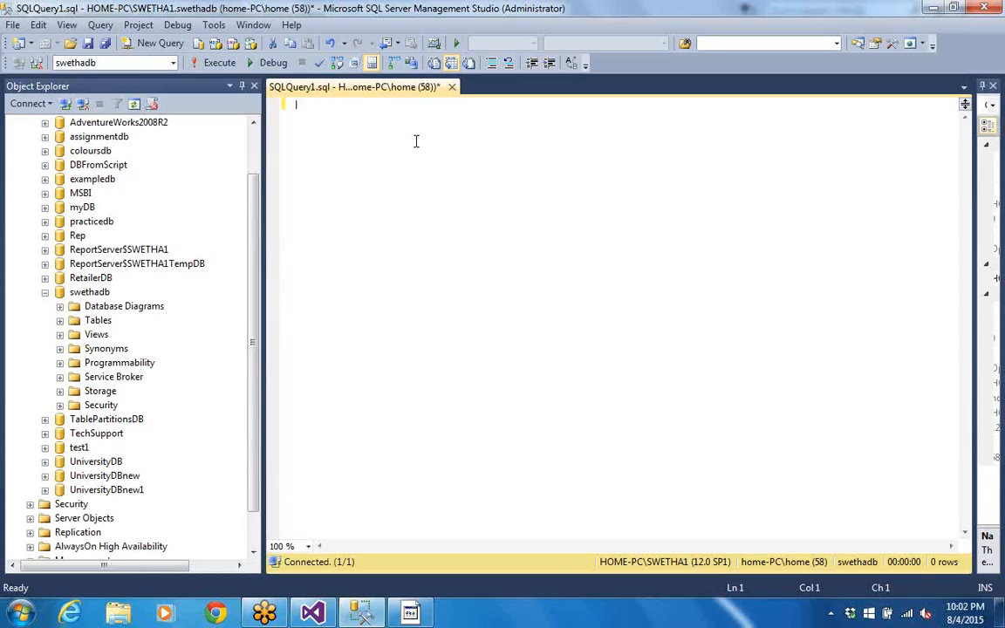
mouse_move(323, 620)
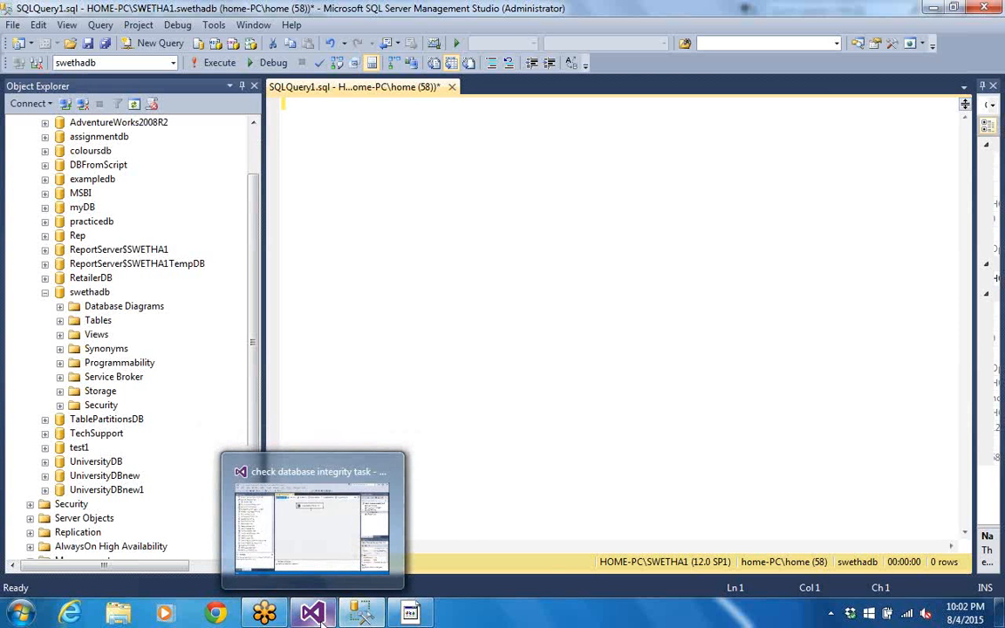
left_click(323, 618)
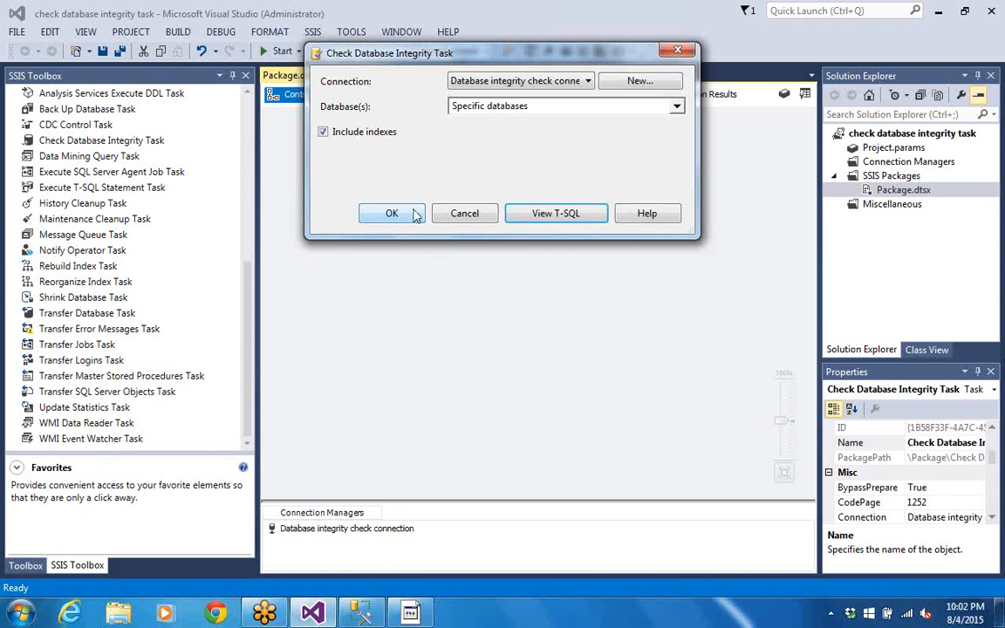
left_click(392, 212)
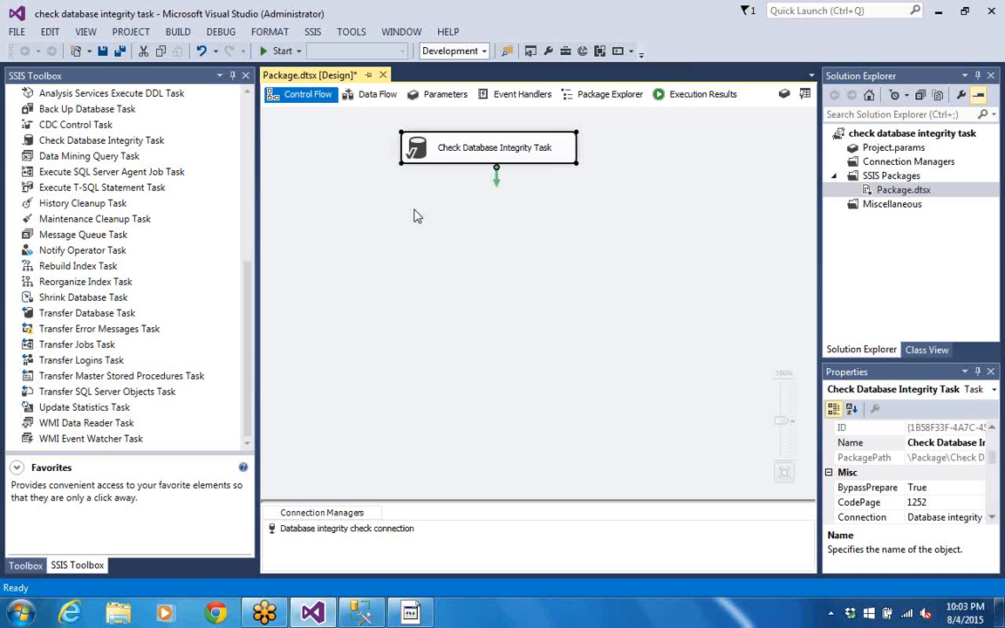
Switch to SQL Server Management Studio and run the statement "use master" in the open query.
left_click(365, 614)
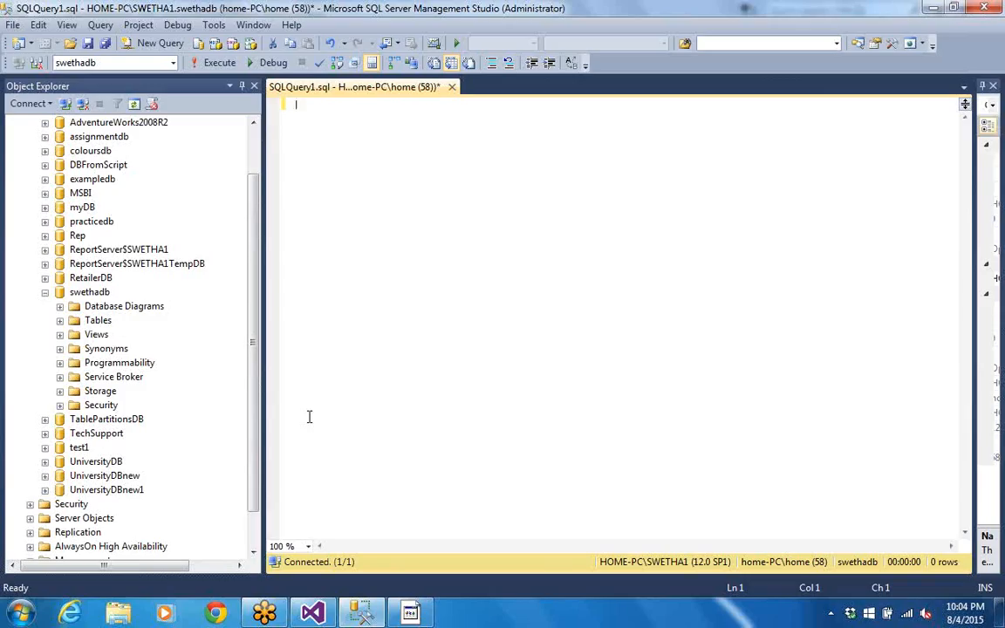
type("use")
left_click_drag(256, 233, 251, 153)
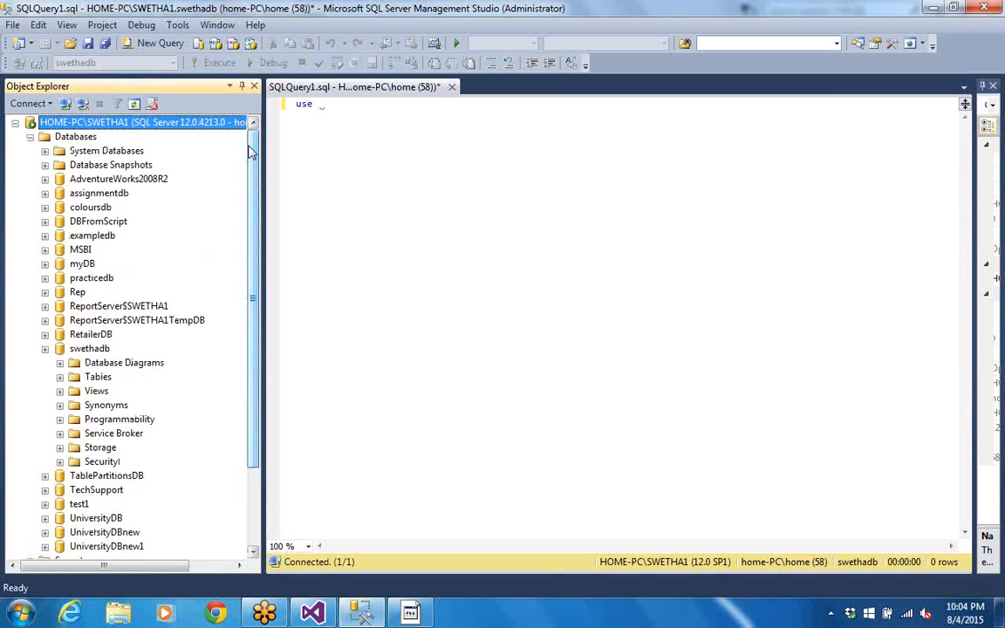
left_click(353, 107)
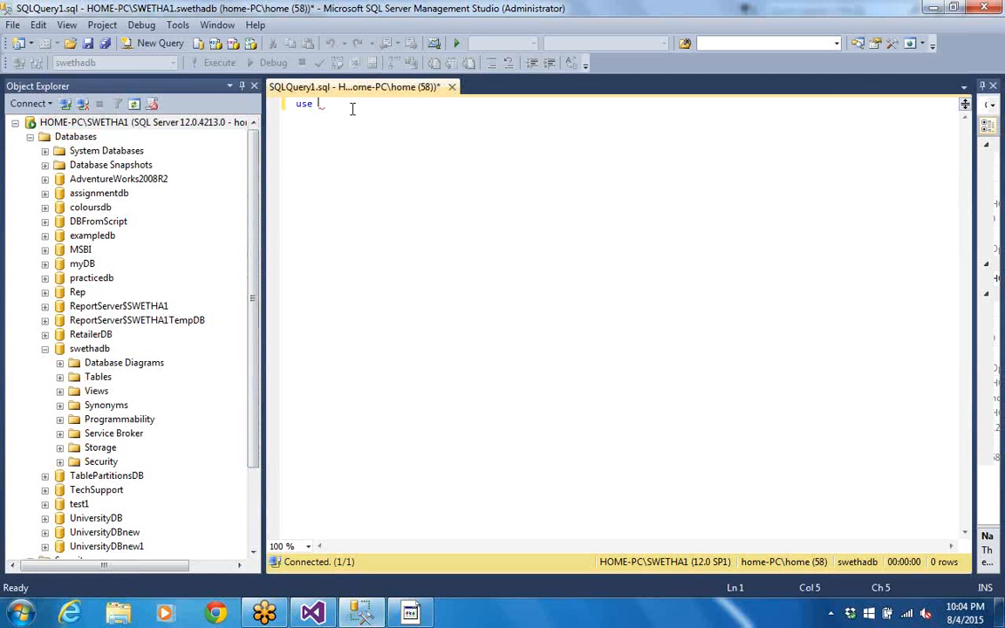
type("master")
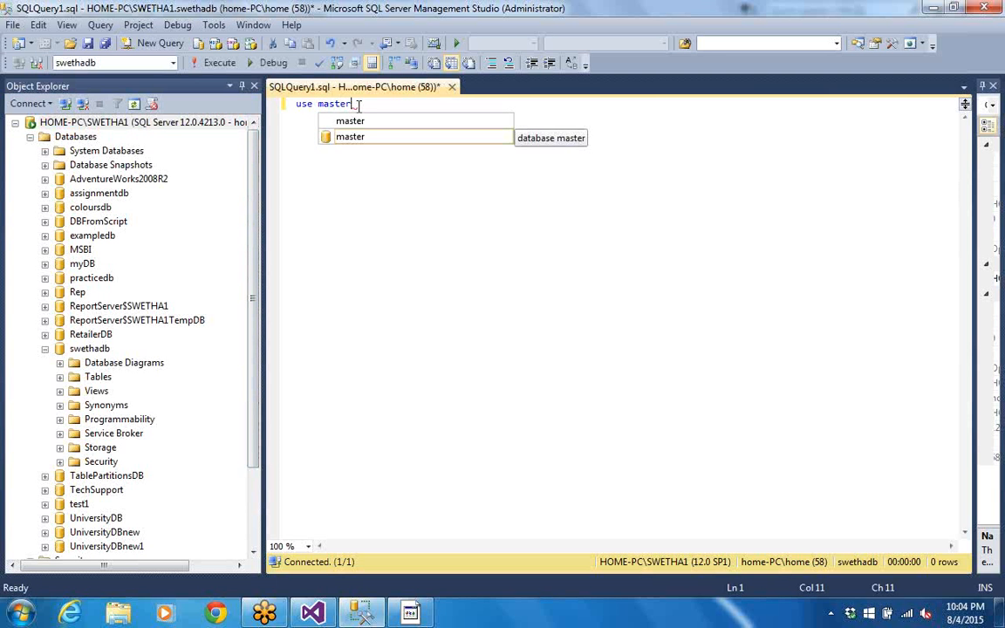
left_click(45, 152)
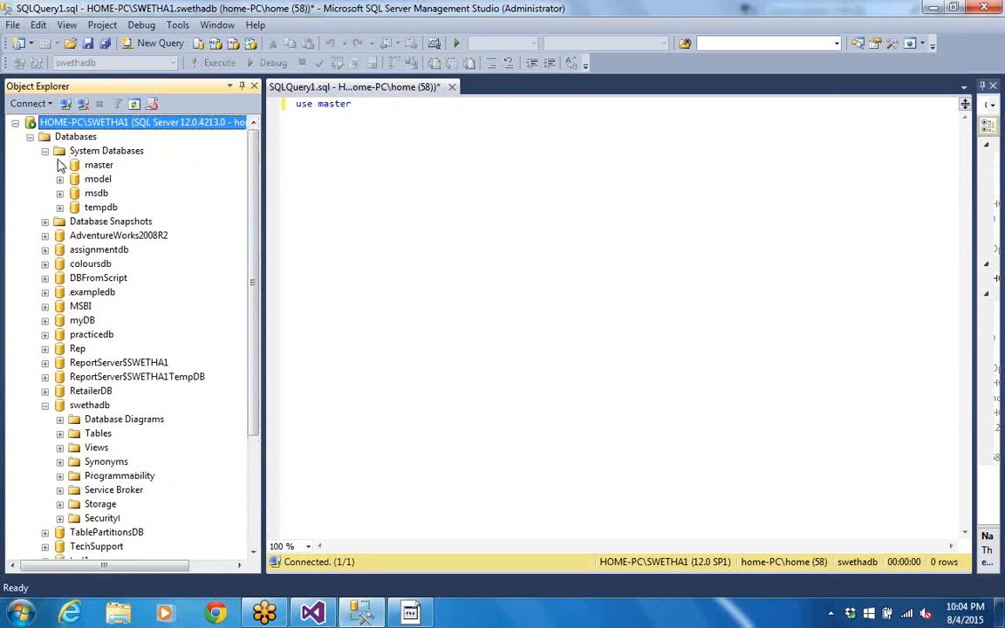
left_click_drag(361, 103, 250, 122)
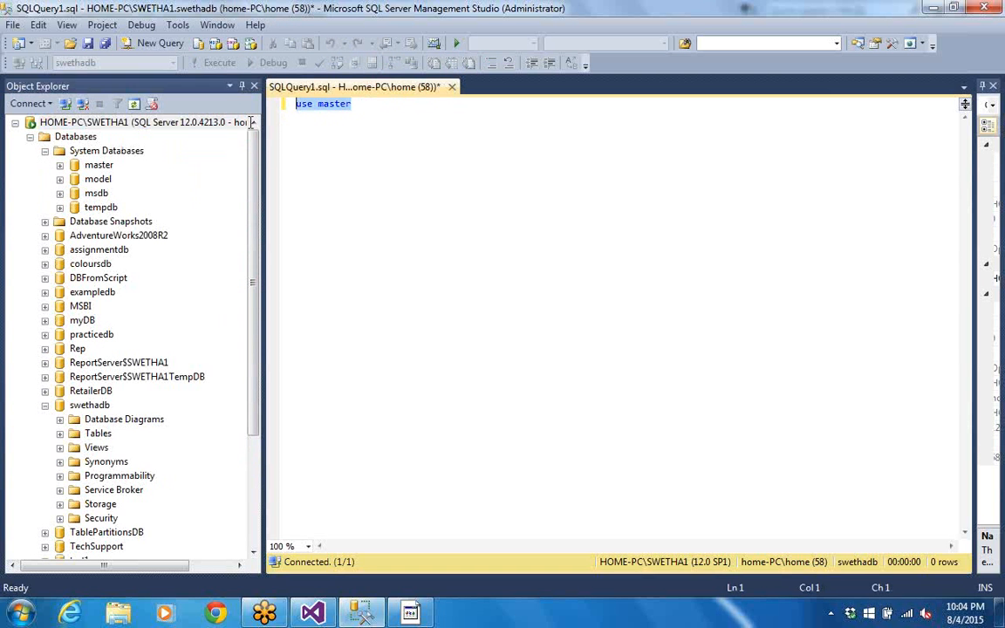
left_click(213, 66)
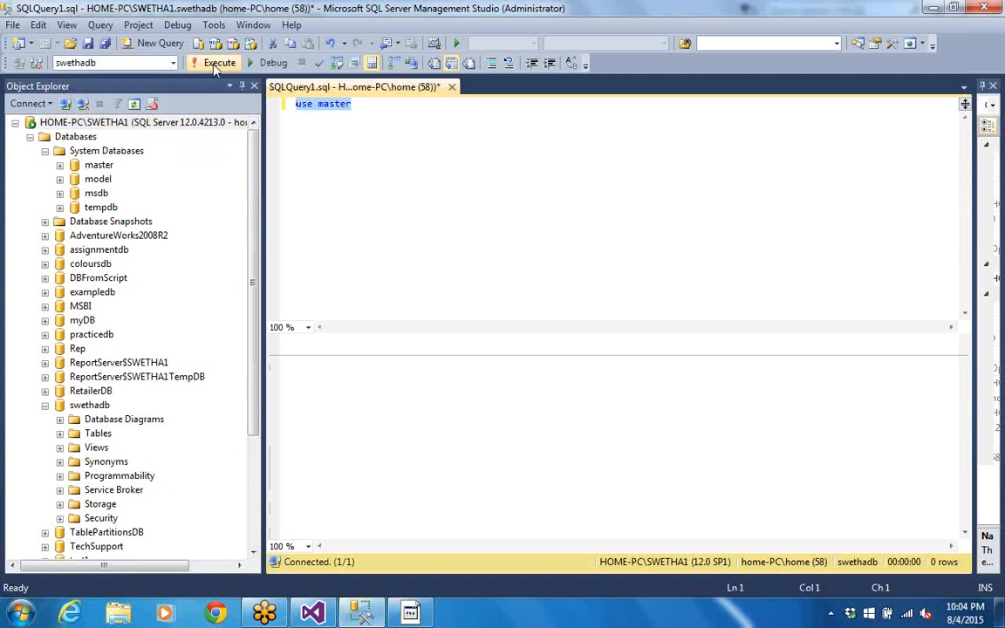
Add the statement "create database sqlserverserviceBrokerdb" below "use master" and run only that statement.
left_click(377, 105)
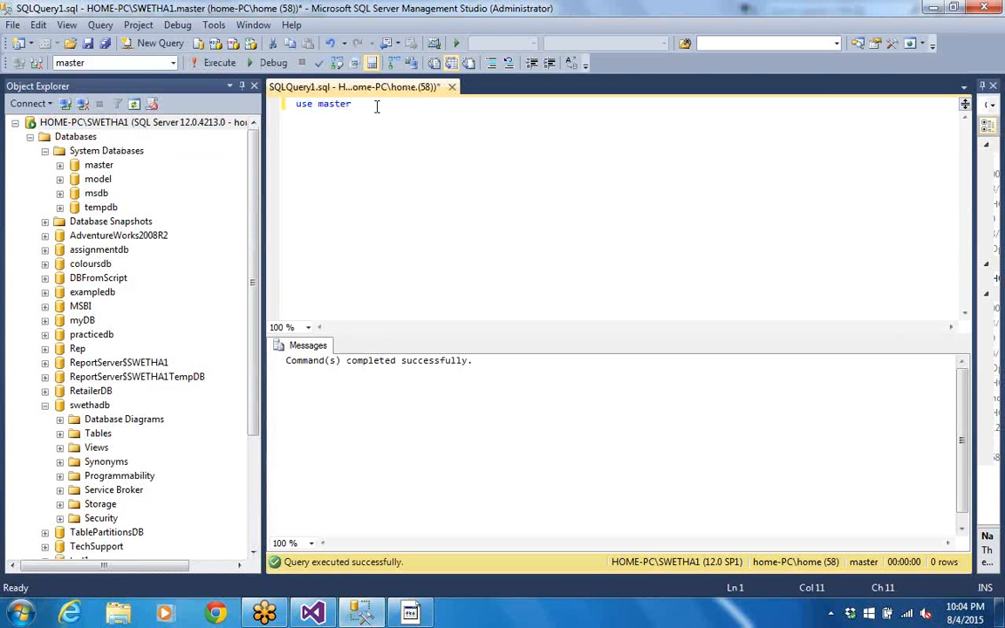
key("Return")
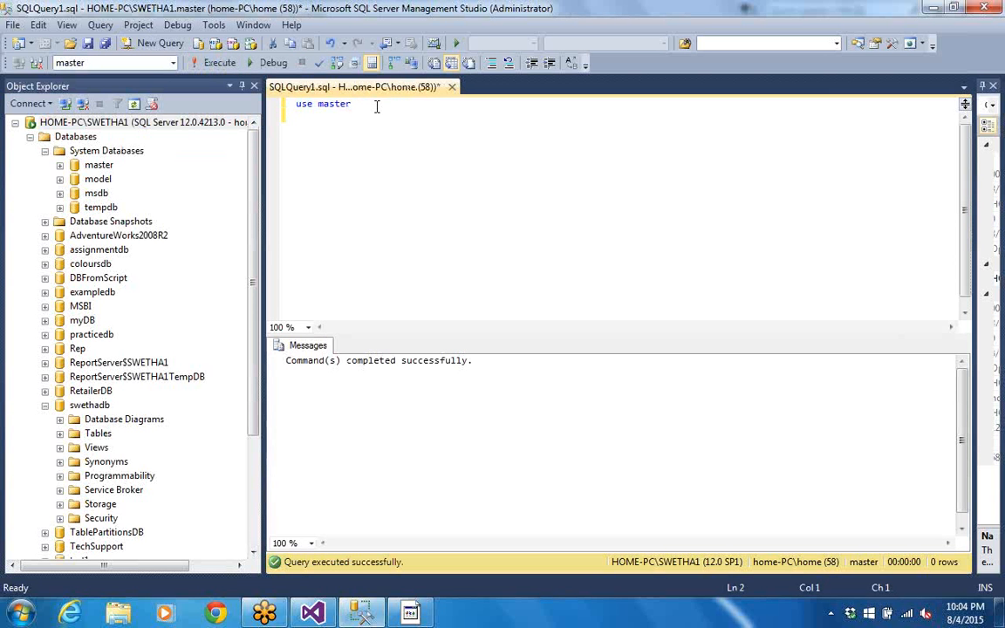
key("Return")
type("alte")
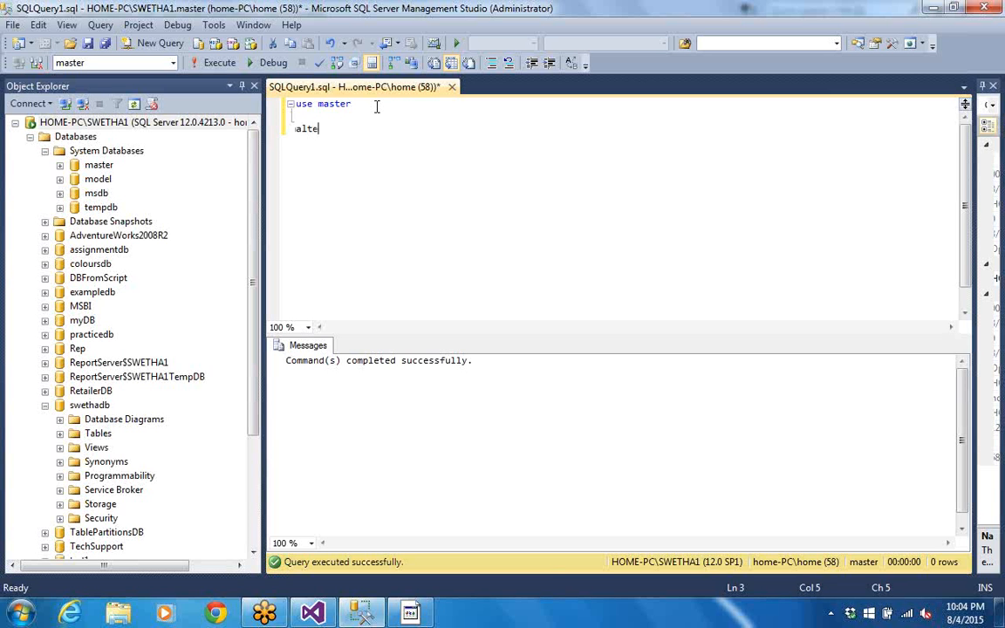
type("r database")
left_click_drag(376, 129, 291, 141)
type("create database")
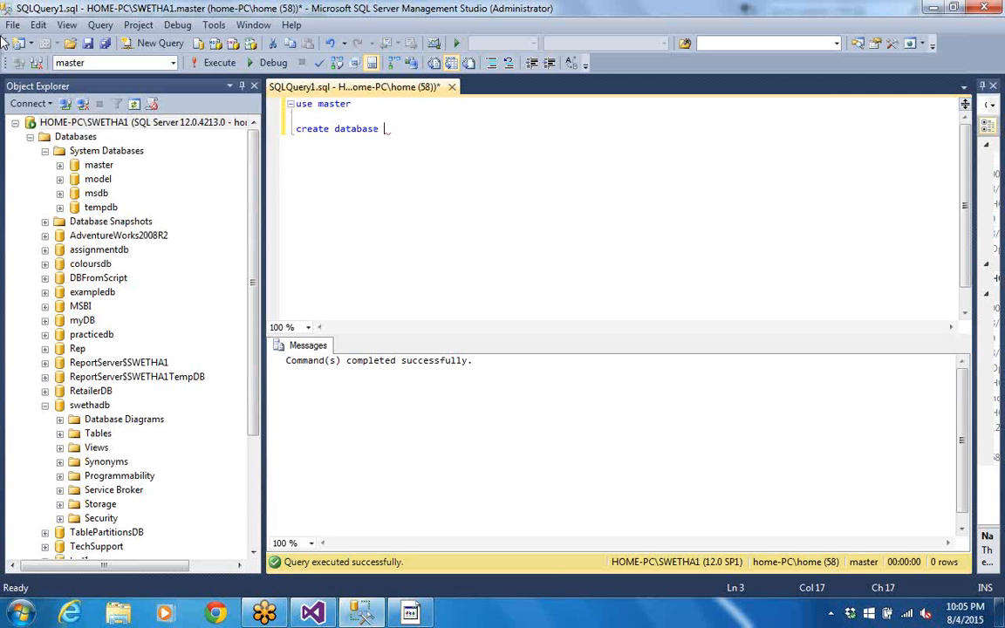
type("sqlserverservi")
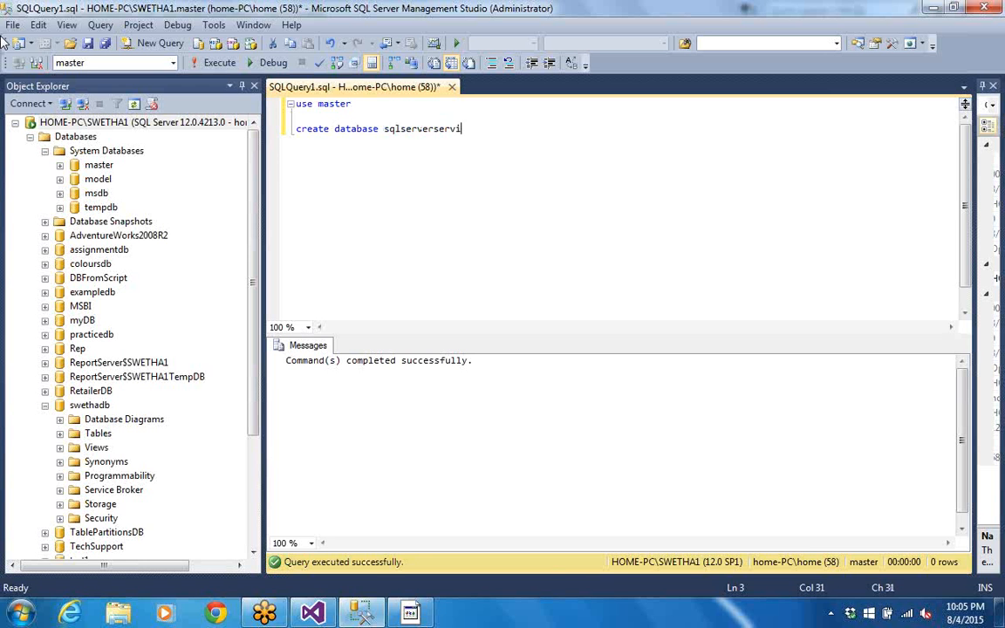
type("ceBrokerdb")
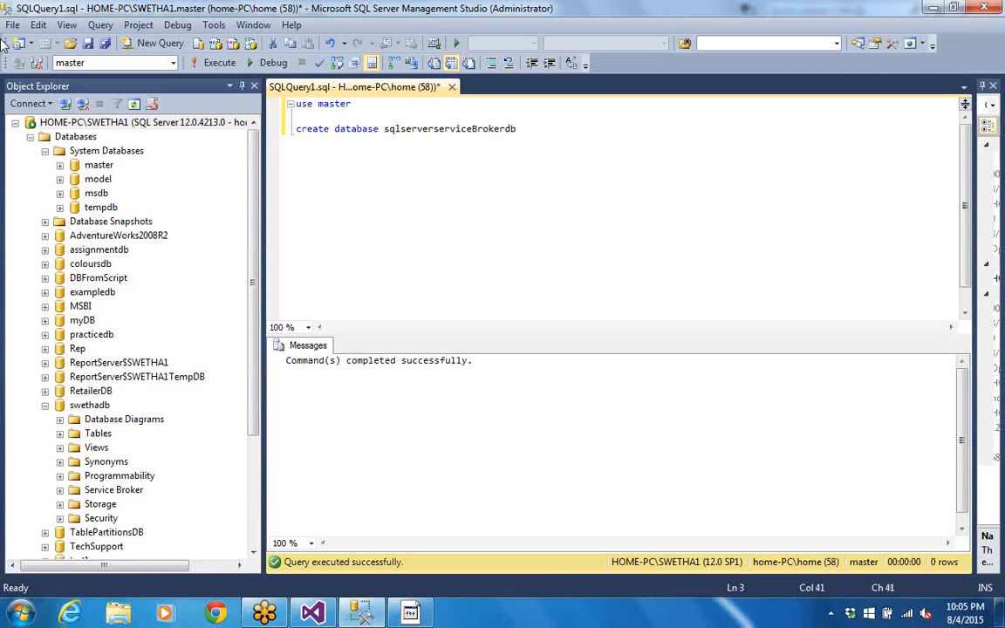
left_click_drag(518, 130, 294, 123)
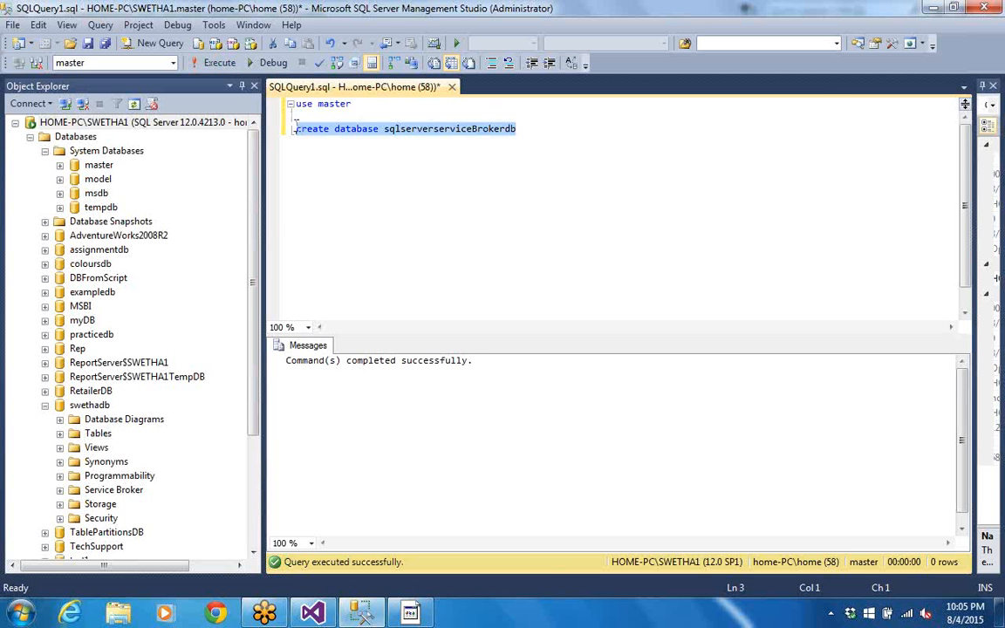
left_click(219, 62)
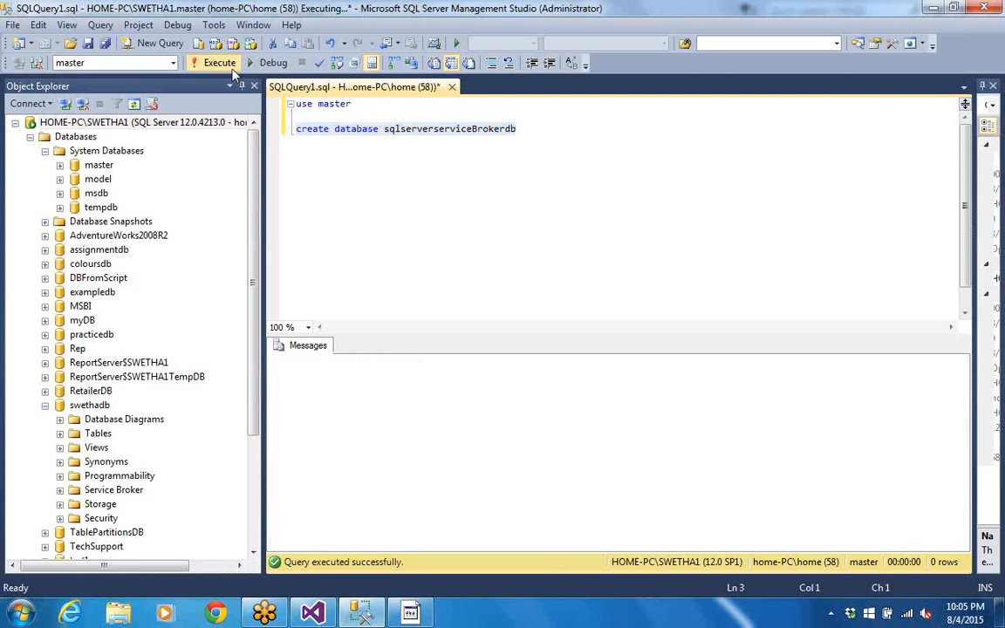
Write "alter database sqlserverserviceBrokerdb" below the create database statement.
left_click(535, 128)
key("Return")
key("Return")
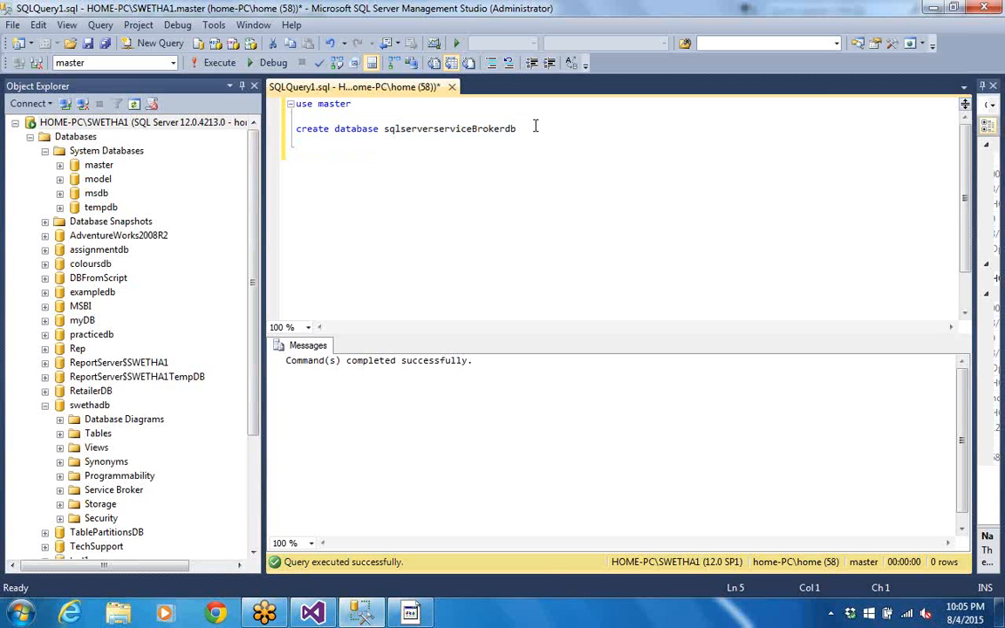
type("alter database")
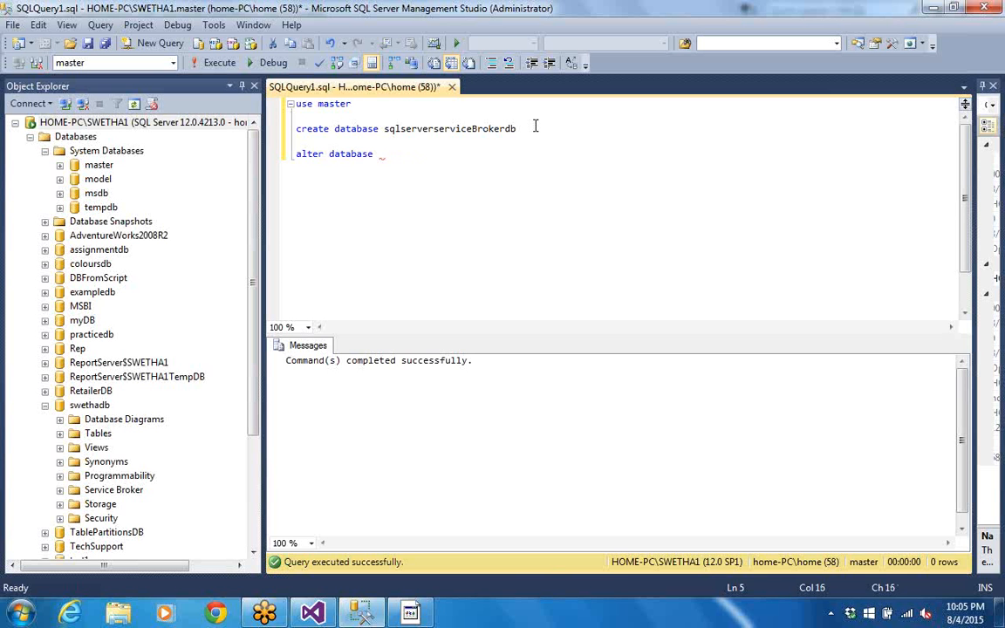
type("sqlserverserv")
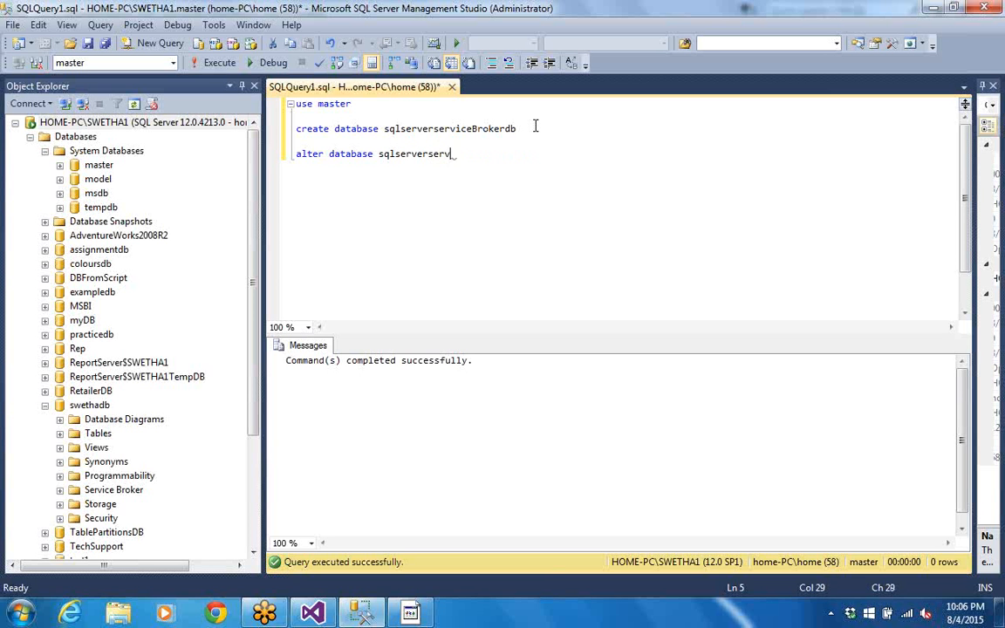
type("iceBrokerdb")
left_click(536, 127)
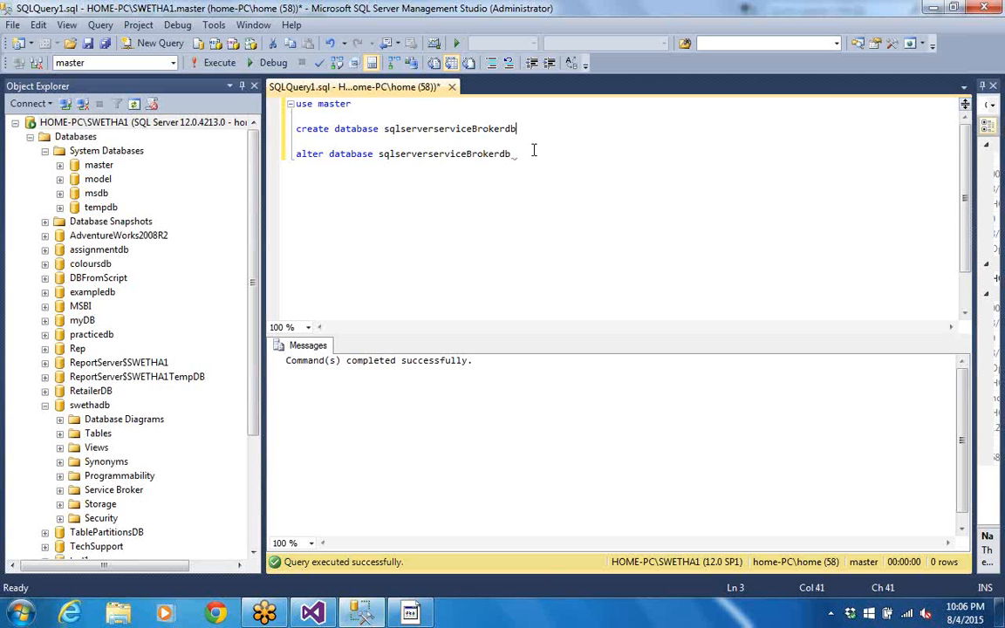
Complete the alter database statement with a second line "set enable_broker" and run only this statement.
left_click(531, 154)
key("Return")
type("set ")
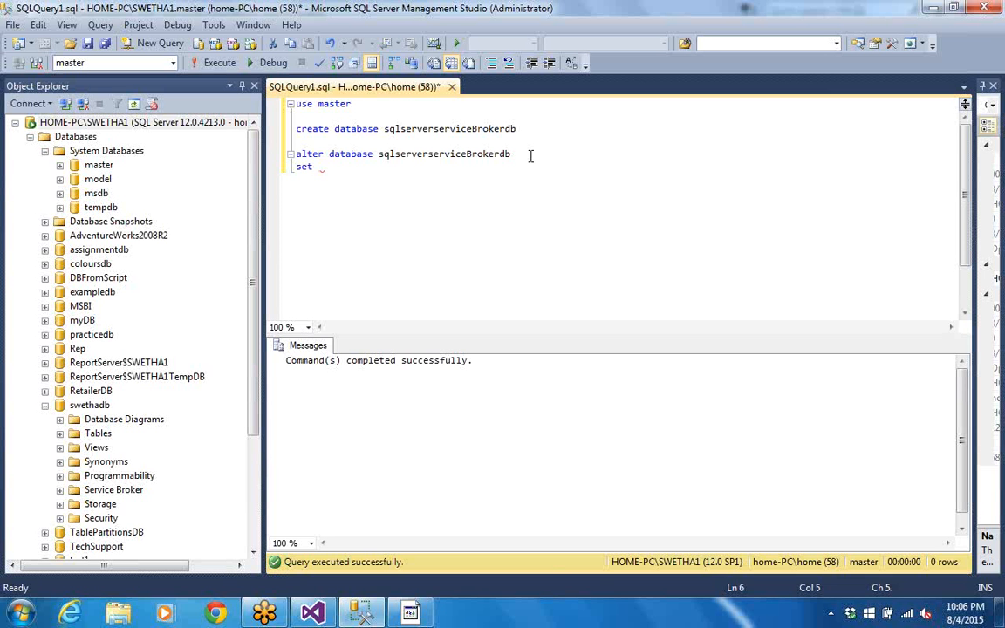
type("enable_broker")
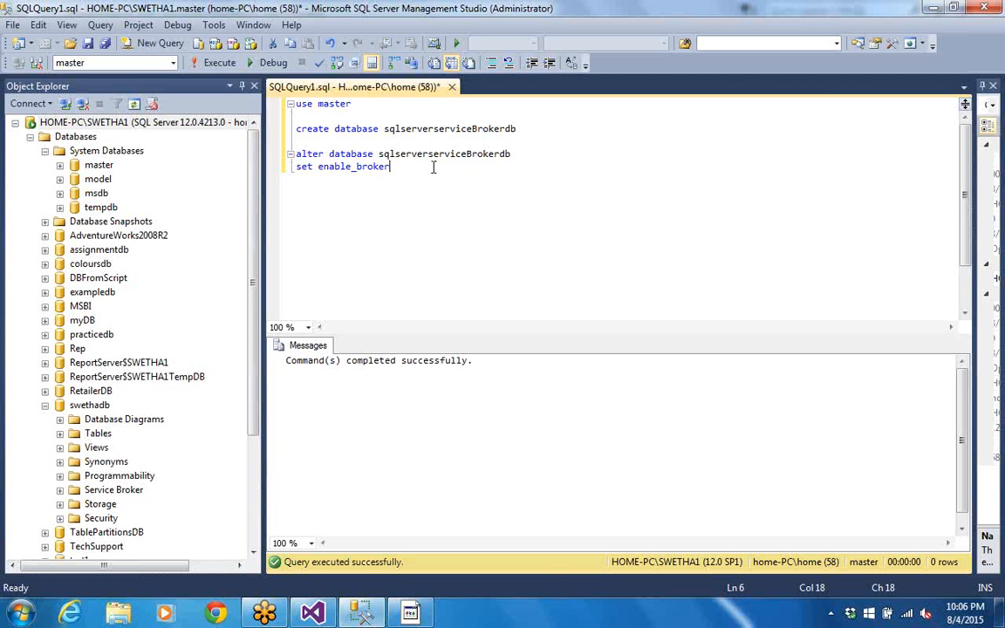
left_click_drag(405, 167, 293, 160)
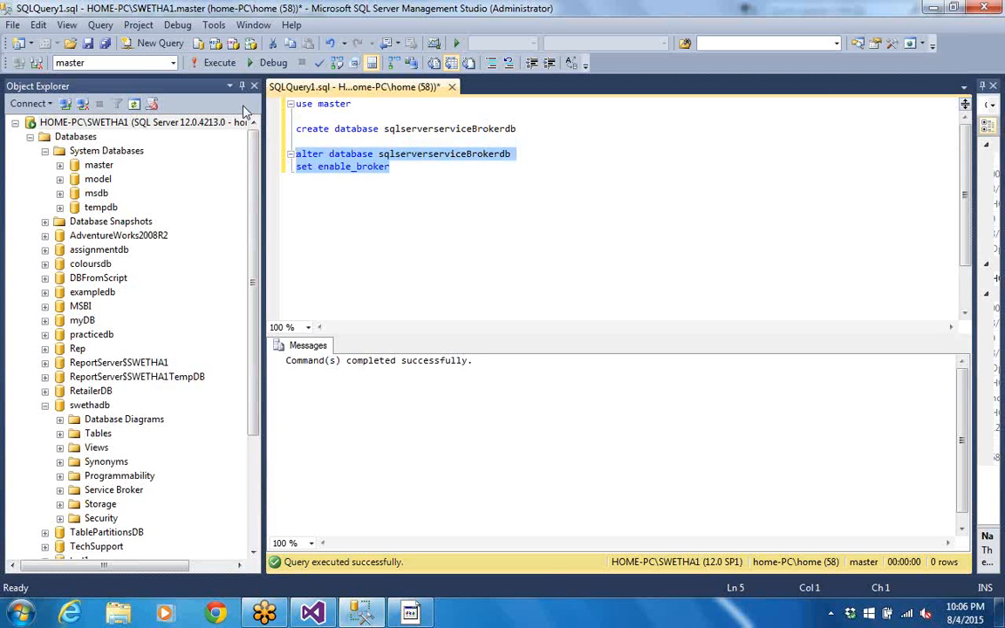
left_click(201, 61)
Add the query "select * from sys.databases" below the alter statement and run only that query.
left_click(461, 169)
key("Return")
key("Return")
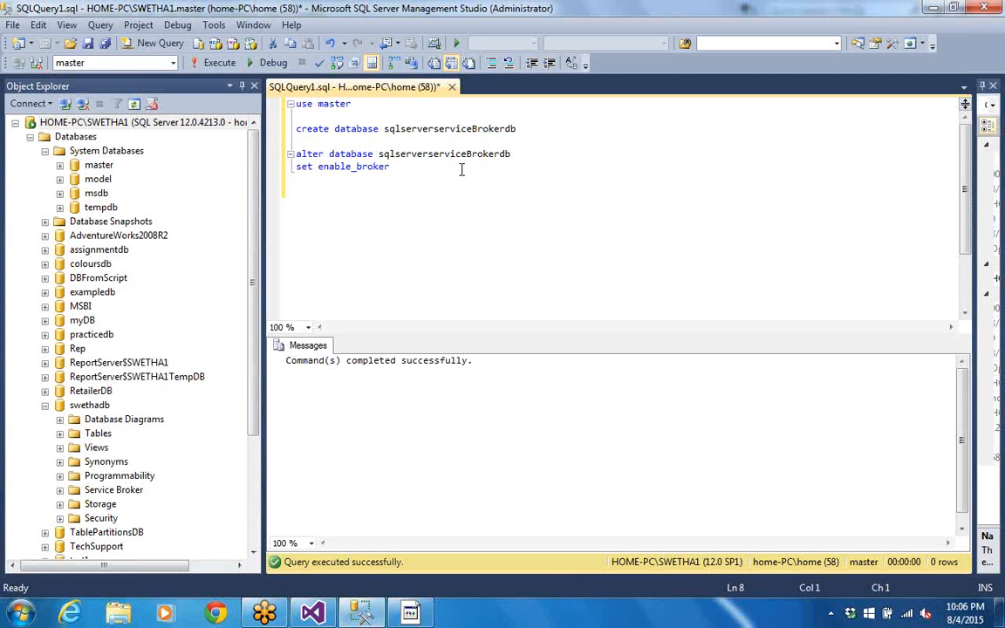
type("select * from sys")
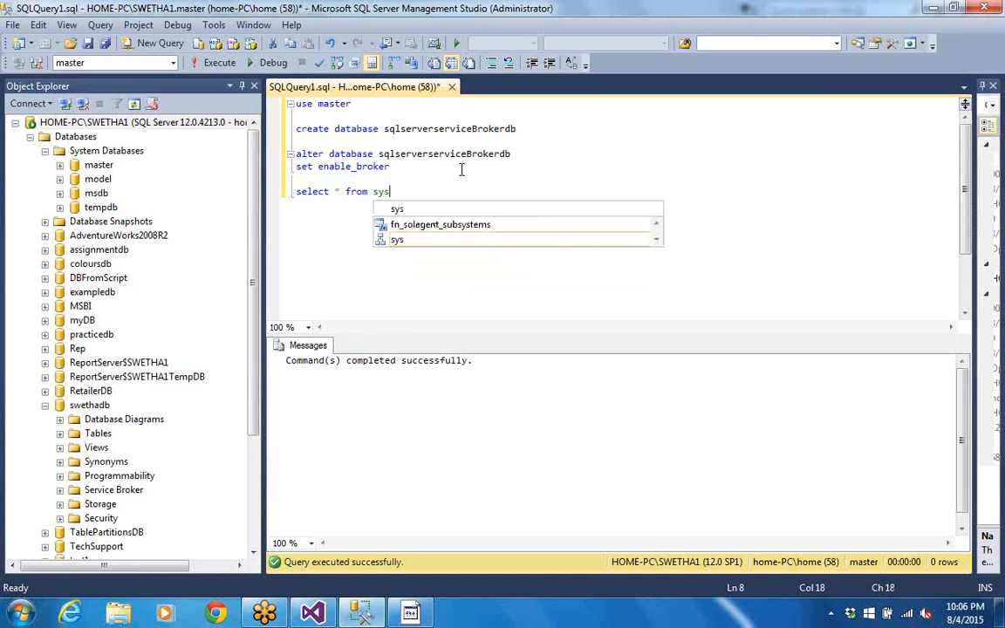
type(".da")
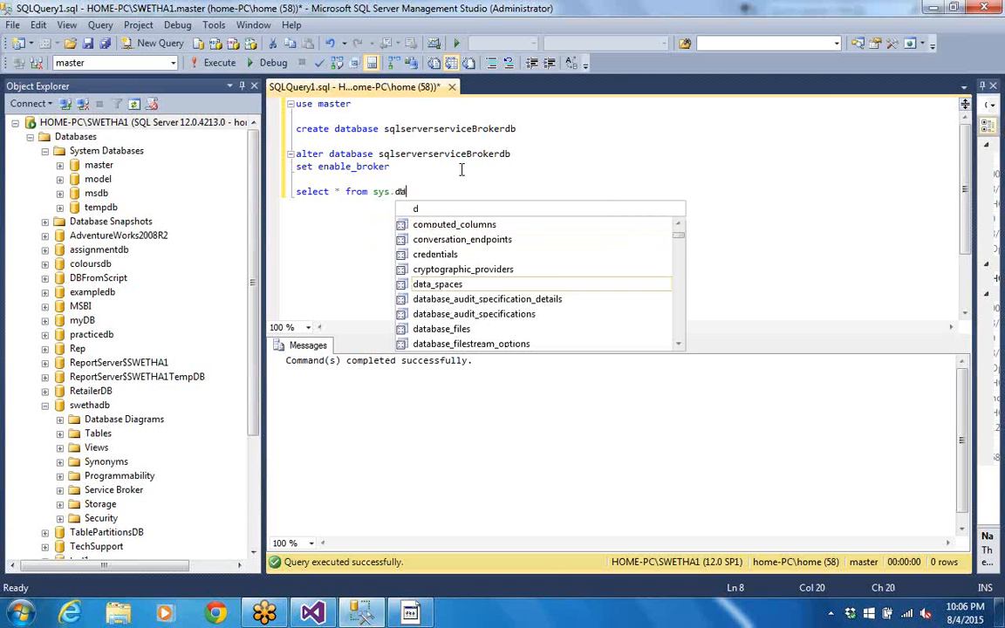
type("tabase")
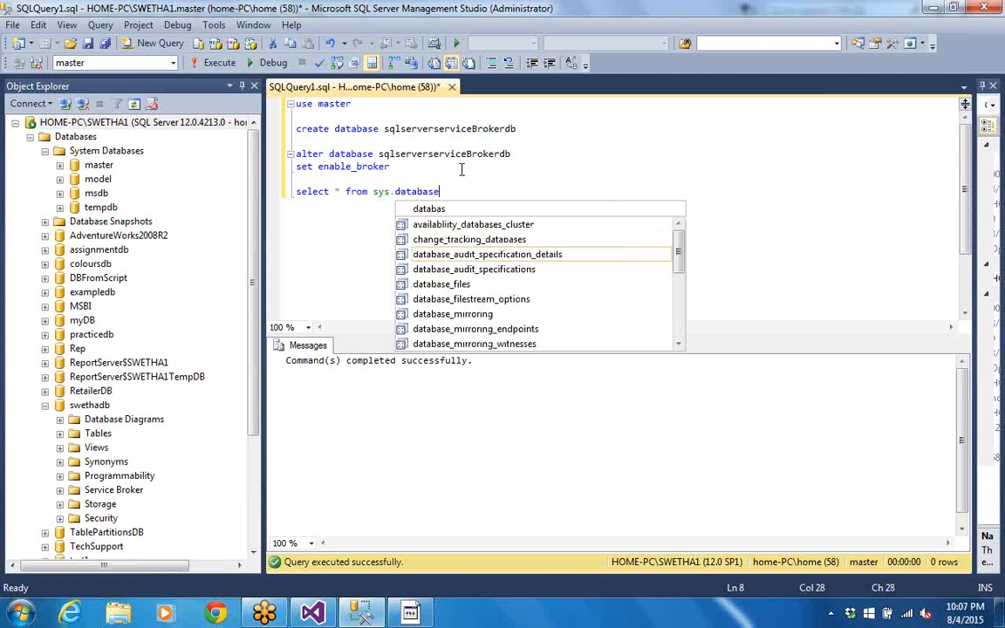
type("s")
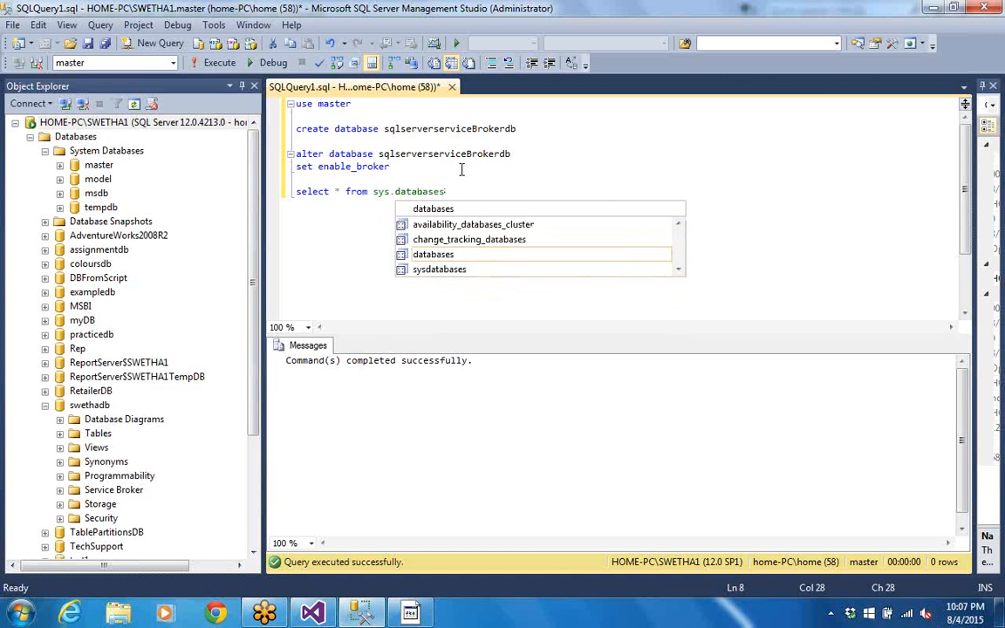
key("shift+Home")
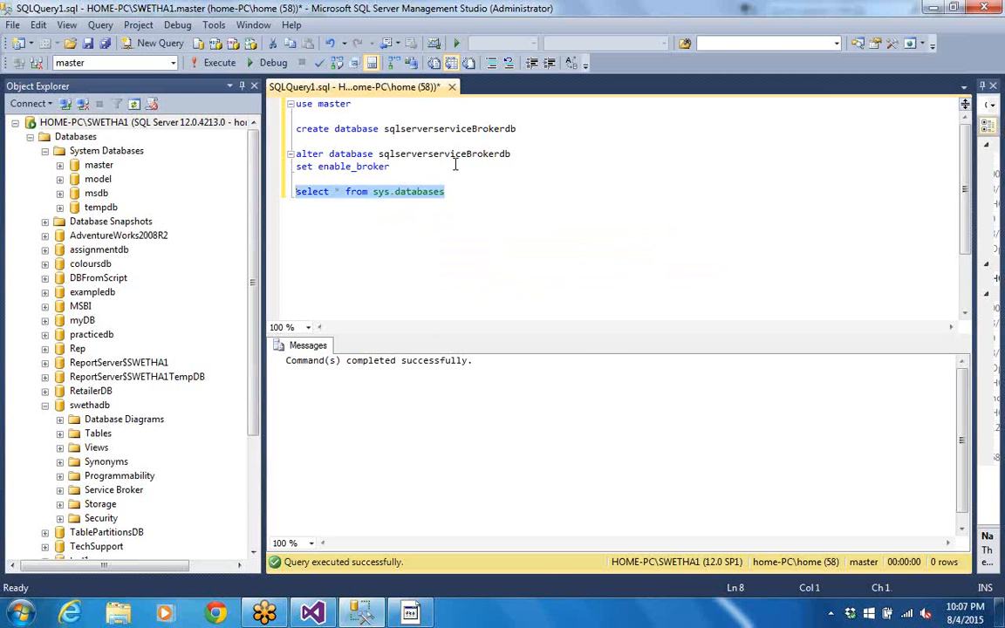
left_click(220, 63)
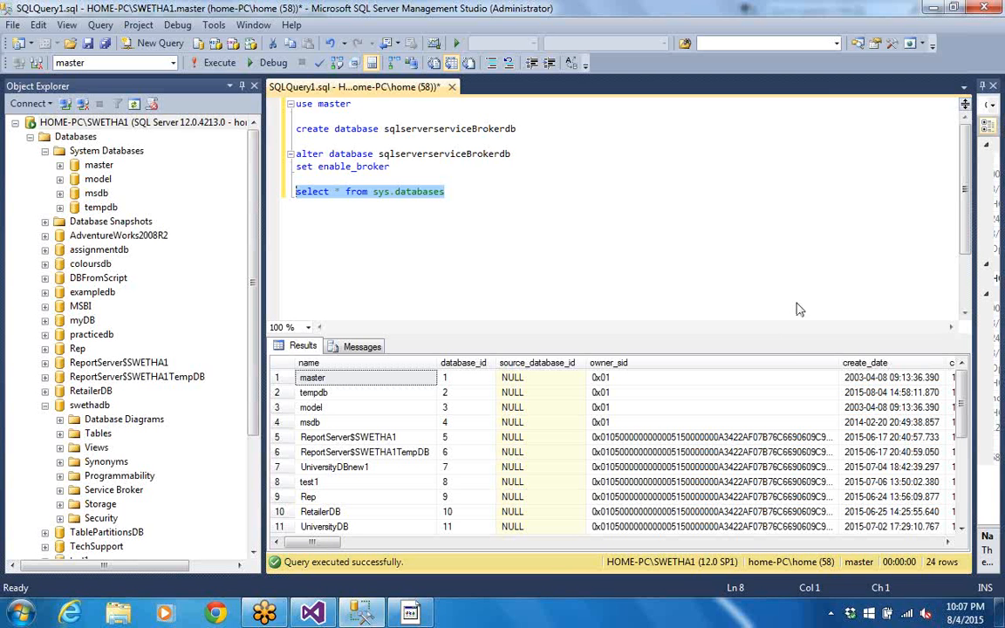
Examine the rows and option columns of the sys.databases results, looking for the broker setting.
left_click_drag(962, 407, 975, 477)
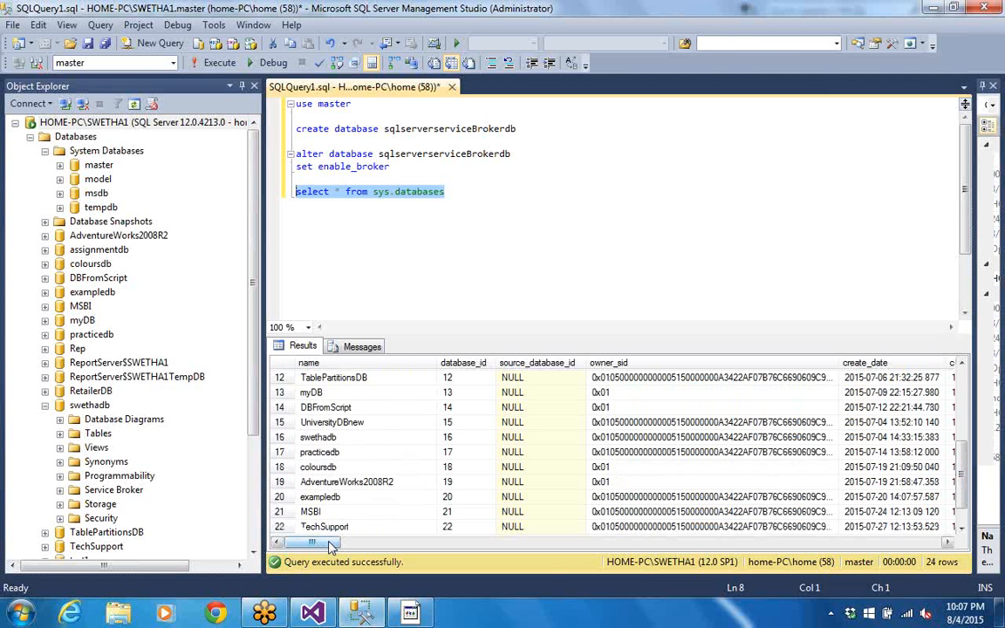
left_click_drag(326, 542, 516, 543)
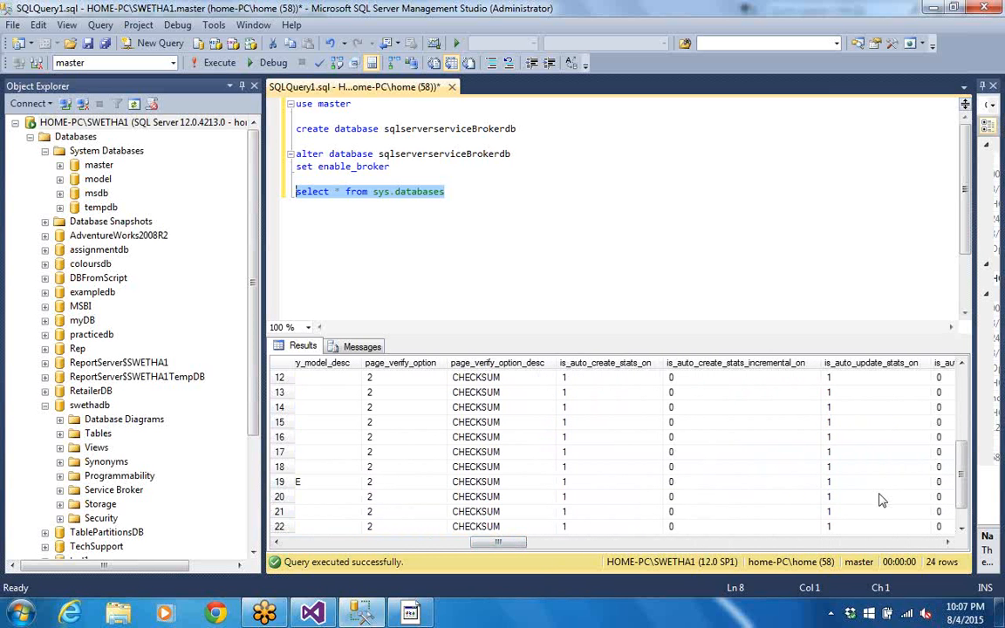
left_click(947, 542)
left_click(947, 542)
left_click(948, 541)
left_click(947, 542)
left_click(947, 541)
left_click(947, 542)
left_click(948, 542)
left_click(947, 542)
left_click(948, 541)
left_click(947, 542)
left_click(947, 542)
left_click(947, 541)
left_click(948, 542)
left_click(947, 541)
left_click(947, 542)
left_click(947, 542)
left_click(947, 542)
left_click(947, 542)
left_click(947, 541)
left_click(948, 542)
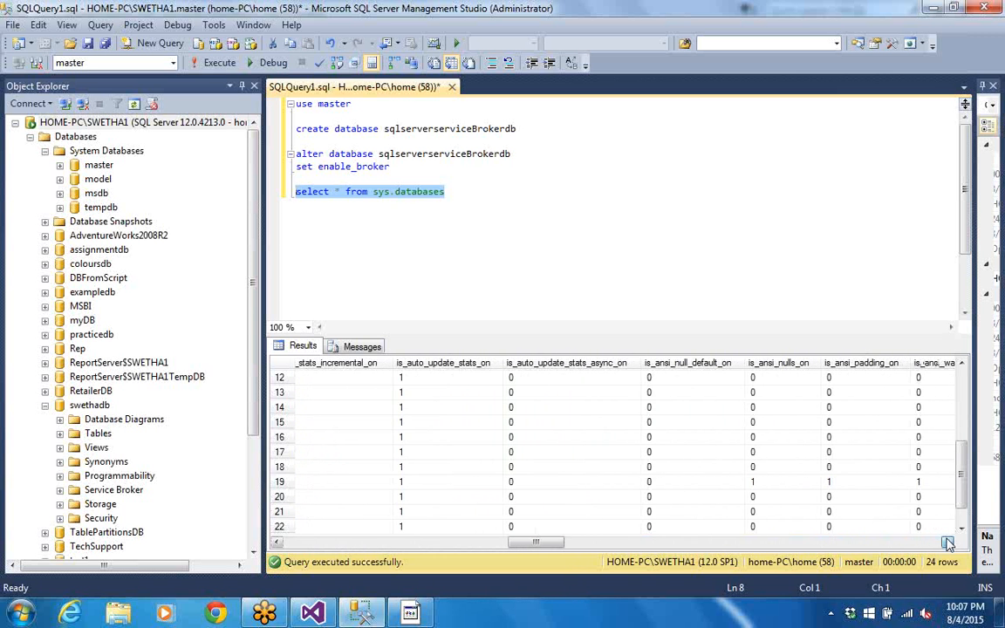
left_click(947, 541)
left_click(947, 542)
left_click(947, 542)
left_click(947, 541)
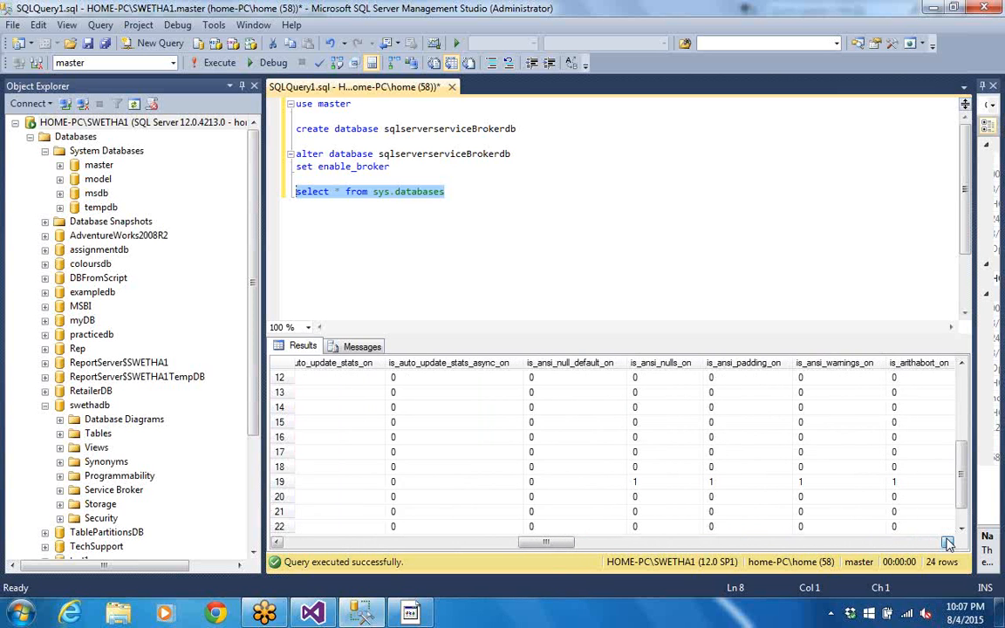
left_click(947, 542)
left_click(947, 541)
left_click(947, 542)
left_click(948, 542)
left_click(947, 541)
left_click(947, 542)
left_click(947, 541)
left_click(947, 542)
left_click(947, 542)
left_click(947, 541)
left_click(947, 542)
left_click(947, 542)
left_click(947, 542)
left_click(947, 541)
left_click(947, 541)
left_click(947, 542)
left_click(947, 542)
left_click(947, 542)
left_click(948, 541)
left_click(947, 542)
left_click(947, 541)
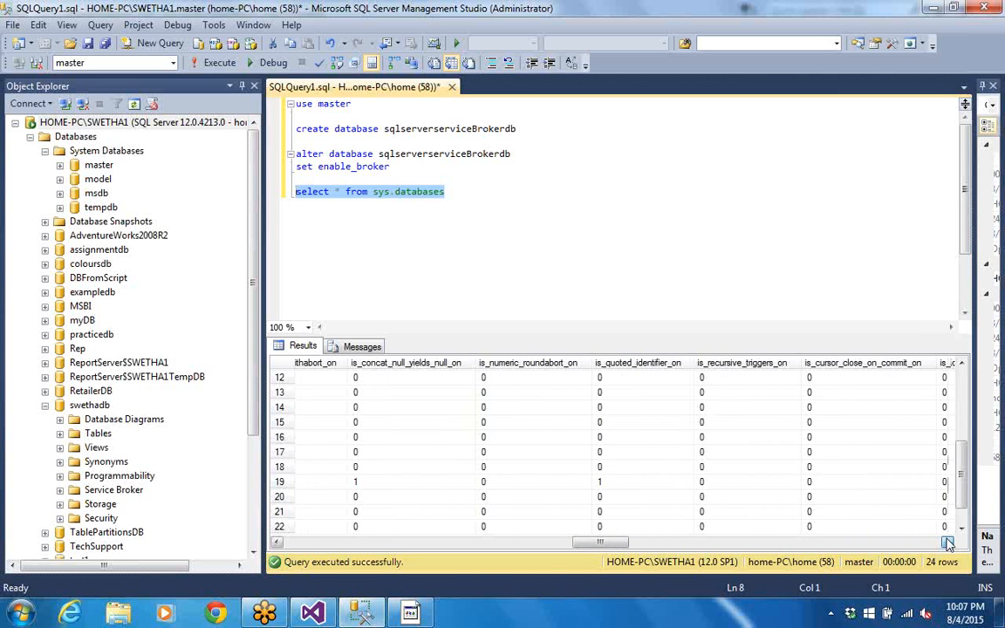
left_click(988, 311)
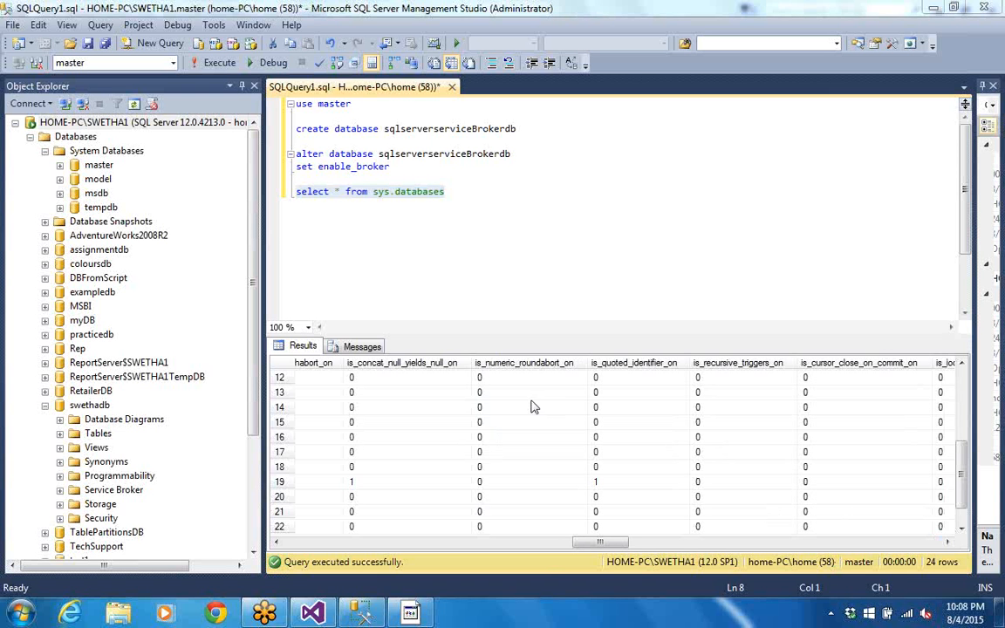
Add and run only "select Is_Broker_Enabled from sys.databases" below the previous query, and enlarge the results grid.
left_click(462, 190)
key("Return")
type("sel")
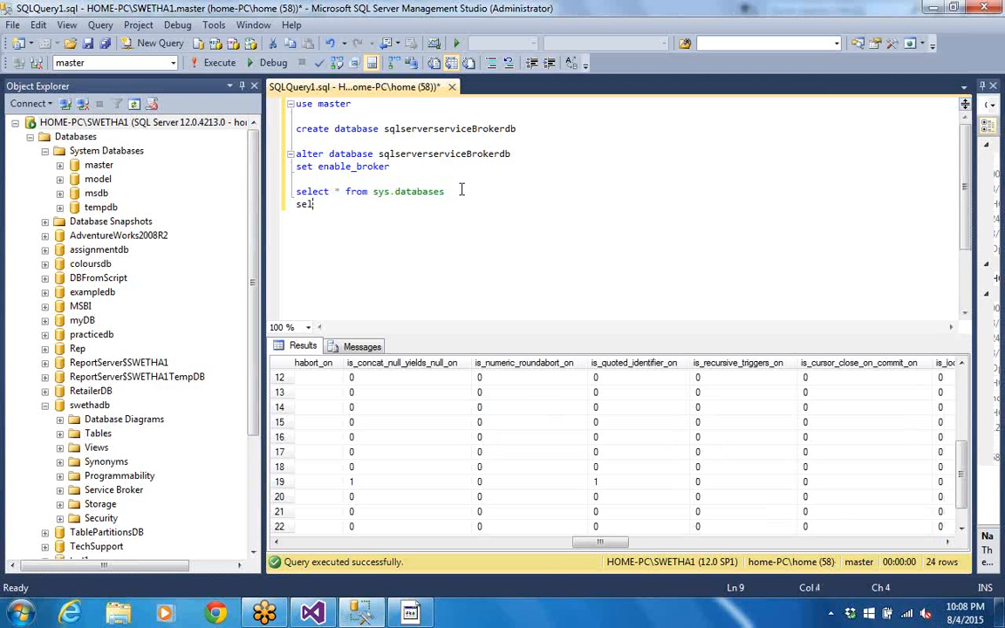
type("ect Is_Broker_Enabled")
key("Return")
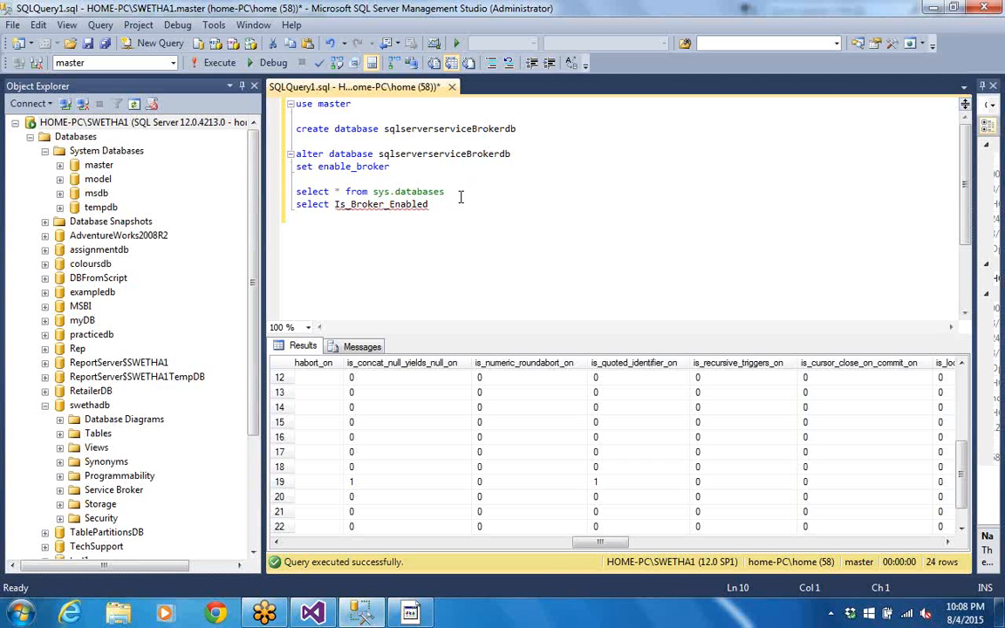
left_click(451, 206)
type("from sys.data")
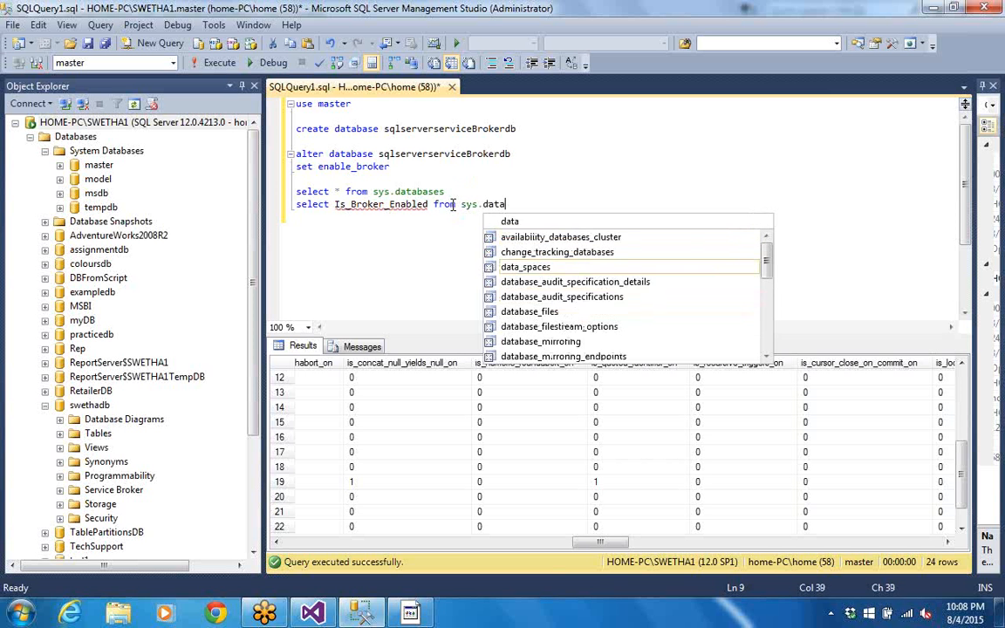
type("bases")
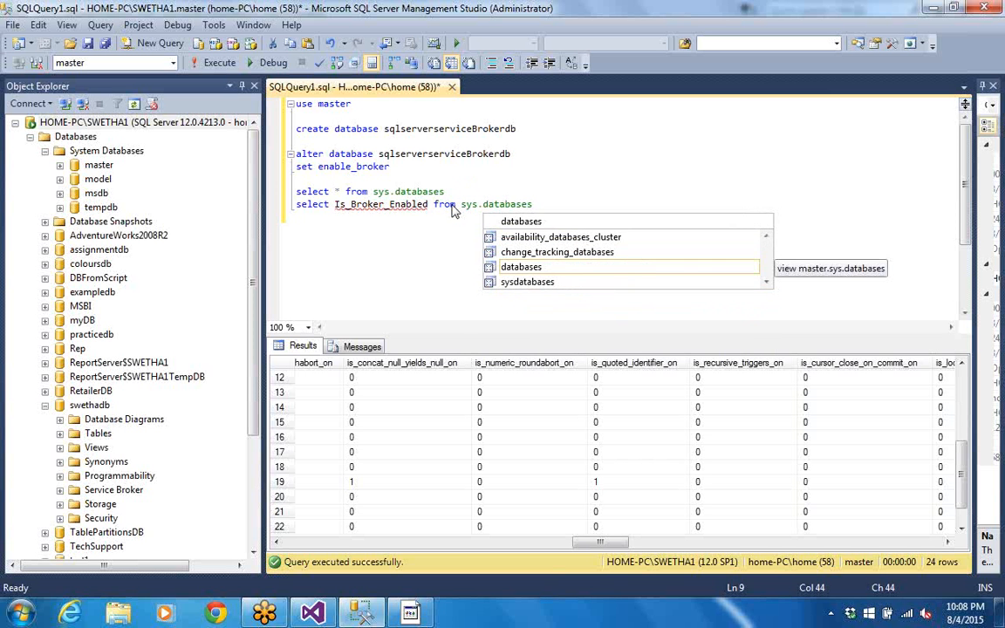
key("shift+Home")
left_click(215, 63)
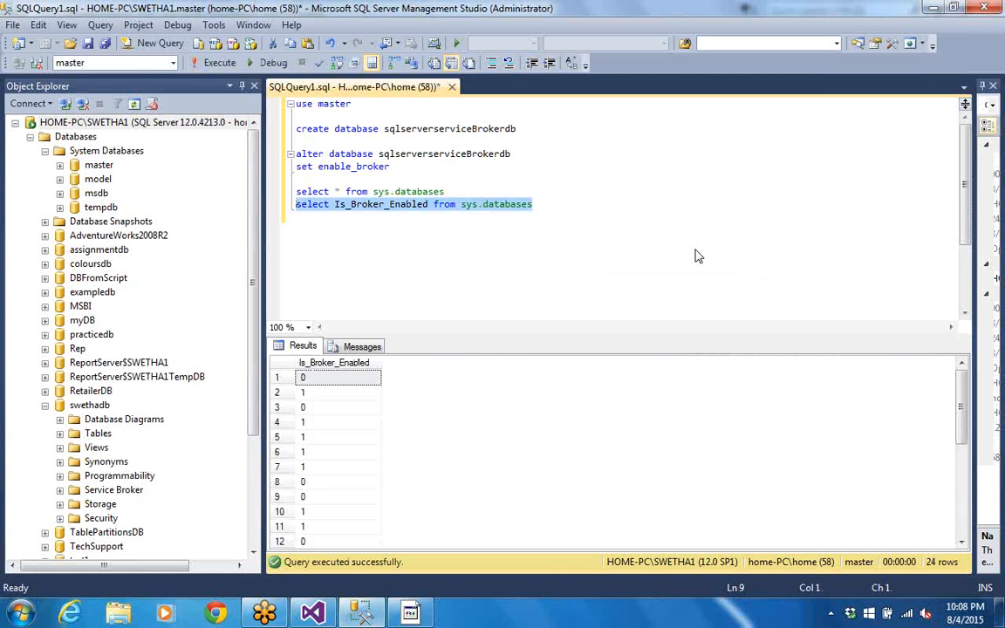
left_click(981, 437)
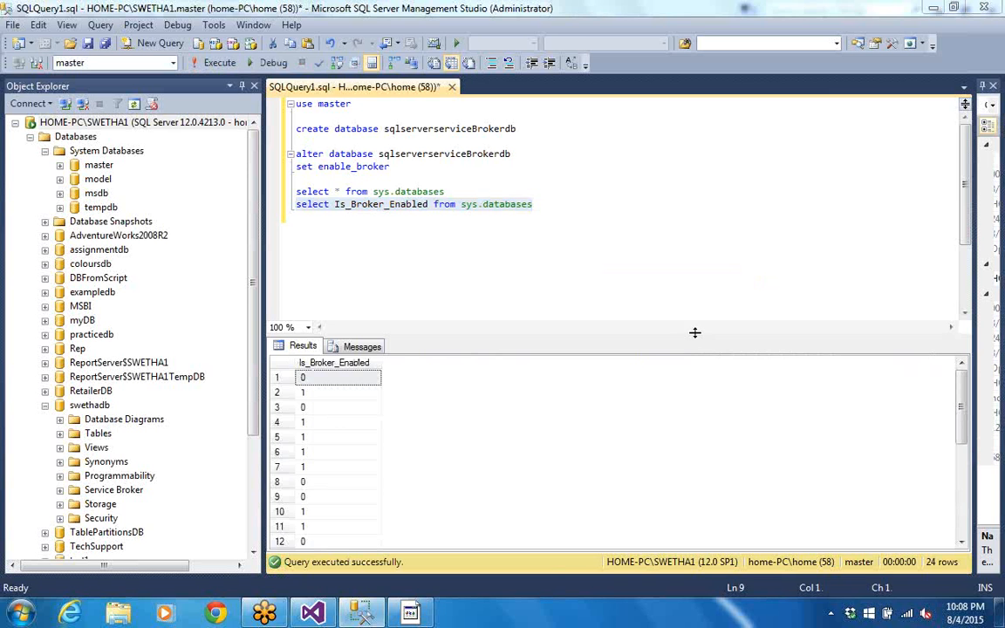
left_click_drag(694, 333, 699, 272)
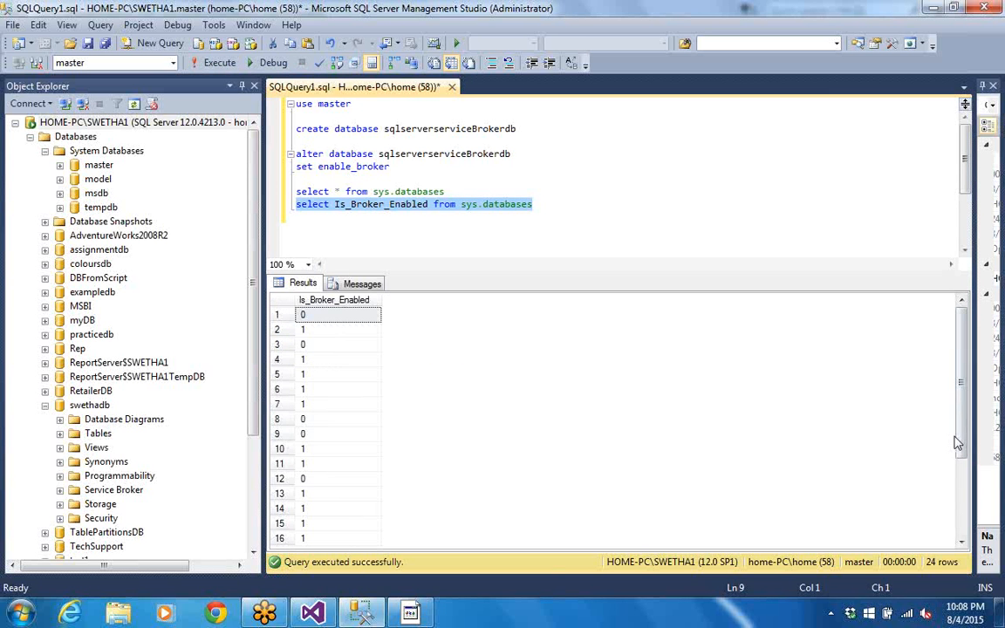
Look through all Is_Broker_Enabled rows and rerun only the "select * from sys.databases" query to see the database names.
left_click_drag(957, 436, 971, 504)
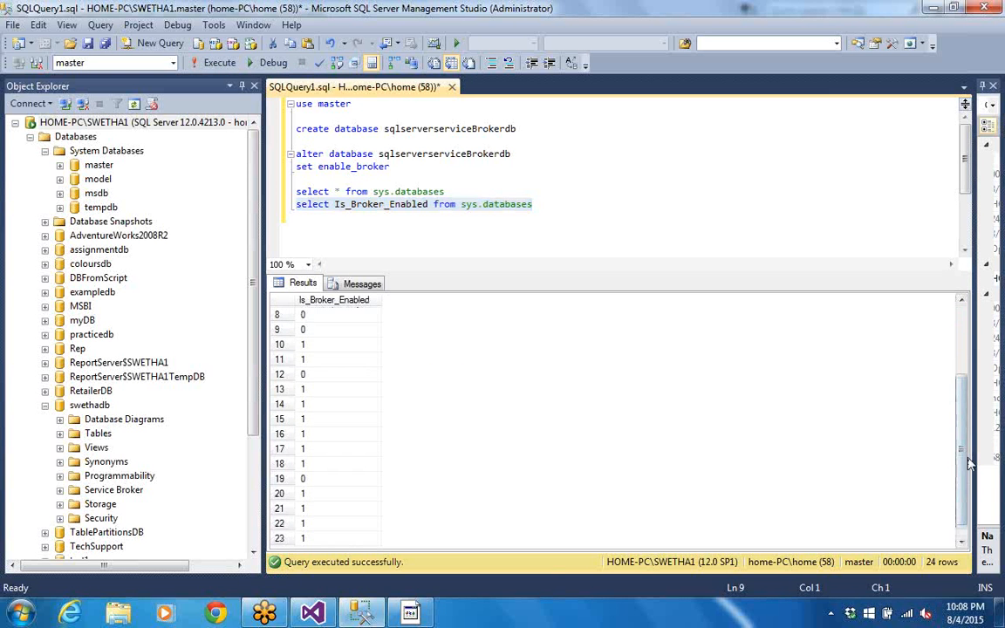
left_click_drag(964, 414, 964, 341)
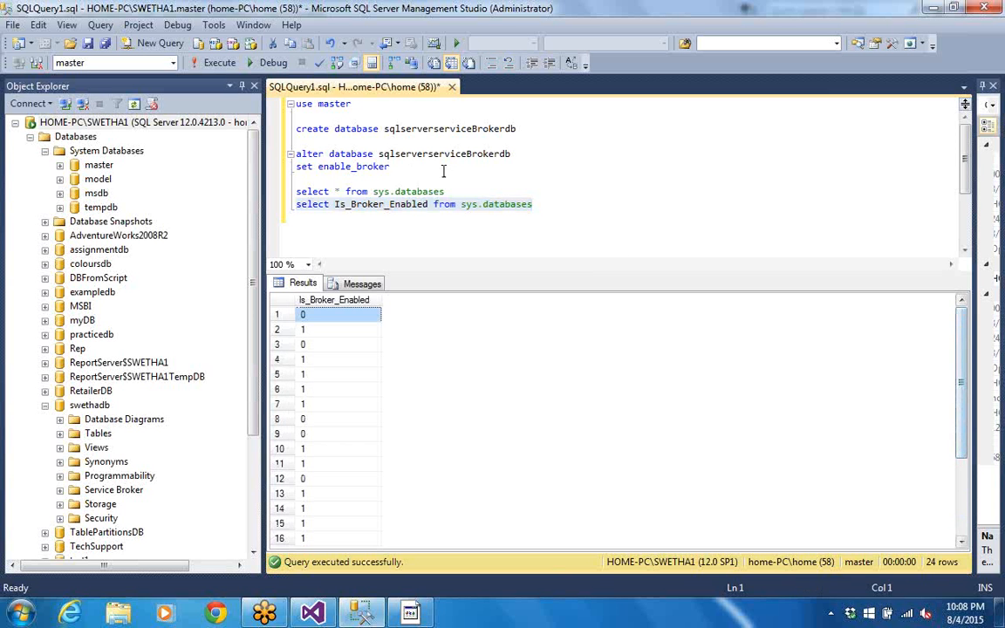
left_click_drag(445, 192, 295, 191)
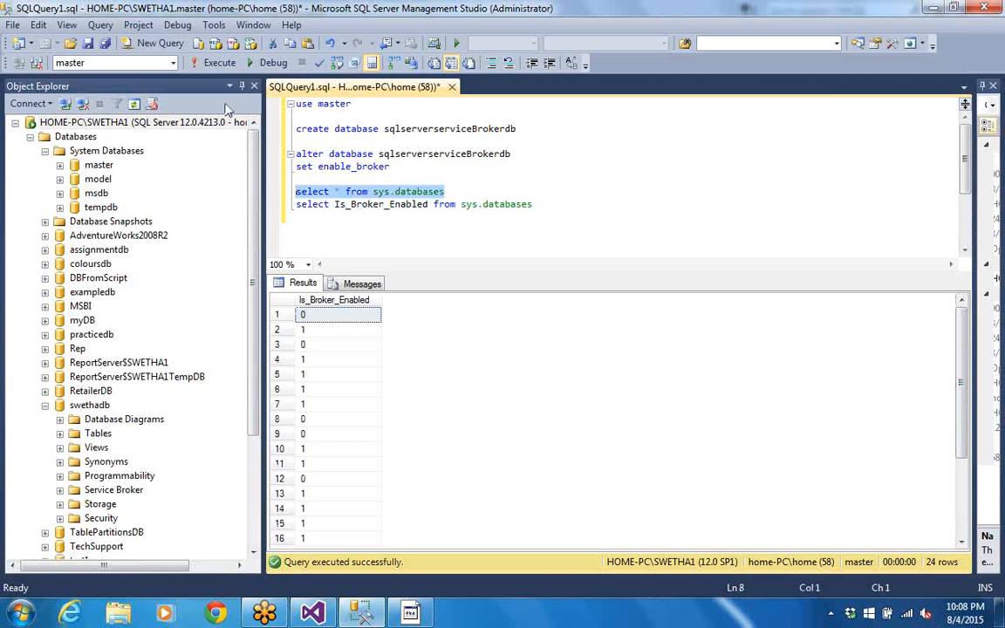
left_click(224, 70)
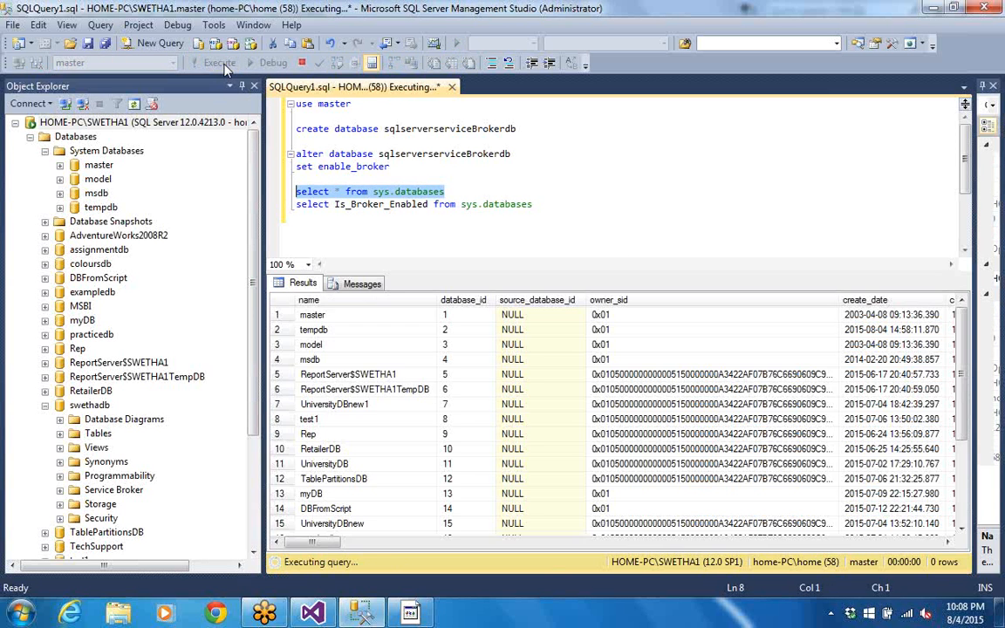
Add the name column before Is_Broker_Enabled, run only that query, and check the broker setting of sqlserverserviceBrokerdb in the results.
left_click(296, 216)
left_click(337, 204)
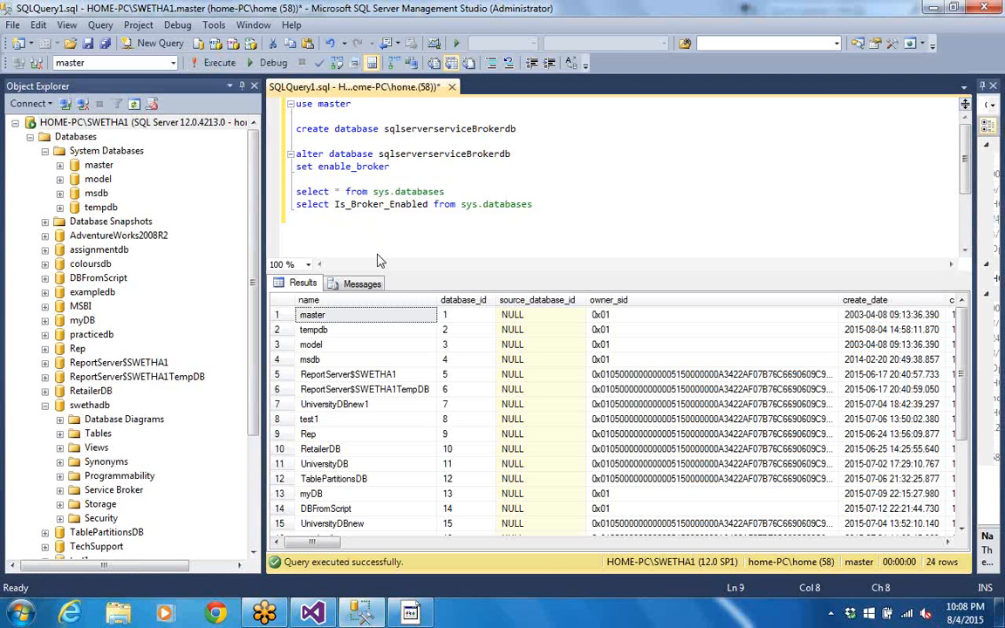
type("name,")
key("End")
key("shift+Home")
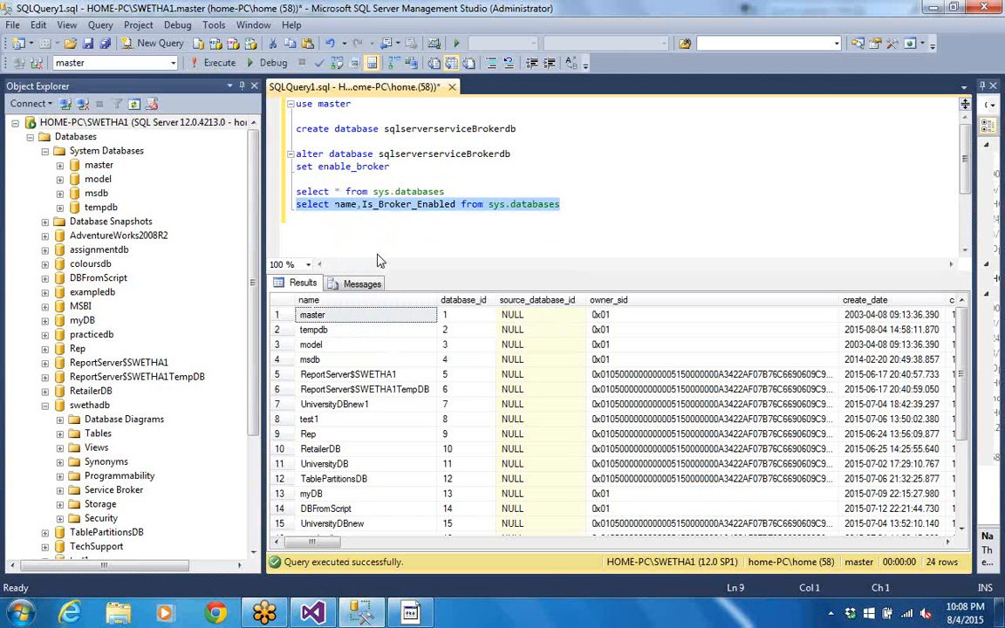
left_click(199, 61)
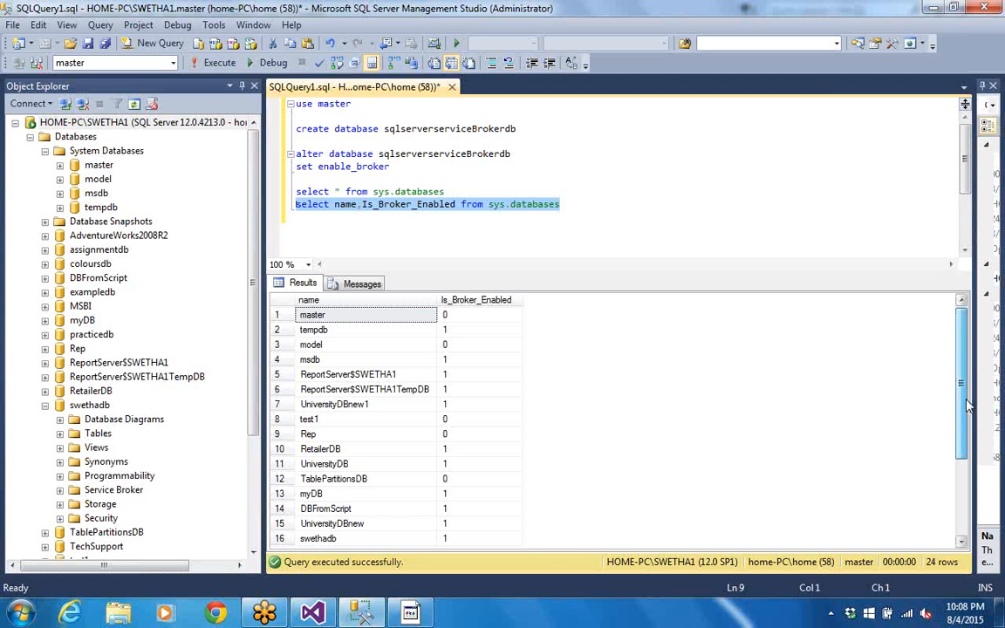
left_click_drag(967, 405, 968, 485)
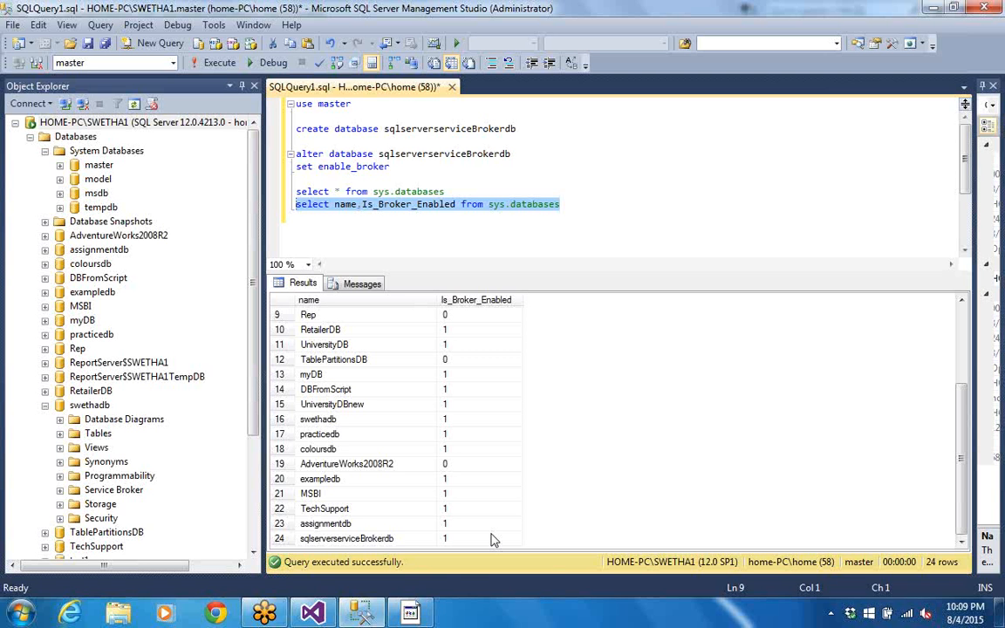
mouse_move(410, 613)
Add the statement "use swethadb" below the sys.databases queries and run only that statement.
left_click(601, 208)
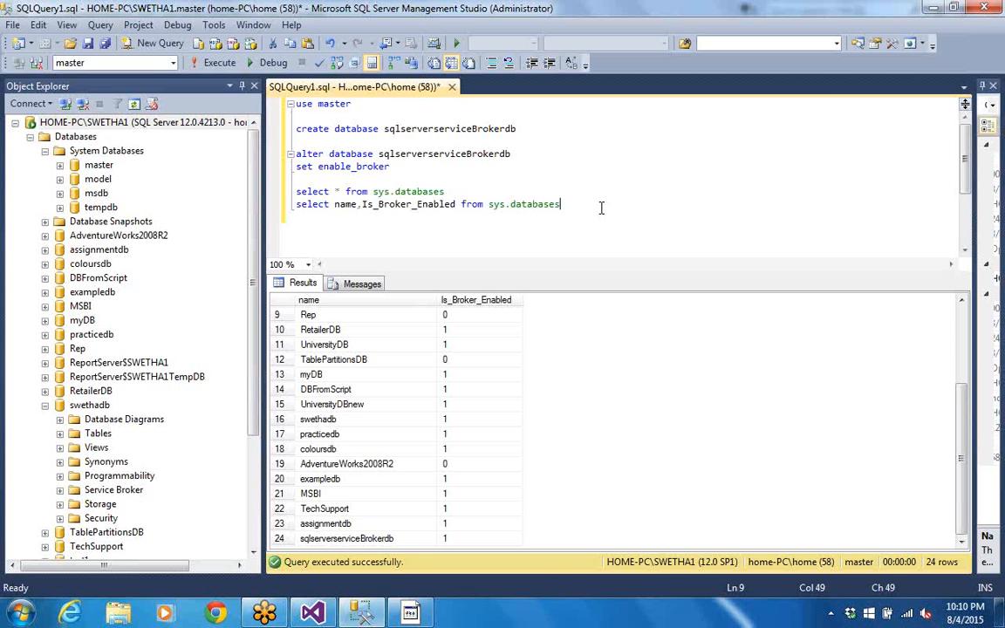
key("Return")
key("Return")
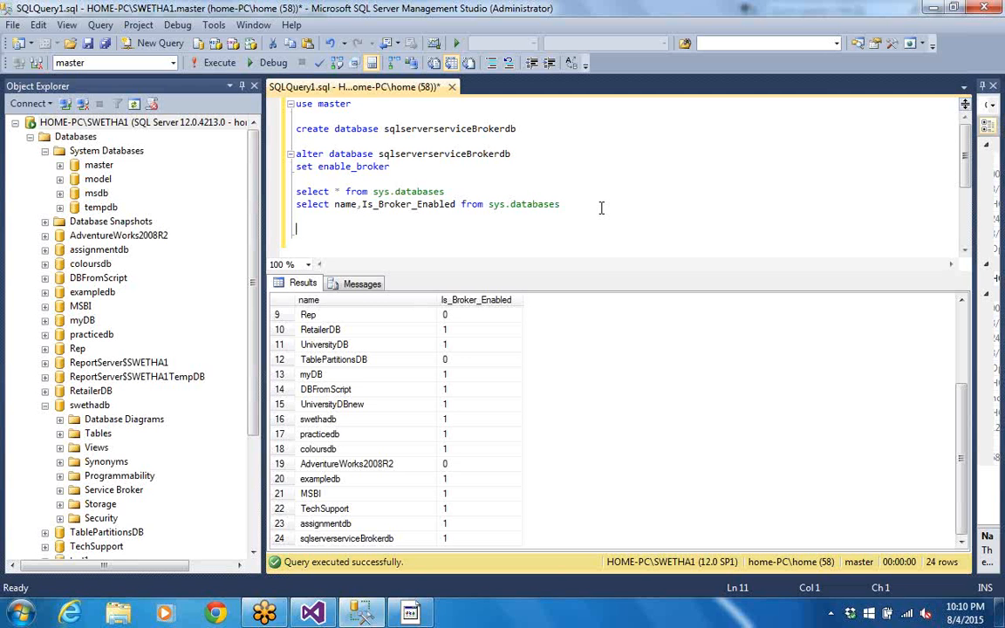
type("use sweth")
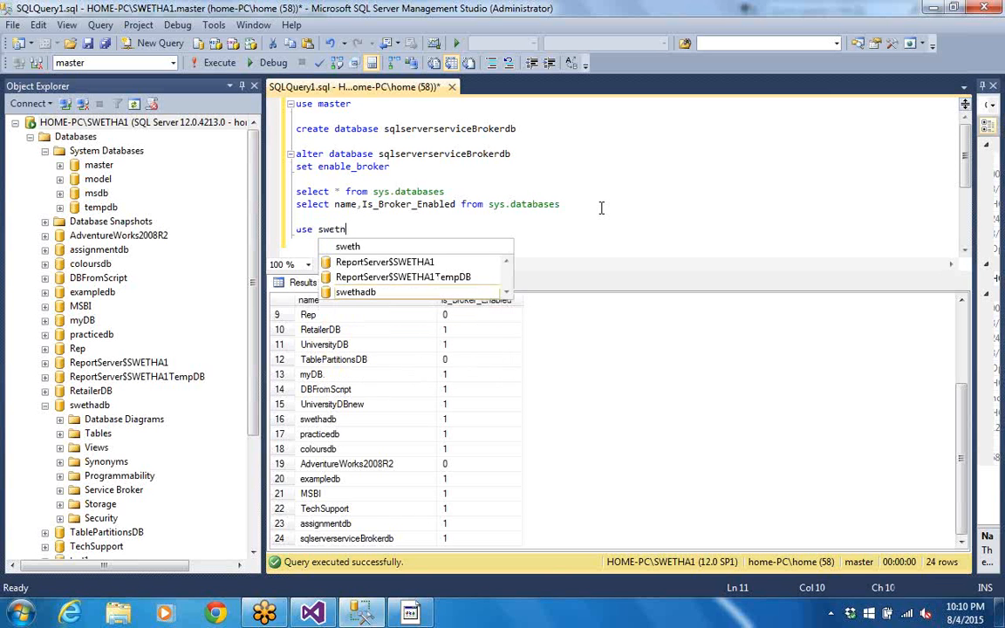
type("adb")
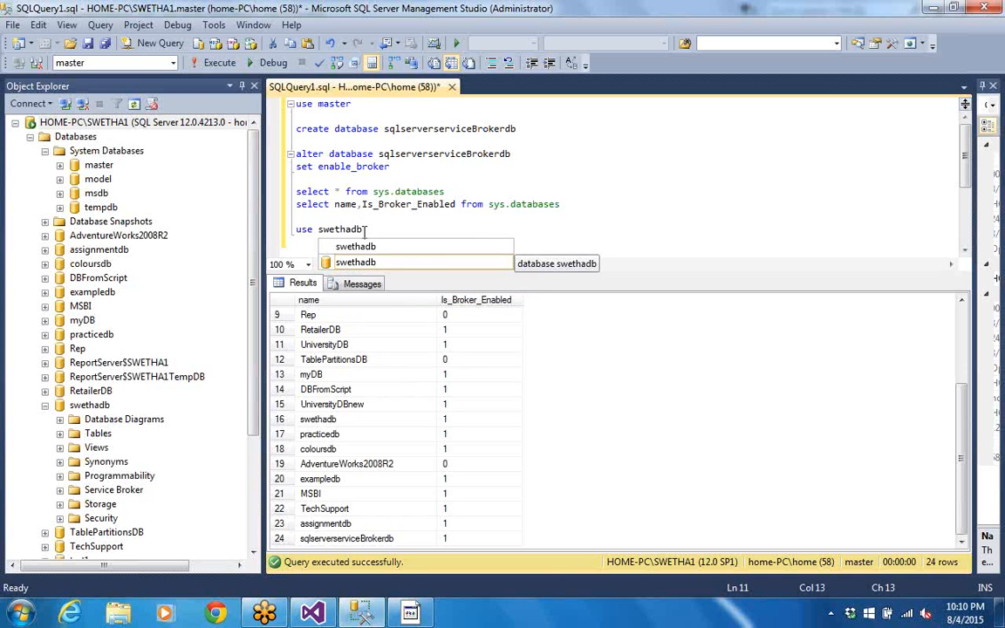
left_click_drag(365, 229, 294, 229)
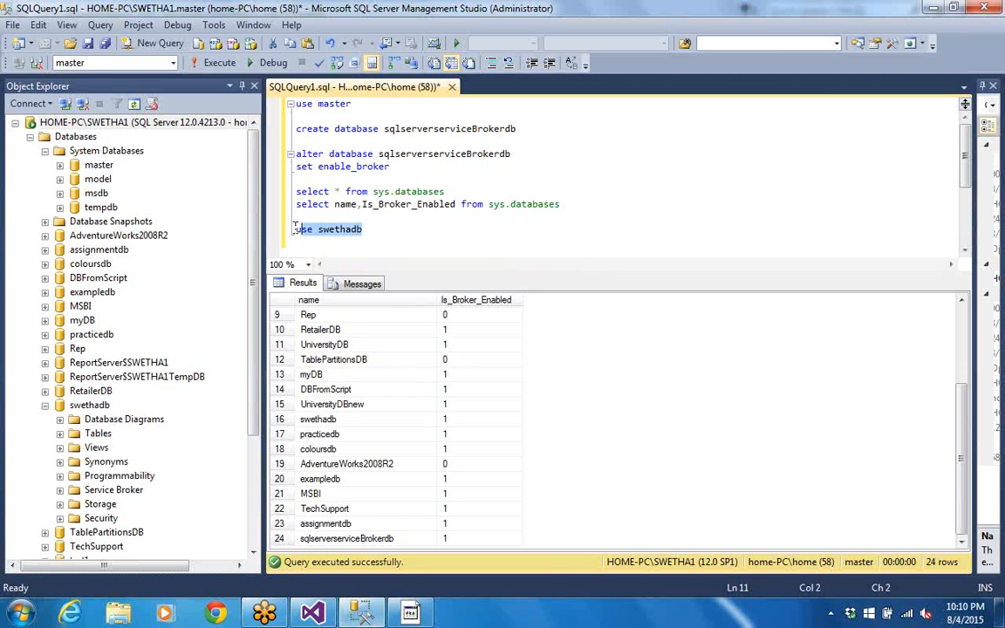
left_click(222, 64)
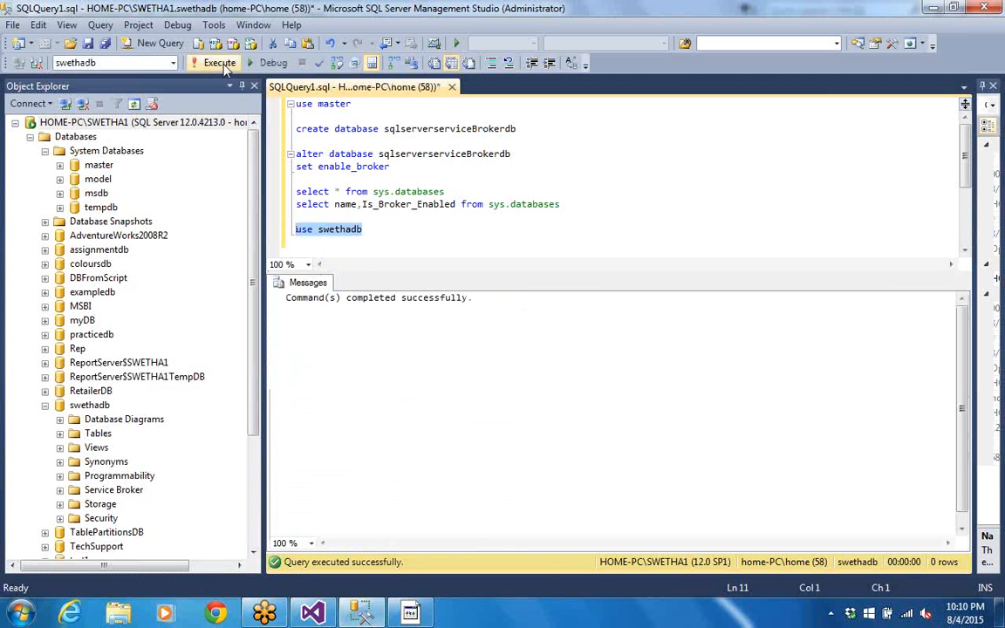
left_click(390, 230)
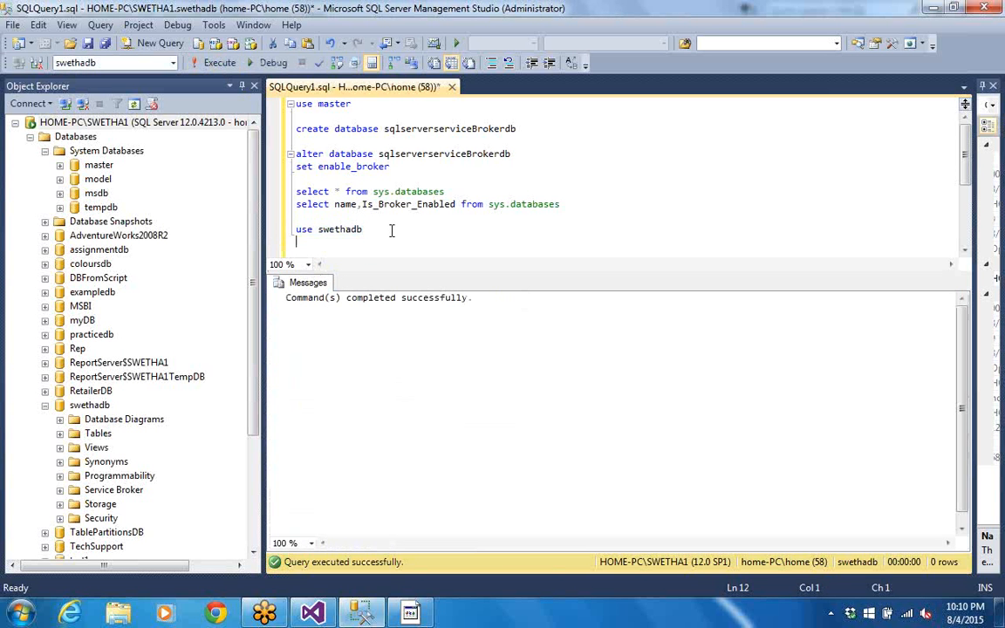
key("Return")
key("Return")
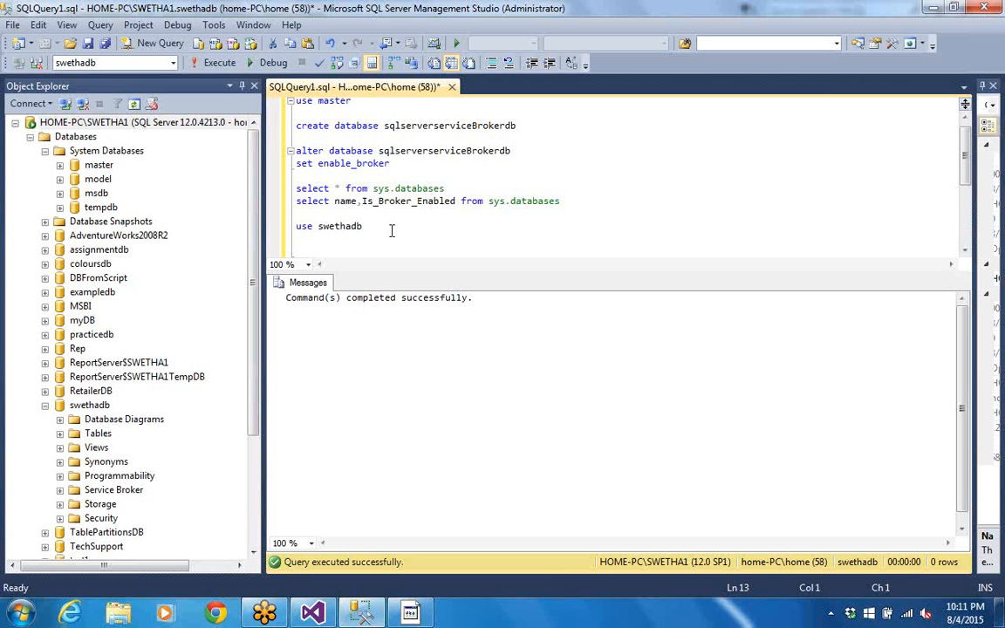
Replace swethadb in the use statement with the copied name sqlserverserviceBrokerdb and run only this statement.
left_click_drag(524, 126, 434, 126)
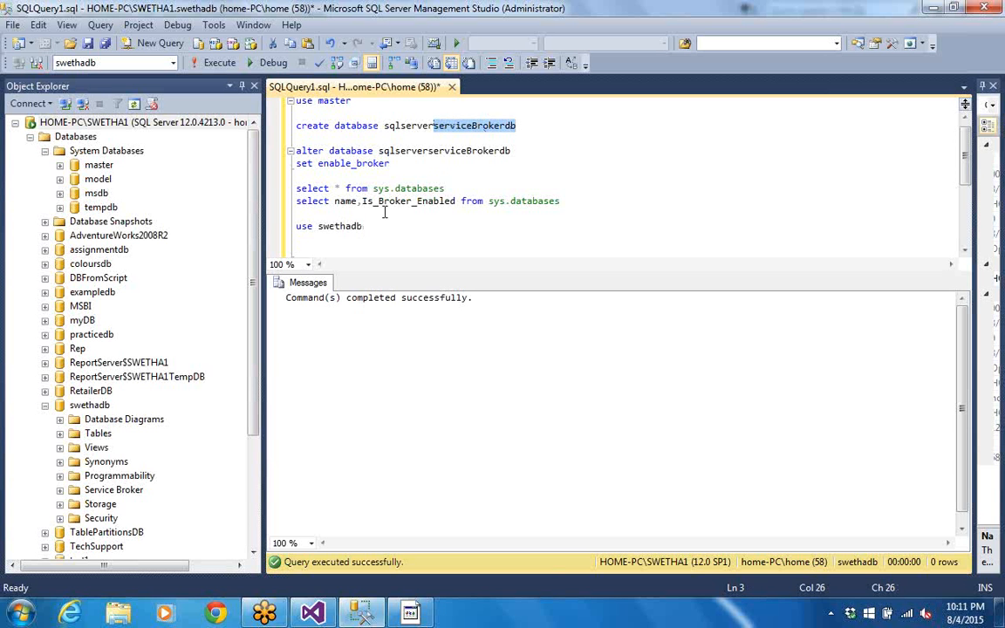
left_click_drag(384, 126, 521, 128)
key("ctrl+c")
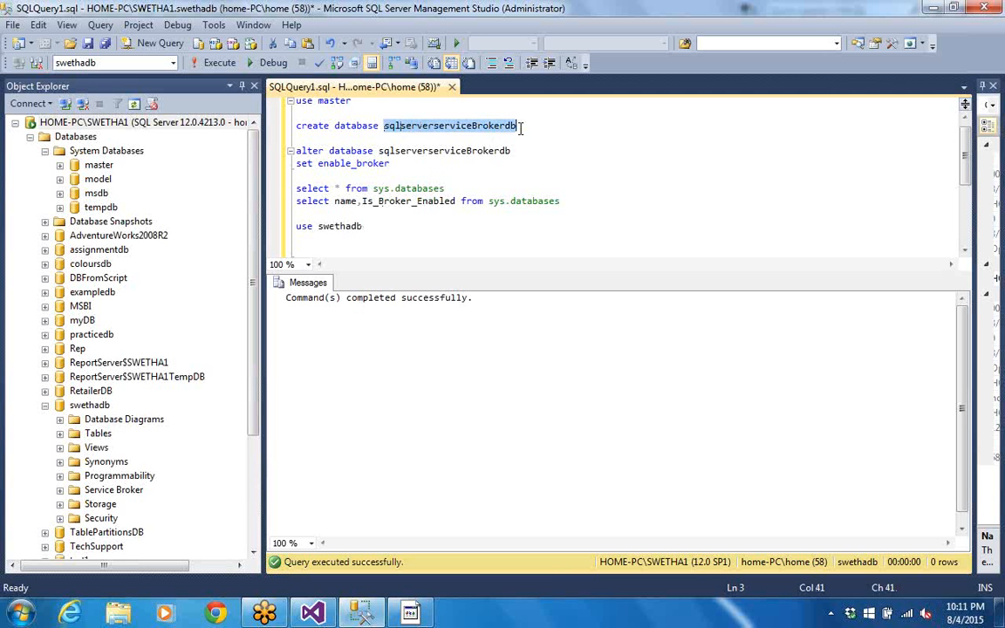
left_click_drag(317, 227, 374, 231)
key("ctrl+v")
left_click_drag(461, 227, 291, 228)
left_click(214, 63)
Begin a "create message type" statement below the use statement and enlarge the query editor area.
left_click(491, 227)
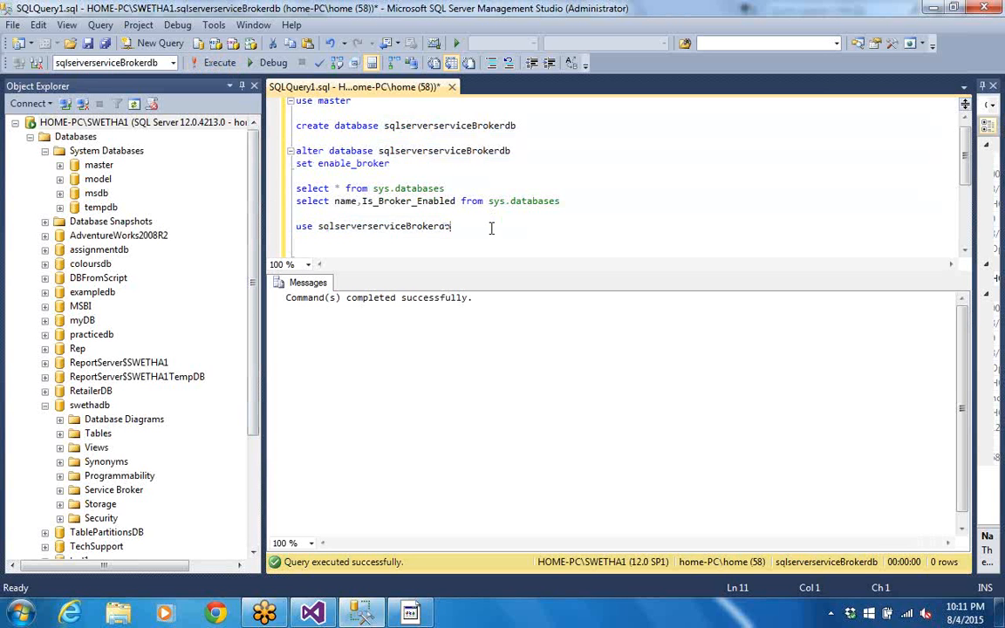
key("Return")
key("Return")
type("create")
type("ssage")
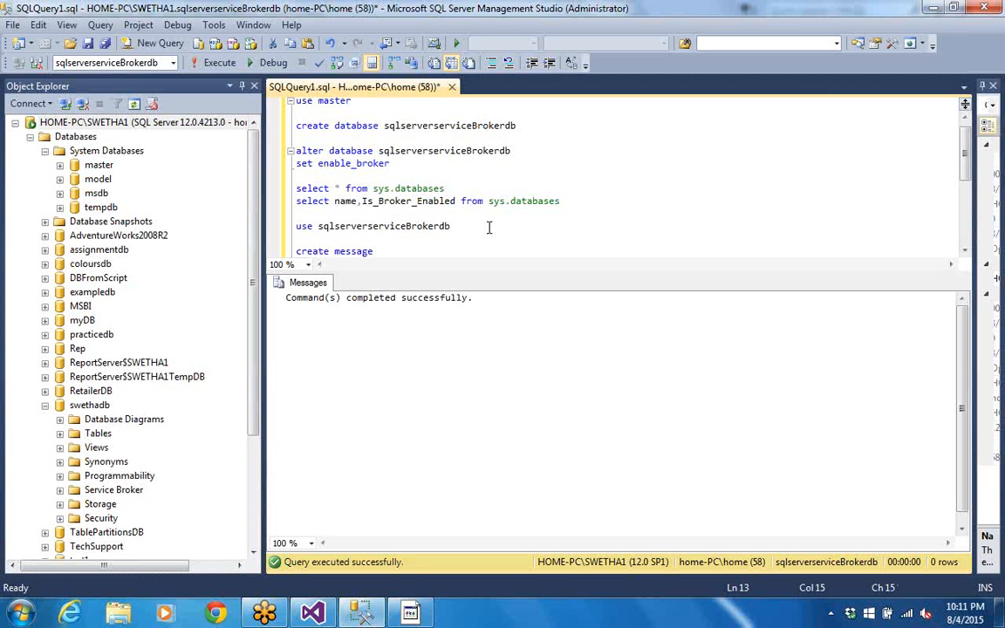
type("ty")
key("BackSpace")
key("BackSpace")
type("_")
key("BackSpace")
key("BackSpace")
type("etype")
left_click_drag(671, 271, 672, 401)
left_click(378, 251)
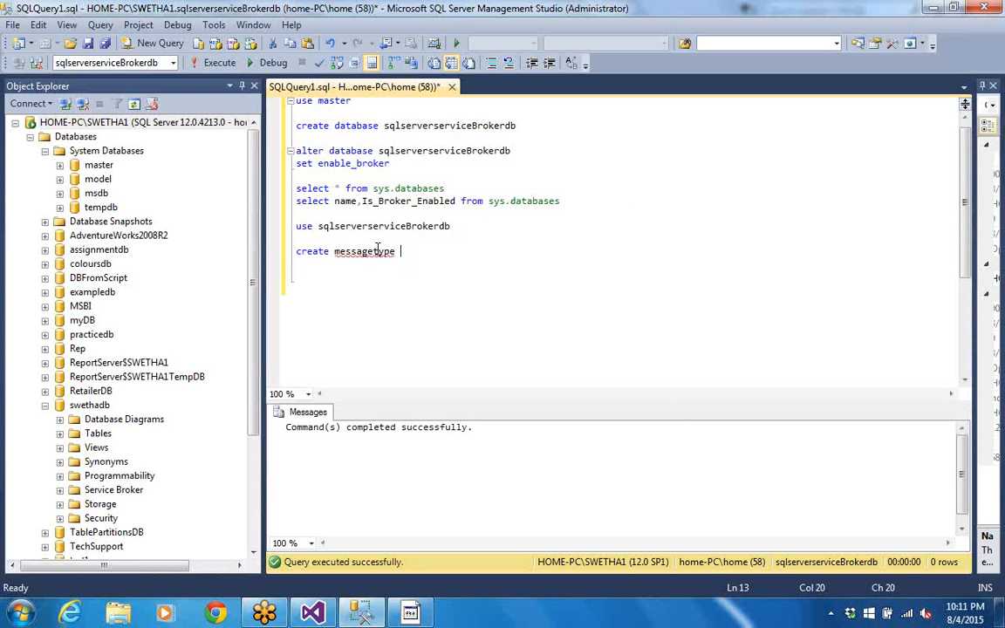
left_click(446, 251)
key("Return")
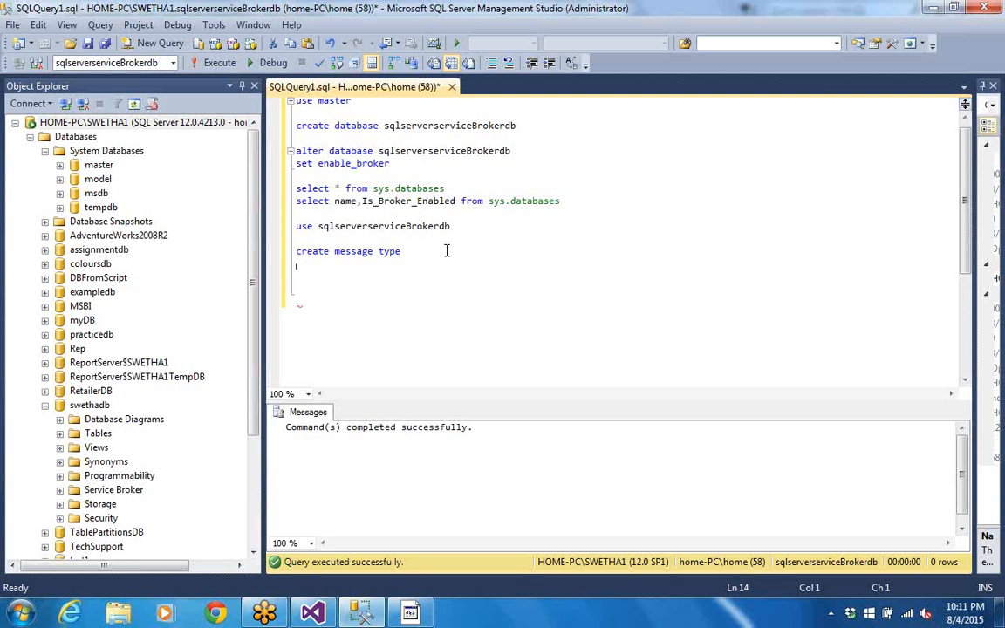
Enter the message type name [//brokertest/brokersample/brokermessage] on the line below "create message type".
type("[//")
type("broker")
type("test")
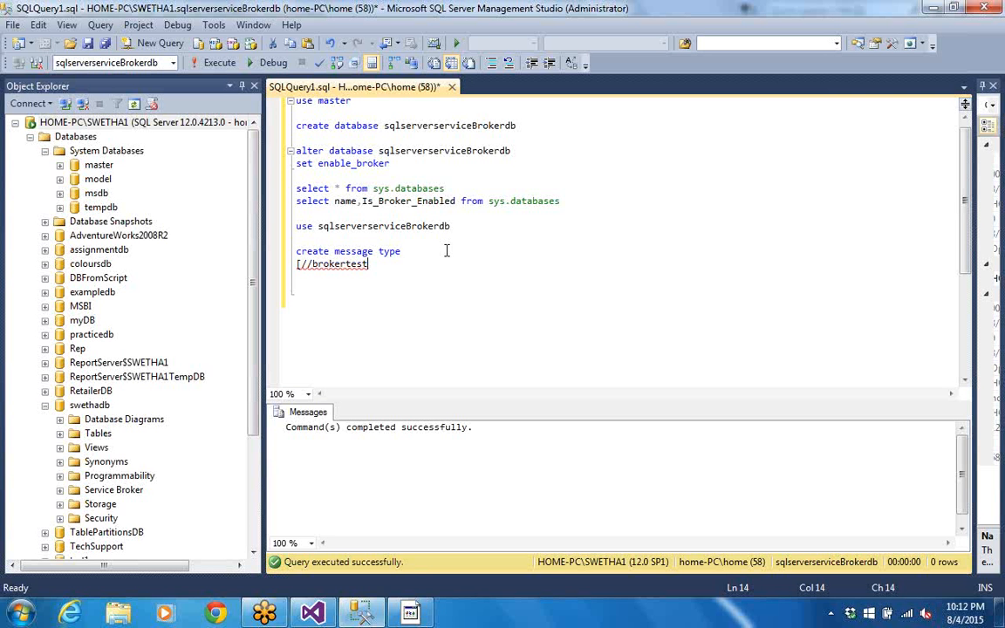
type("/brokersample/")
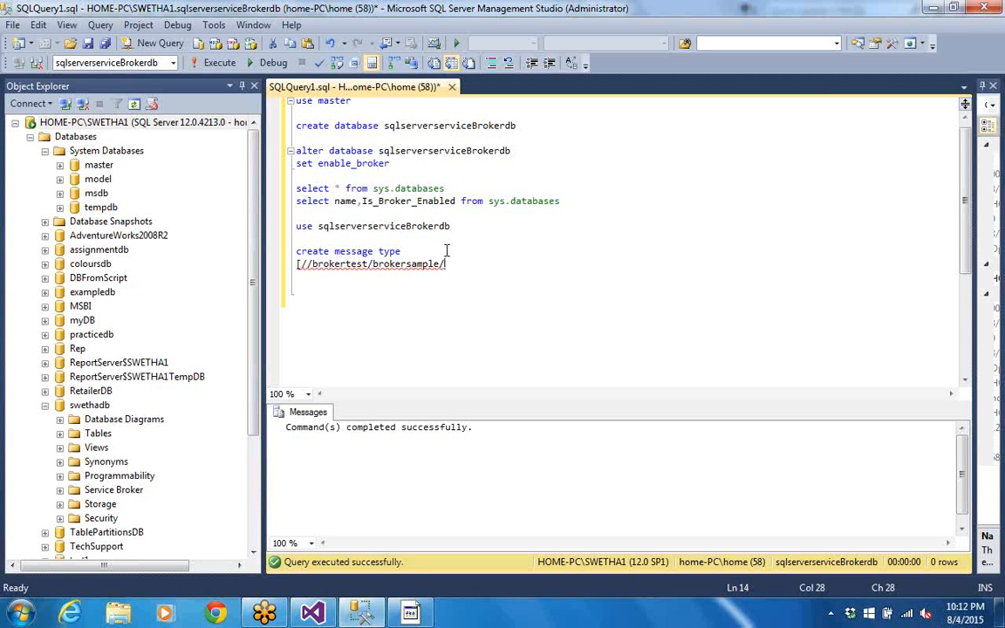
type("broler")
key("BackSpace")
key("BackSpace")
key("BackSpace")
type("kermessage]")
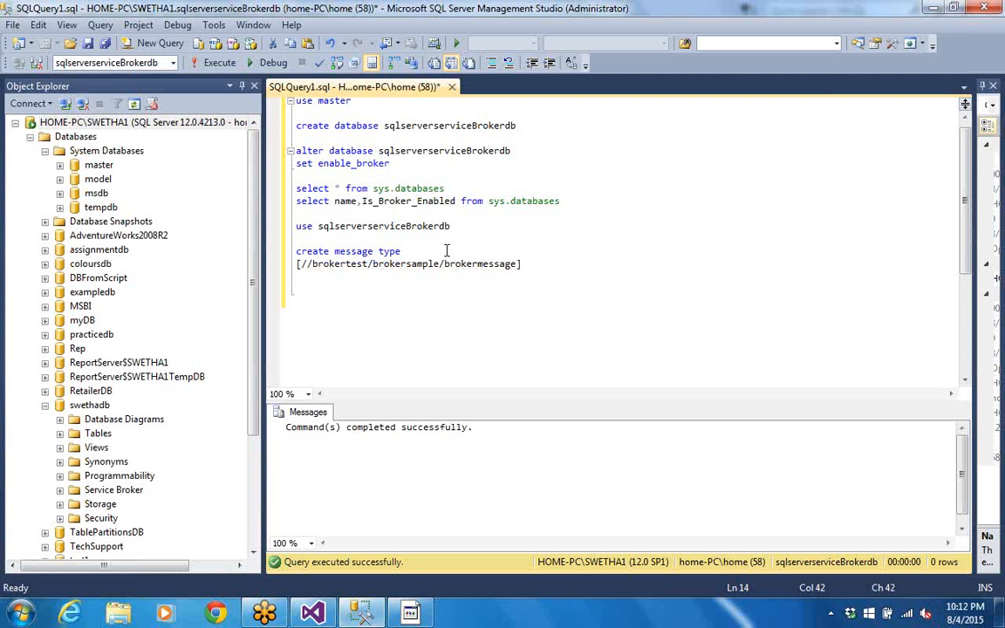
Add the line "validation=well_formed_xml" below the message type name.
key("Return")
type("valida")
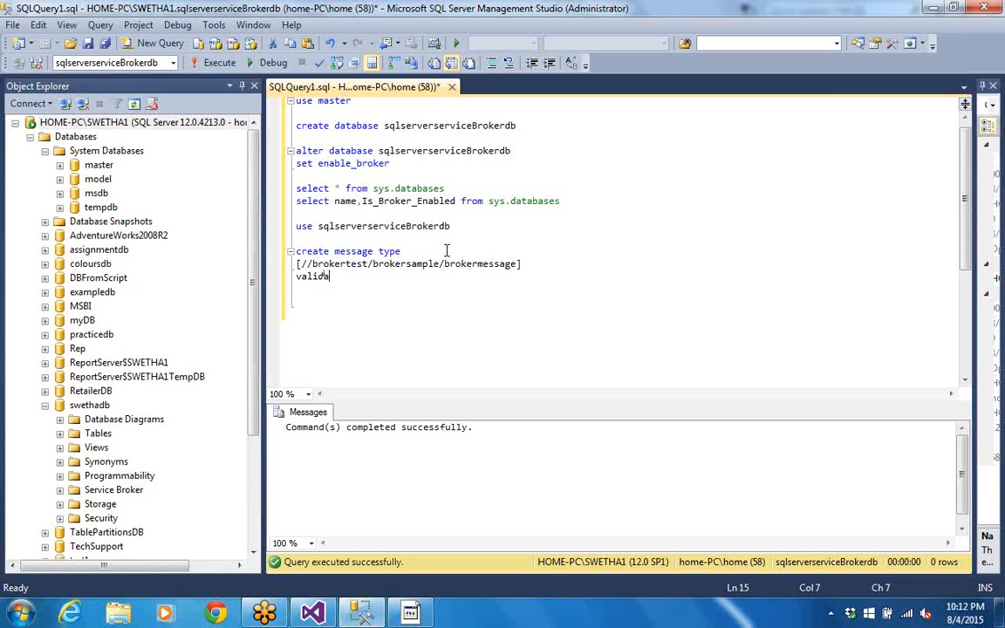
type("tion=")
type("well_formed")
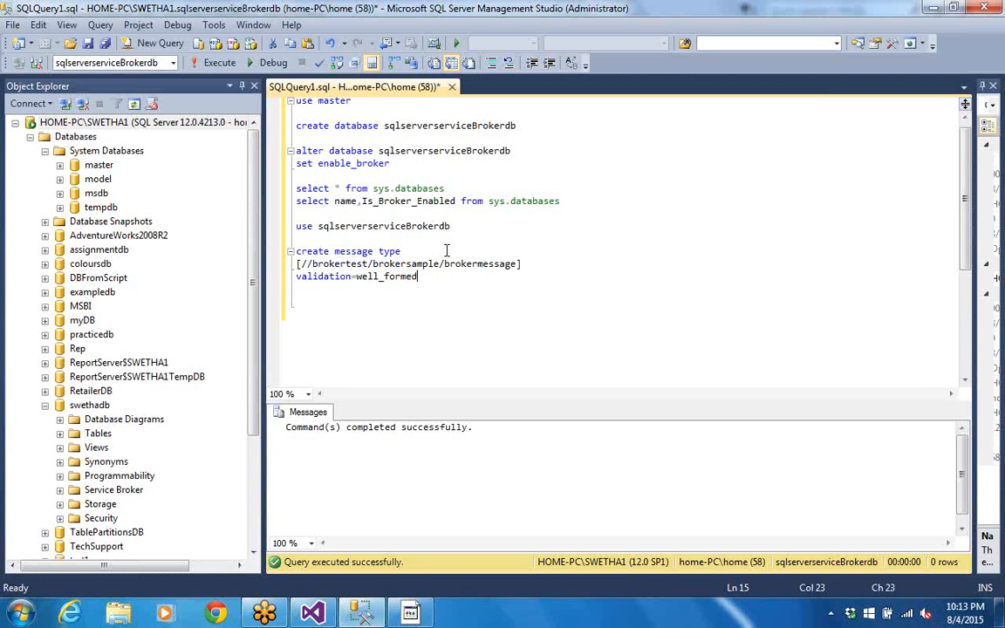
type("_xml")
left_click(334, 251)
type("request")
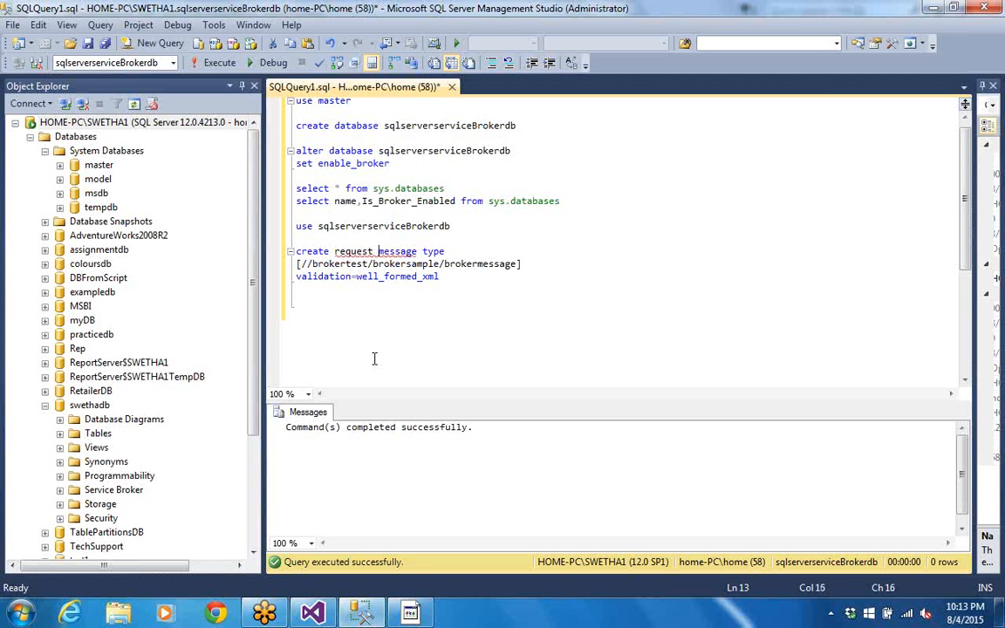
key("BackSpace")
key("BackSpace")
key("BackSpace")
key("BackSpace")
key("BackSpace")
key("BackSpace")
key("BackSpace")
key("BackSpace")
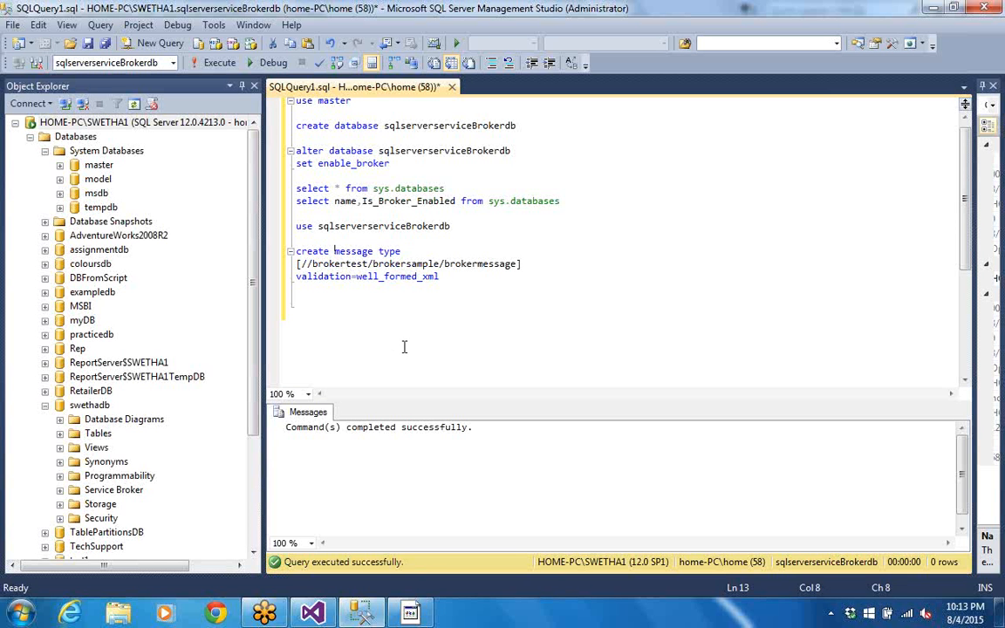
Change the last part of the message type name to brokerrequestmessage, then copy and run only the create message type statement.
left_click(478, 263)
type("request")
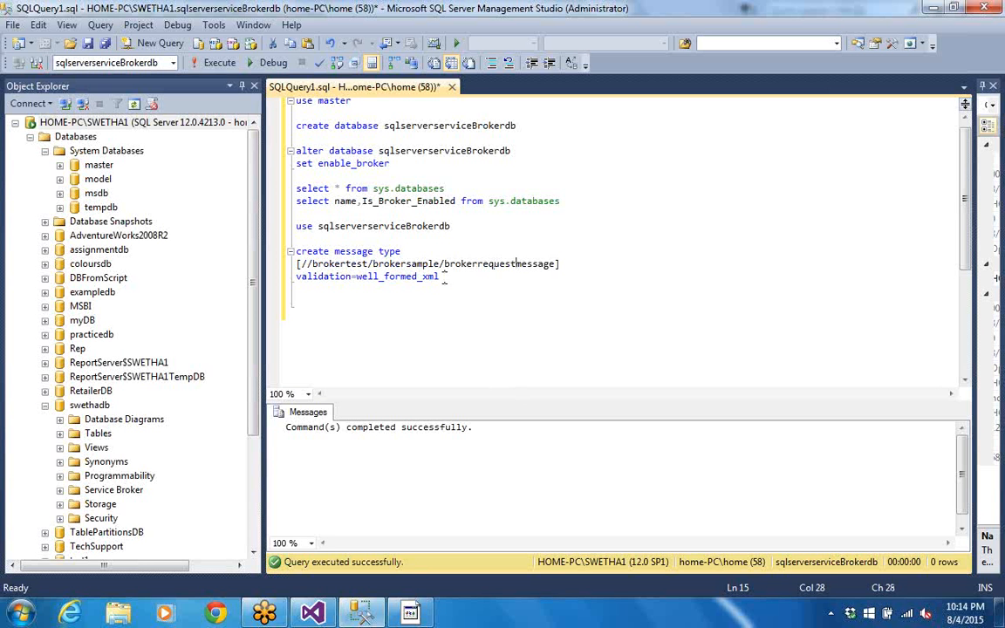
left_click_drag(319, 294, 291, 252)
key("ctrl+c")
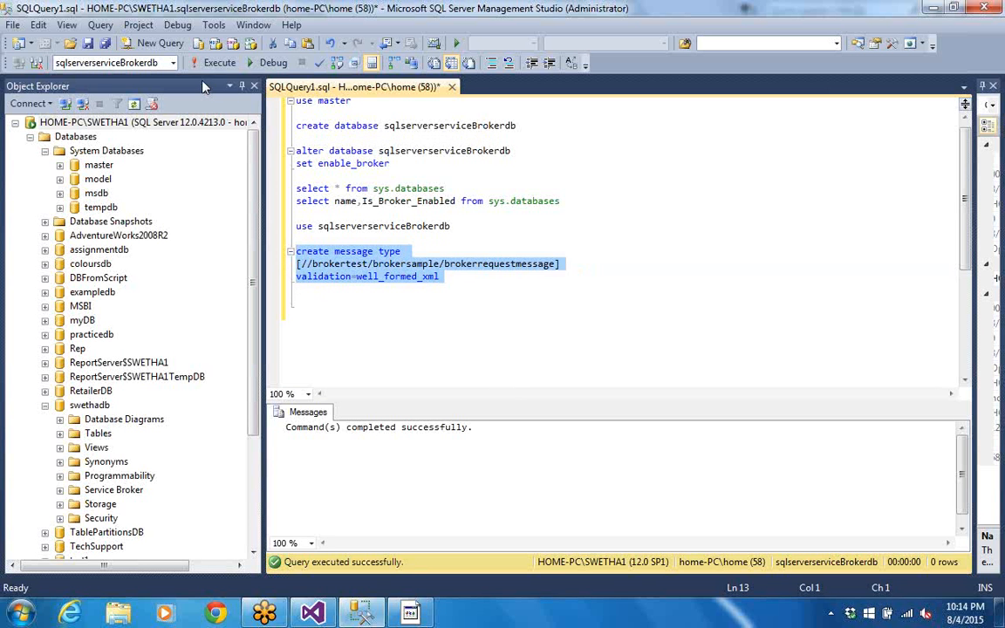
left_click(218, 63)
Paste a copy of the create message type statement below the original, separated by a blank line.
left_click(461, 290)
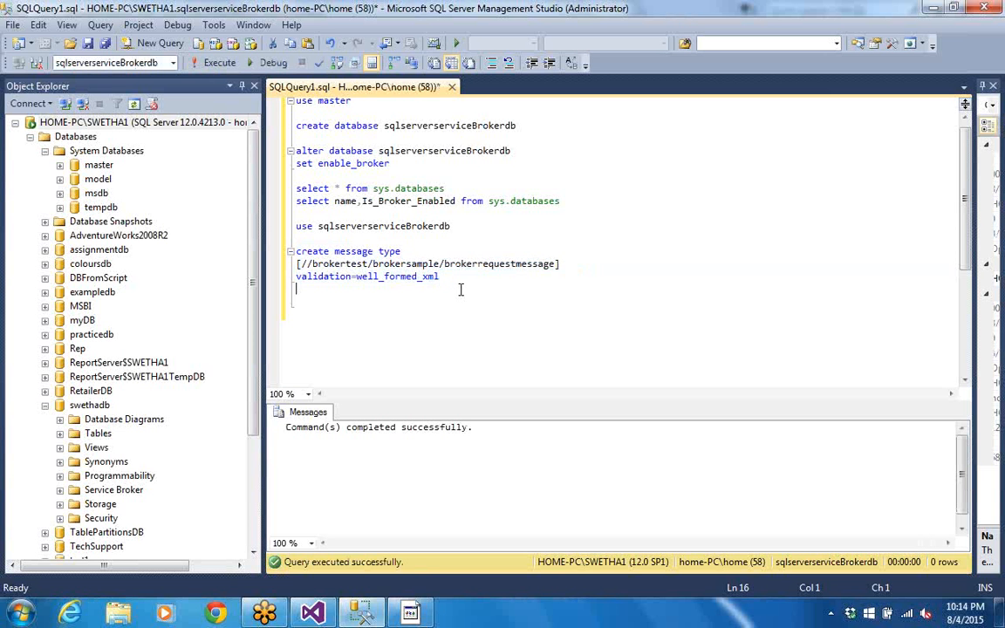
key("Return")
left_click_drag(460, 290, 291, 253)
left_click(505, 275)
key("Return")
key("Return")
key("ctrl+v")
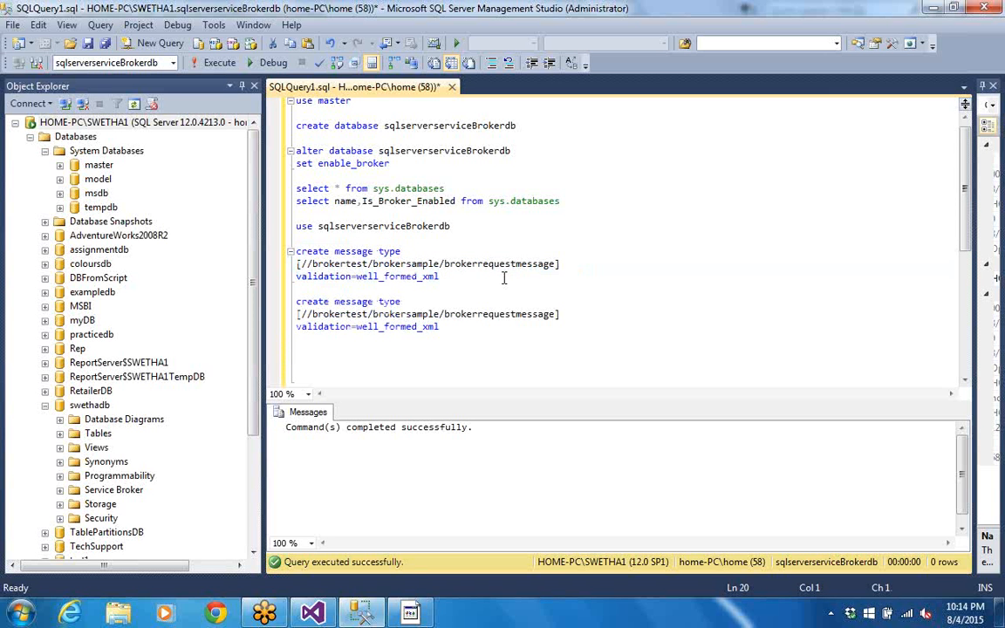
In the second create message type statement, replace the request part of the message name to read brokeresponcemessage.
left_click(506, 314)
left_click_drag(509, 314, 473, 315)
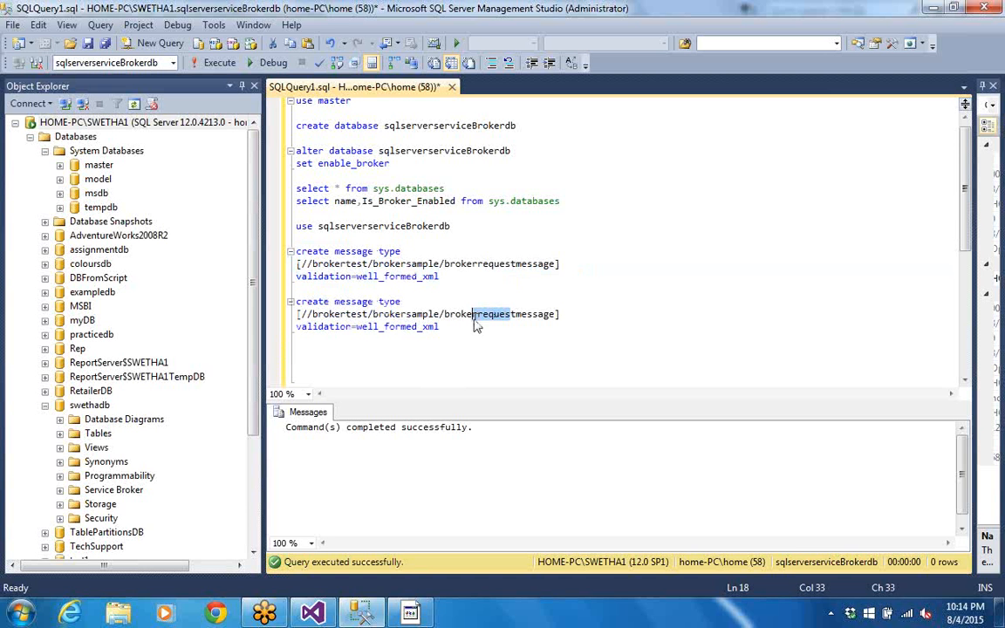
type("responce")
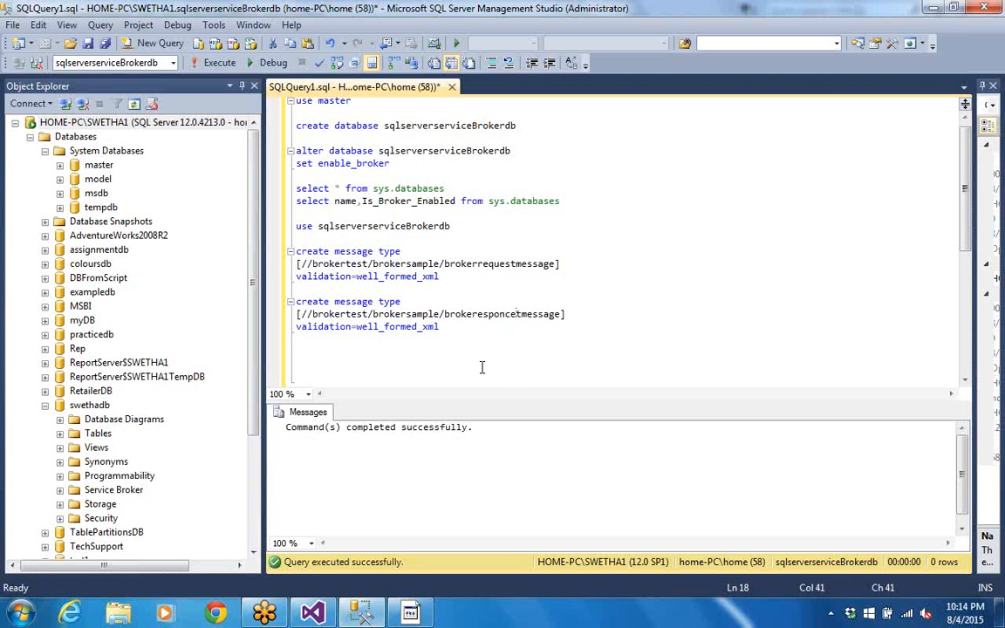
key("Delete")
left_click_drag(439, 327, 291, 302)
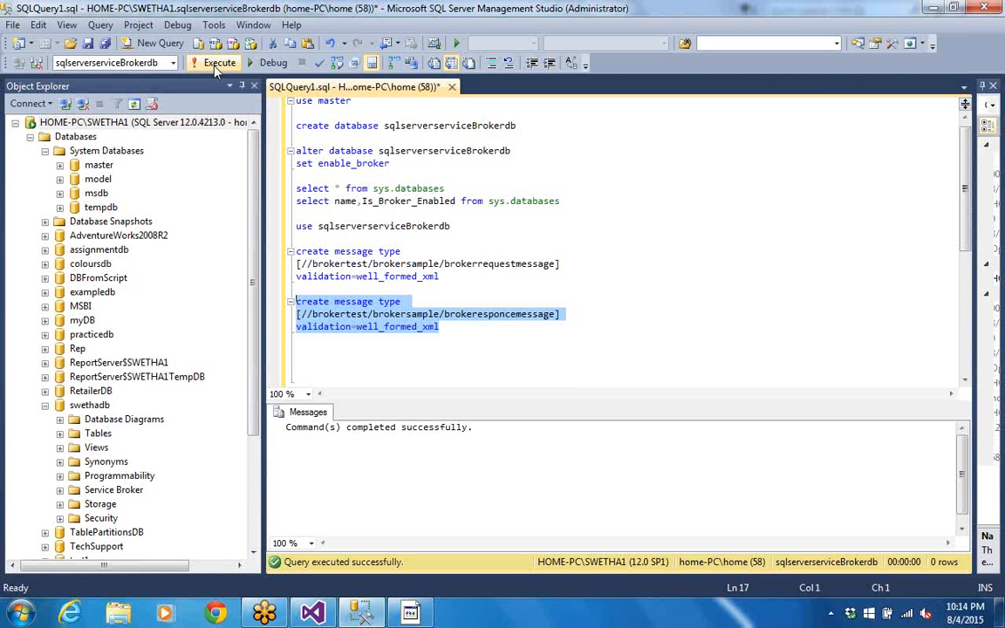
left_click(454, 367)
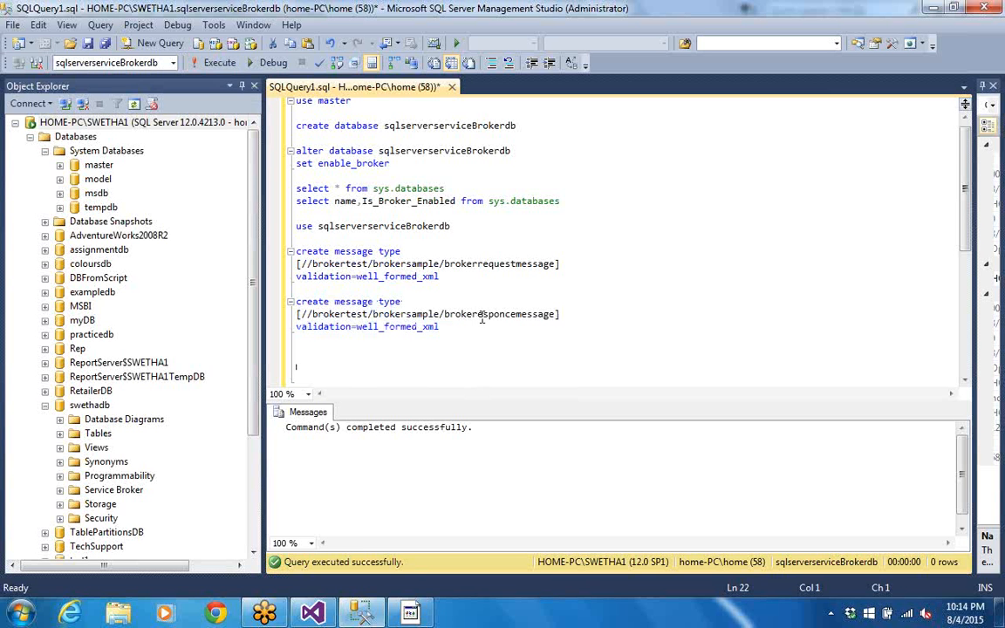
Correct the second message type name to brokerresponcemessage and run only that create message type statement.
left_click(481, 315)
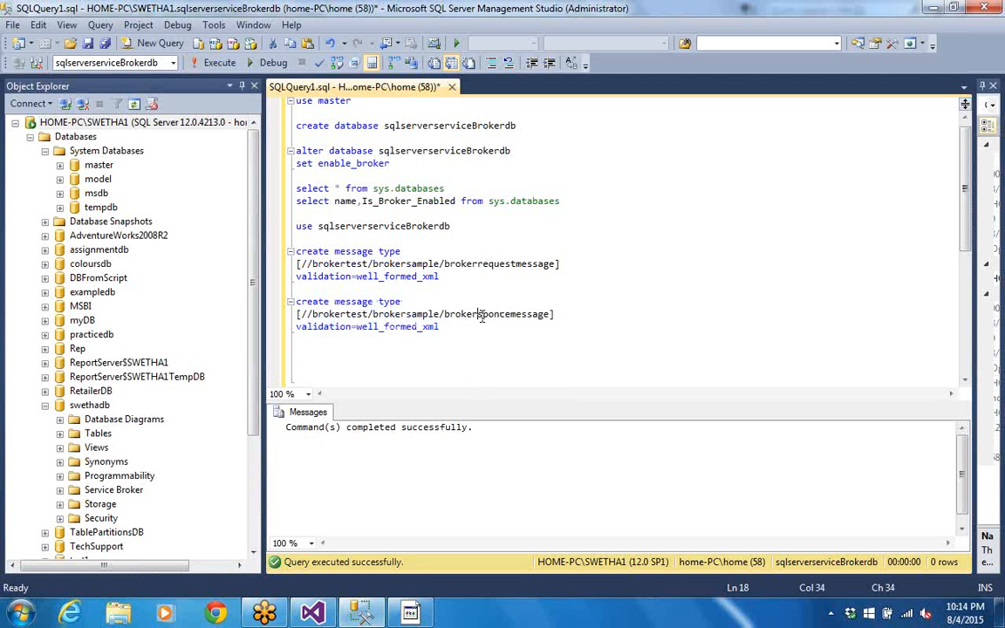
type("re")
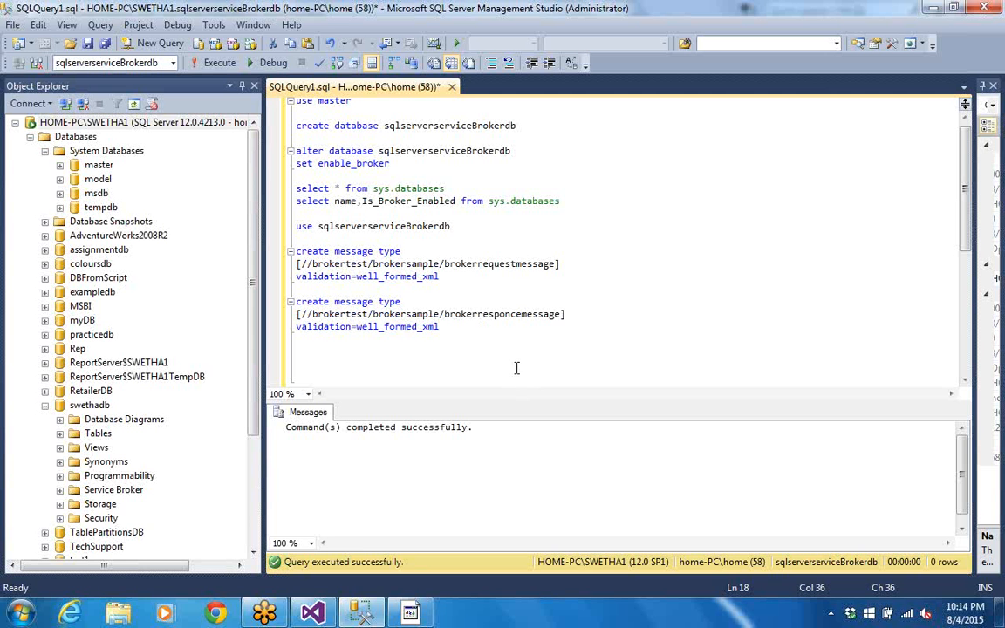
left_click_drag(451, 330, 292, 302)
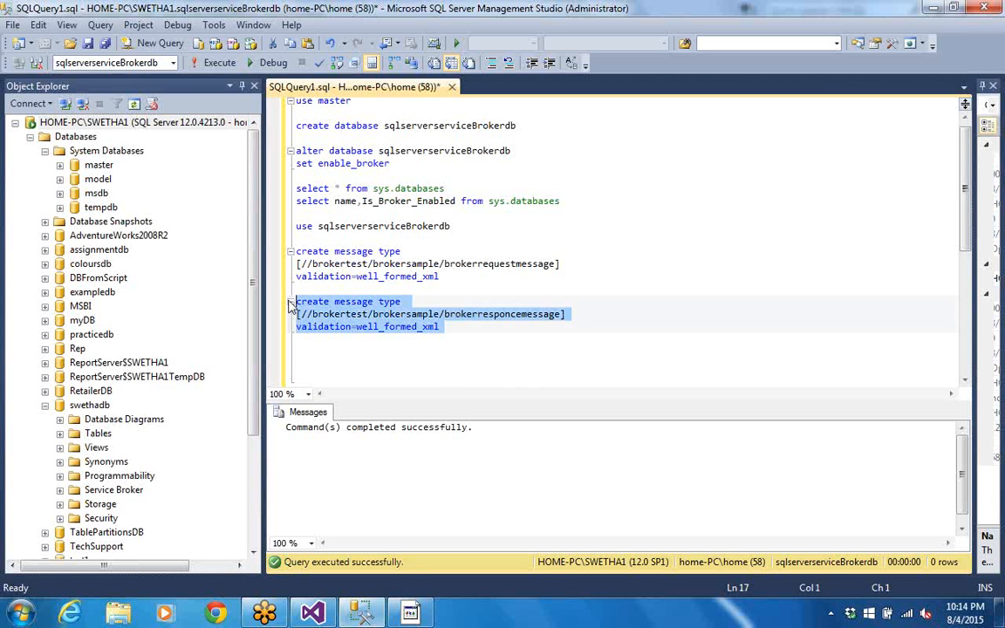
left_click(218, 64)
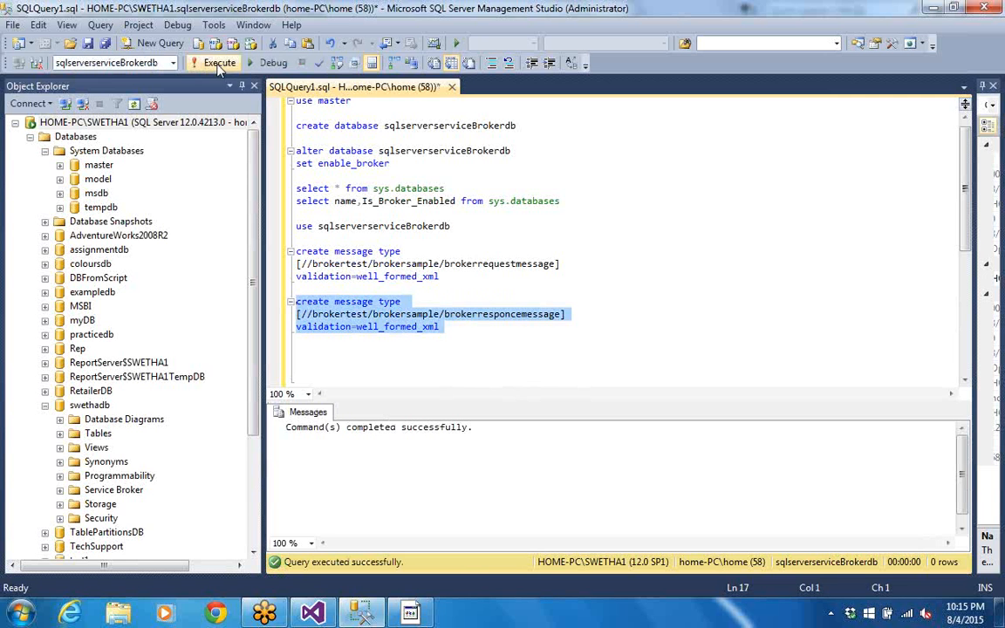
Add "create contract" below the second message type statement, separated by a blank line.
left_click(476, 331)
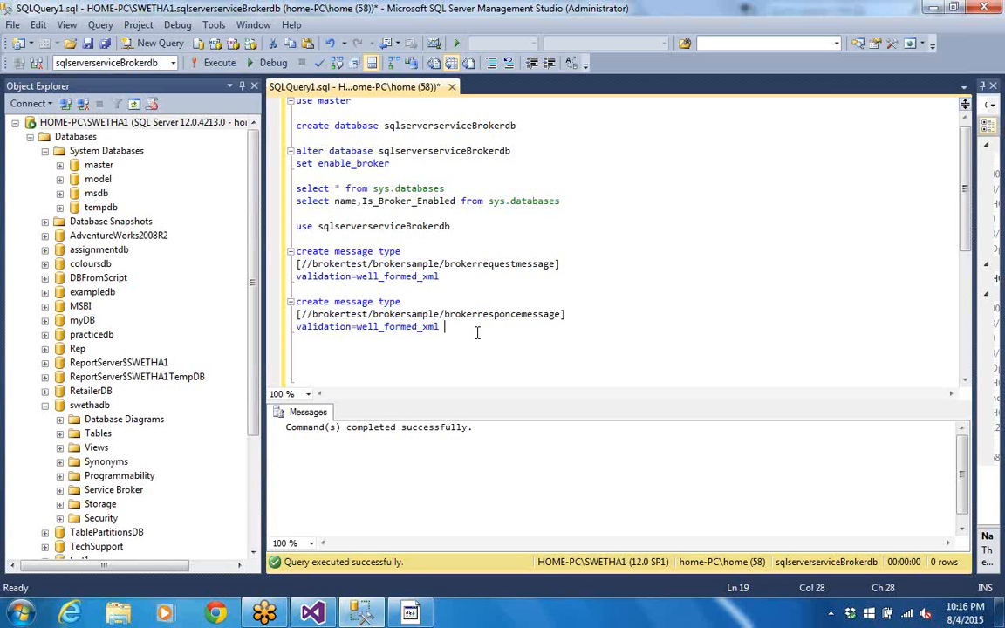
key("Return")
key("Return")
type("create co")
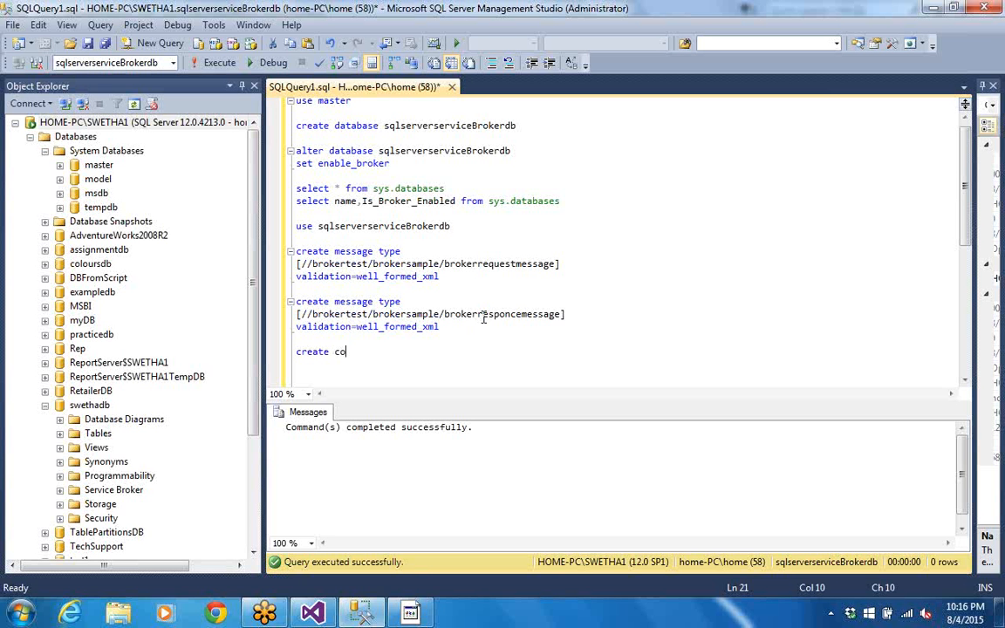
type("ntract")
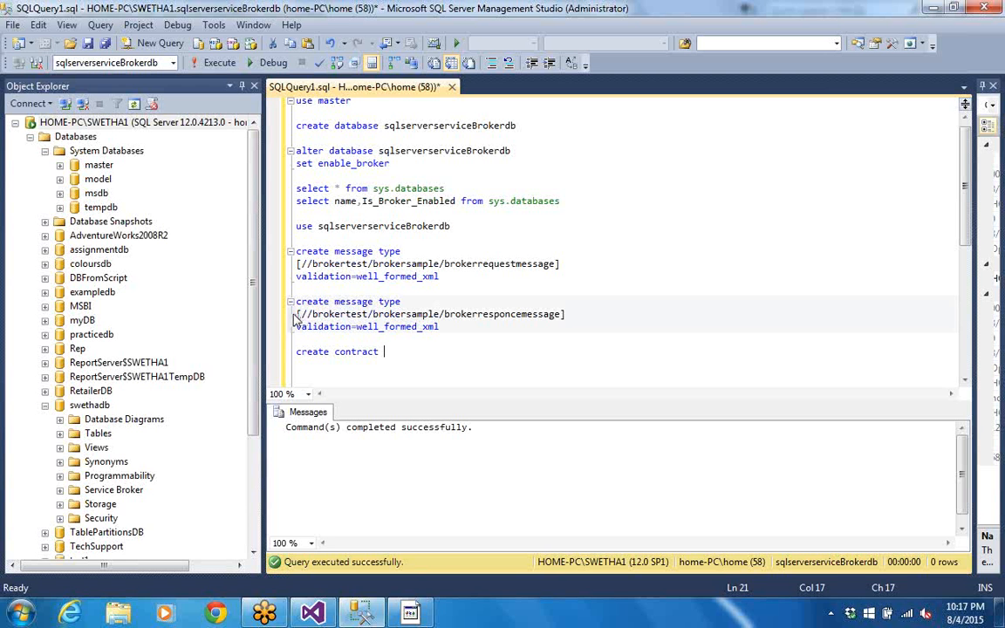
Copy the bracketed response message type name onto the line below "create contract".
left_click_drag(298, 316, 588, 318)
key("ctrl+c")
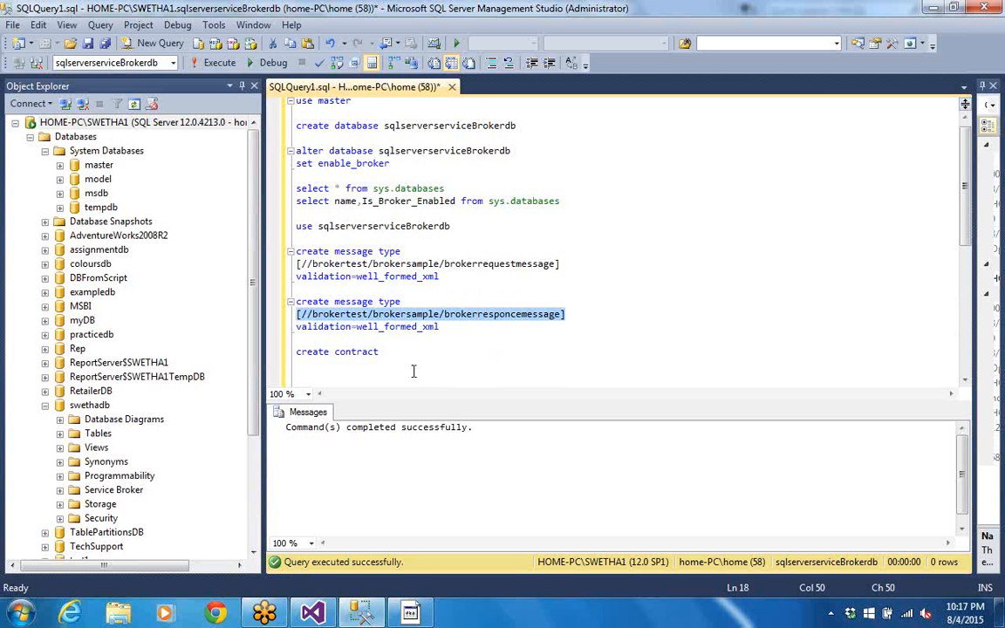
left_click(385, 353)
key("Return")
key("ctrl+v")
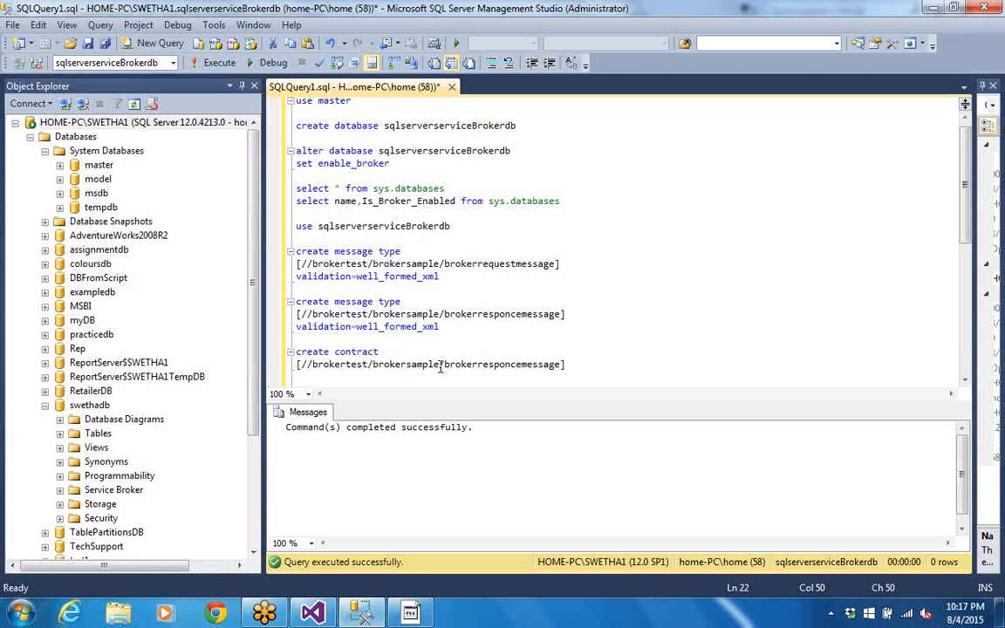
Change the last part of the pasted name to brokercontract, making it [//brokertest/brokersample/brokercontract].
mouse_move(440, 366)
left_mouse_down()
mouse_move(560, 368)
mouse_move(445, 368)
left_mouse_up()
key("Down")
key("Delete")
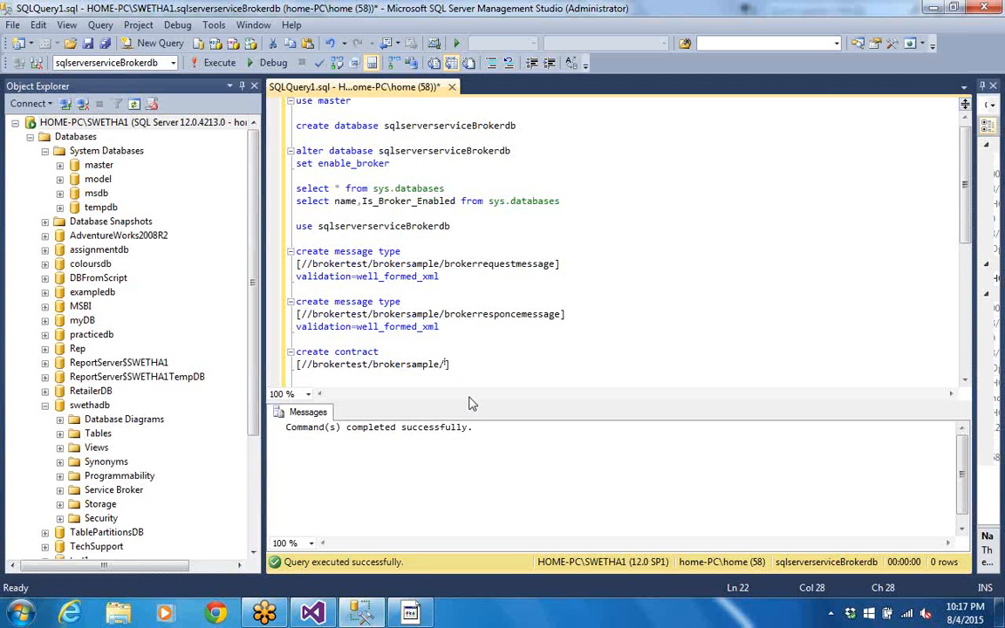
type("bro")
type("kercontrect")
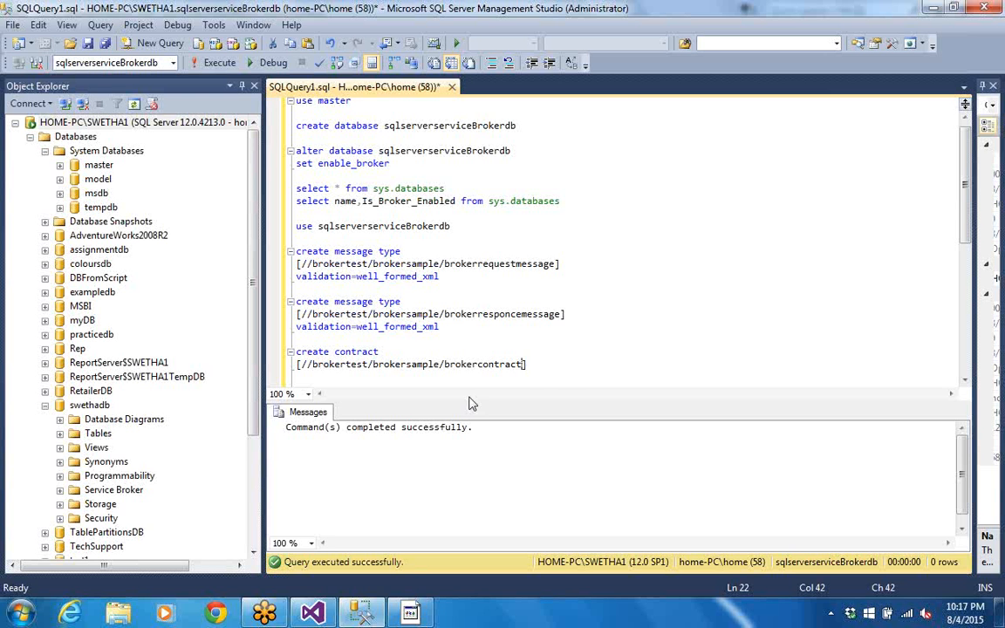
type("]")
key("Return")
left_click(439, 276)
key("shift+Down")
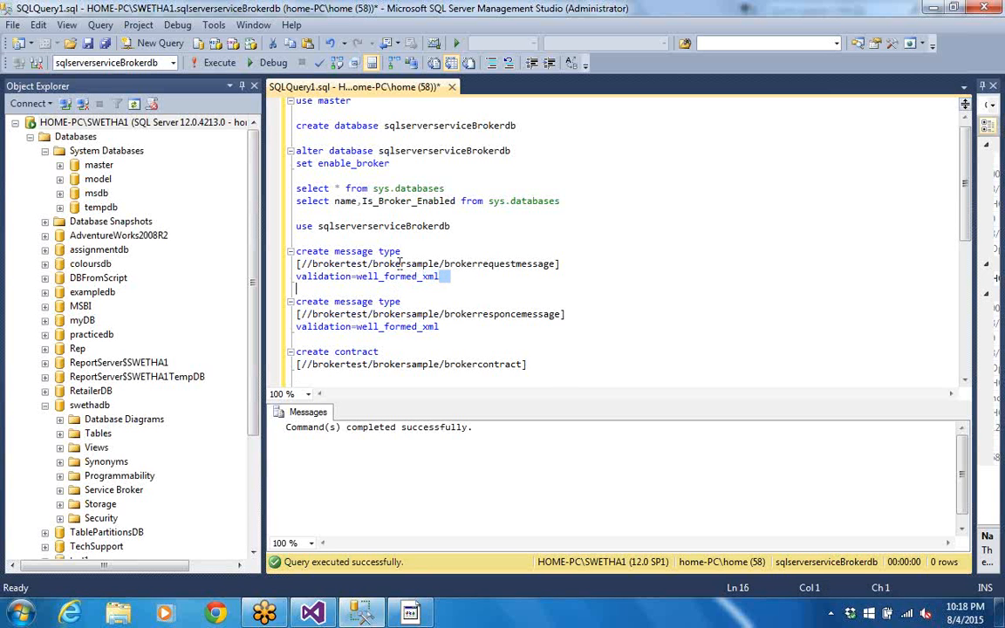
mouse_move(404, 252)
left_mouse_down()
mouse_move(336, 251)
mouse_move(401, 264)
left_mouse_up()
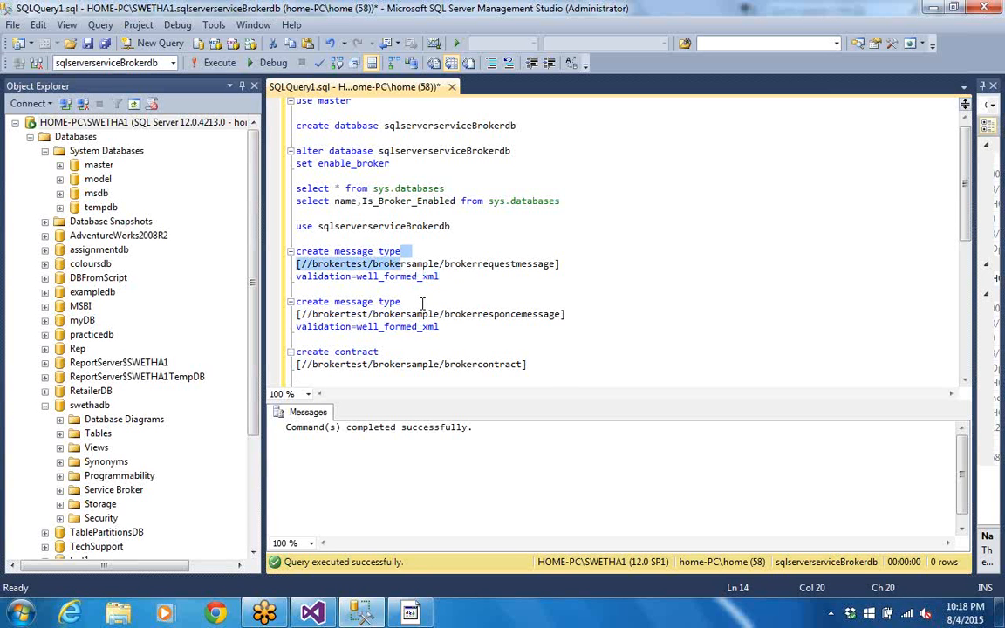
left_click(404, 301)
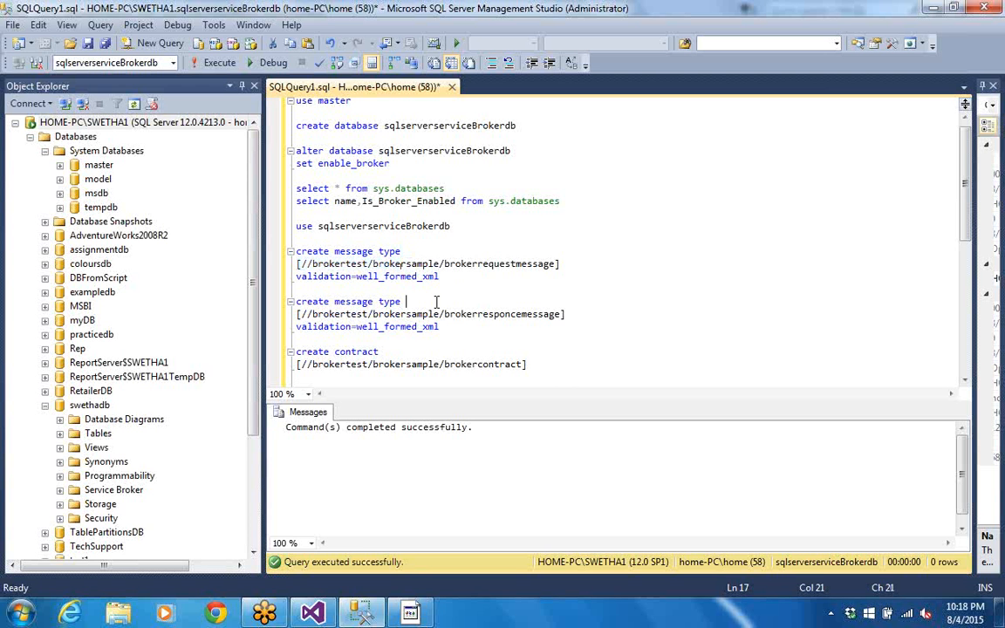
Copy the bracketed request message type name onto the line below the contract name.
left_click(297, 263)
left_click(579, 266, "shift")
key("ctrl+c")
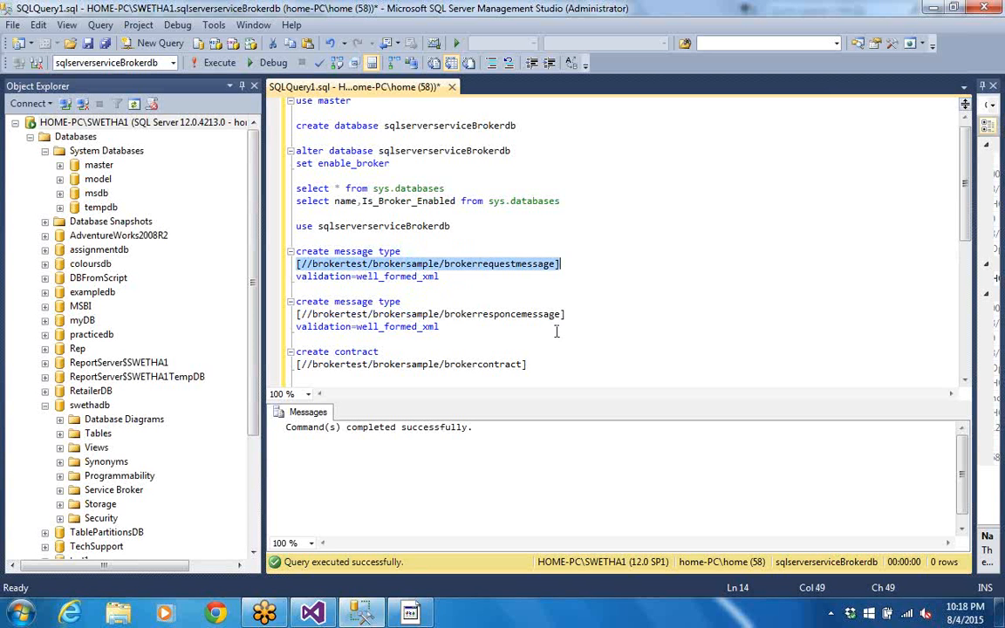
left_click(544, 365)
key("Return")
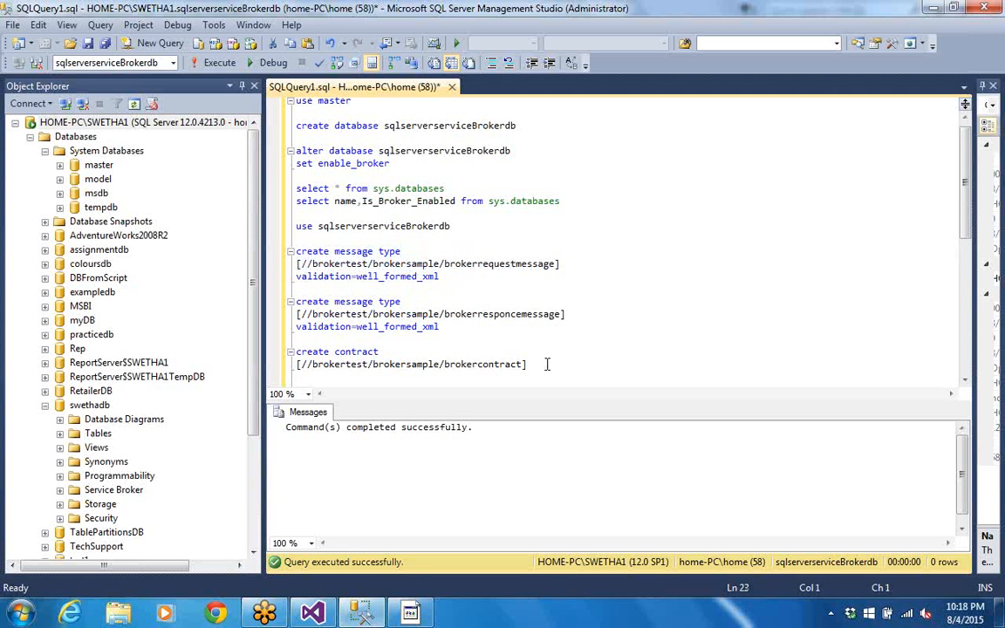
key("ctrl+v")
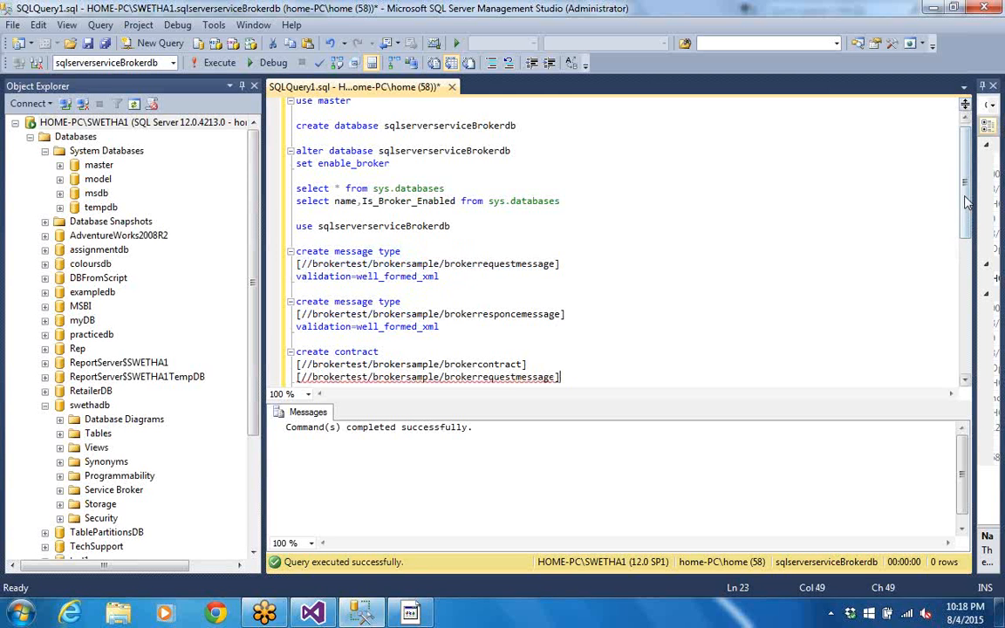
scroll(679, 318, "down", 1)
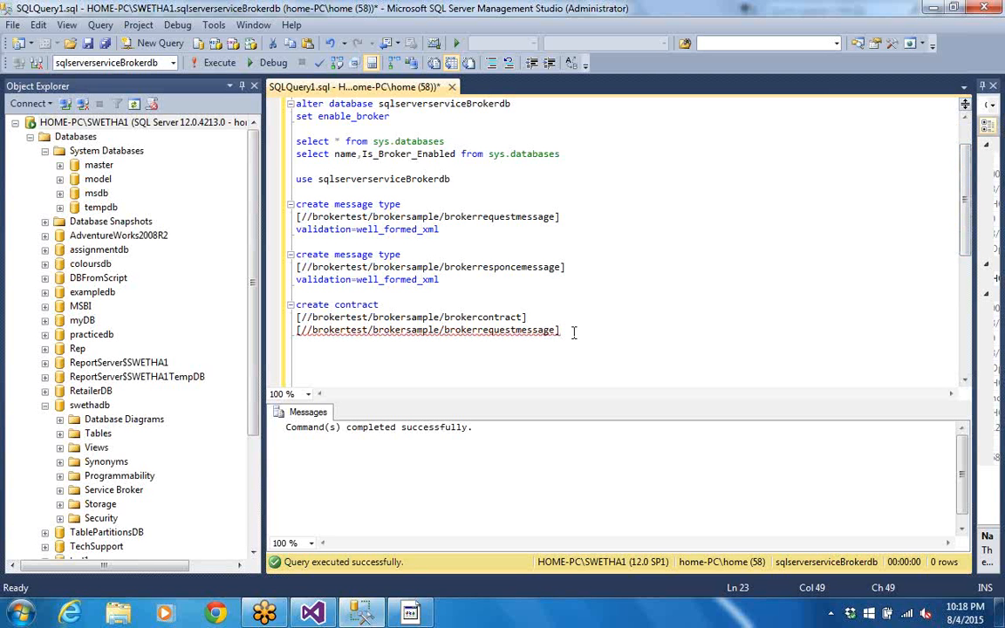
Add an opening parenthesis after the contract name and the line "send by initiator," below the request message name.
key("Return")
left_click(544, 318)
type("(")
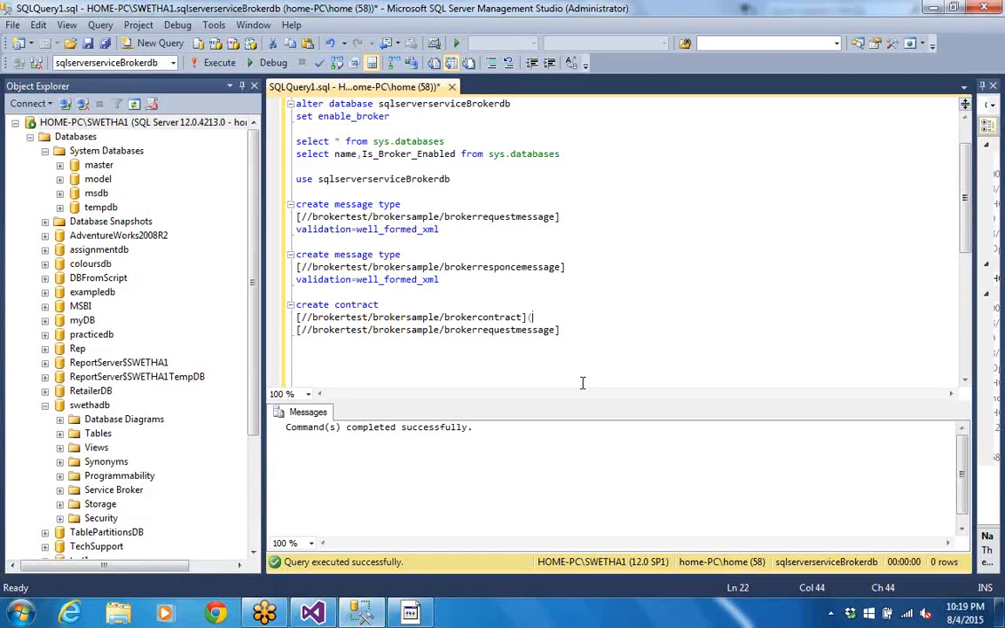
left_click(568, 331)
key("Return")
type("send by init")
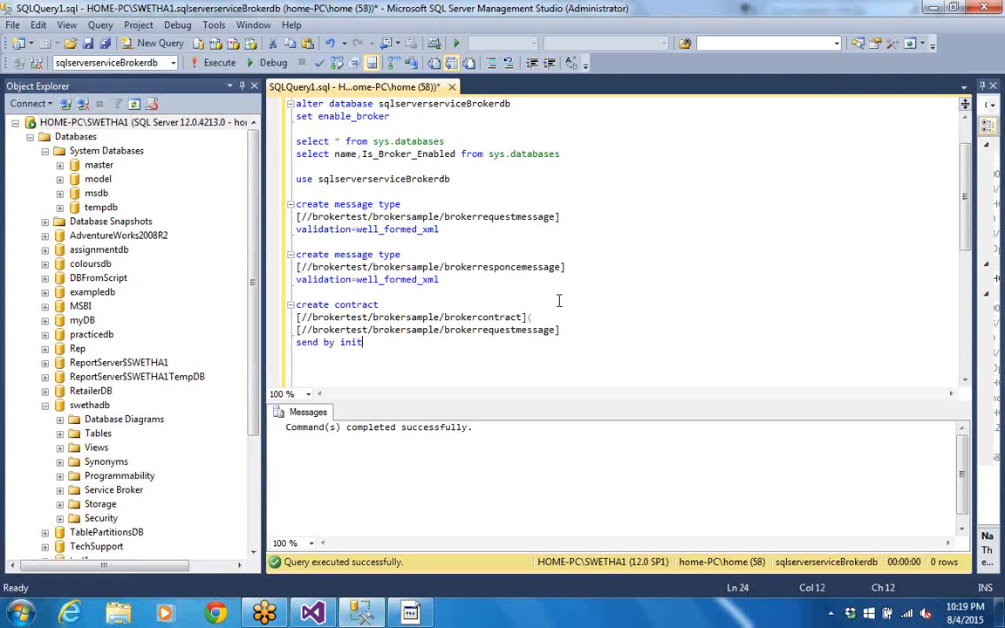
type("iator")
type(",")
key("Return")
Copy the bracketed response message type name onto the line below the initiator clause of the contract.
left_click_drag(565, 266, 296, 273)
key("ctrl+c")
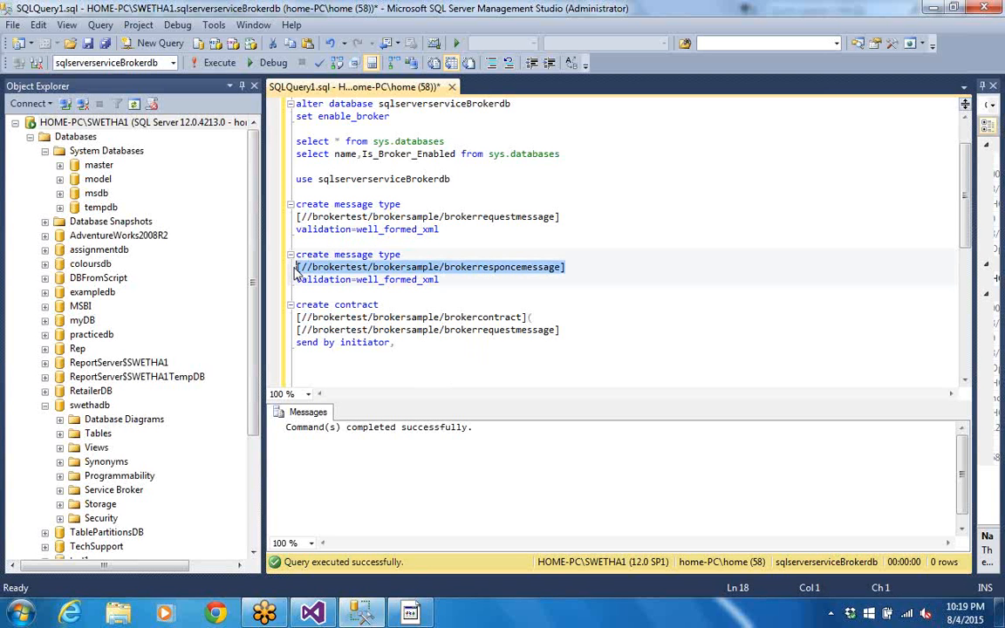
left_click(466, 343)
key("ctrl+v")
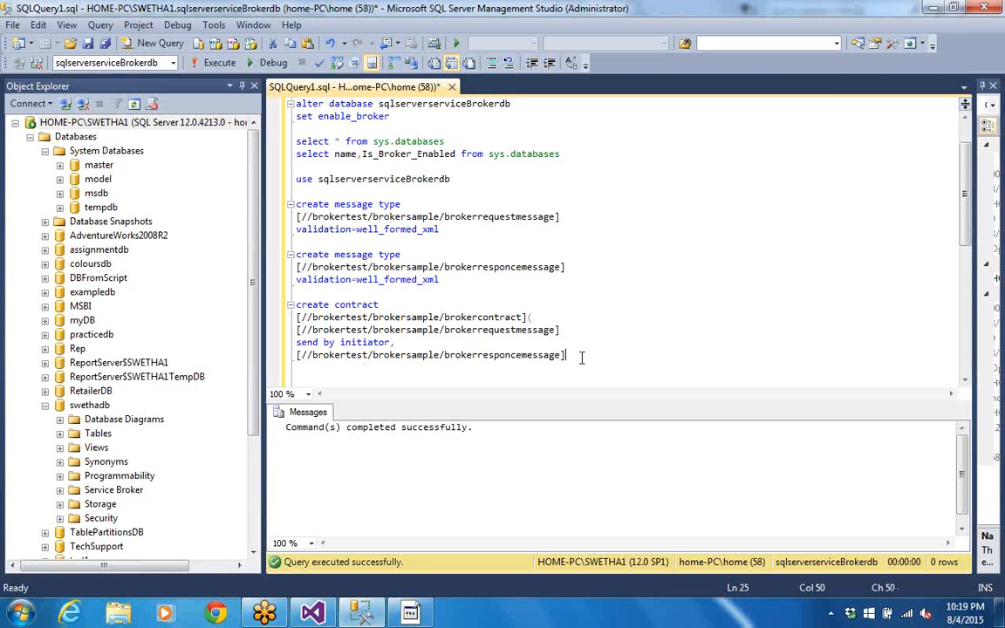
Correct "send" to "sent" in the contract's initiator clause.
left_click(319, 342)
key("BackSpace")
type("t")
Complete the contract with "sent by target)" below the response message name and run only the create contract statement.
left_click(578, 356)
key("Return")
type("sent by target")
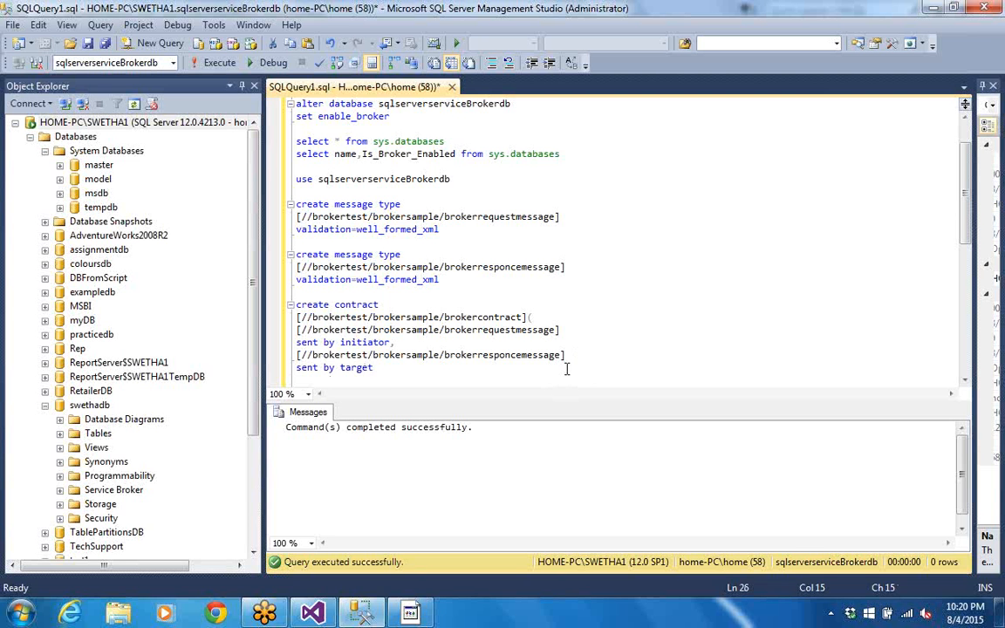
type(")")
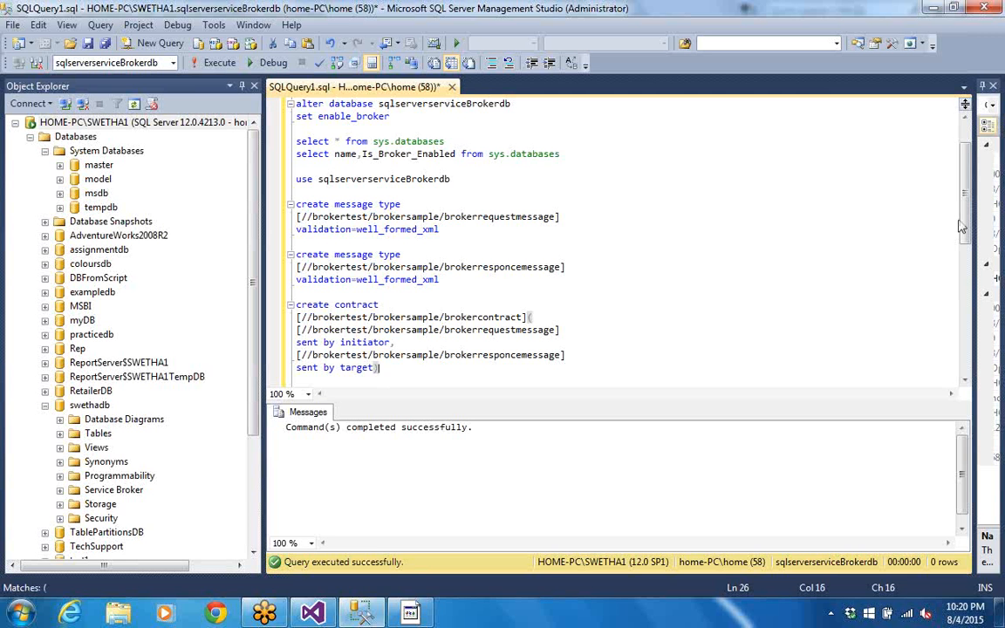
left_click_drag(379, 367, 296, 307)
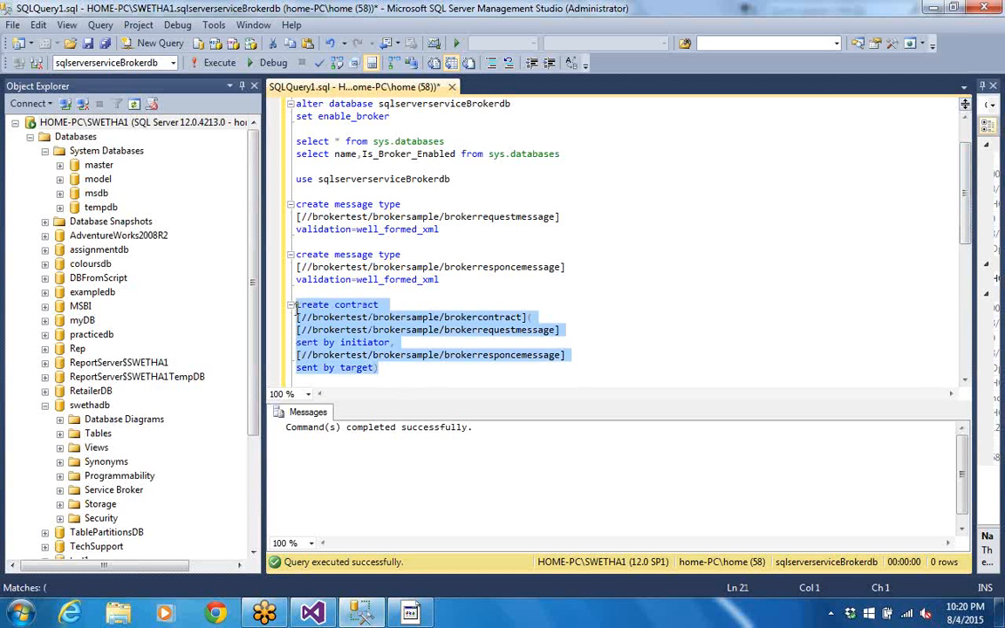
left_click(220, 64)
Start a queue statement below the contract, after a blank line, with the text "create queue broker init".
left_click(478, 369)
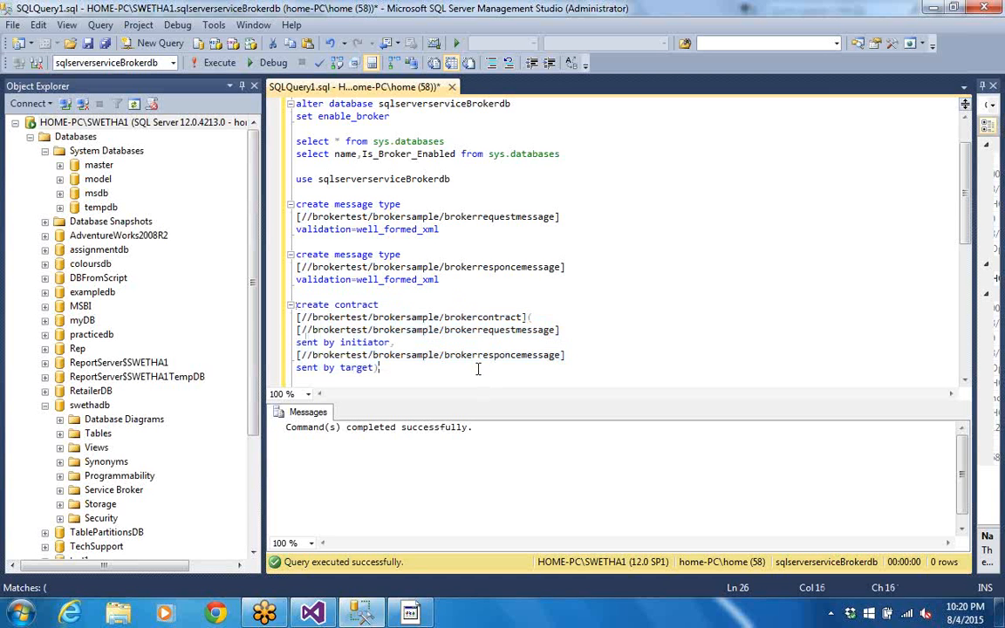
key("Return")
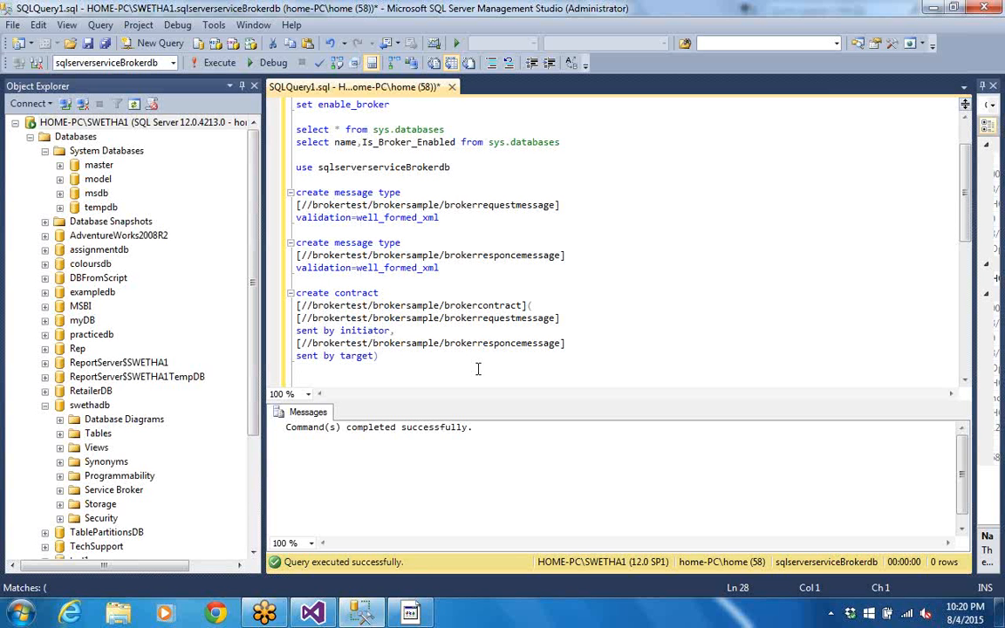
type("create queue")
type("broker")
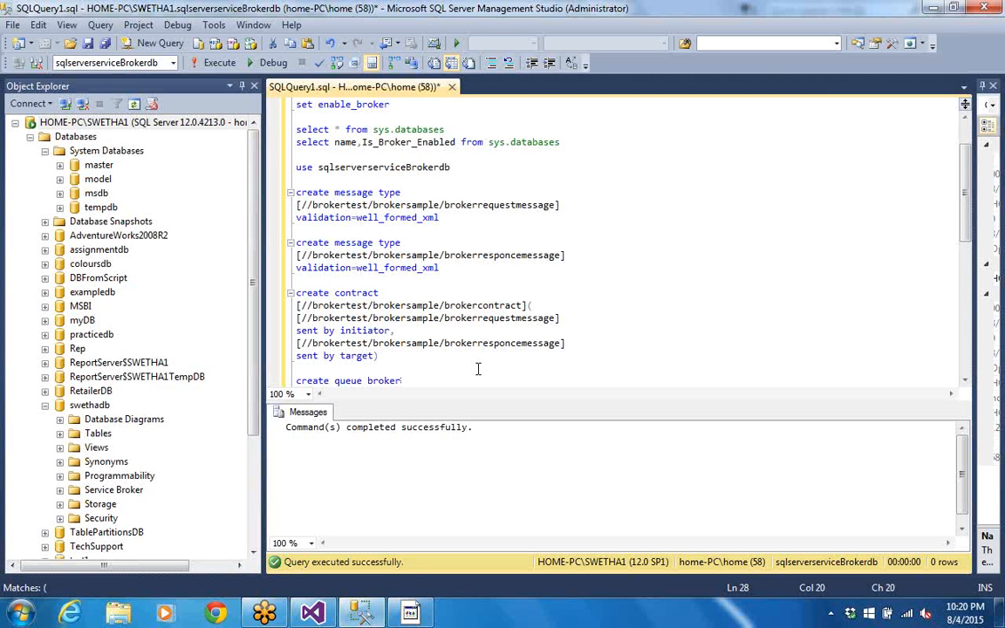
type(" init")
key("Up")
type("iato")
key("BackSpace")
key("BackSpace")
key("BackSpace")
key("BackSpace")
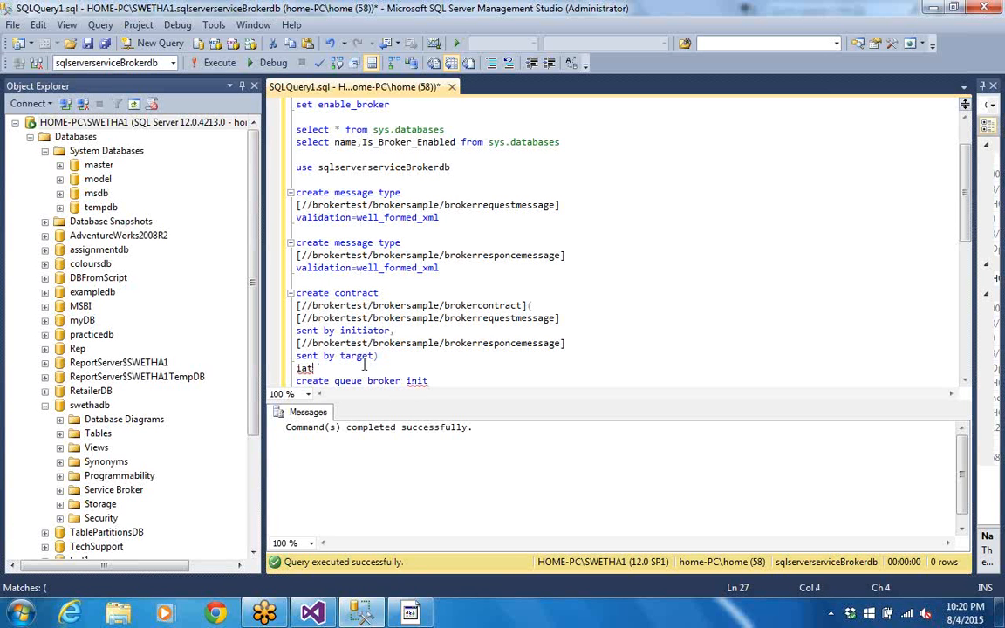
Replace the end of the queue name so the statement reads "create queue brokerinitiatorqueue".
left_click(431, 380)
left_click_drag(433, 381, 406, 383)
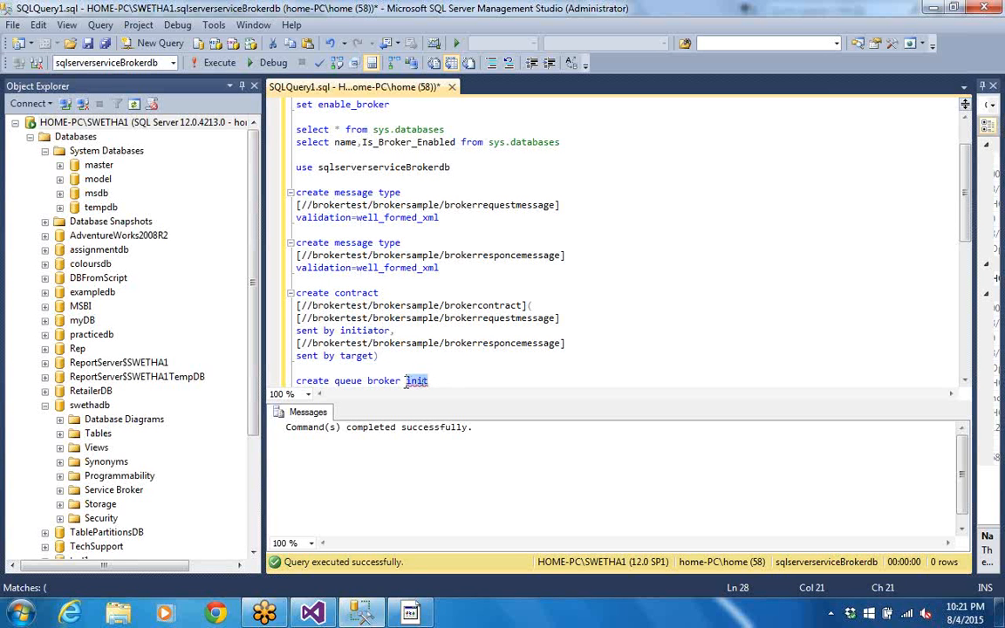
key("BackSpace")
key("BackSpace")
type("Initiatorqueue")
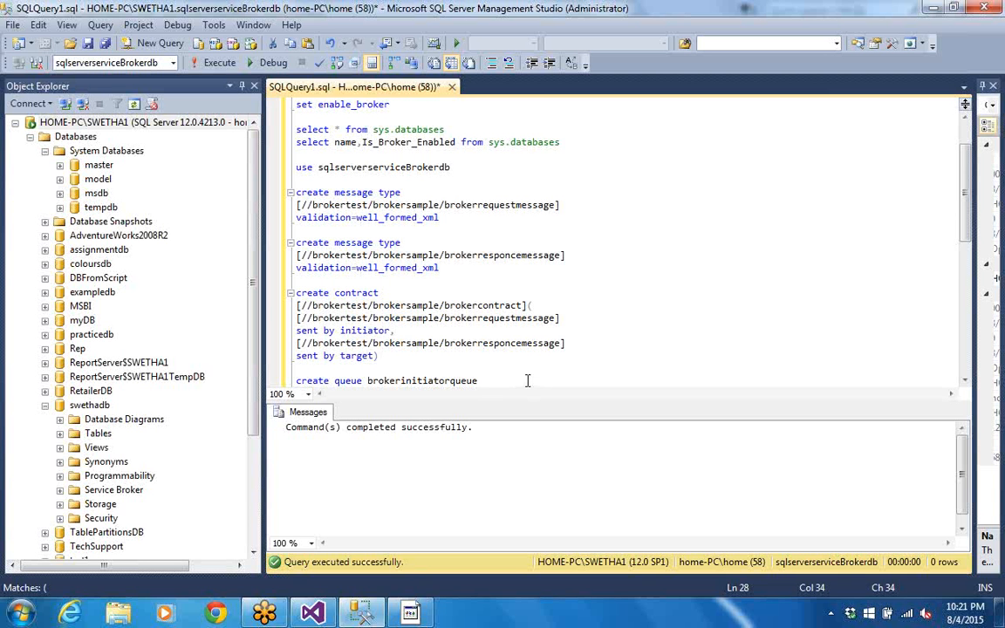
Run only the "create queue brokerinitiatorqueue" statement.
left_click_drag(450, 382, 438, 243)
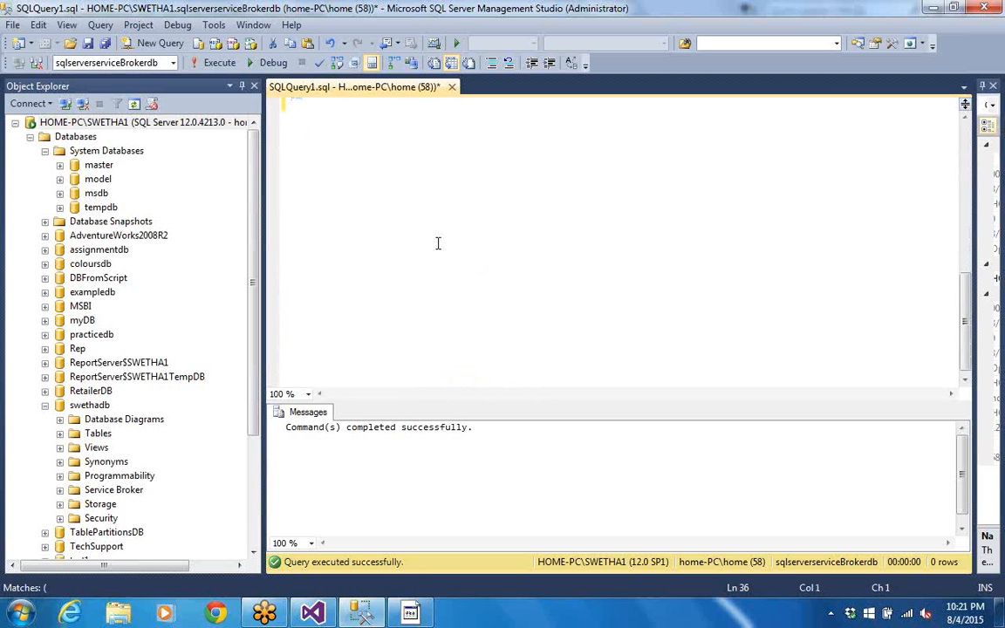
left_click_drag(965, 320, 965, 272)
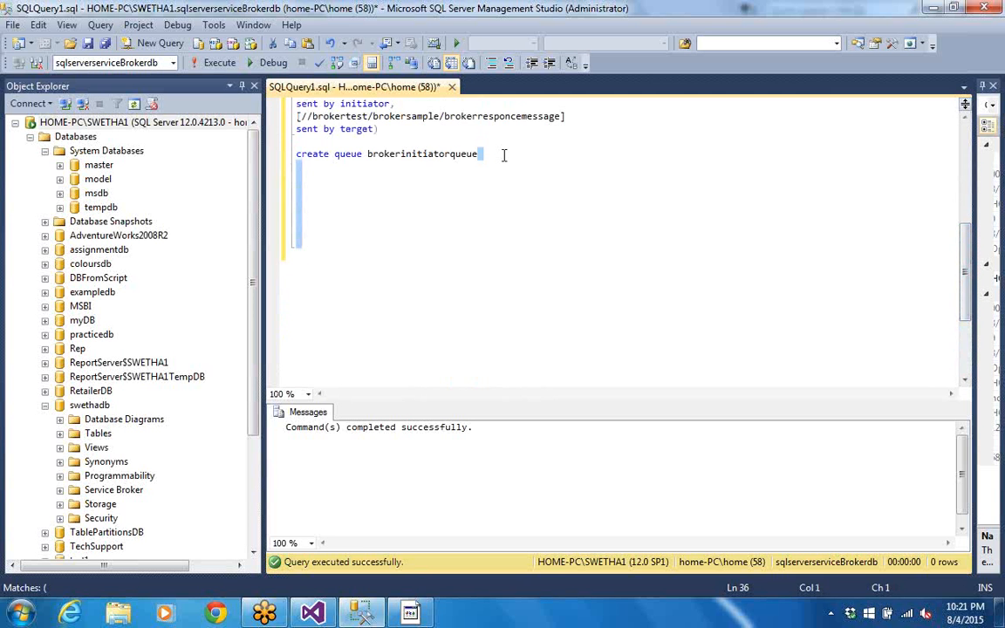
left_click(478, 156)
left_click_drag(347, 163, 297, 155)
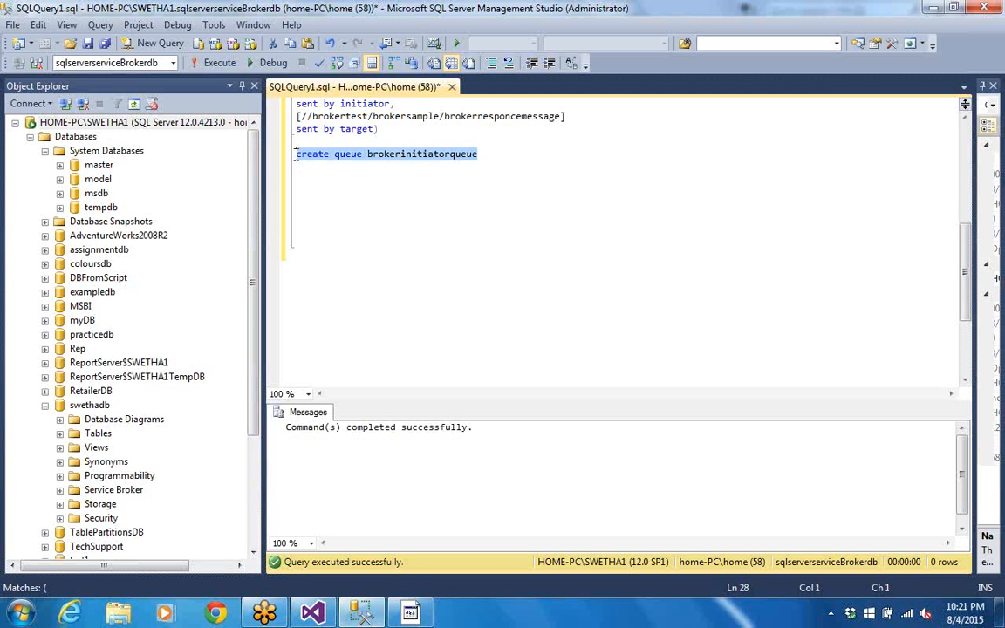
left_click(218, 67)
Write "create queue brokertargetqueue" below the initiator queue statement, after a blank line, and run only that statement.
left_click(488, 152)
key("Return")
key("Return")
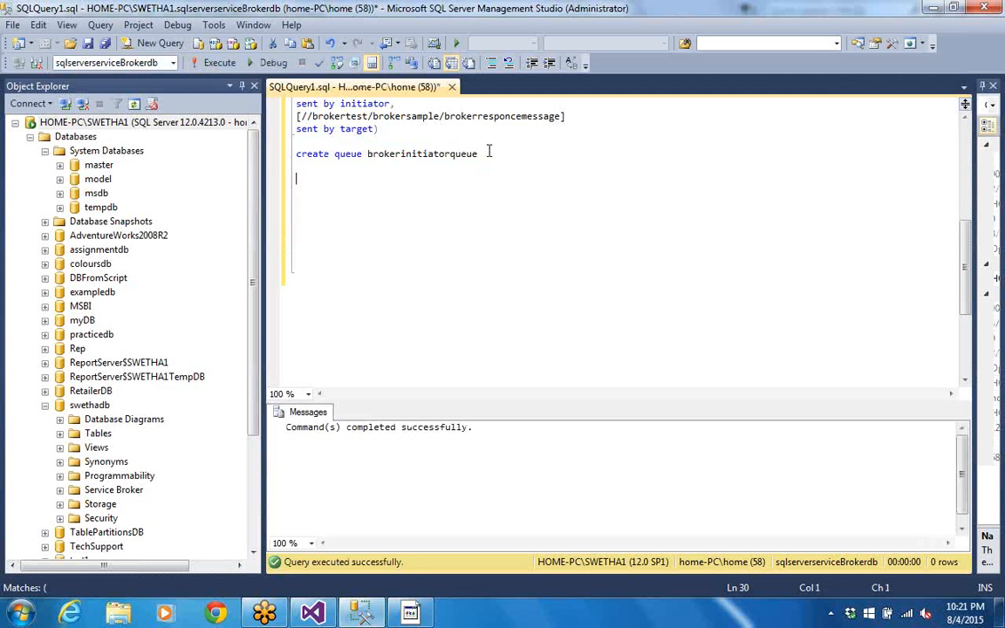
type("create queue broke")
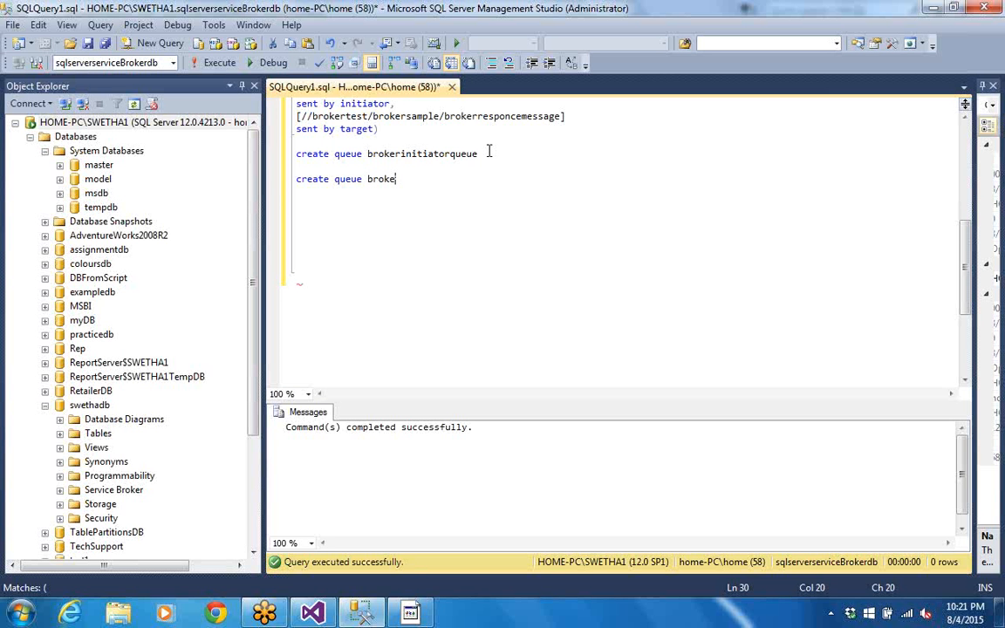
type("rtargetqueue")
key("shift+Home")
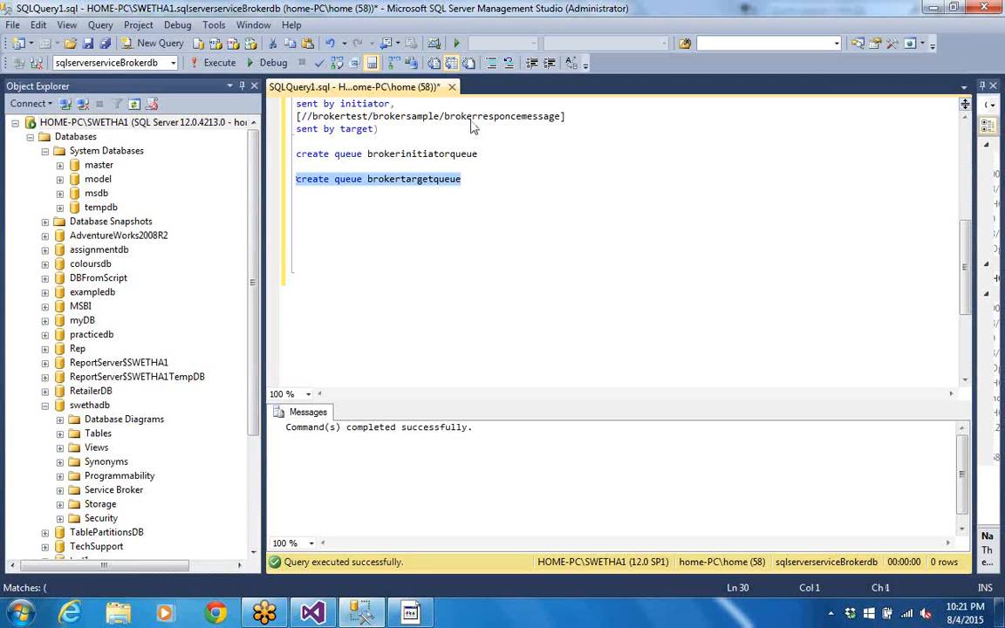
left_click(216, 63)
Start a statement with the text "create service" below the target queue statement, after a blank line.
left_click(506, 191)
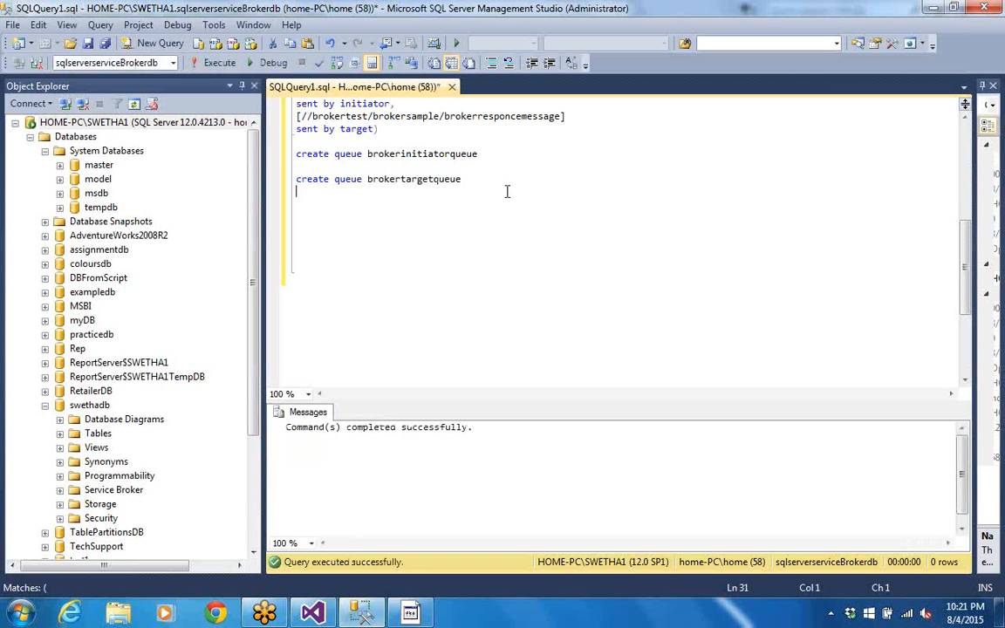
key("Return")
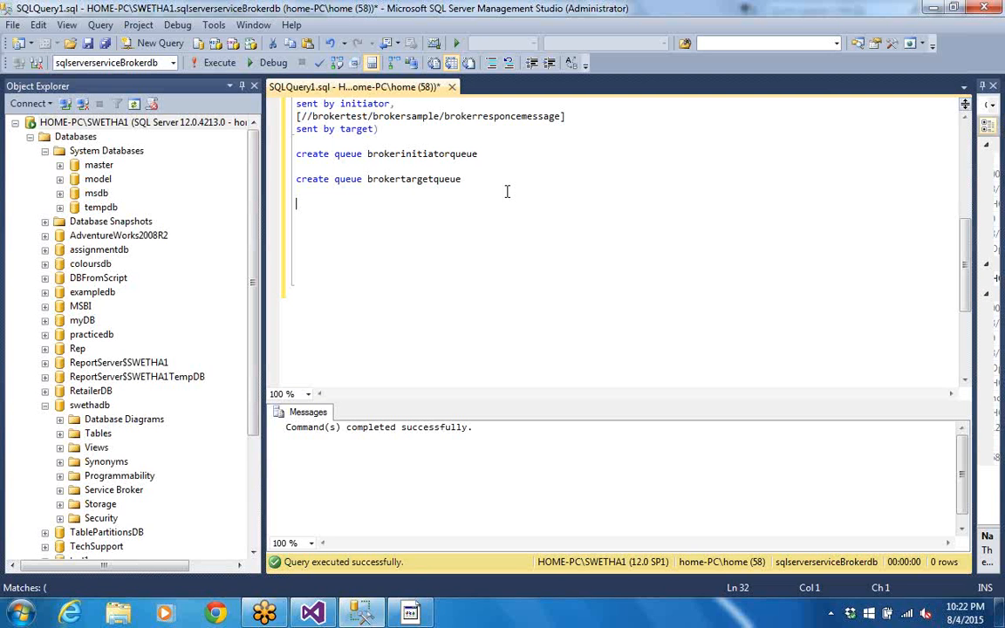
type("crea")
left_click(506, 191)
type("te")
key("BackSpace")
key("BackSpace")
key("Down")
key("End")
type("te service")
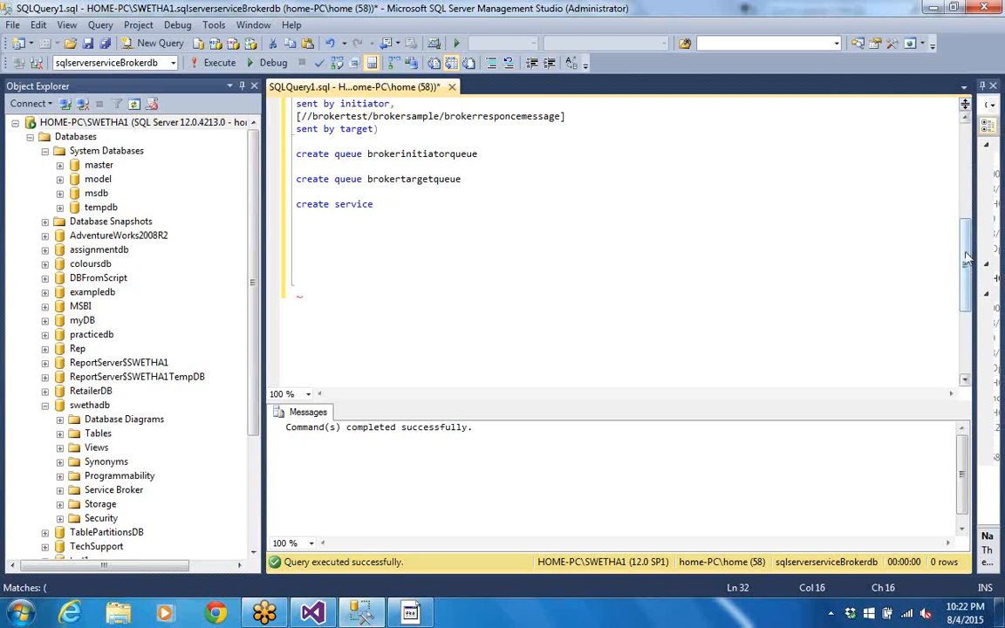
Copy the name [//brokertest/brokersample/brokerrequestmessage] from the first message type to the line below "create service".
left_click_drag(965, 253, 966, 178)
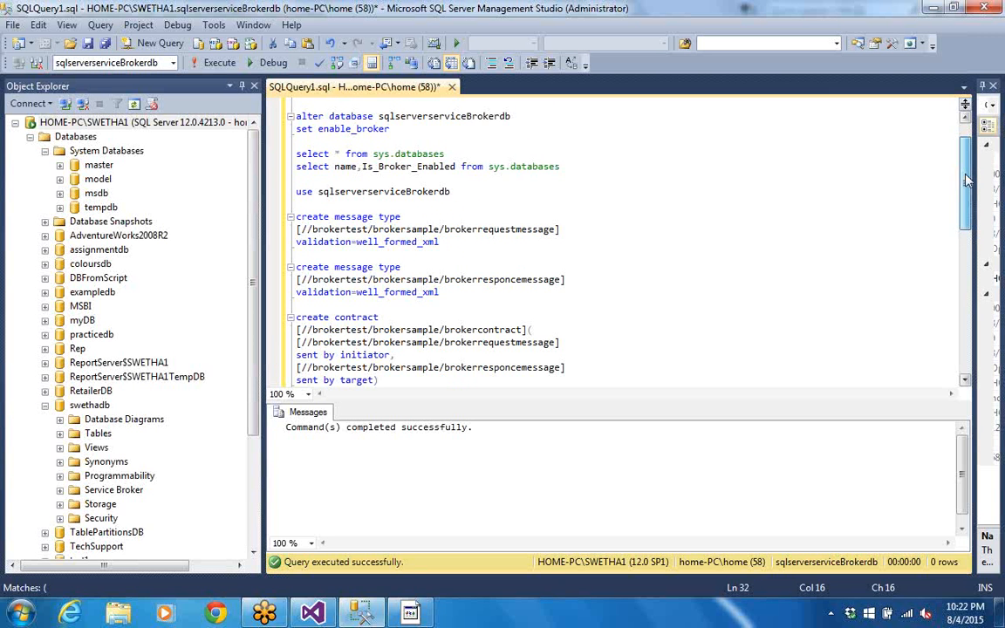
left_click_drag(967, 178, 966, 184)
left_click_drag(561, 216, 295, 228)
key("ctrl+c")
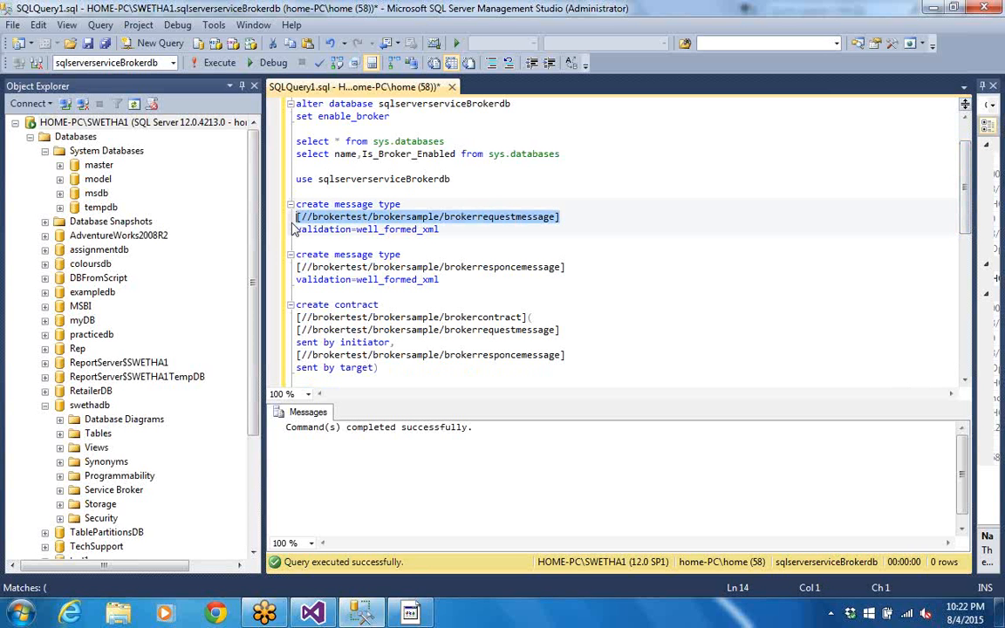
left_click_drag(967, 207, 966, 250)
left_click(423, 313)
key("ctrl+v")
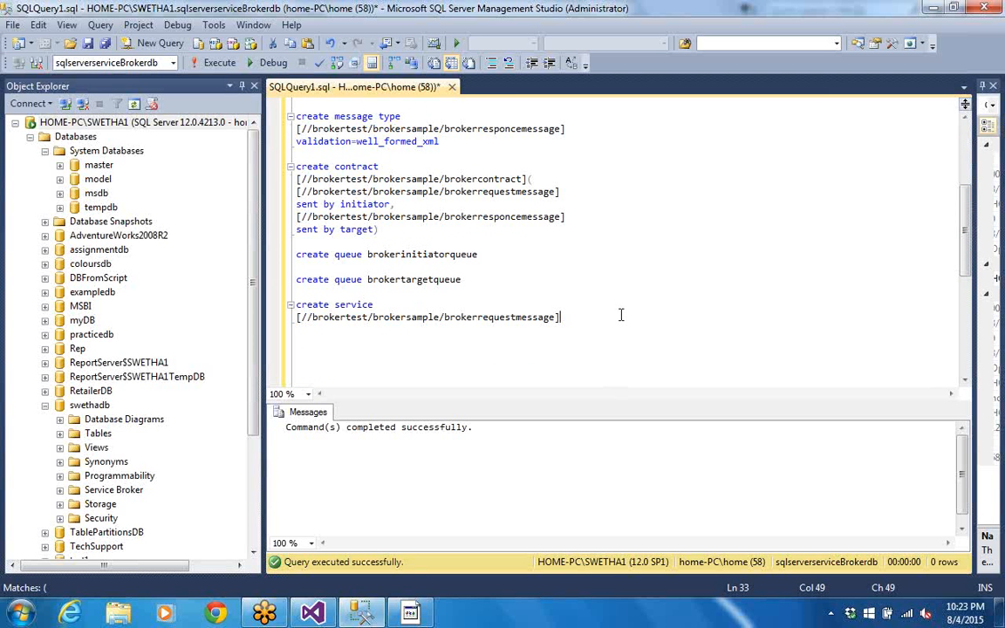
key("Return")
type("request")
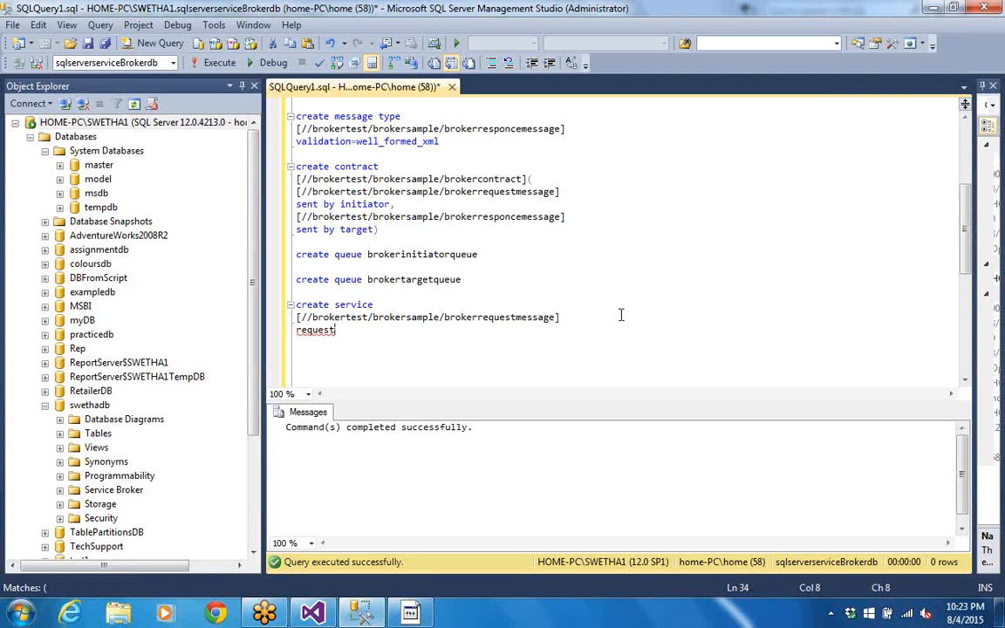
key("BackSpace")
key("BackSpace")
key("BackSpace")
key("BackSpace")
key("BackSpace")
key("BackSpace")
key("BackSpace")
type("initi")
key("BackSpace")
key("BackSpace")
key("BackSpace")
key("BackSpace")
key("BackSpace")
Replace "requestmessage" in the service name with "initiatorservice".
left_click_drag(477, 320, 552, 324)
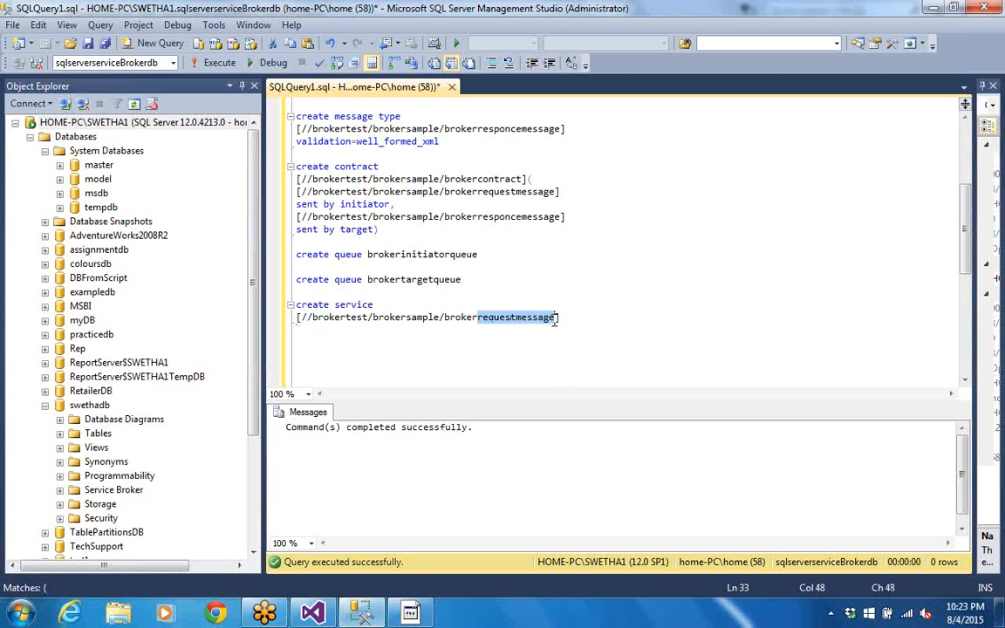
key("BackSpace")
type("initiato")
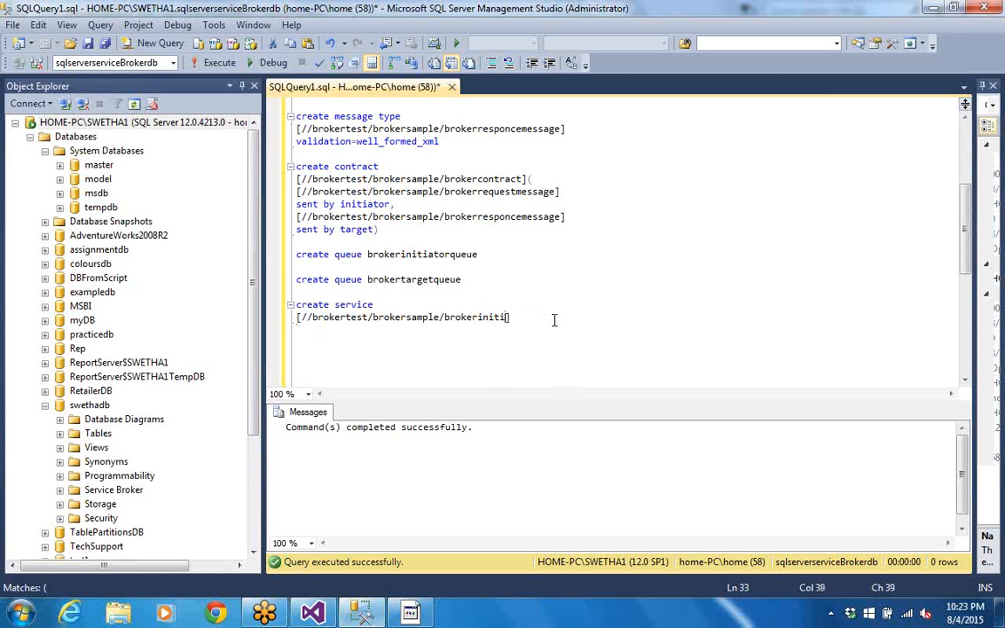
type("rservice")
Try to run only the create service statement for the initiator service without a queue clause.
key("End")
key("shift+Home")
key("shift+Up")
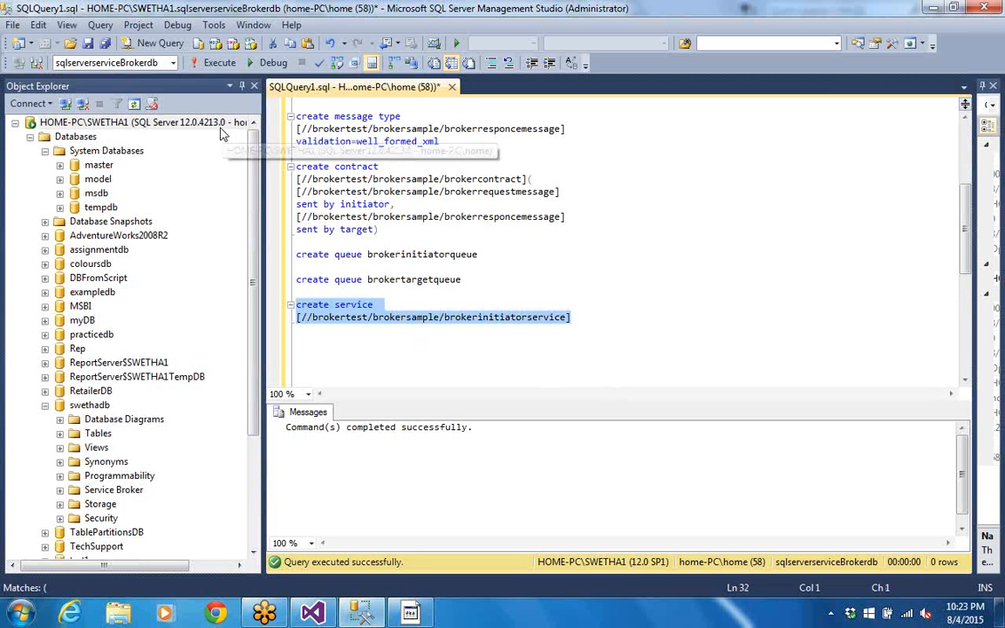
left_click(218, 63)
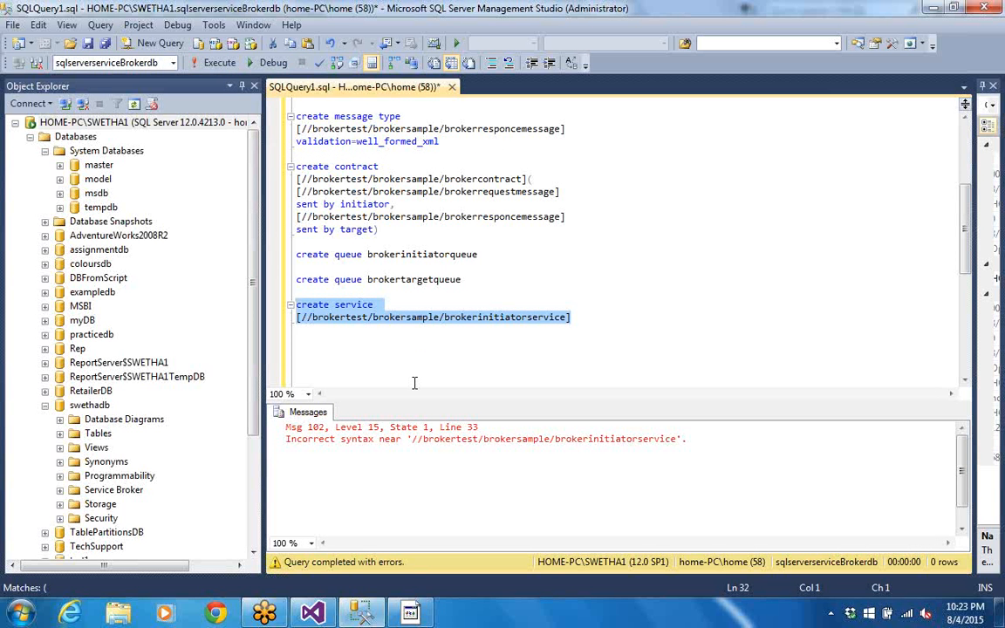
Add the line "on queue brokerinitiatorqueue" below the initiator service name and run only that create service statement.
left_click(578, 318)
key("Return")
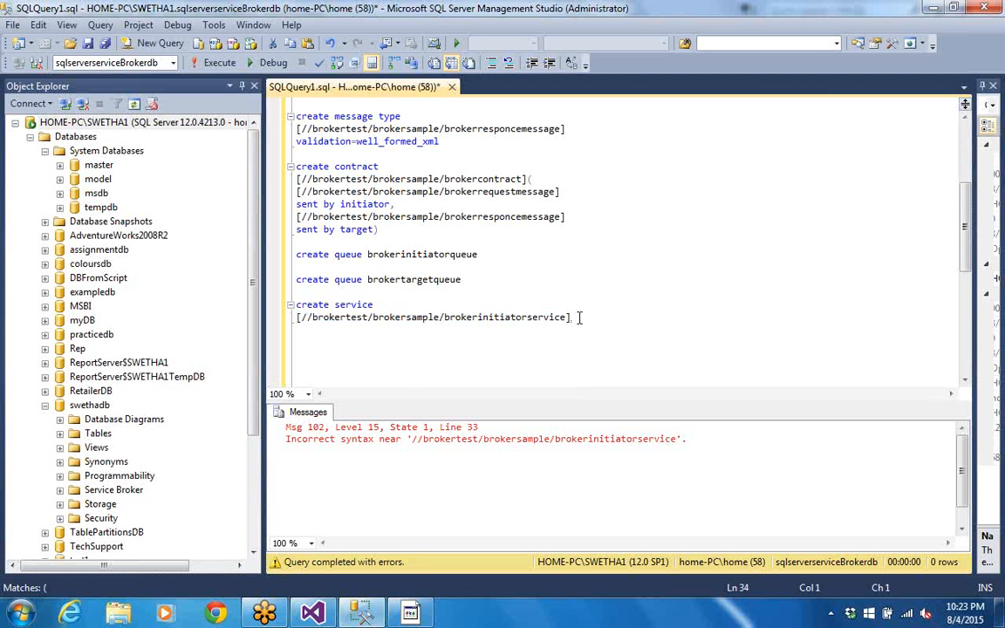
type("on brokerinitiator")
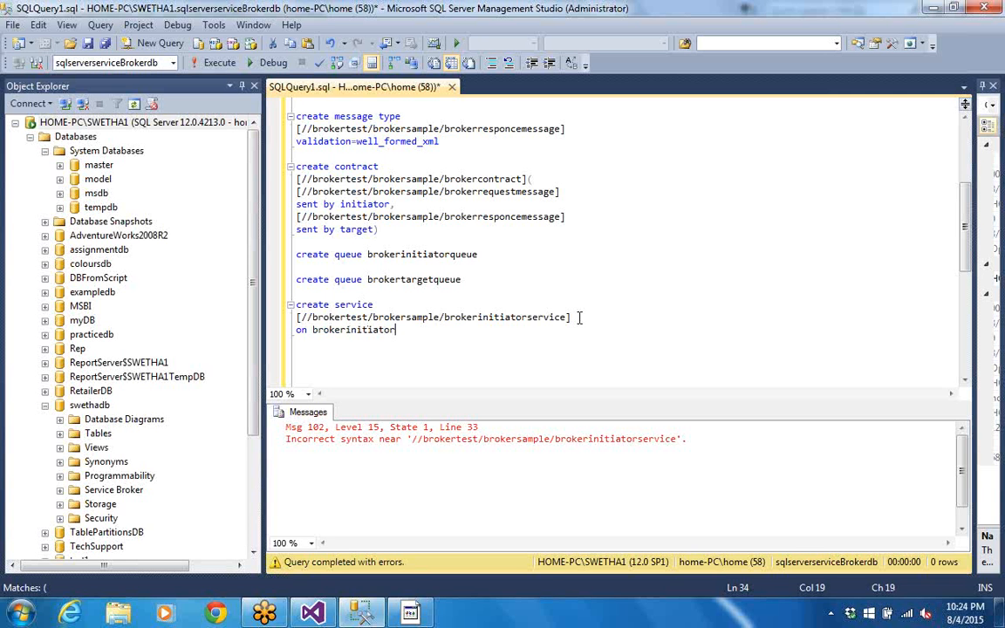
type("queue")
left_click(311, 330)
type("queue")
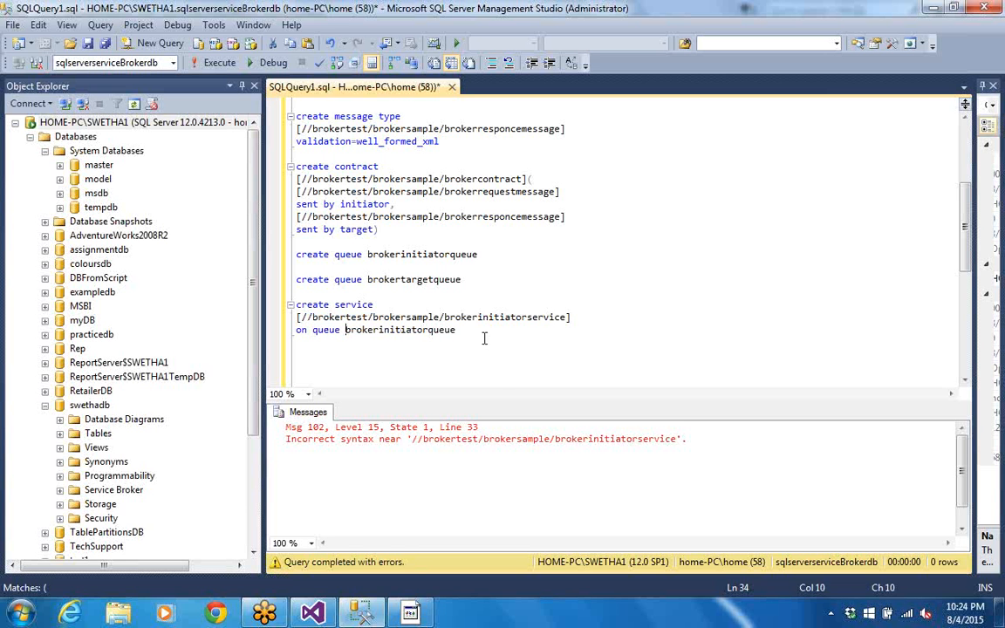
key("End")
left_click_drag(457, 331, 261, 303)
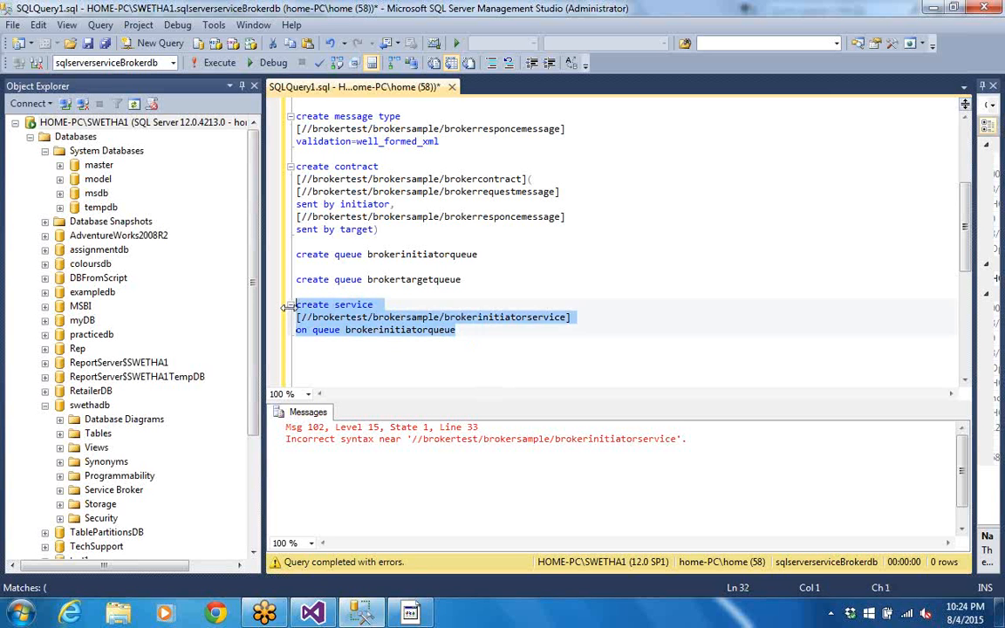
left_click(222, 64)
Start a second "create service" statement below the initiator service statement, after a blank line.
left_click(496, 332)
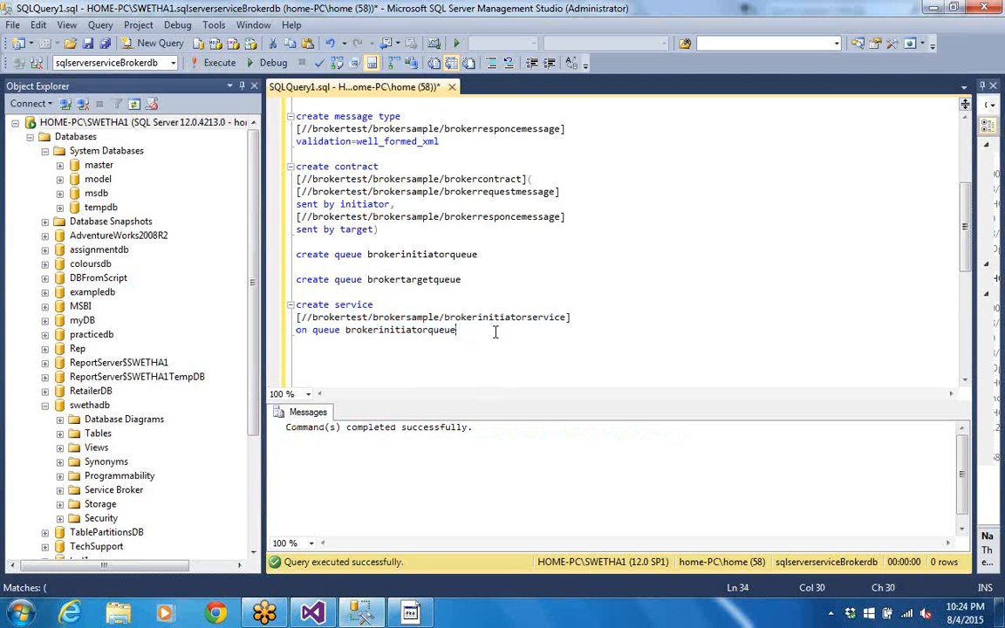
key("Return")
key("Return")
double_click(381, 330)
left_click(479, 332)
key("Down")
key("Down")
type("create ")
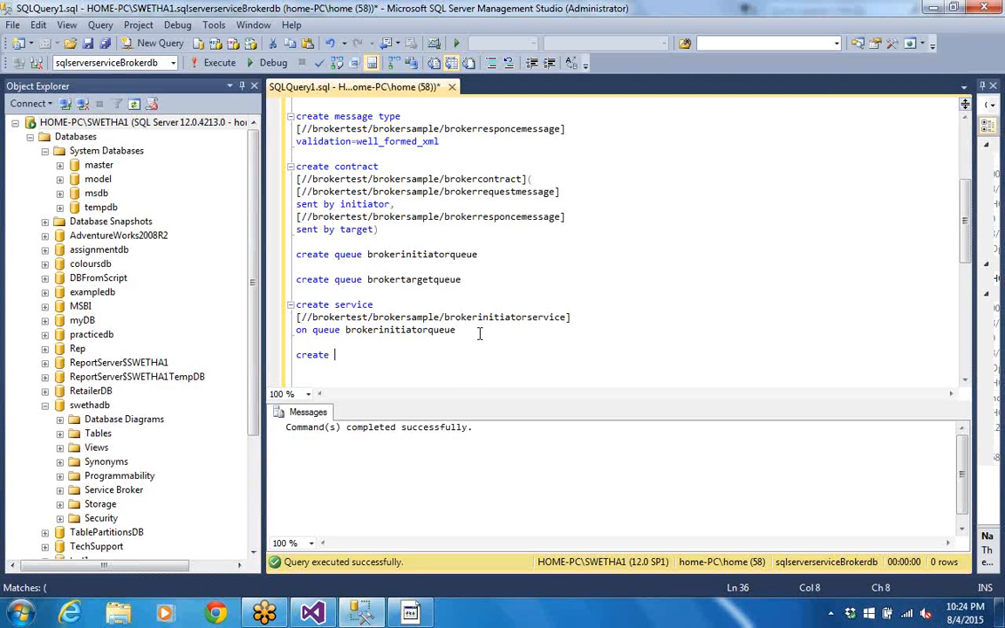
type("service")
key("Return")
Copy the initiator service name below the second "create service" and change "initiator" to "target" in the copy.
left_click_drag(587, 315, 291, 317)
key("ctrl+c")
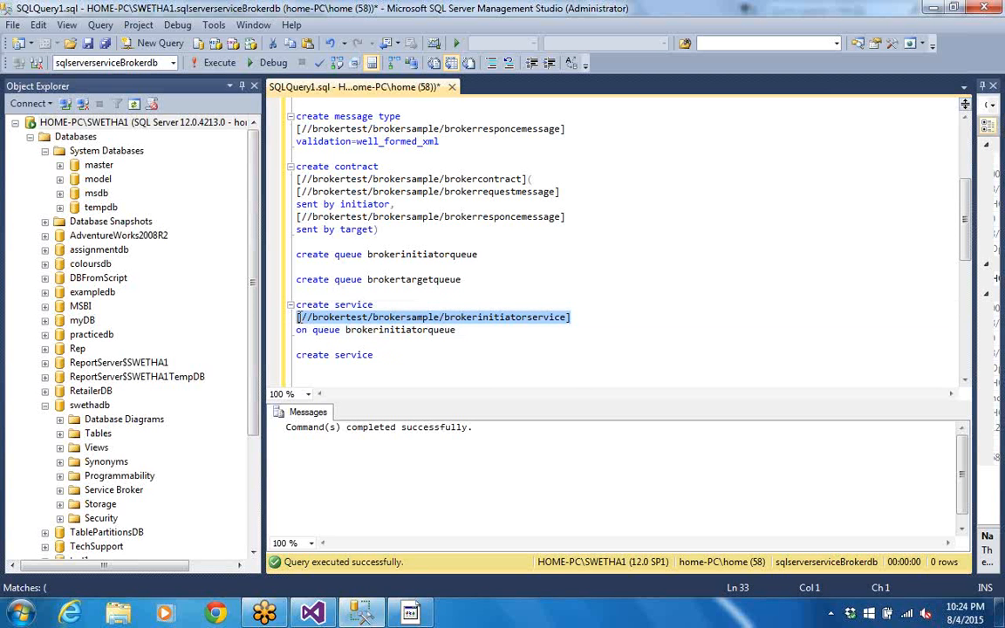
left_click(394, 355)
key("Return")
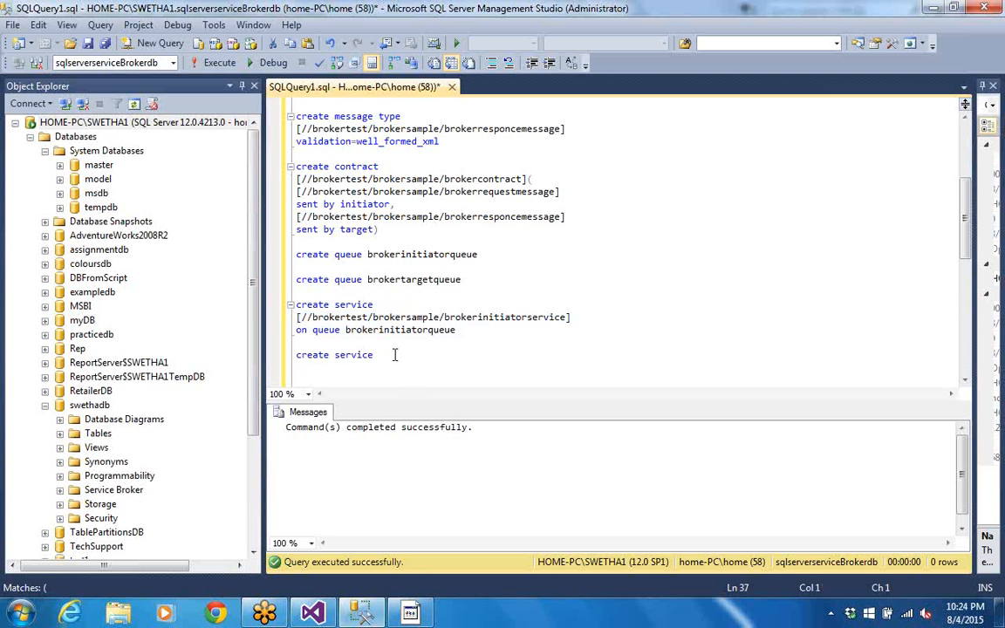
key("ctrl+v")
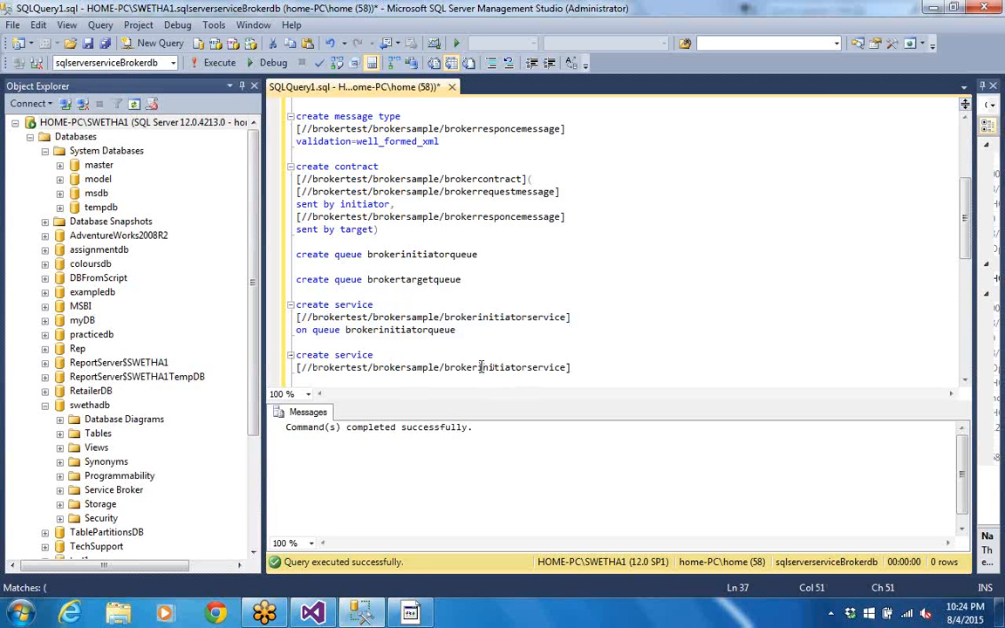
left_click_drag(477, 367, 525, 368)
type("target")
Add the line "on queue brokertargetqueue" below the target service name and open a parenthesis on the following line.
left_click(559, 367)
key("Return")
type("on")
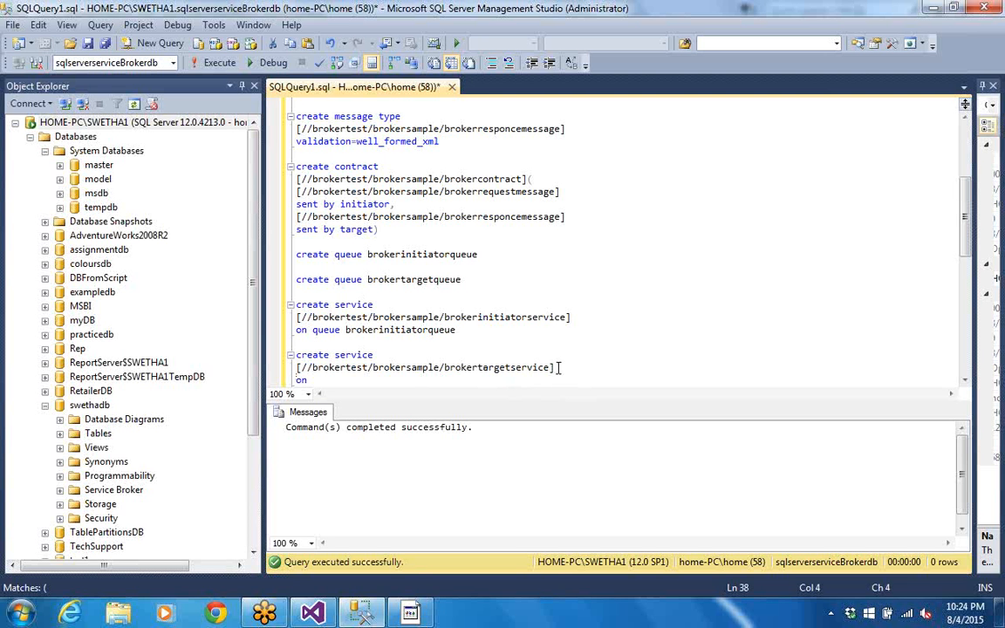
type("queue brokertarg")
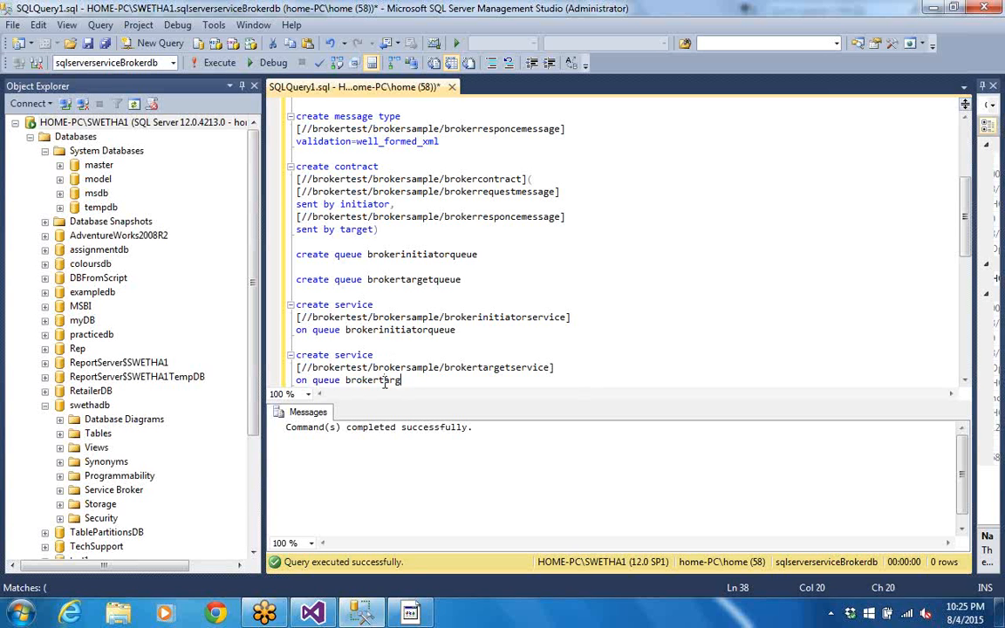
type("etqueue")
left_click_drag(450, 384, 291, 356)
left_click(468, 378)
key("Return")
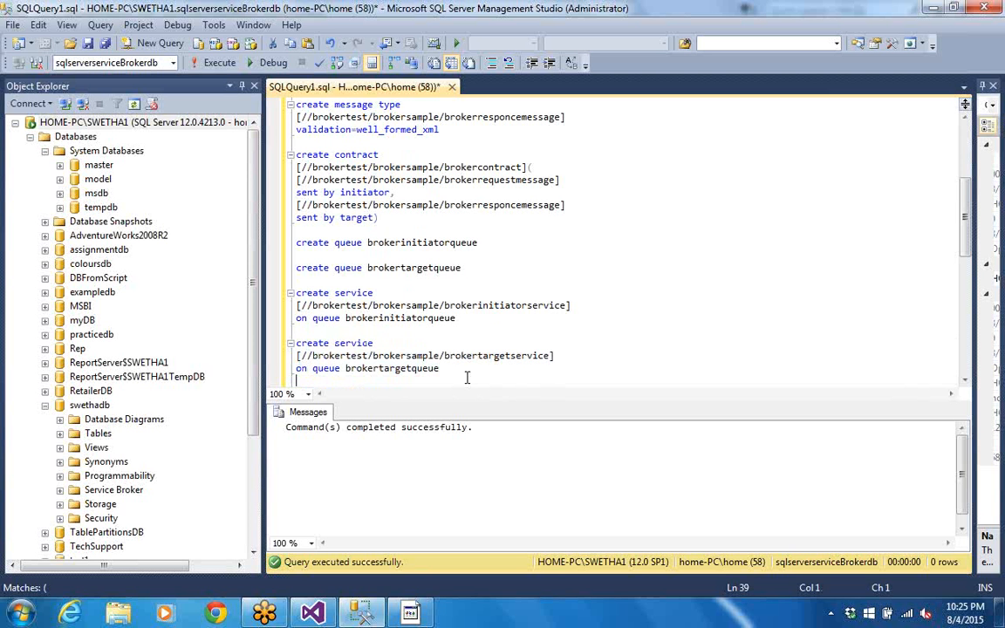
type("(")
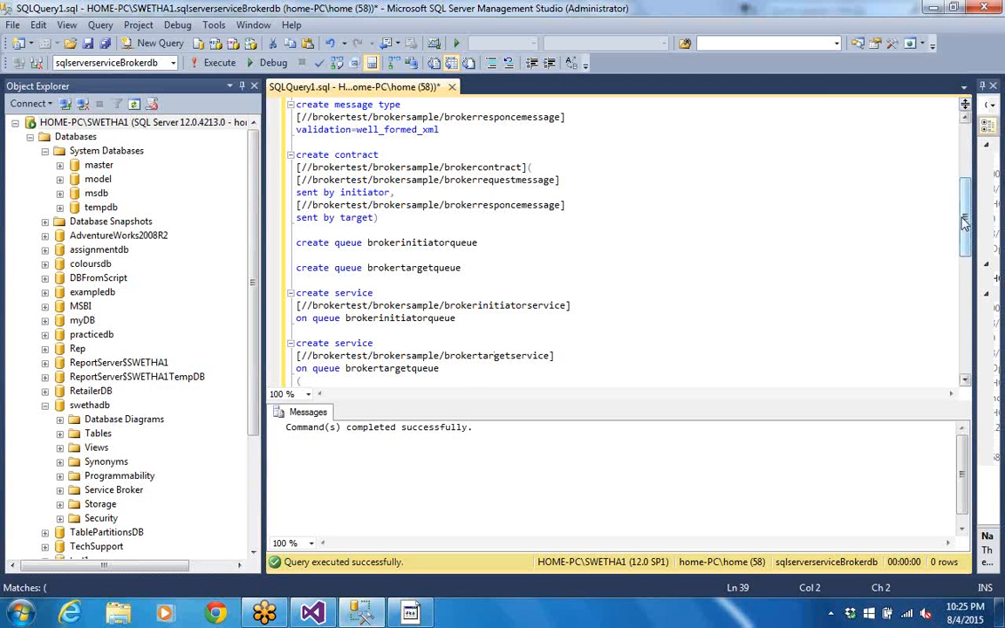
scroll(964, 223, "up", 1)
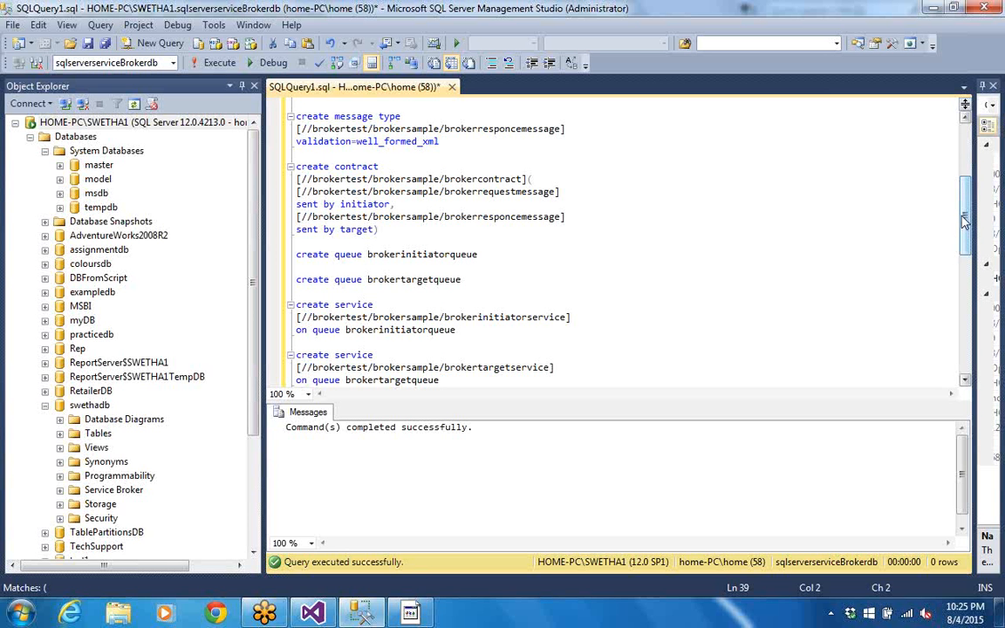
left_click_drag(964, 223, 964, 203)
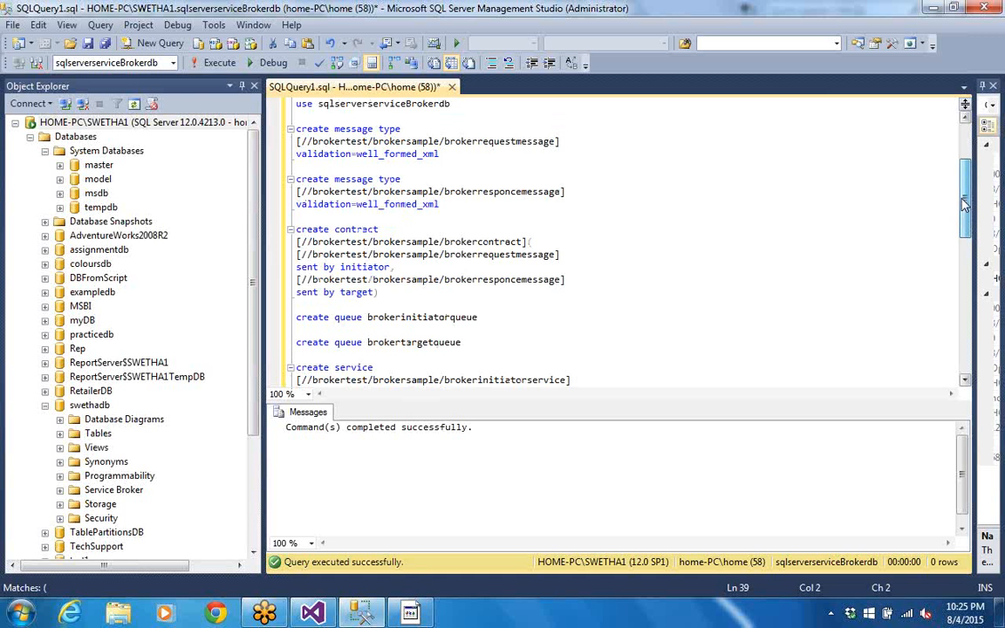
left_click_drag(963, 204, 964, 237)
type("broker")
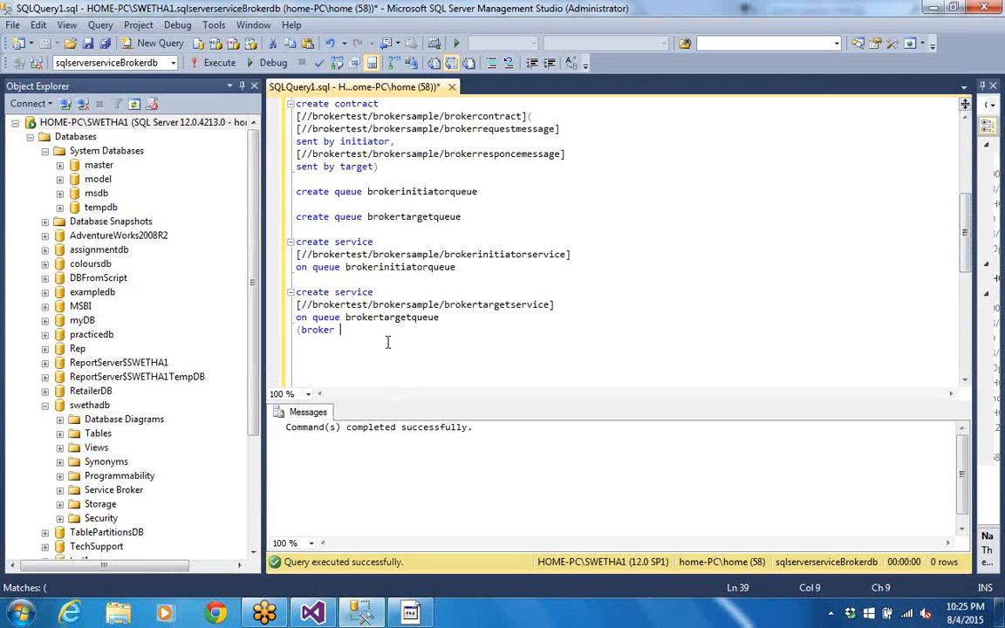
key("BackSpace")
key("BackSpace")
key("BackSpace")
key("BackSpace")
key("BackSpace")
key("BackSpace")
key("BackSpace")
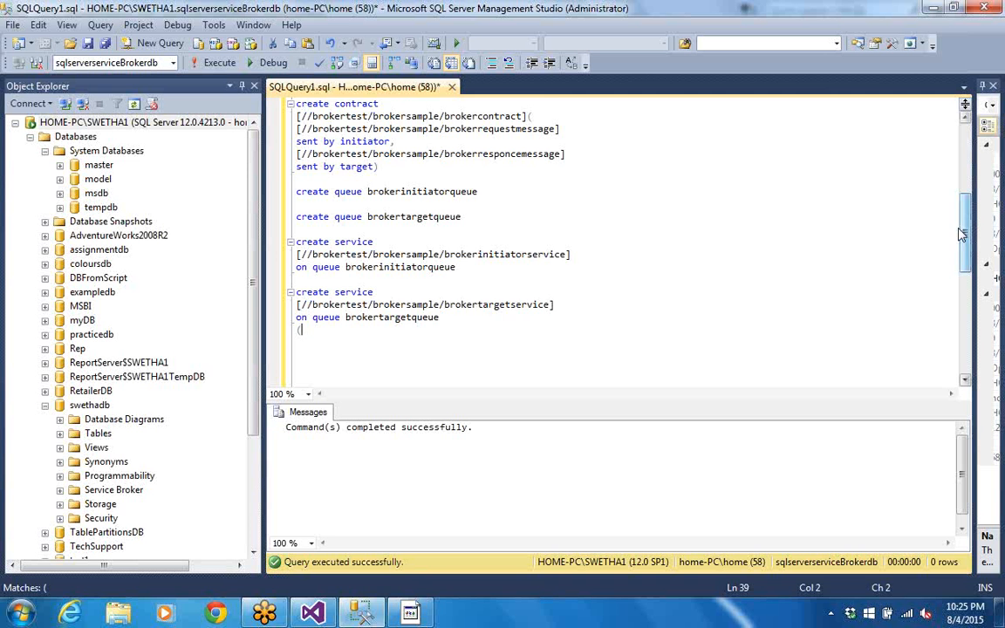
Copy the contract name [//brokertest/brokersample/brokercontract] into the open parenthesis below "on queue brokertargetqueue" and close the parenthesis.
scroll(870, 214, "up", 1)
left_click_drag(527, 128, 296, 130)
key("ctrl+c")
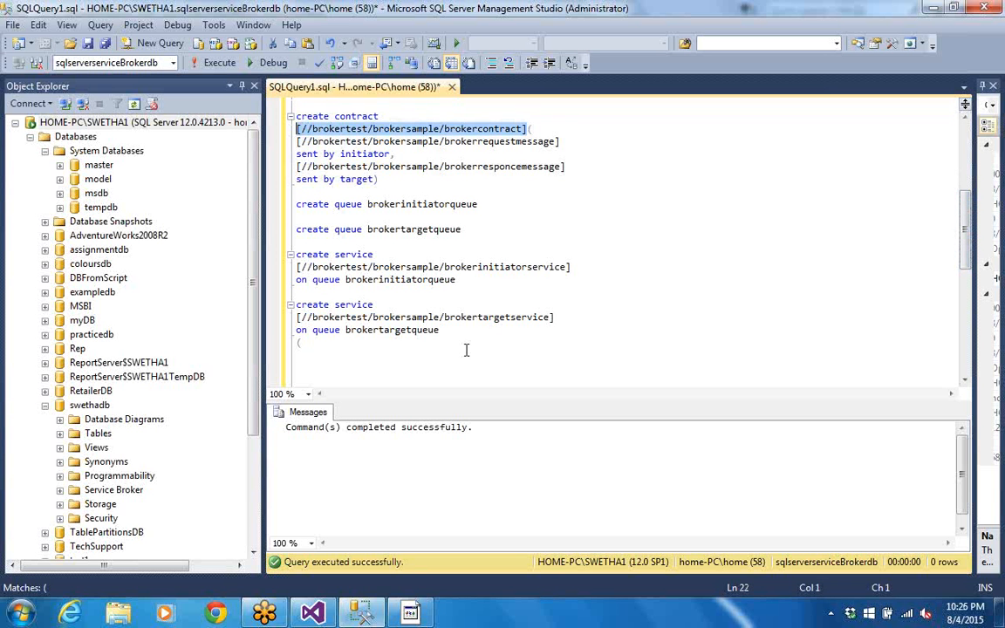
left_click(388, 345)
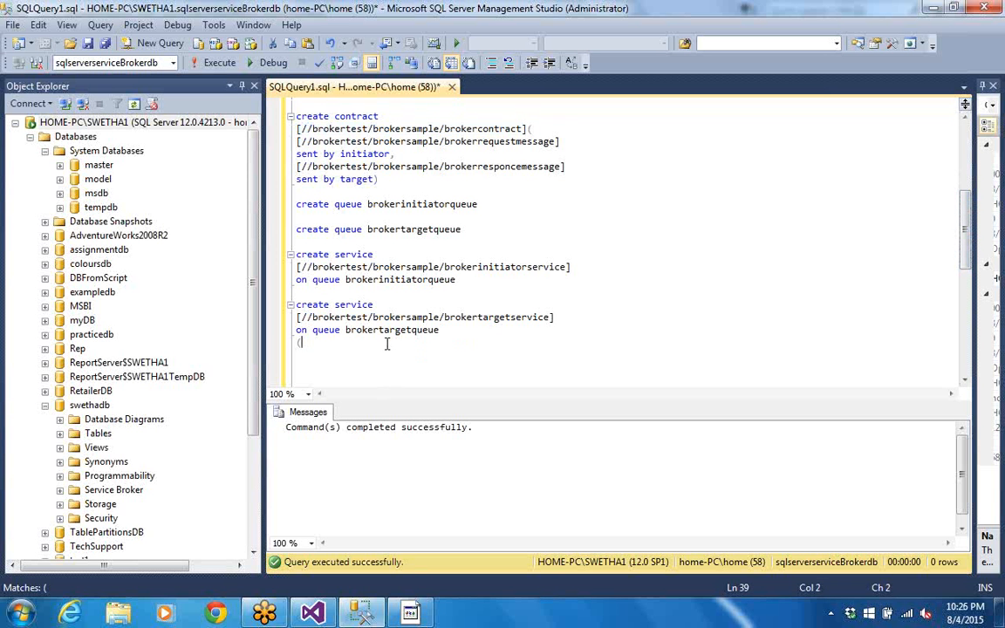
key("ctrl+v")
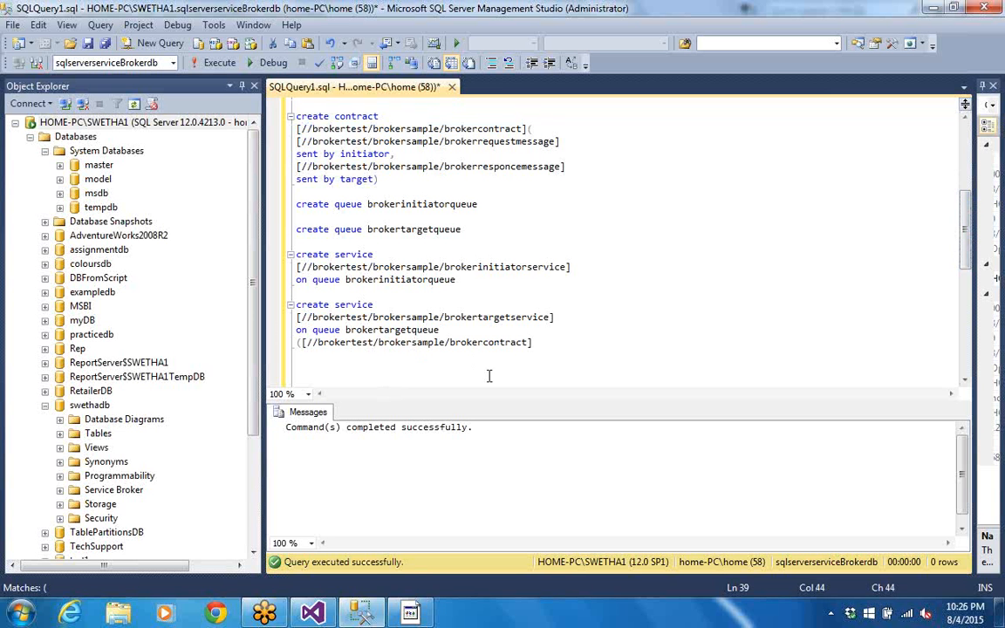
type(")")
Run only the create service statement for brokertargetservice and start a new line below it after a blank line.
left_click_drag(542, 342, 279, 312)
left_click(198, 61)
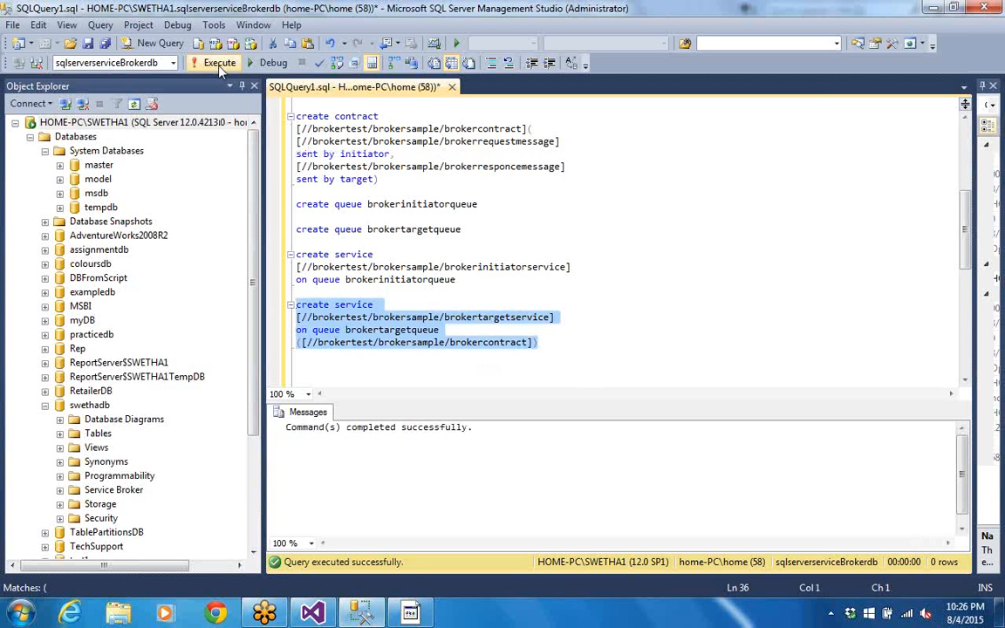
left_click(580, 339)
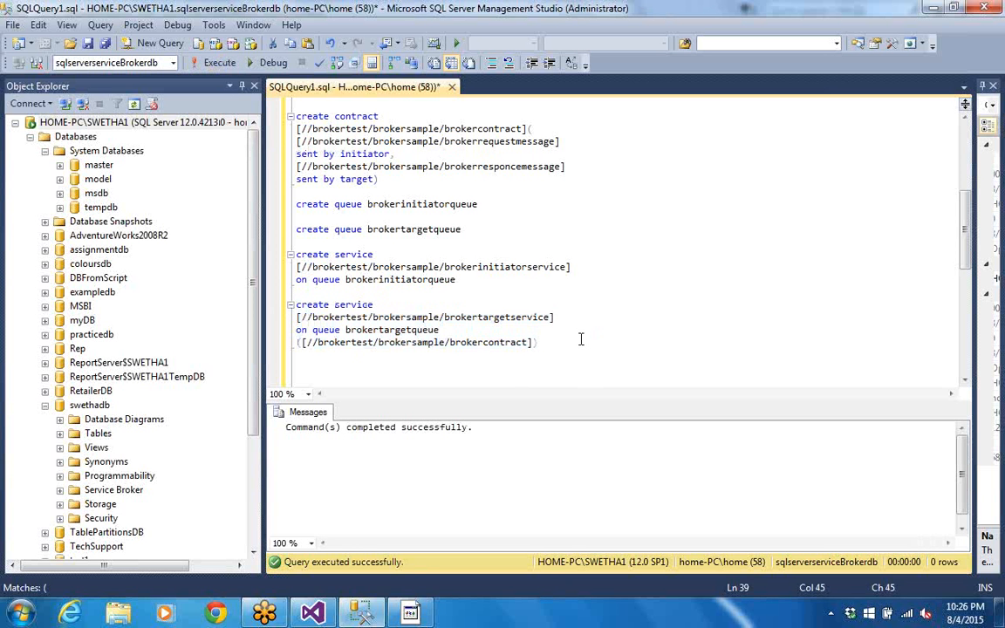
key("Return")
key("Return")
Review the script from the message type statements down to the target service statement.
left_click_drag(572, 403, 587, 511)
left_click_drag(968, 302, 966, 243)
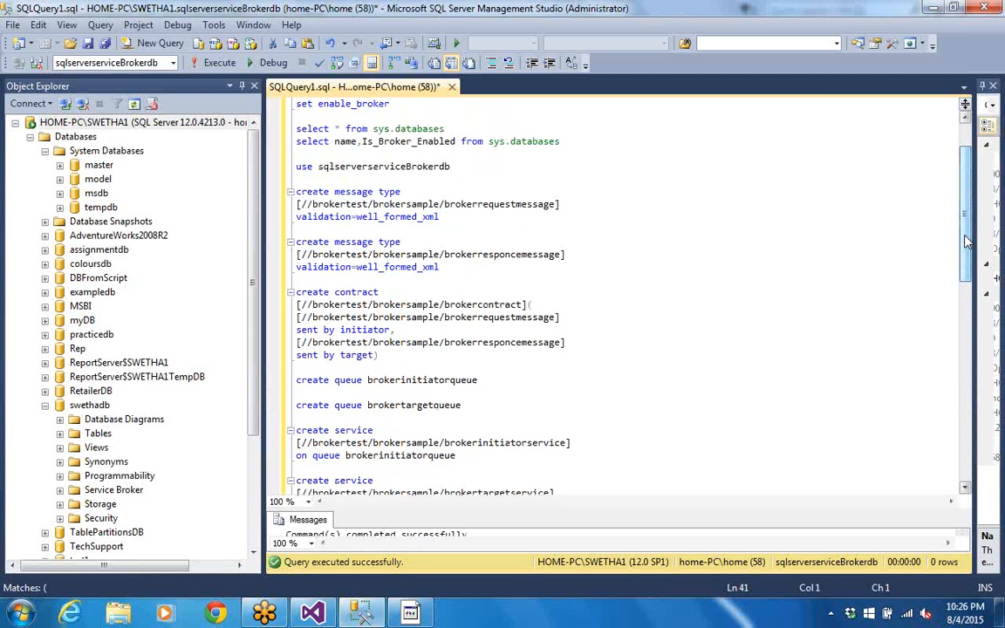
left_click_drag(966, 242, 969, 254)
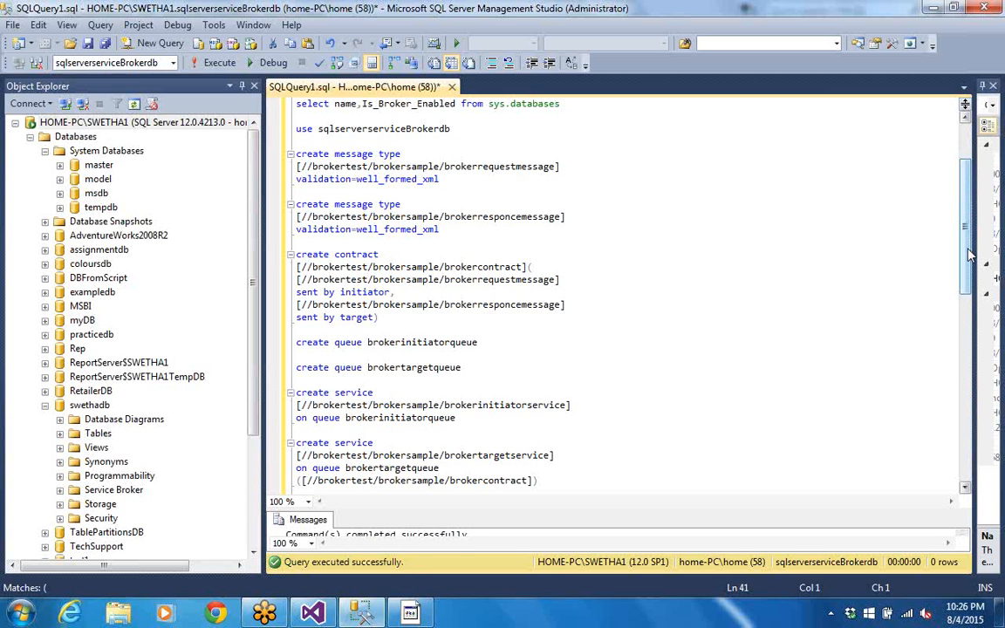
scroll(968, 254, "down", 3)
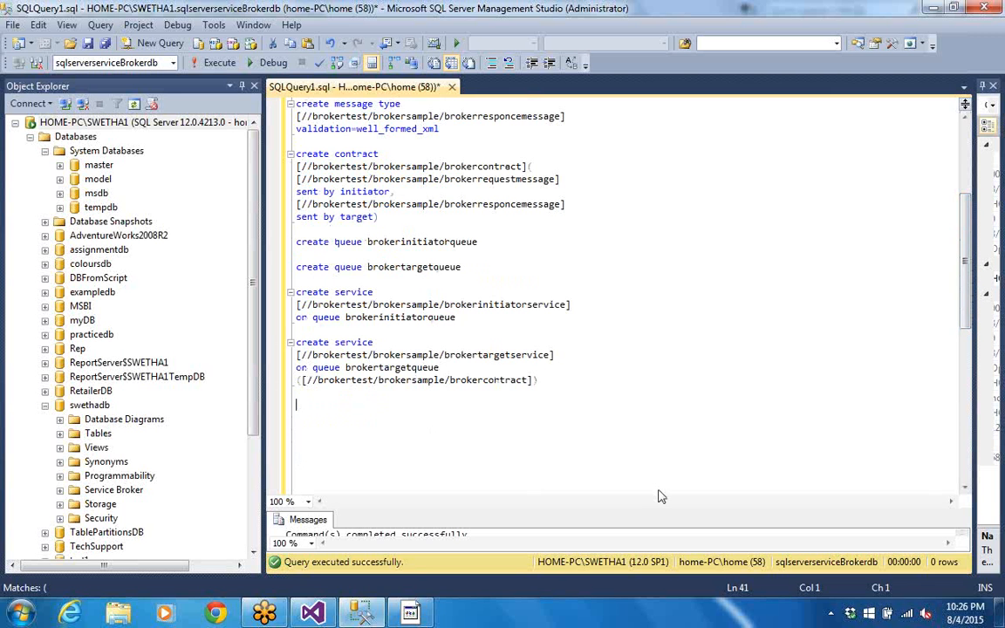
left_click_drag(659, 511, 665, 358)
scroll(966, 234, "down", 1)
scroll(967, 234, "down", 2)
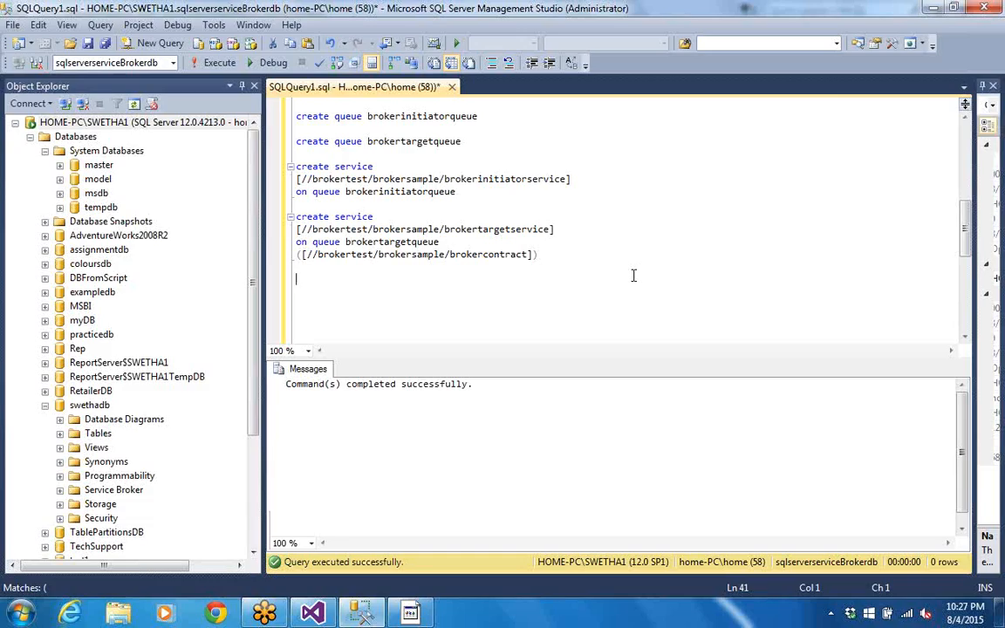
type("create")
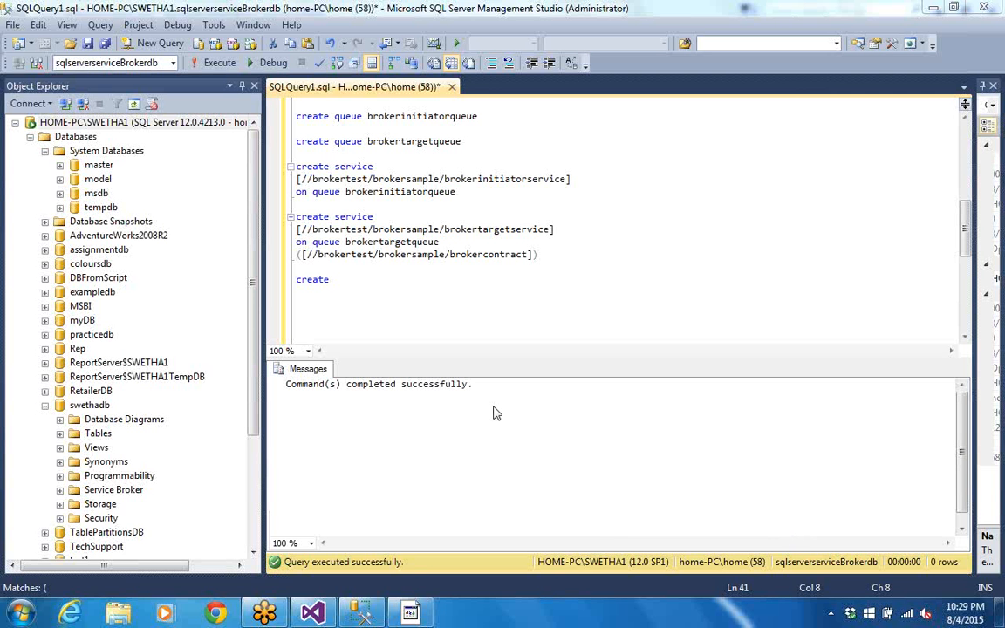
left_click_drag(341, 281, 294, 279)
left_click(329, 283)
double_click(330, 283)
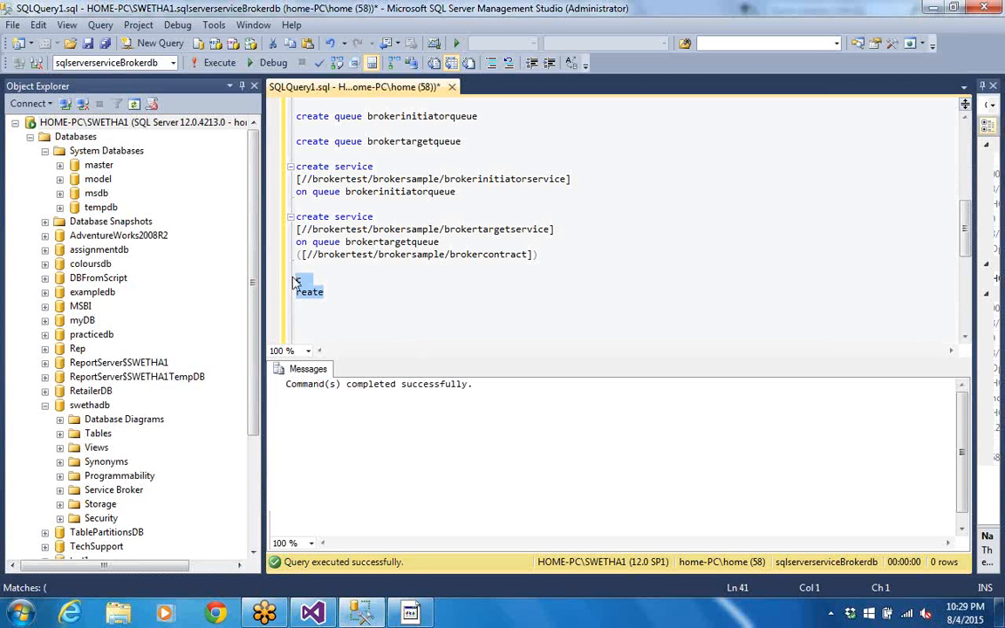
key("ctrl+v")
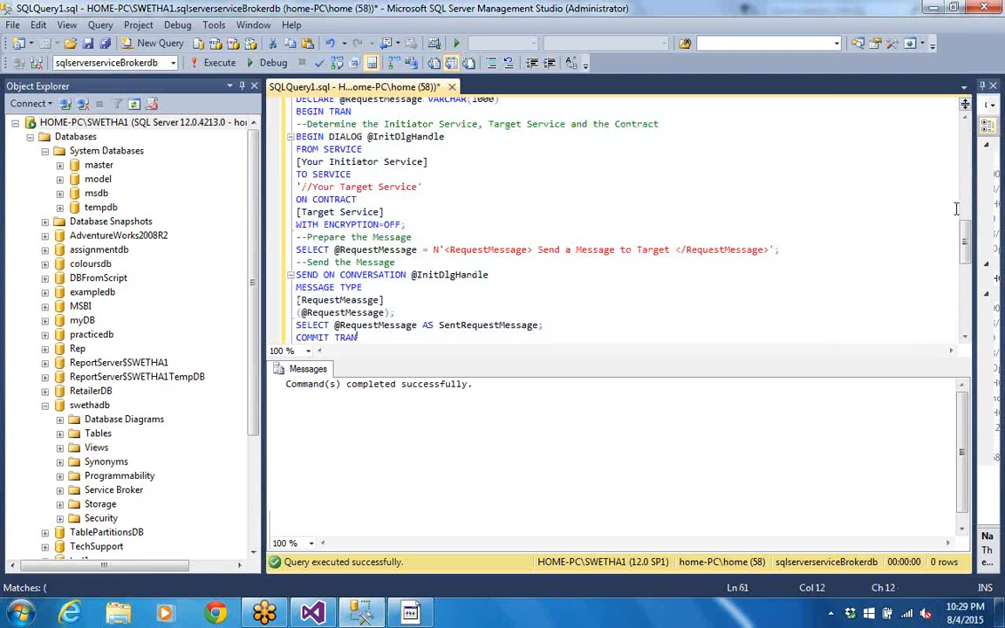
scroll(966, 236, "up", 1)
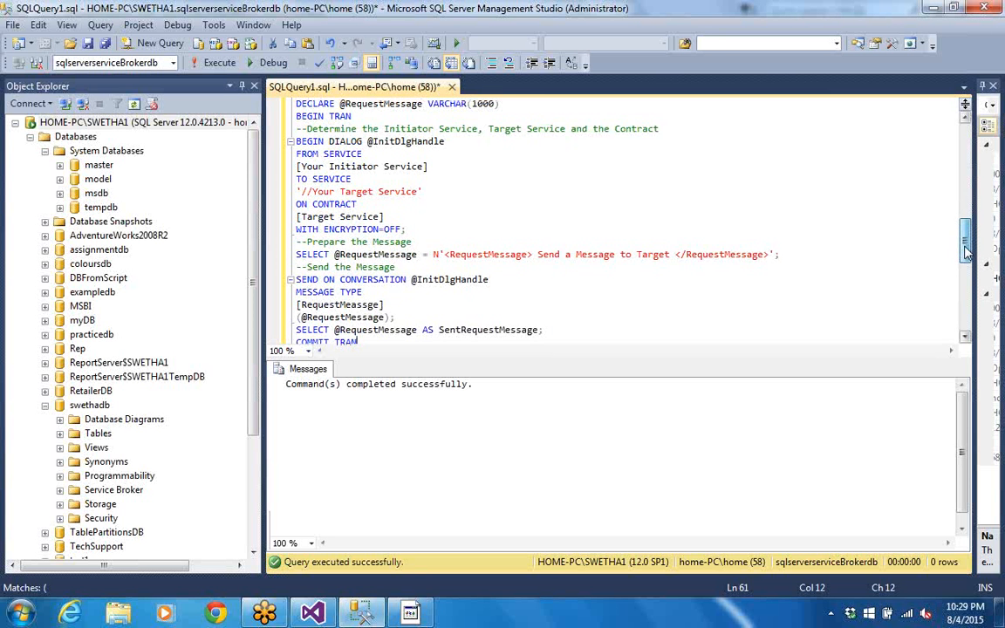
scroll(965, 246, "up", 1)
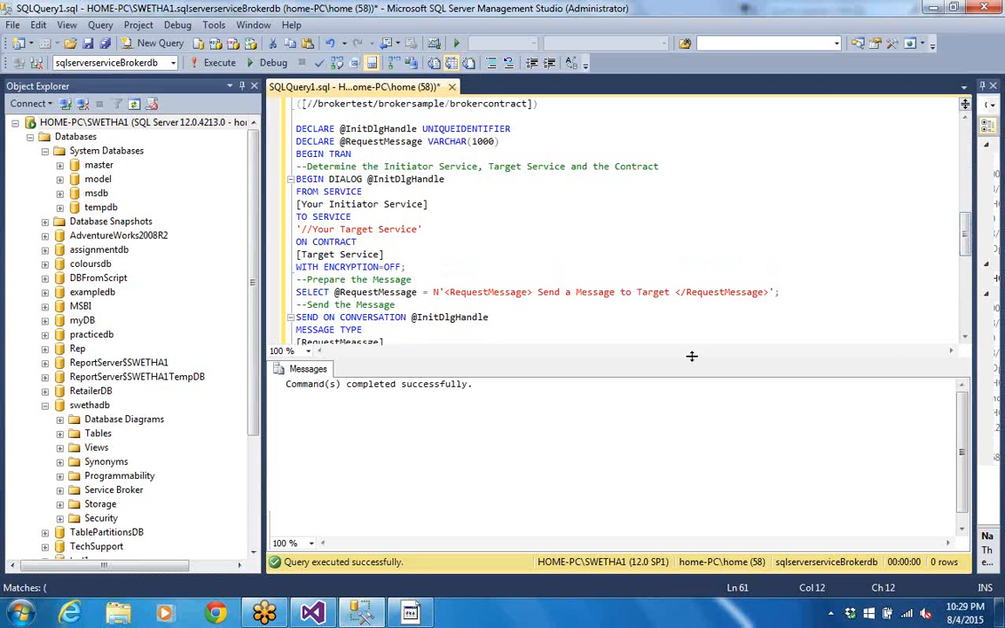
left_click_drag(690, 356, 691, 460)
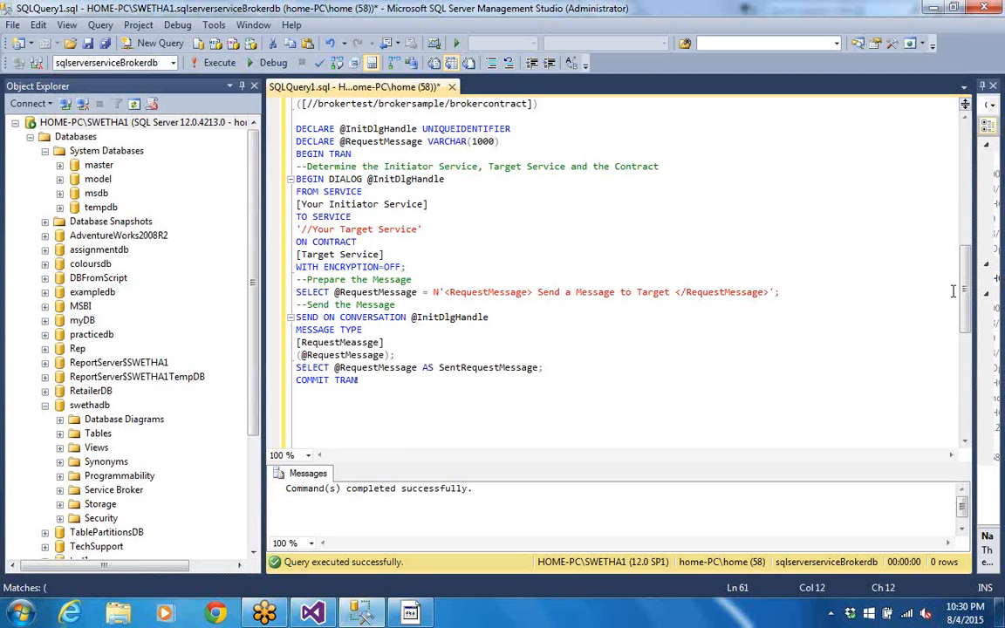
Replace the "Your Initiator Service" placeholder under FROM SERVICE with the copied initiator service name, keeping a single pair of brackets.
left_click_drag(965, 298, 965, 253)
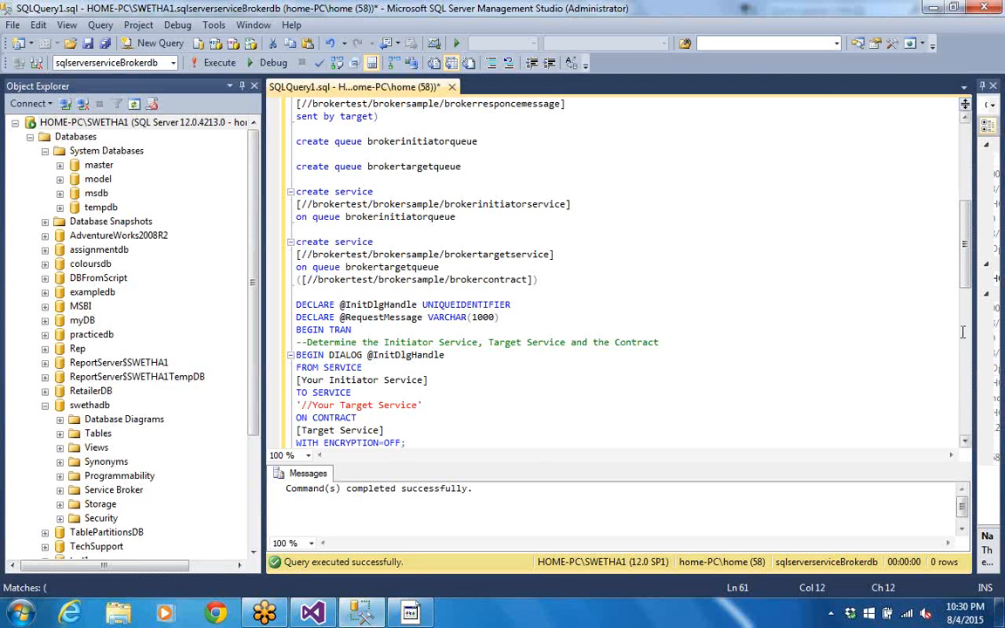
left_click_drag(966, 279, 967, 255)
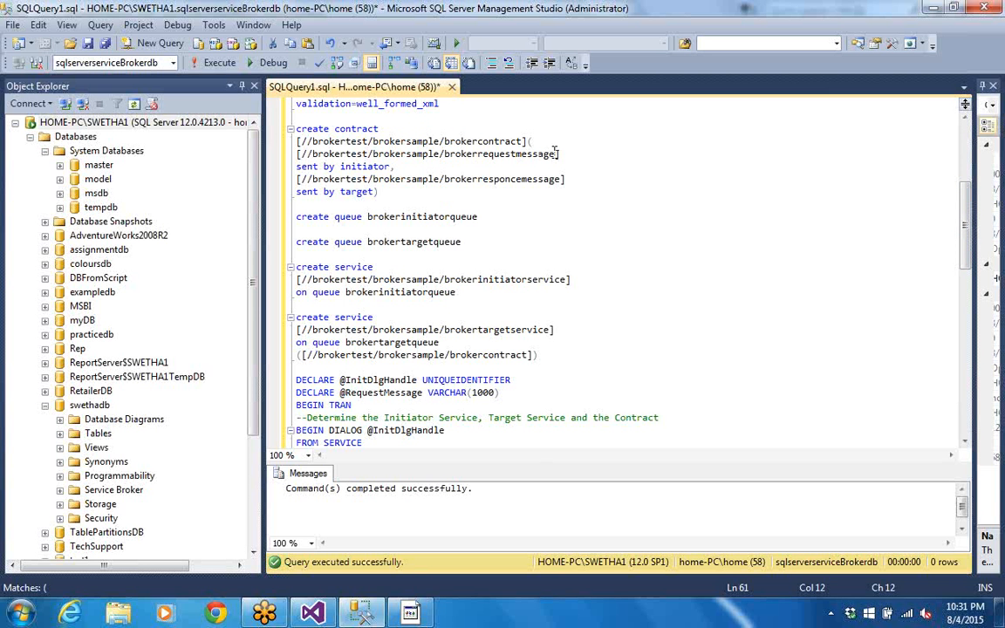
left_click(574, 279)
key("shift+Up")
left_click_drag(418, 281, 264, 282)
key("ctrl+c")
left_click_drag(965, 257, 971, 323)
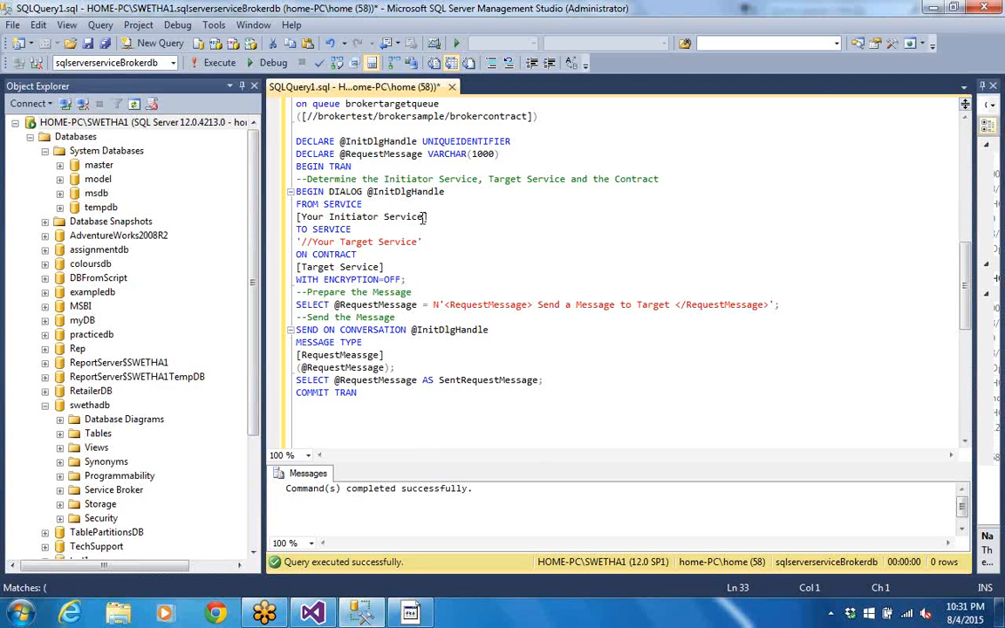
left_click_drag(425, 216, 301, 216)
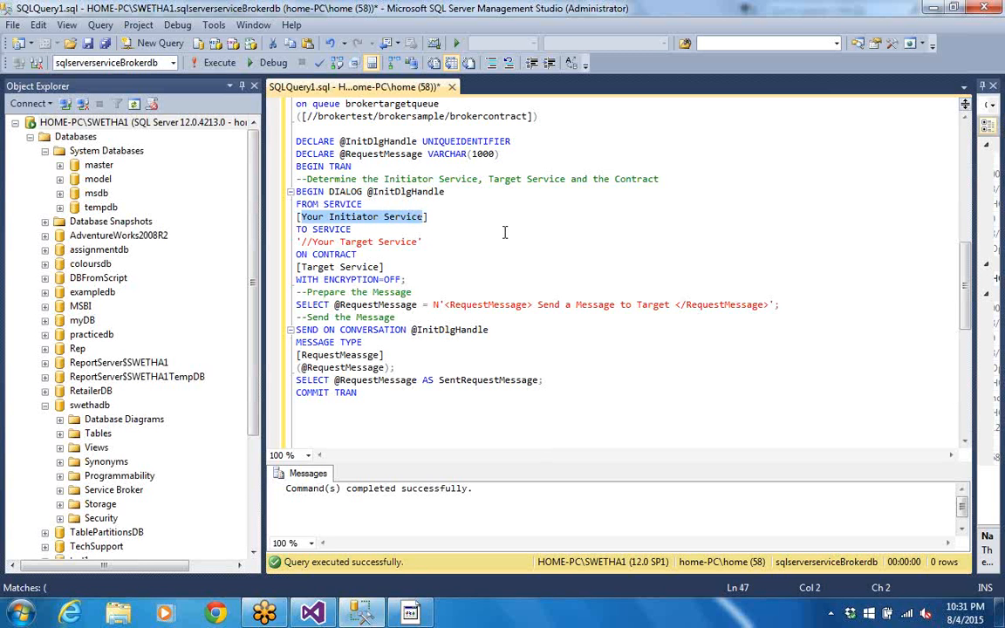
key("ctrl+v")
left_click(595, 218)
key("BackSpace")
left_click(306, 216)
key("BackSpace")
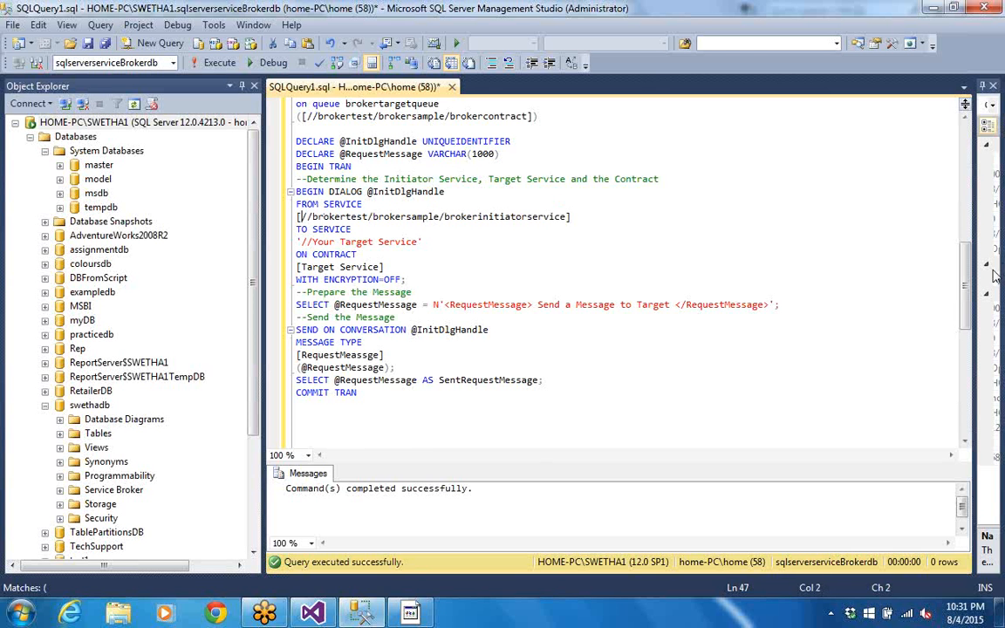
Try replacing the '//Your Target Service' placeholder under TO SERVICE with the copied name [//brokertest/brokersample/brokerresponcemessage].
scroll(957, 203, "up", 7)
scroll(956, 202, "up", 2)
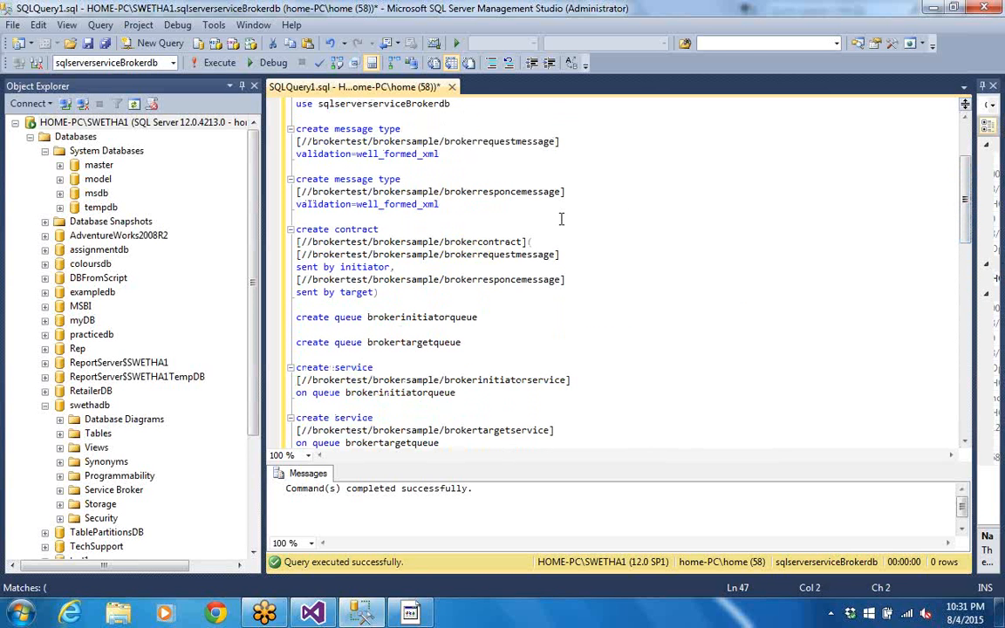
left_click_drag(568, 190, 270, 187)
key("ctrl+c")
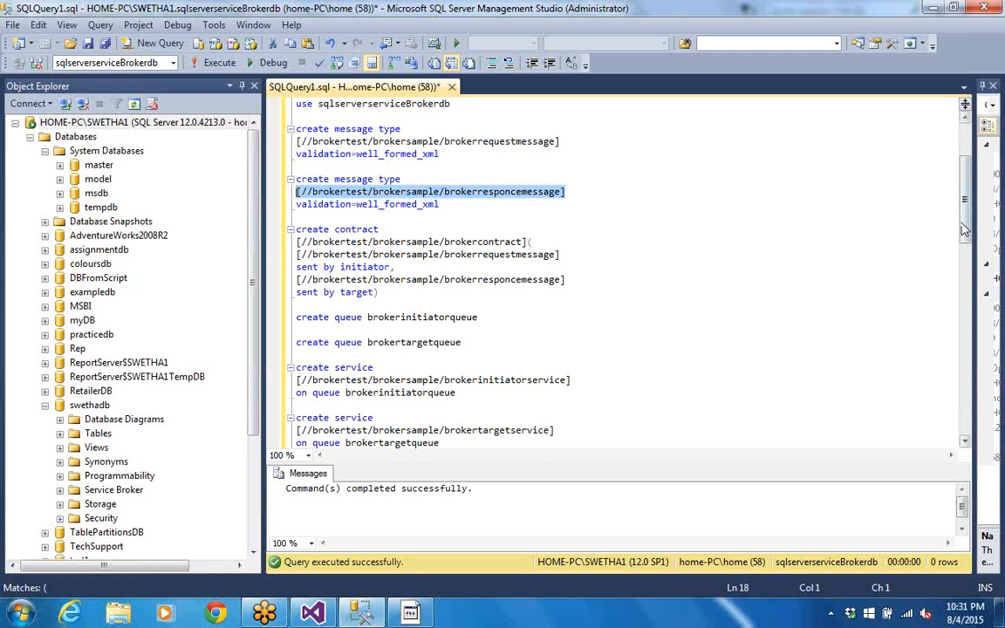
left_click_drag(969, 224, 972, 313)
left_click(427, 279)
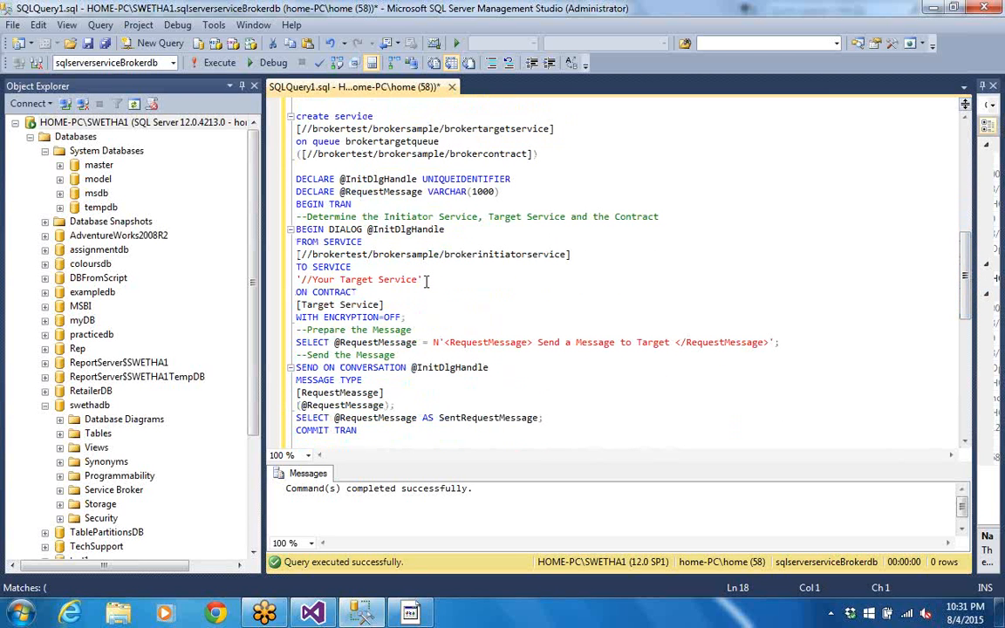
left_click_drag(426, 280, 296, 280)
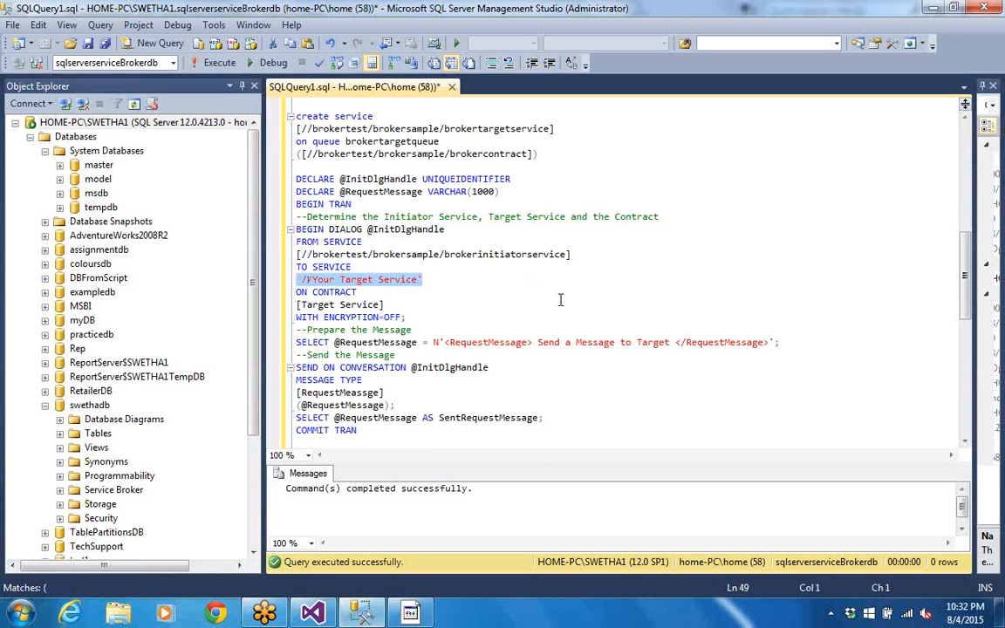
key("ctrl+v")
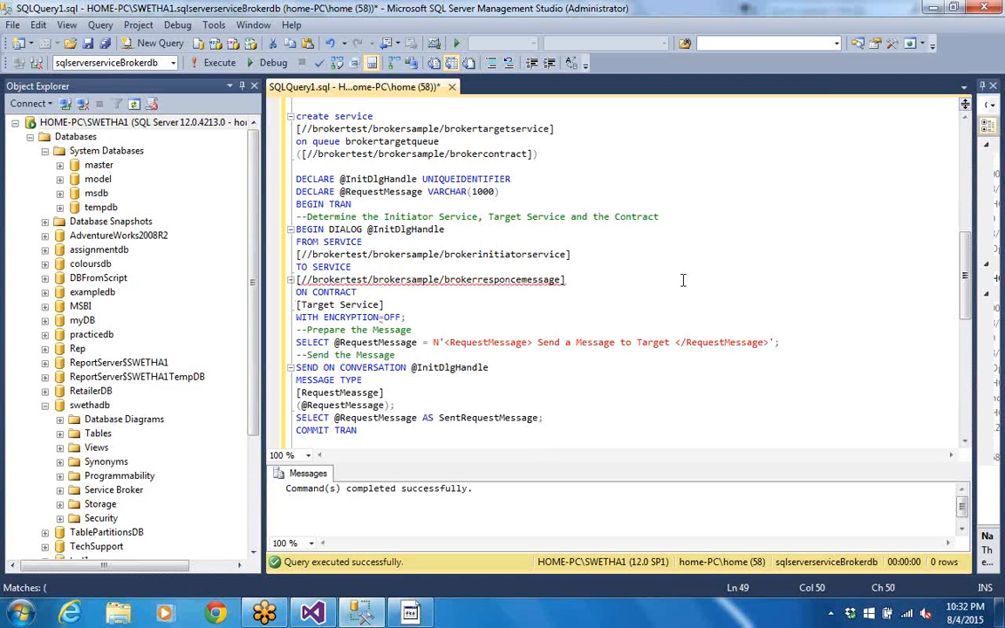
Copy the target service name [//brokertest/brokersample/brokertargetservice] from its create service statement.
left_click_drag(965, 253, 966, 212)
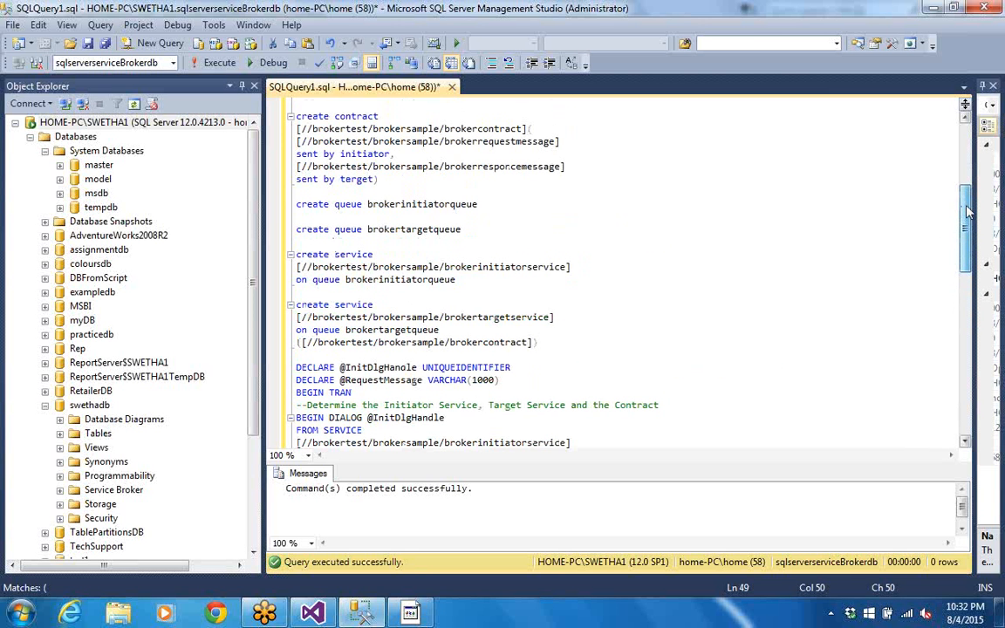
left_click_drag(966, 211, 966, 203)
left_click_drag(554, 355, 292, 362)
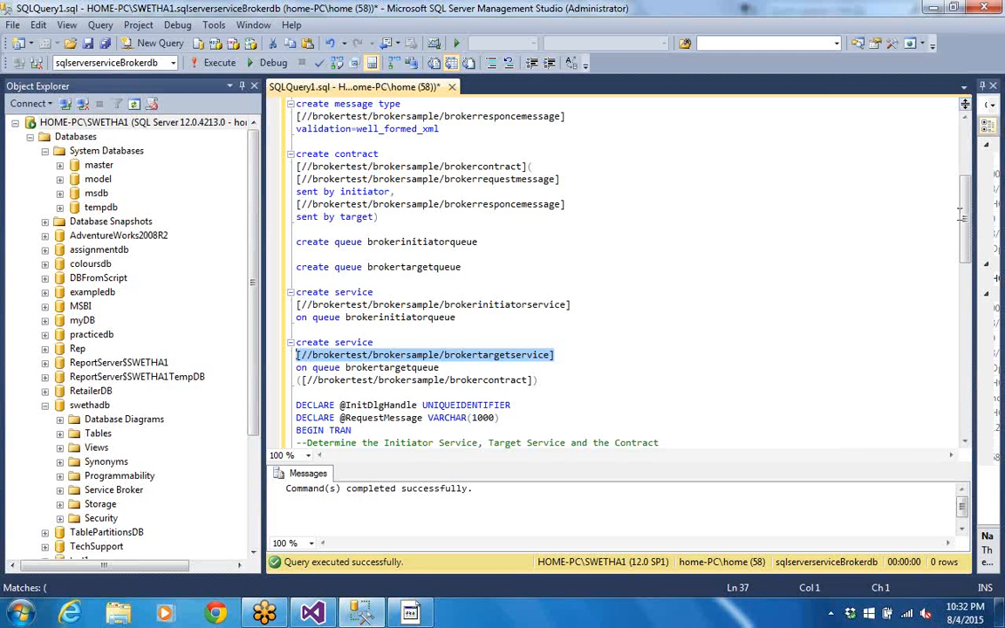
Try the copied target service name under TO SERVICE, then undo back to the '//Your Target Service' placeholder.
left_click_drag(966, 223, 973, 297)
left_click_drag(578, 252, 297, 256)
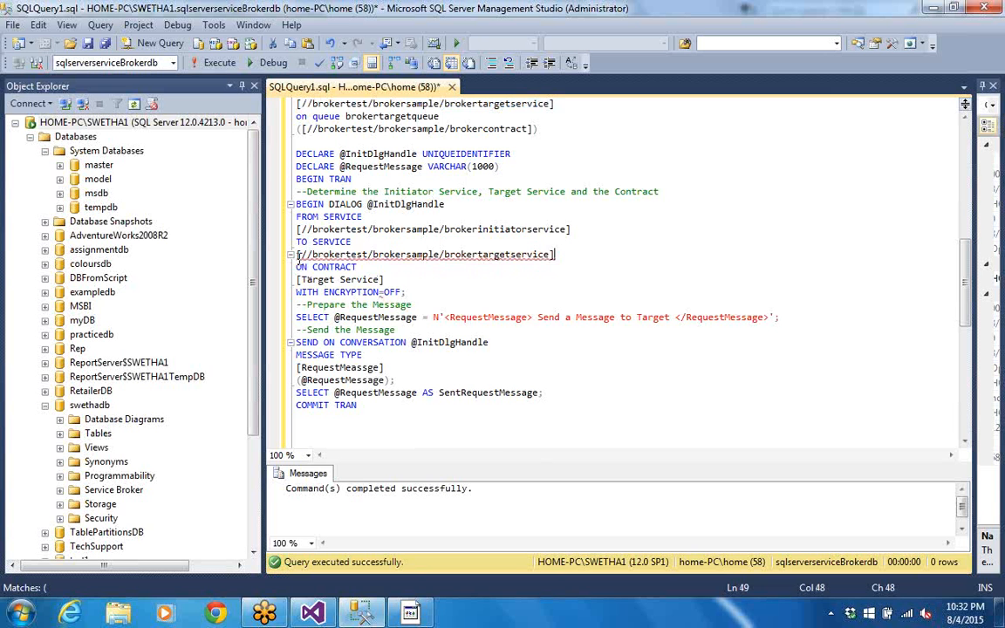
type("[//brokertest/brokersample/brokertargetservice]")
key("ctrl+z")
key("ctrl+z")
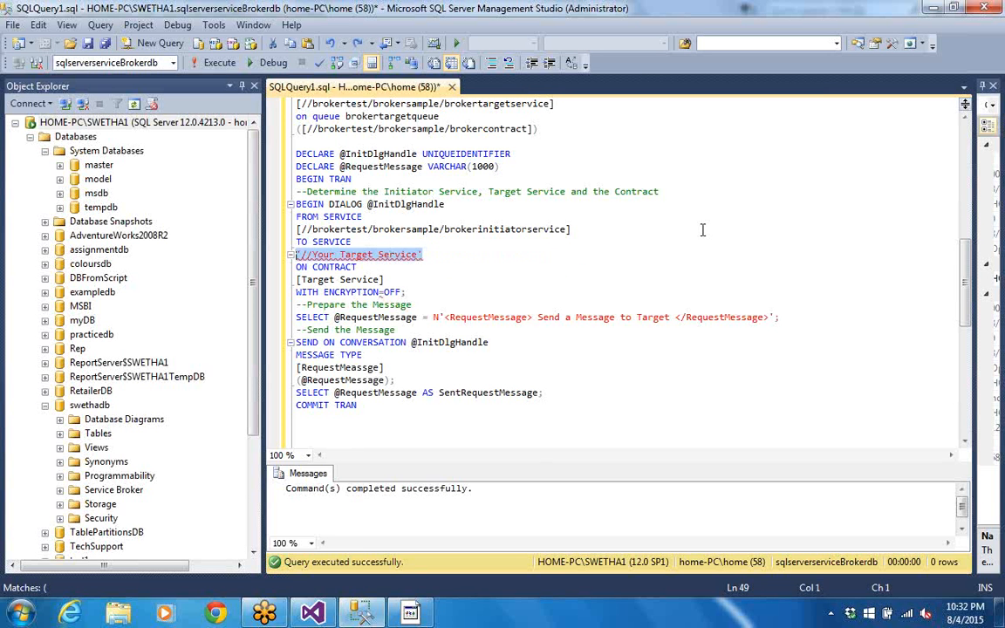
Replace the [Target Service] placeholder under ON CONTRACT with [//brokertest/brokersample/brokertargetservice].
left_click(593, 277)
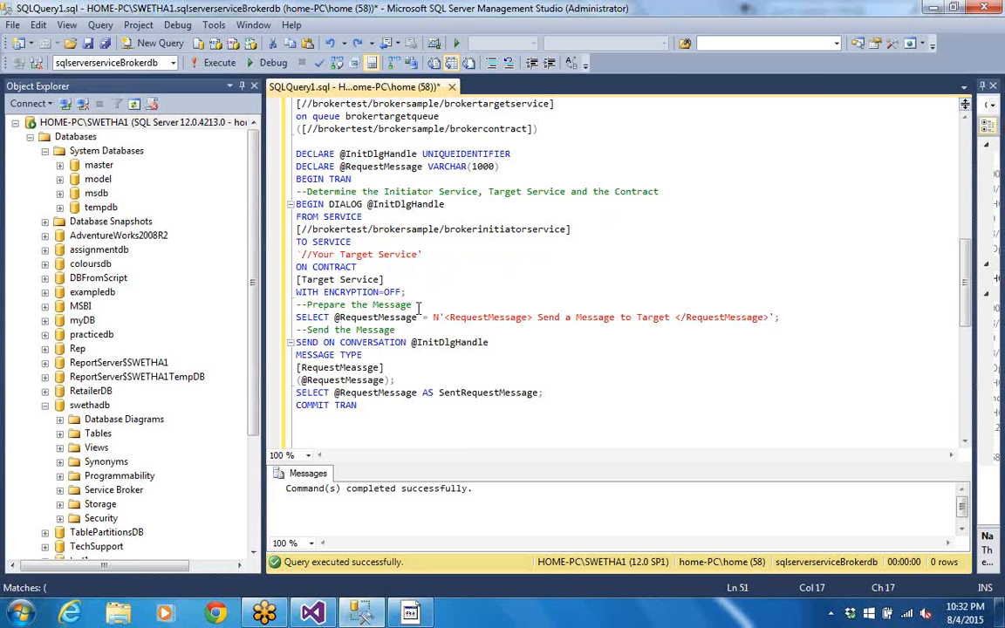
left_click(296, 279, "shift")
type("[//brokertest/brokersample/brokertargetservice]")
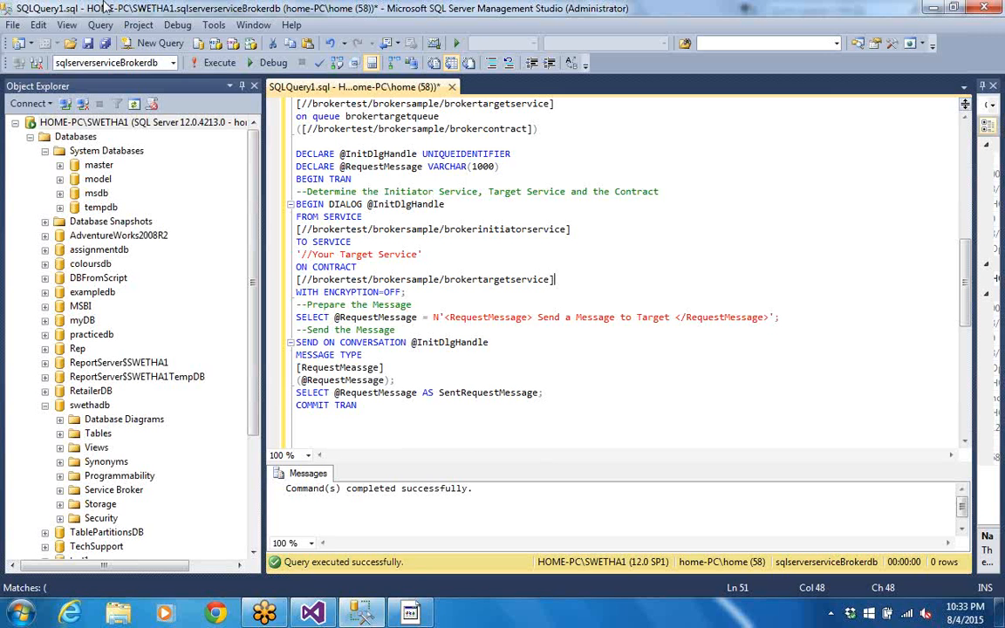
Save the query script to the Desktop under the file name "service broker,sql".
left_click(88, 48)
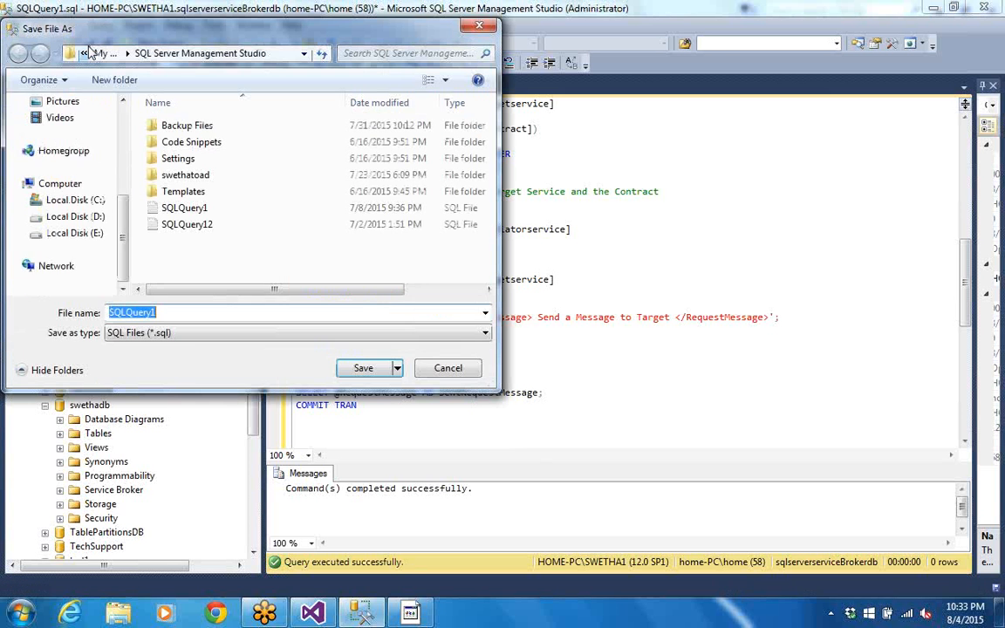
left_click(70, 174)
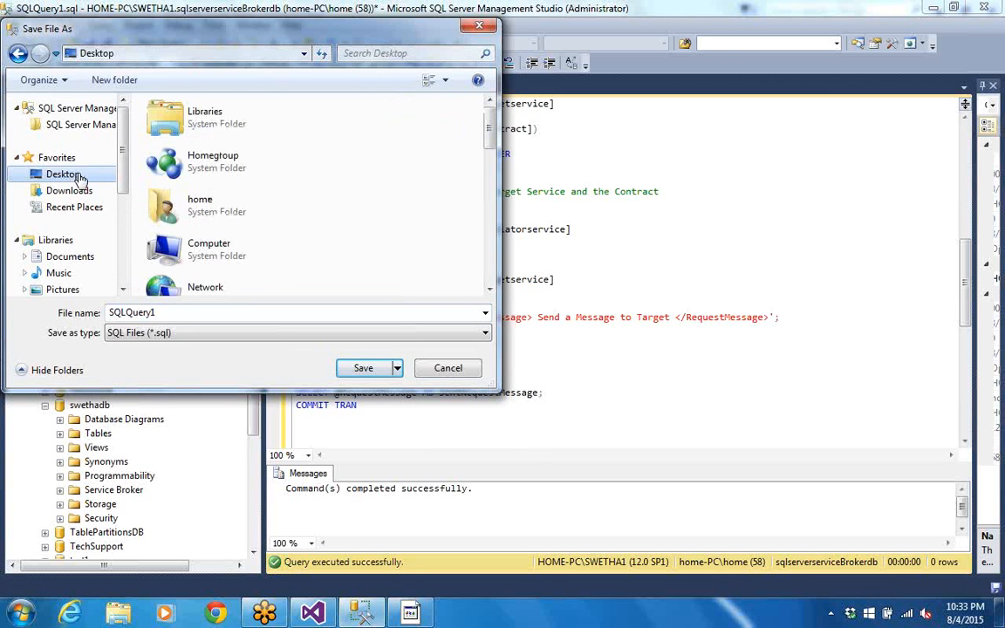
left_click_drag(315, 312, 105, 314)
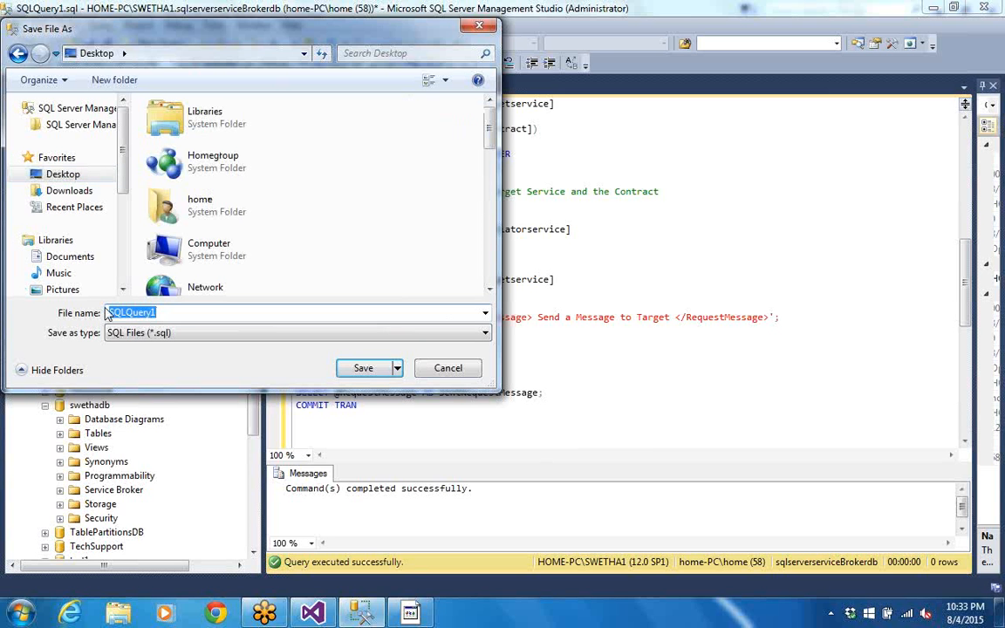
type("service broker")
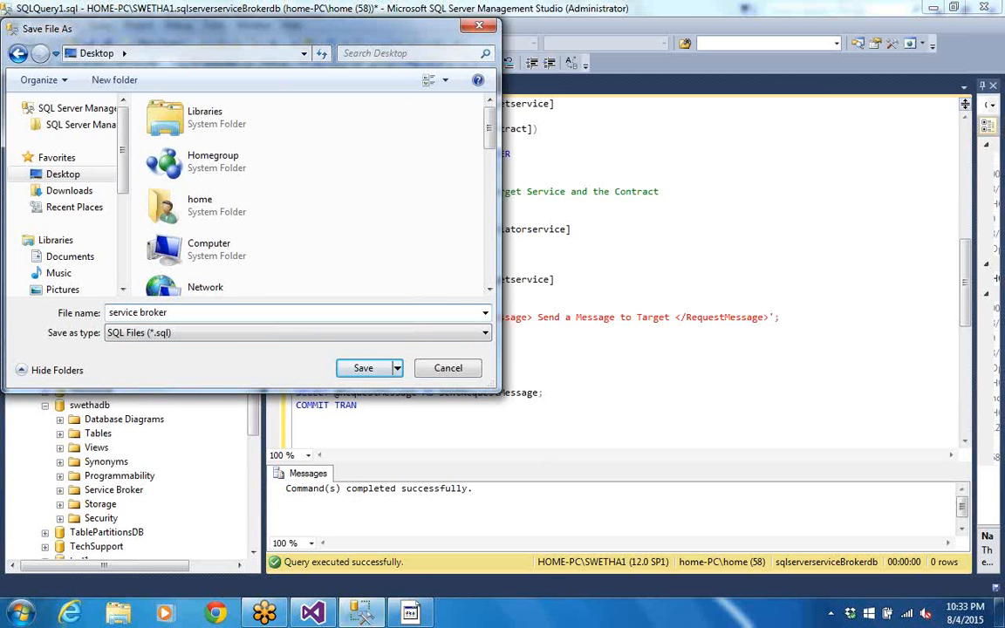
type(",sql")
left_click(365, 370)
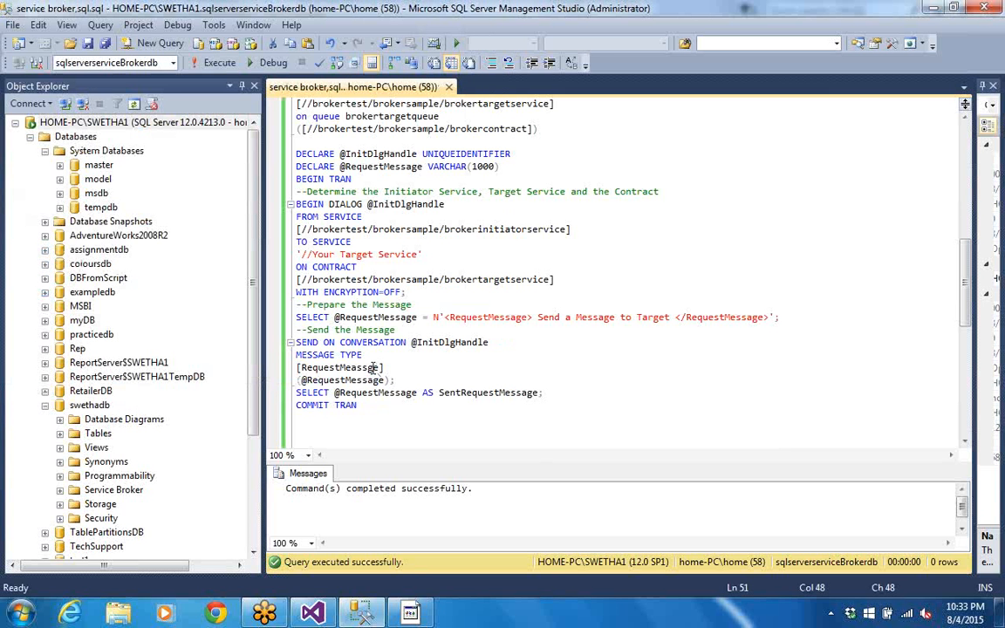